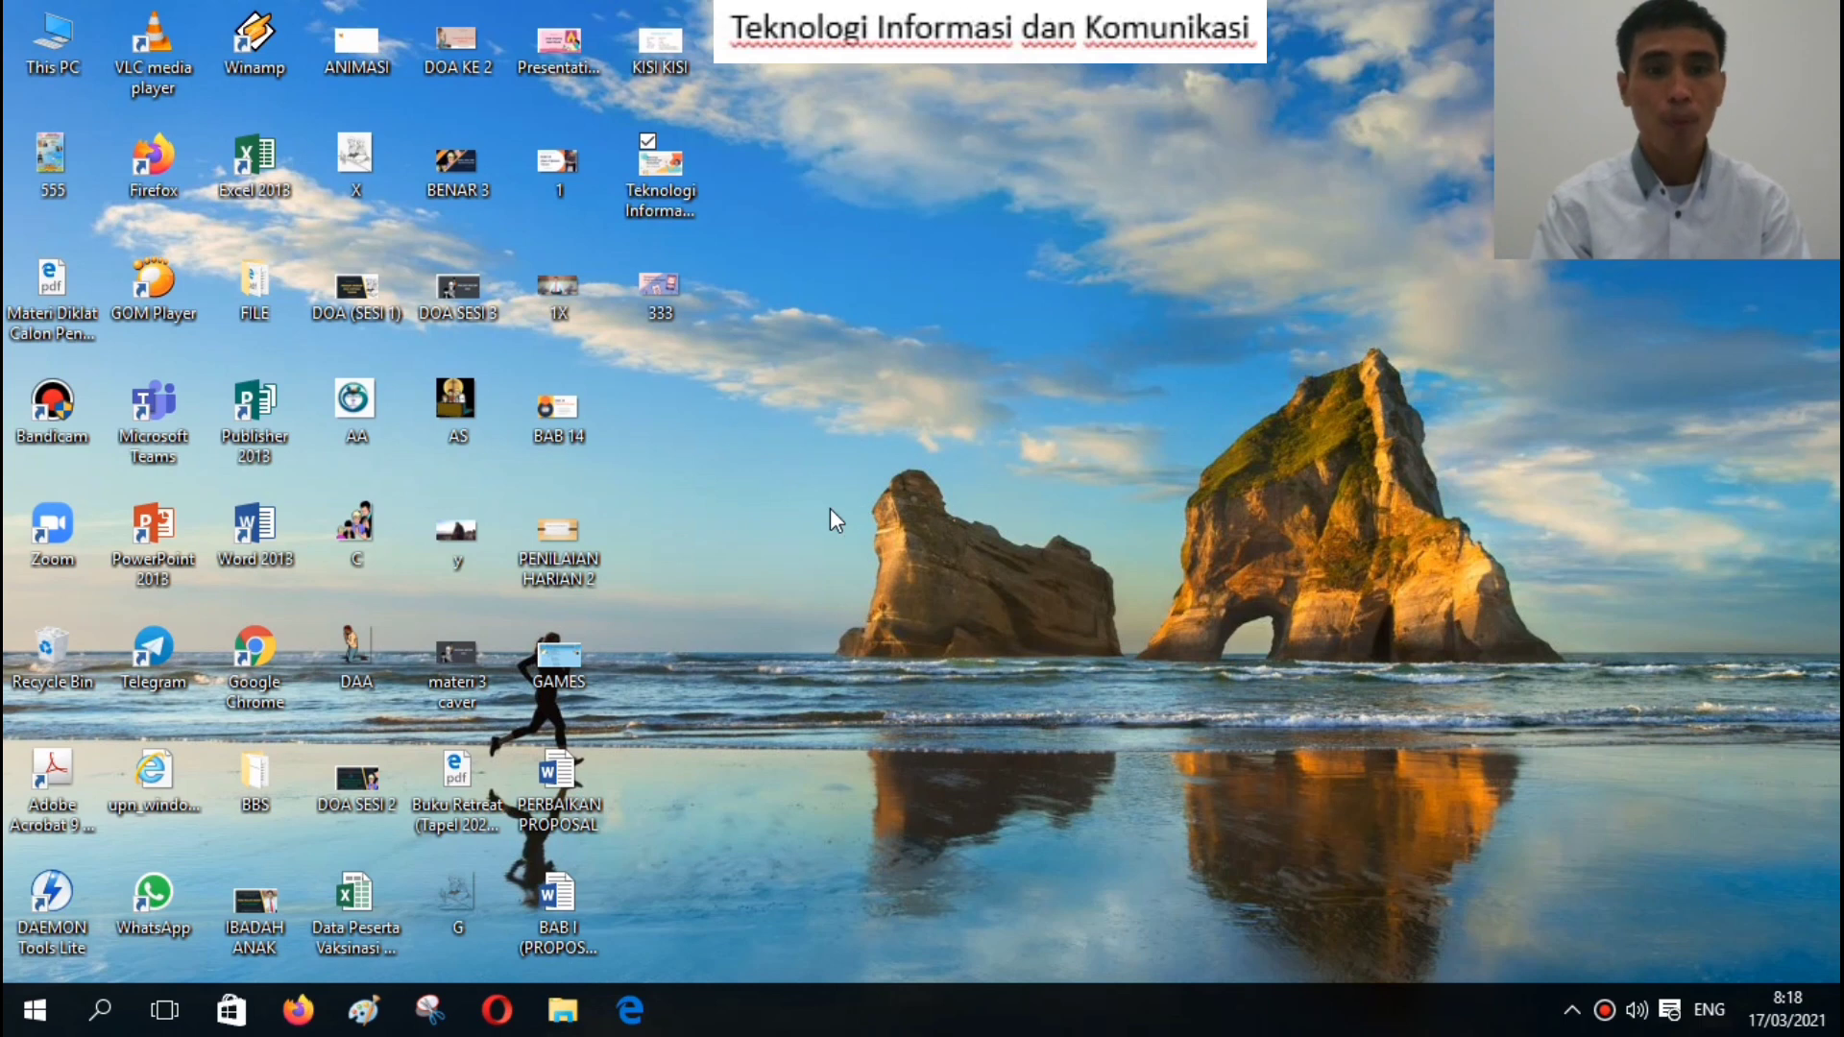
# Search Windows for "wordpad" and launch the WordPad desktop app.
pyautogui.click(36, 1010)
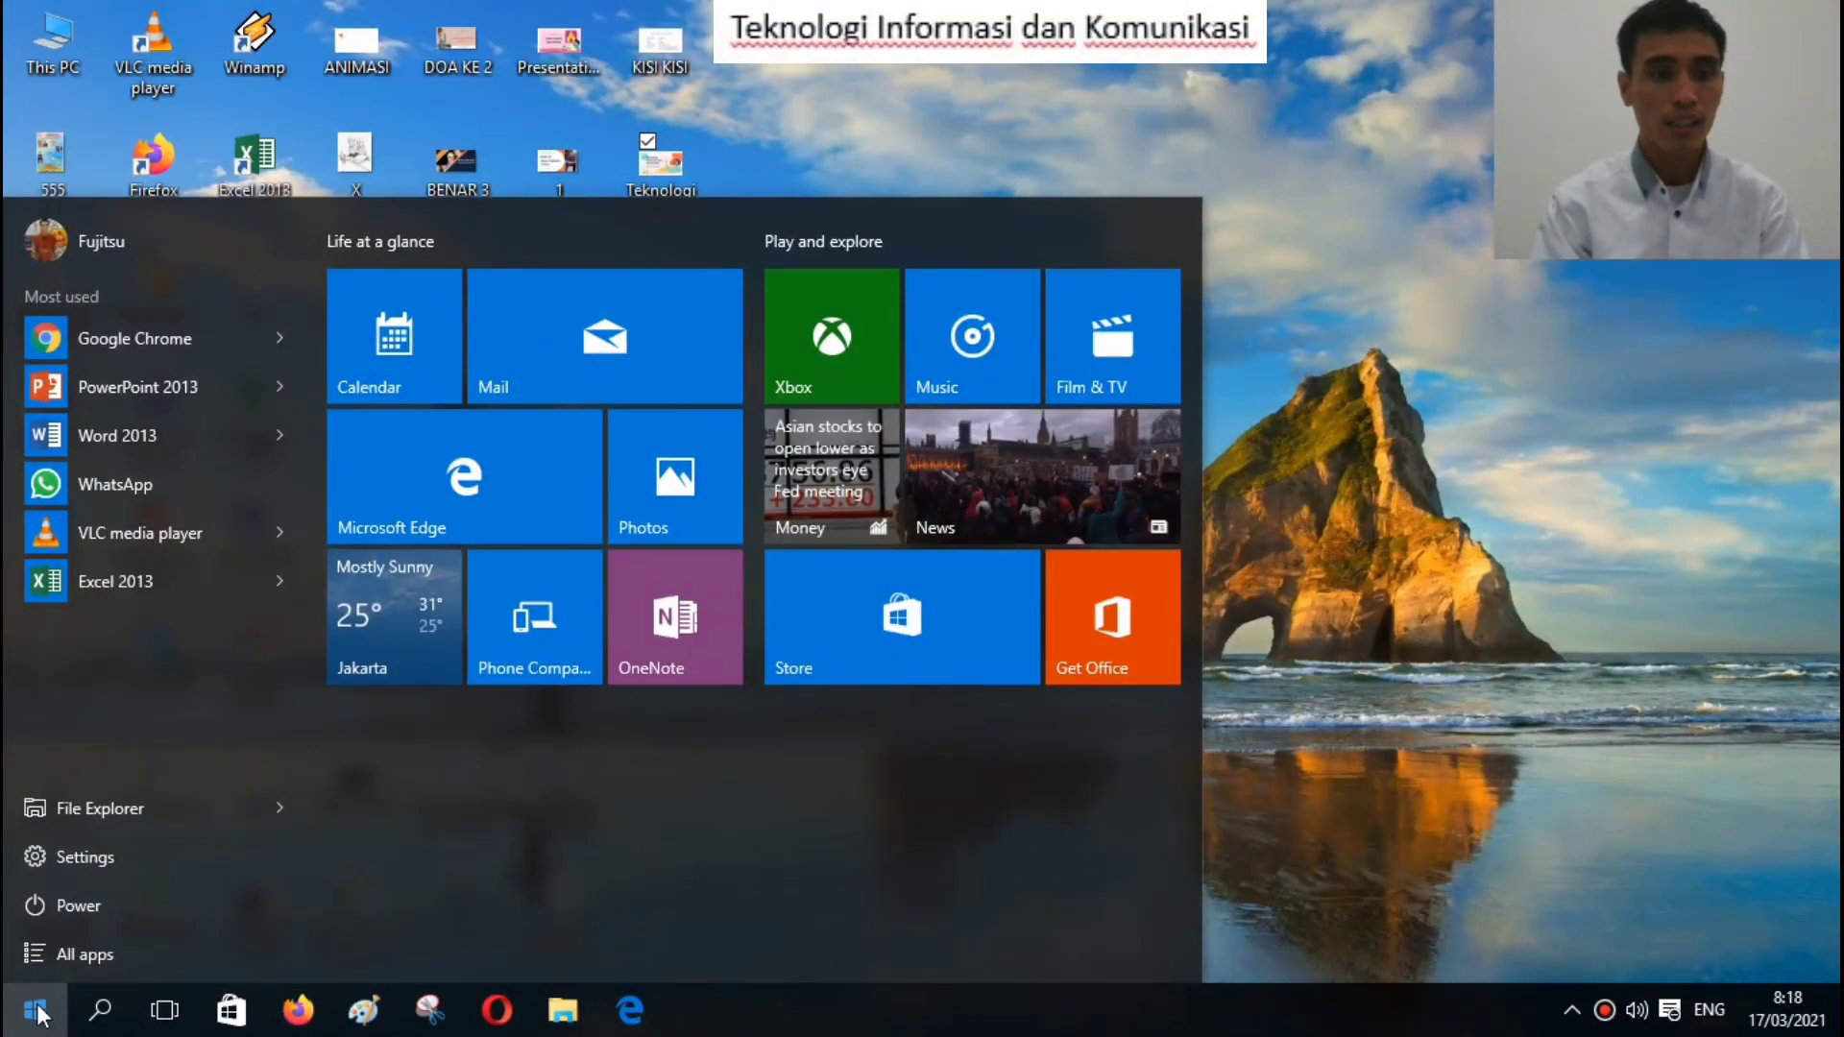
pyautogui.click(101, 1010)
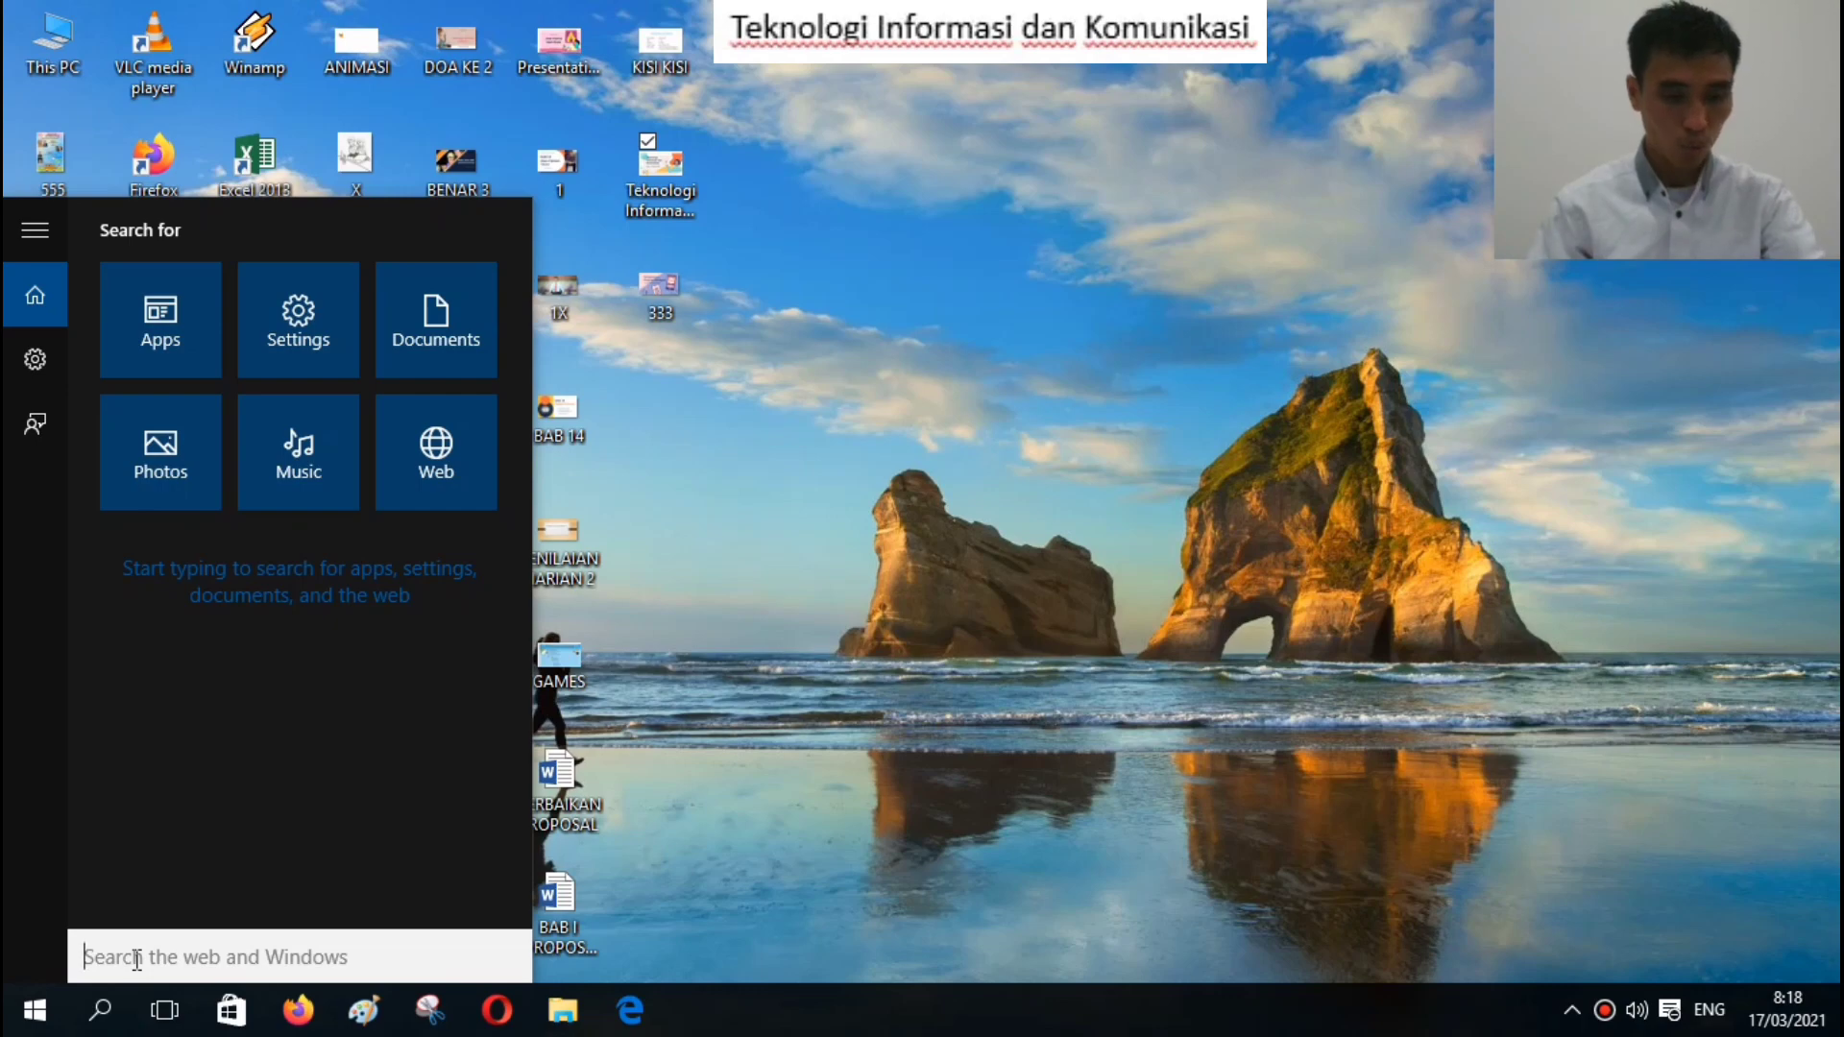
pyautogui.write('wordpad')
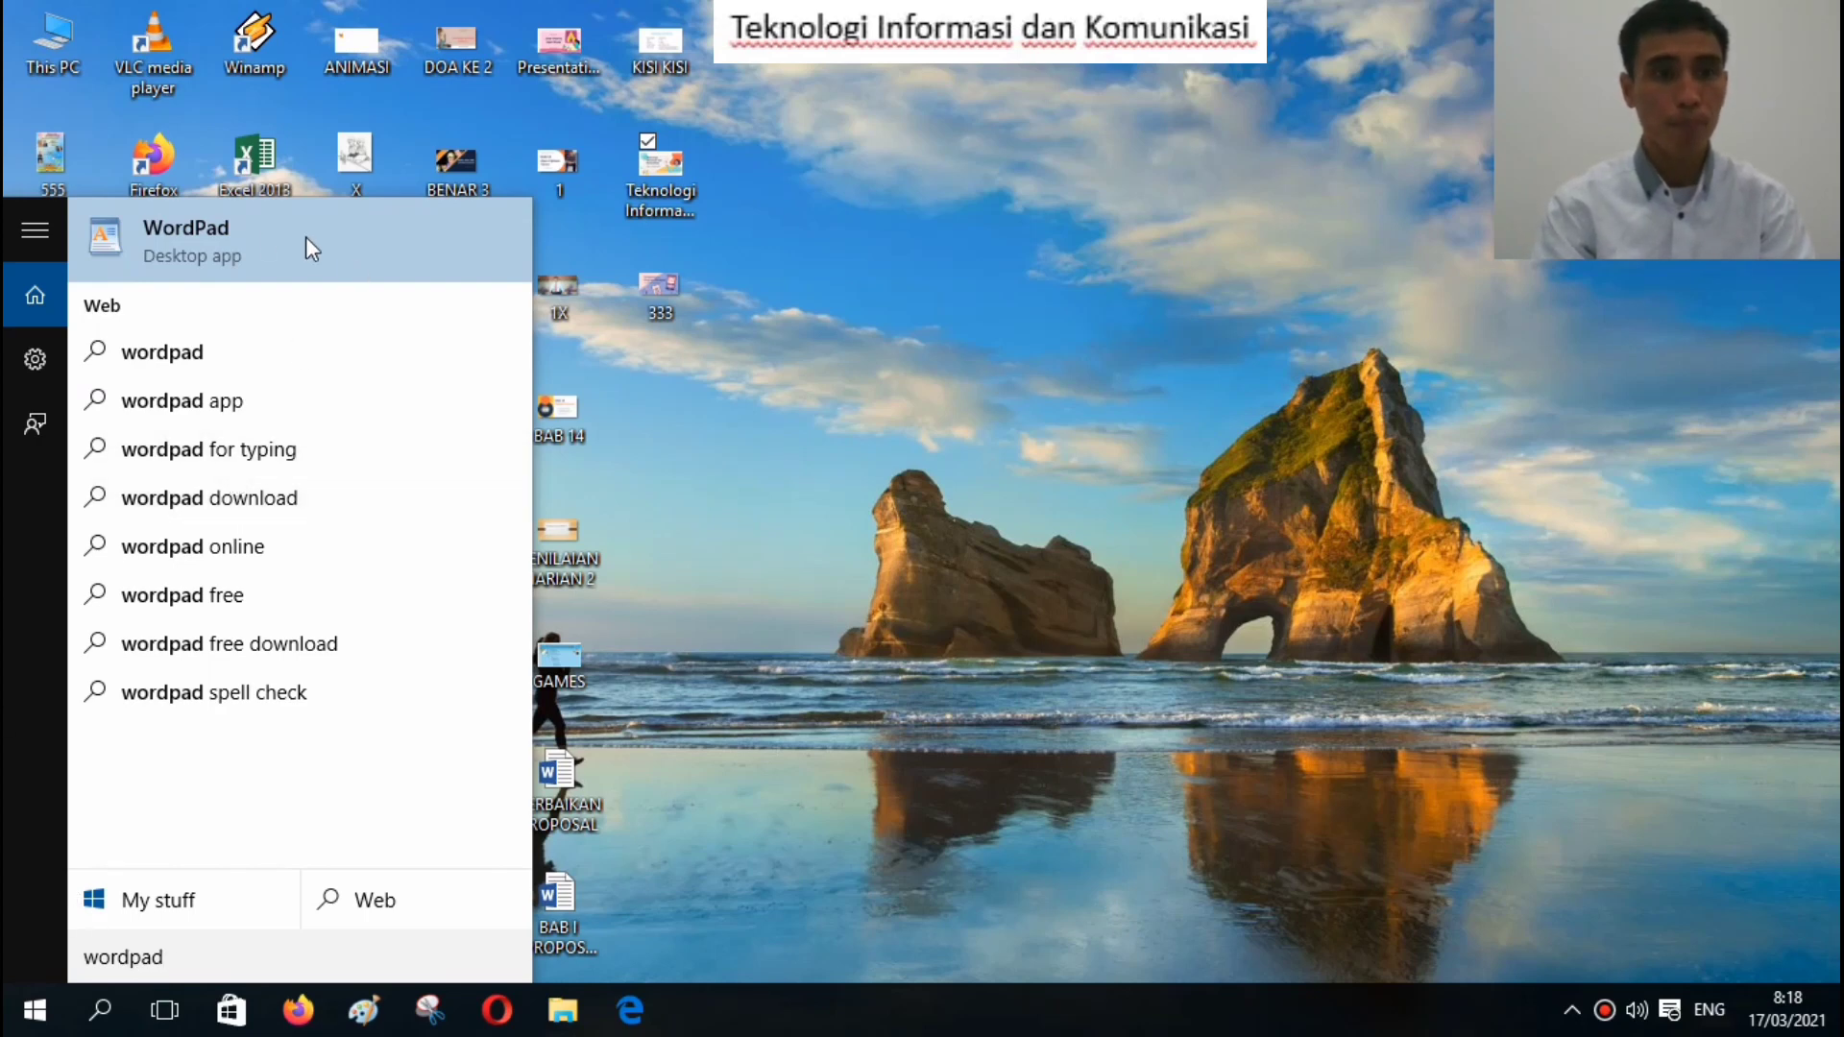
pyautogui.click(255, 238)
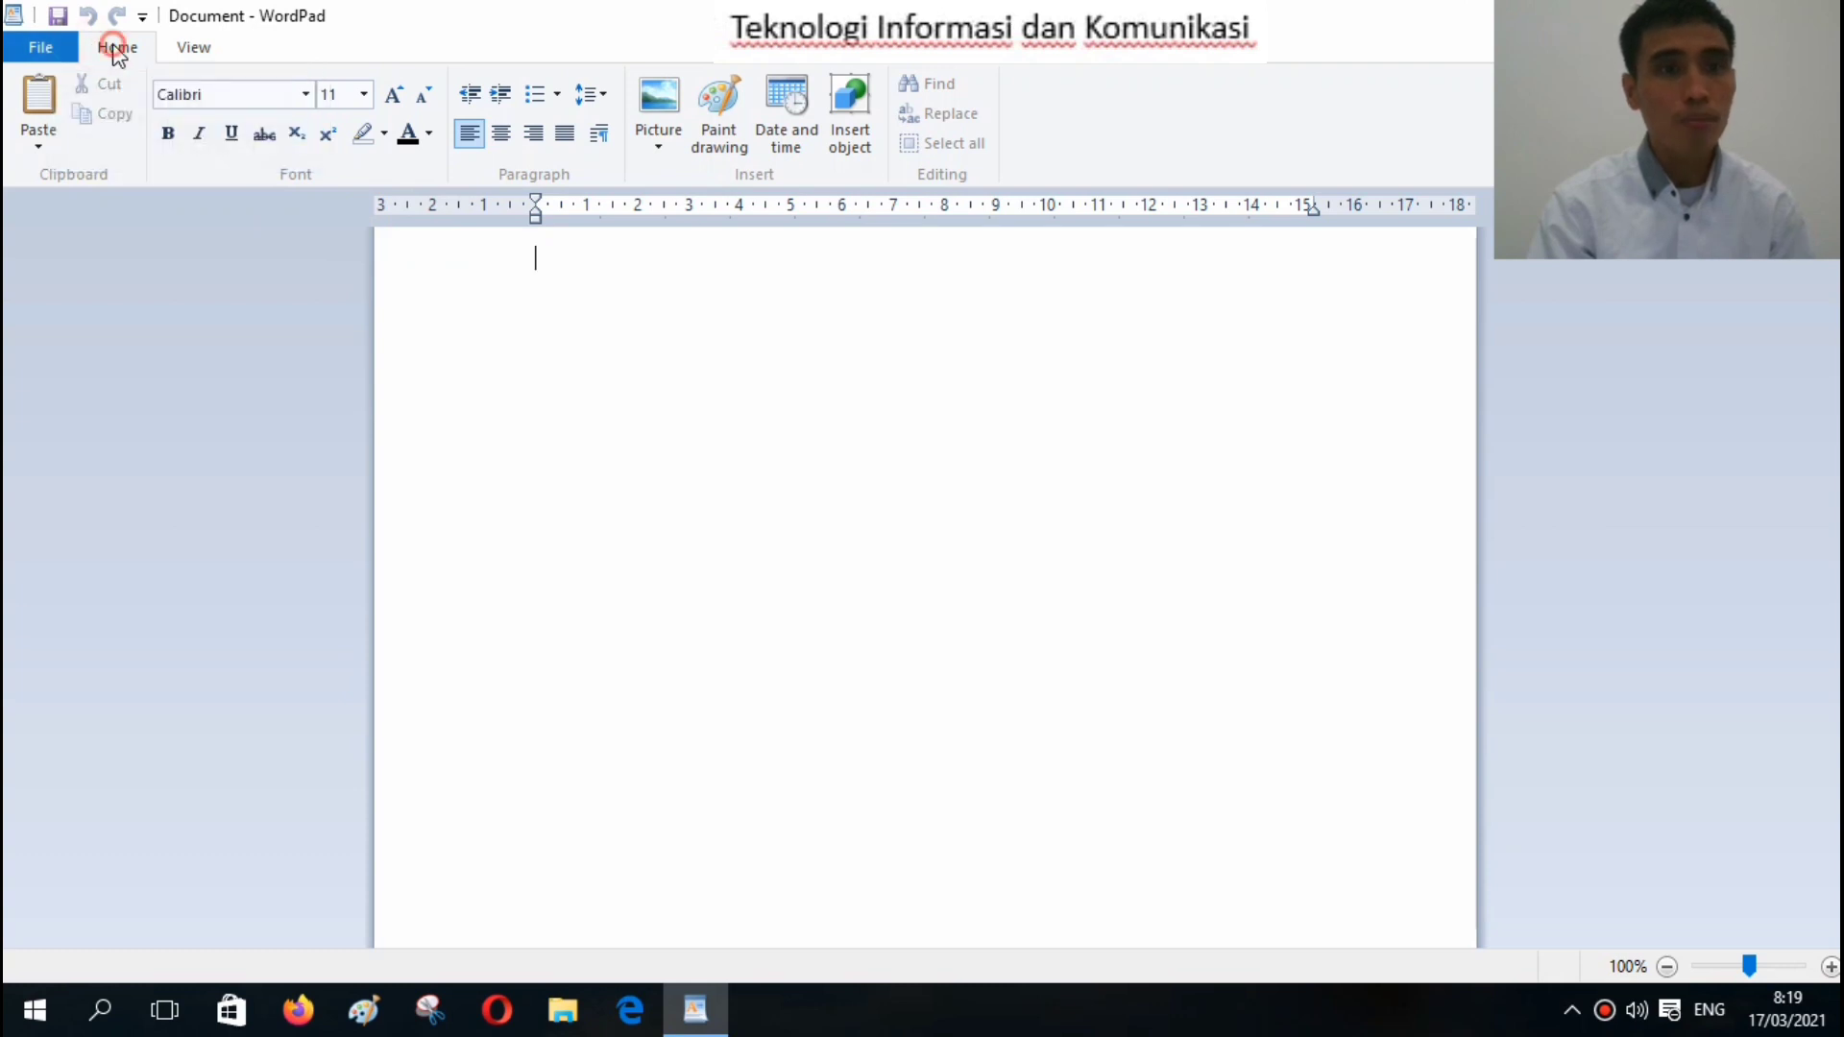
# Examine the View, Home and File command sets, including the Save as formats, and return to the blank document.
pyautogui.click(193, 47)
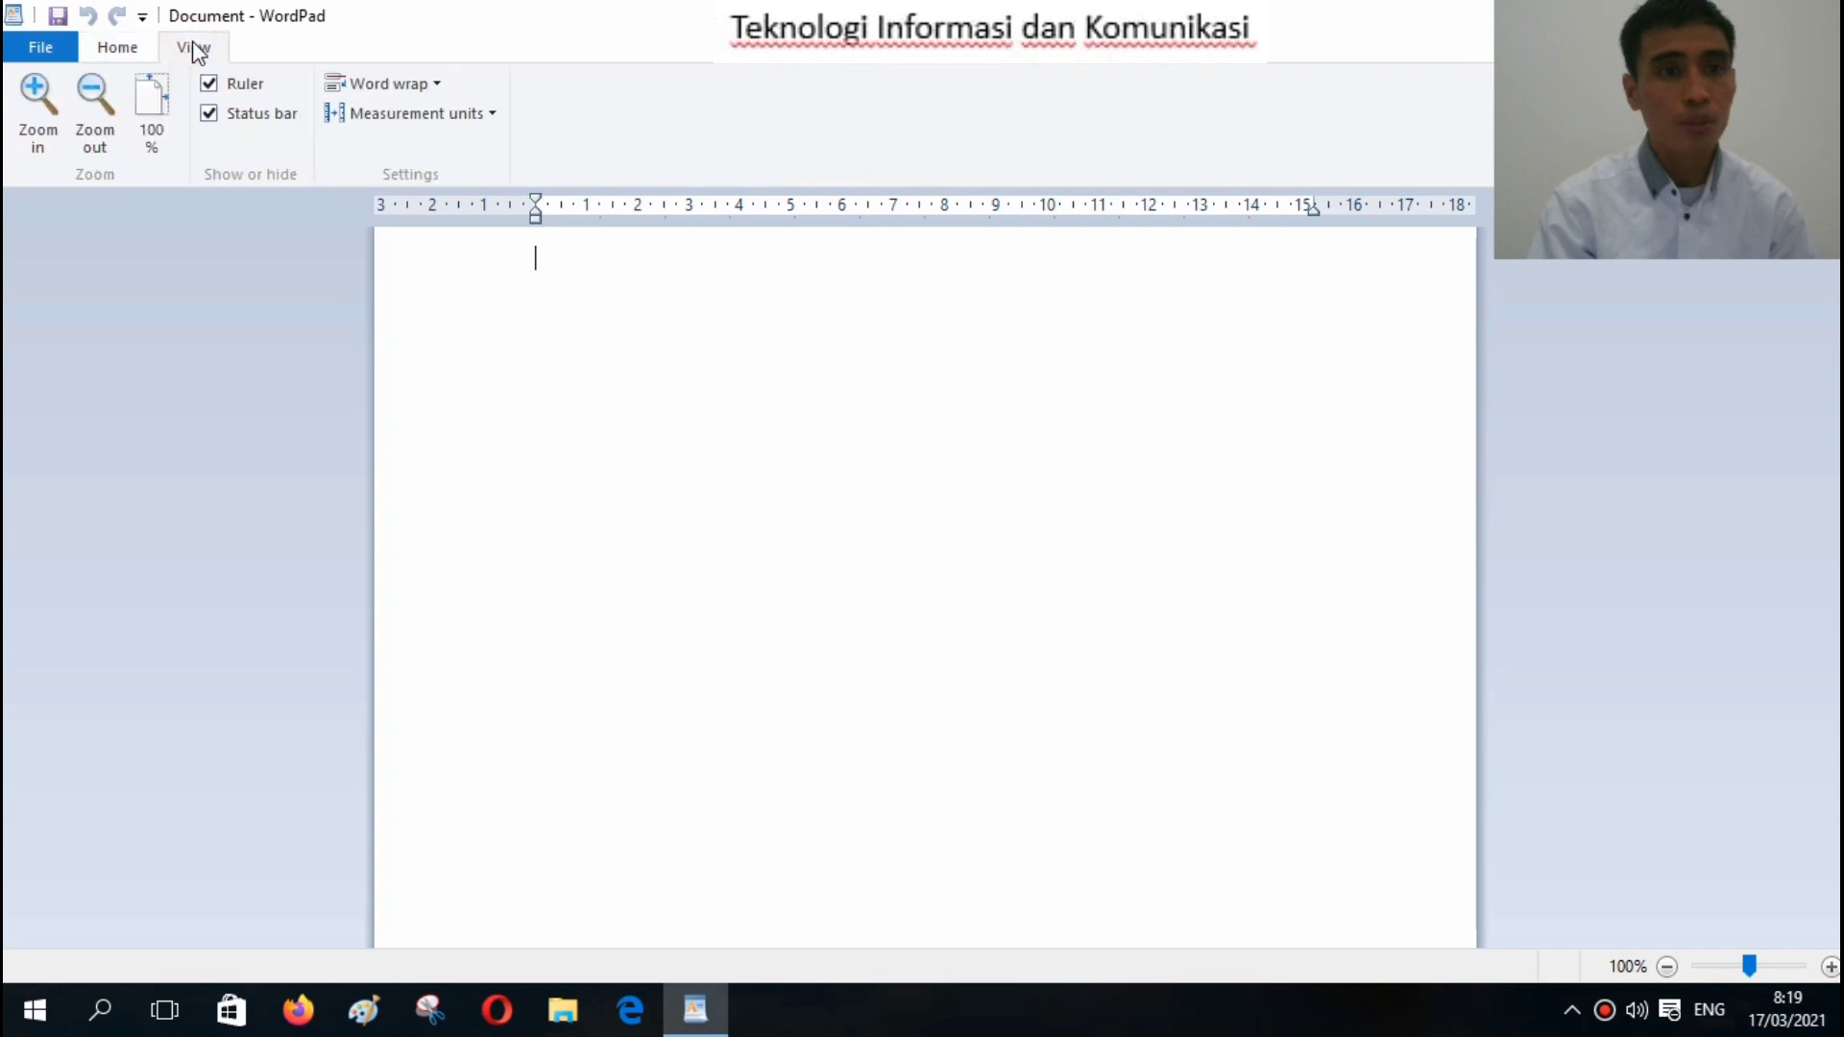
pyautogui.click(106, 48)
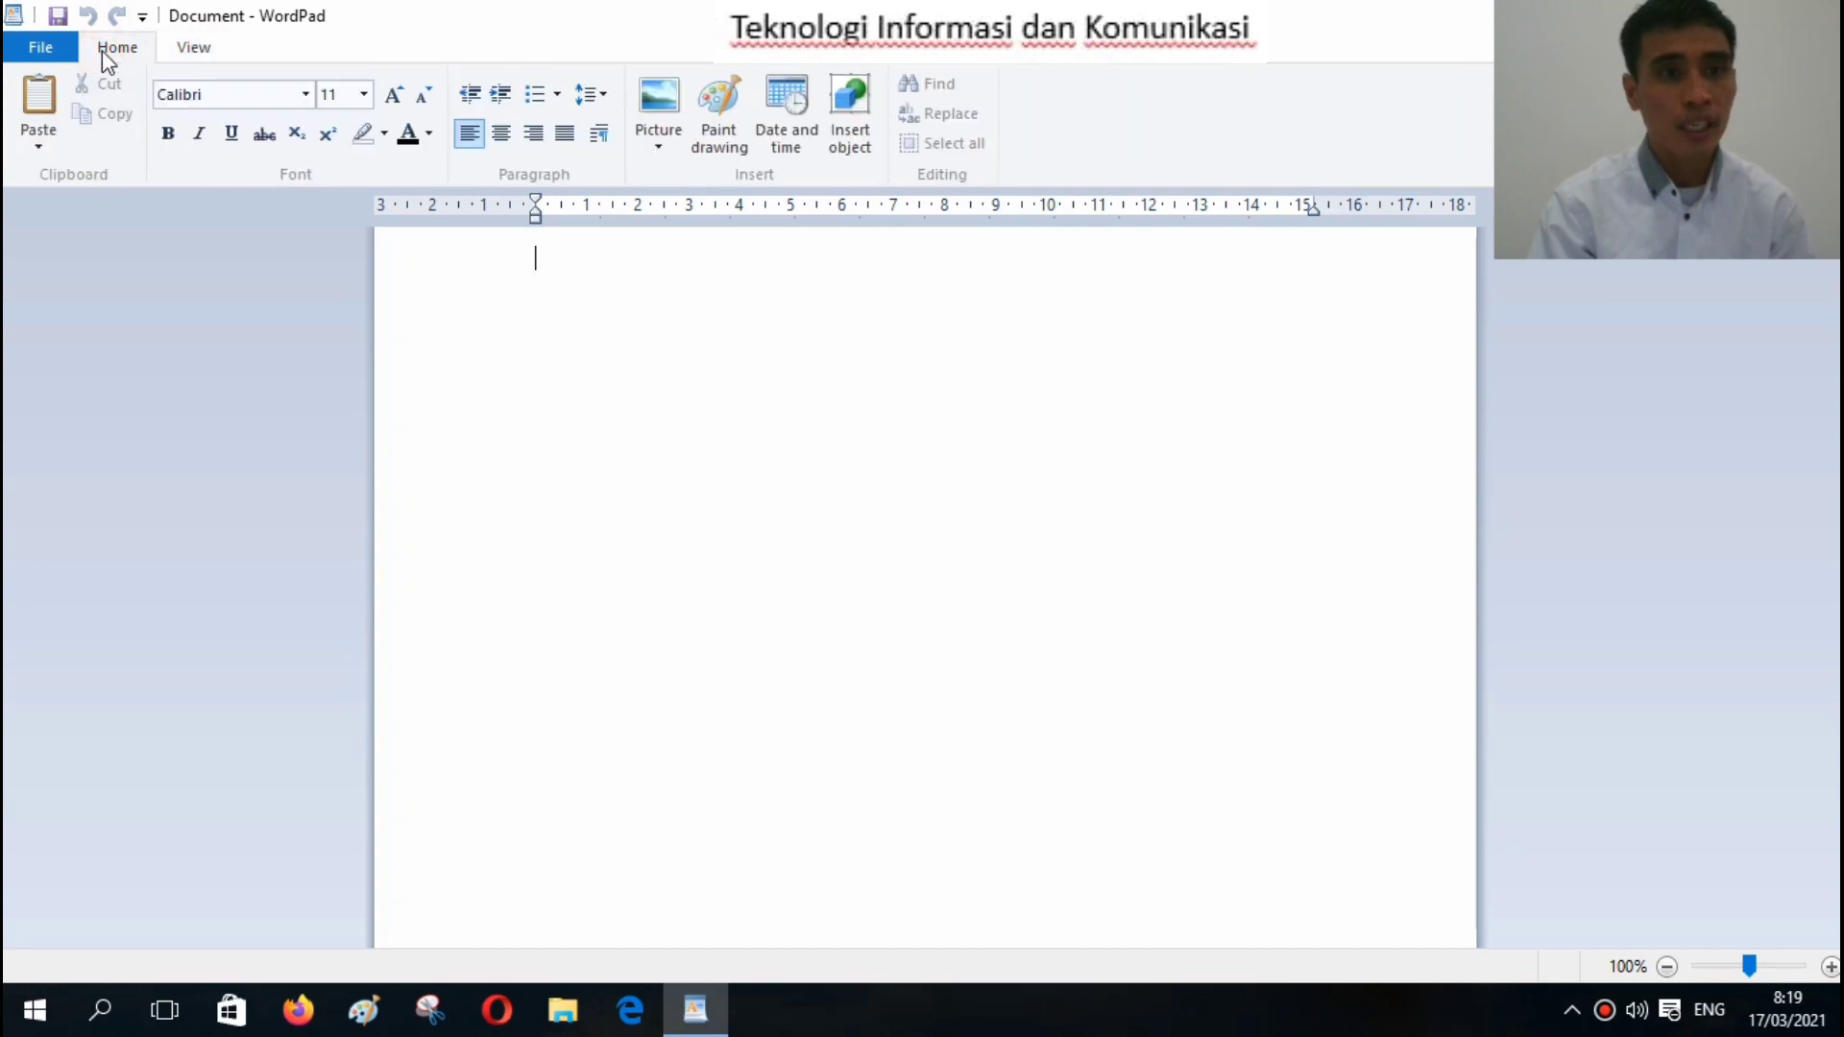
pyautogui.click(43, 48)
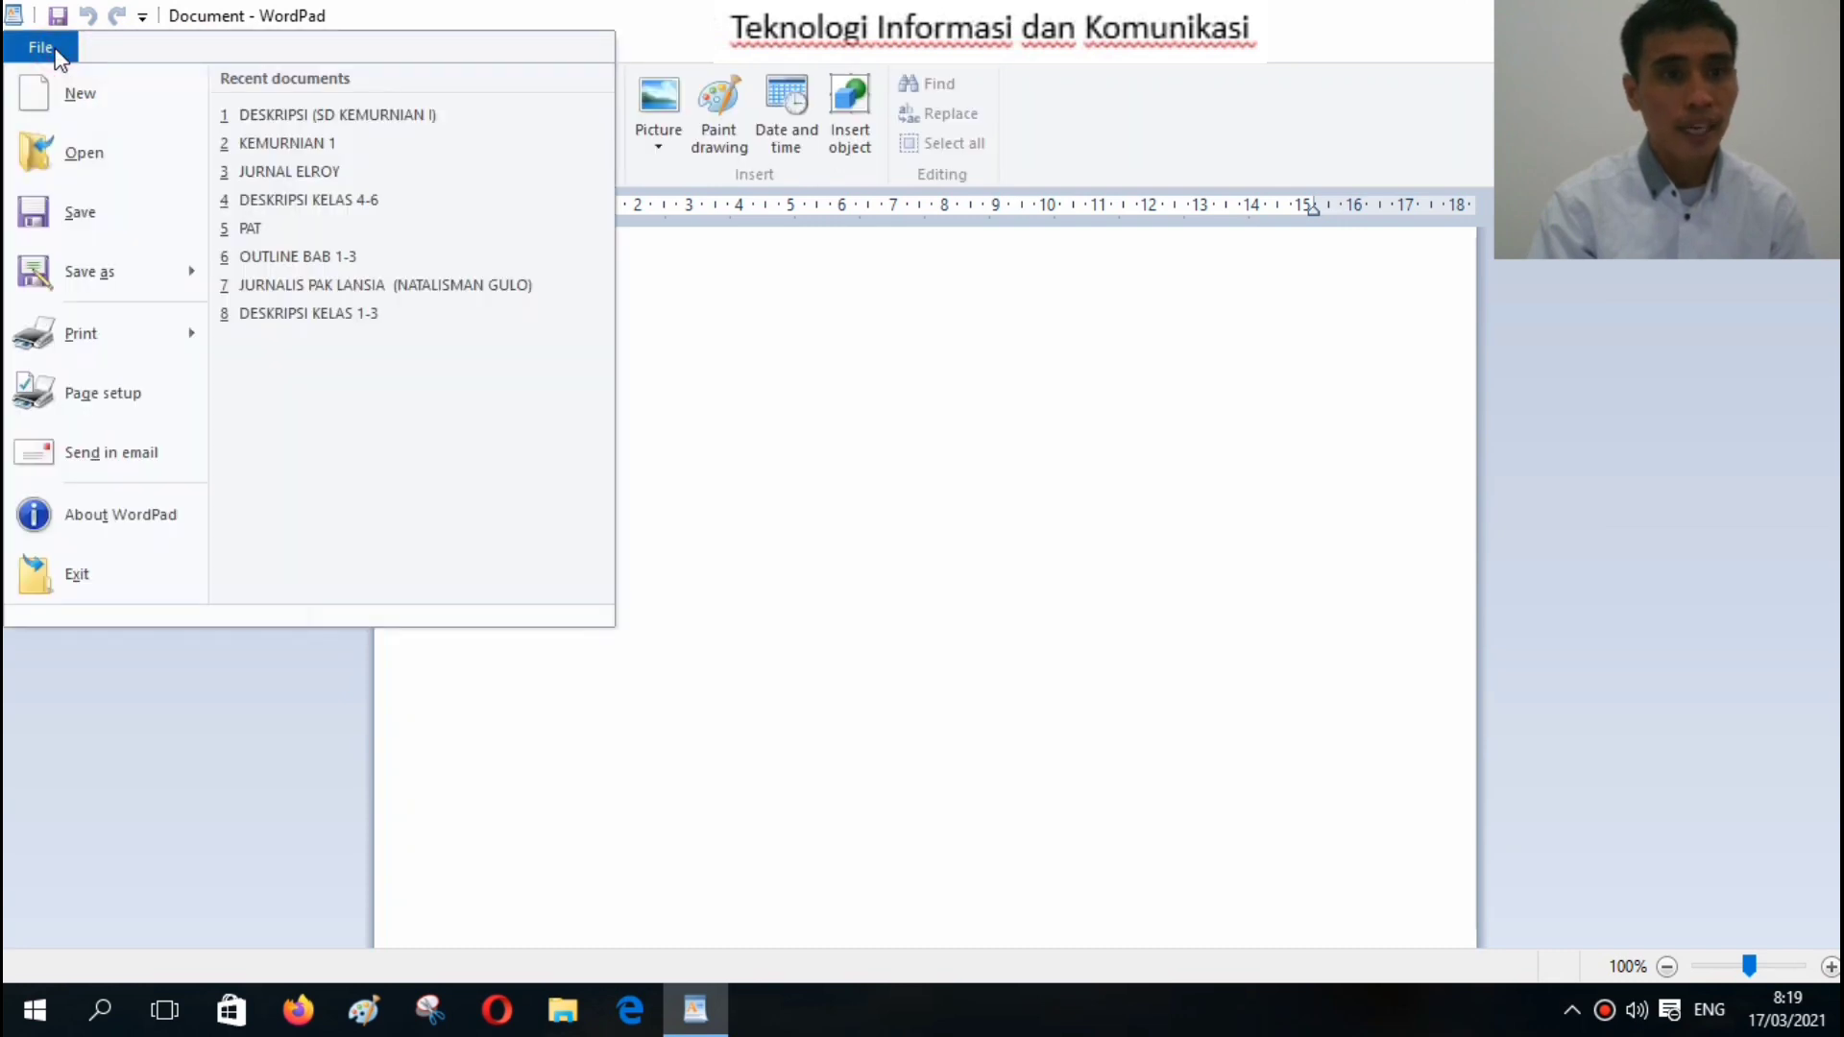
pyautogui.click(54, 54)
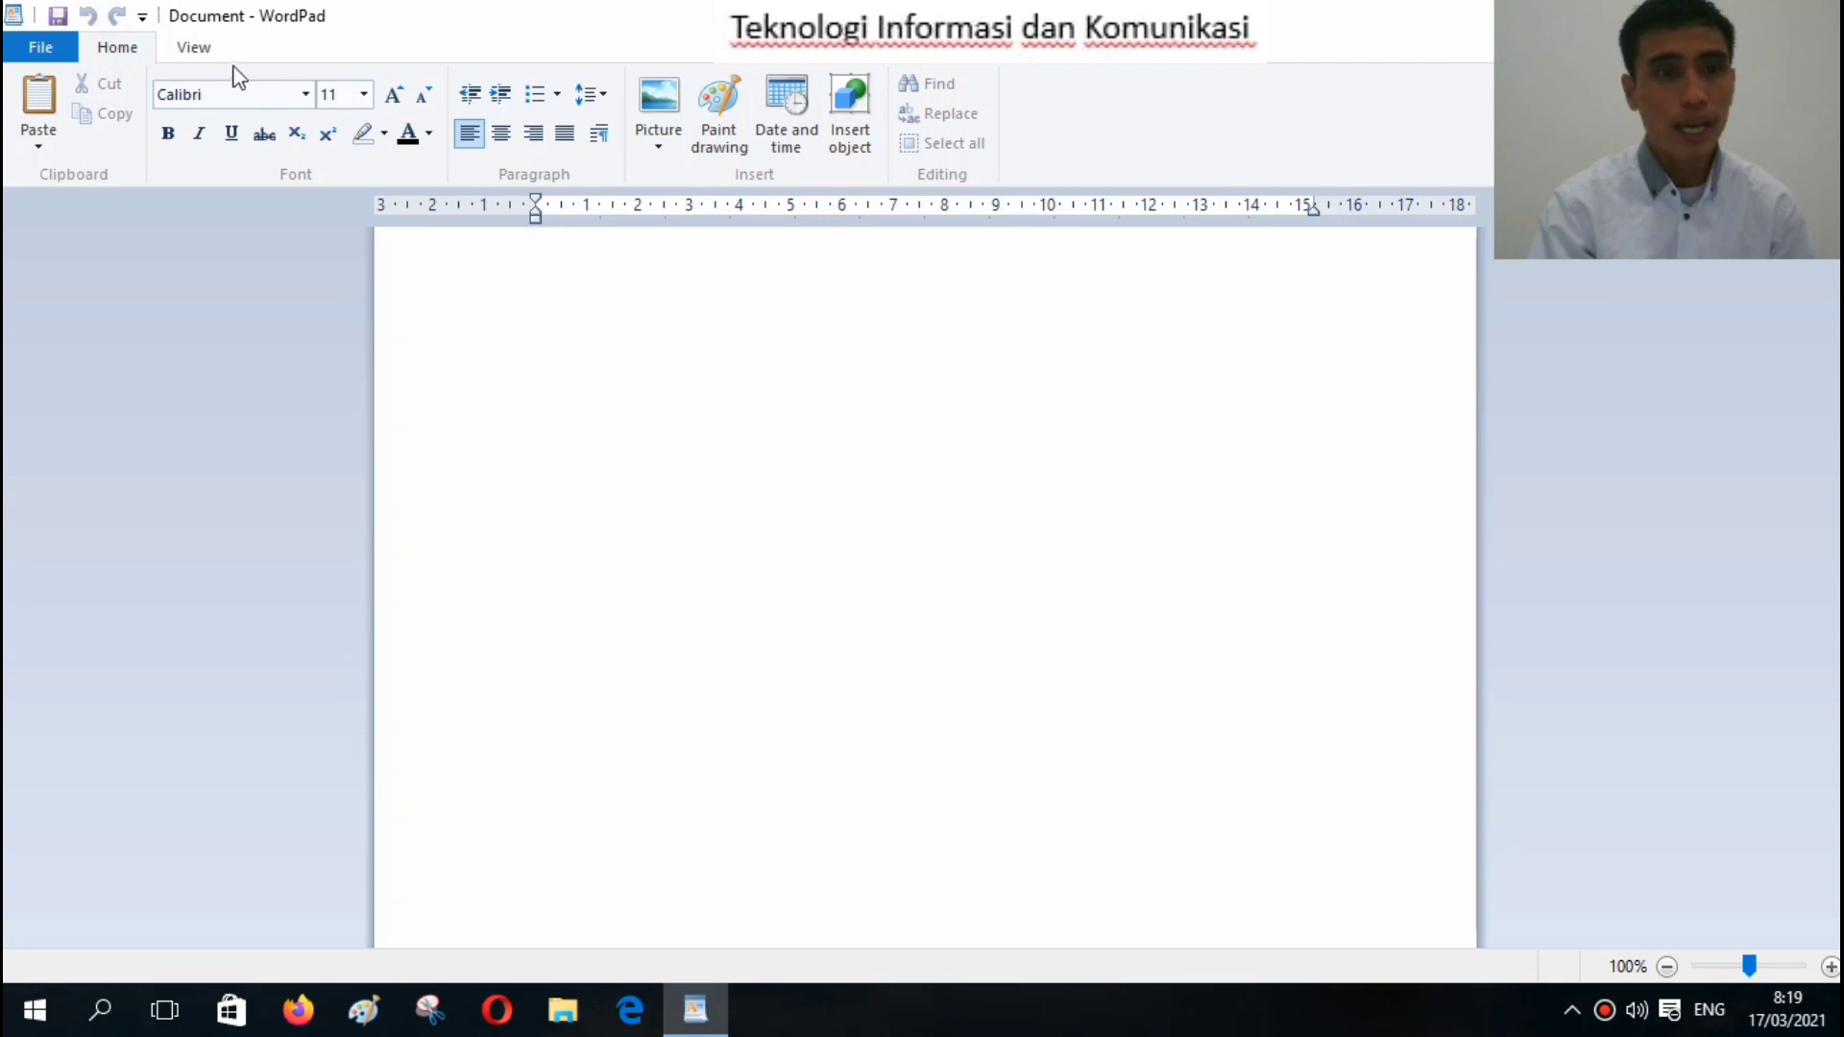
pyautogui.click(201, 51)
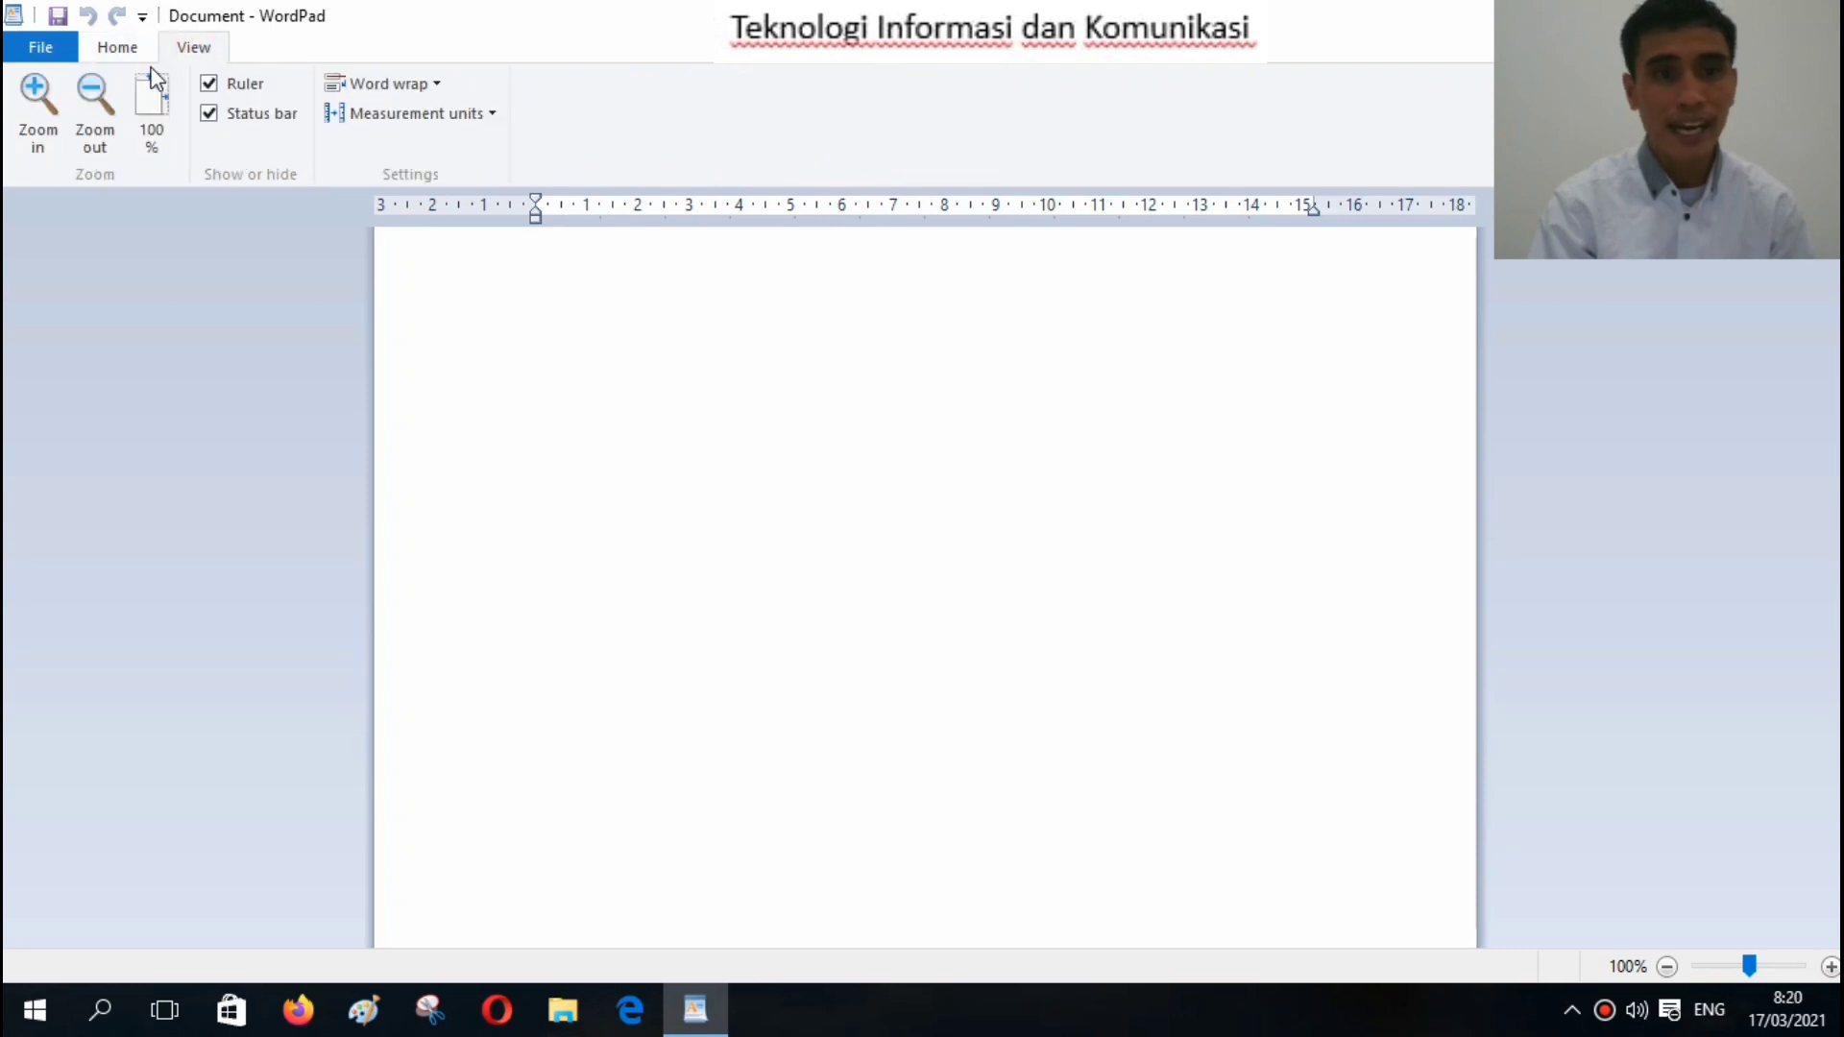
pyautogui.click(104, 52)
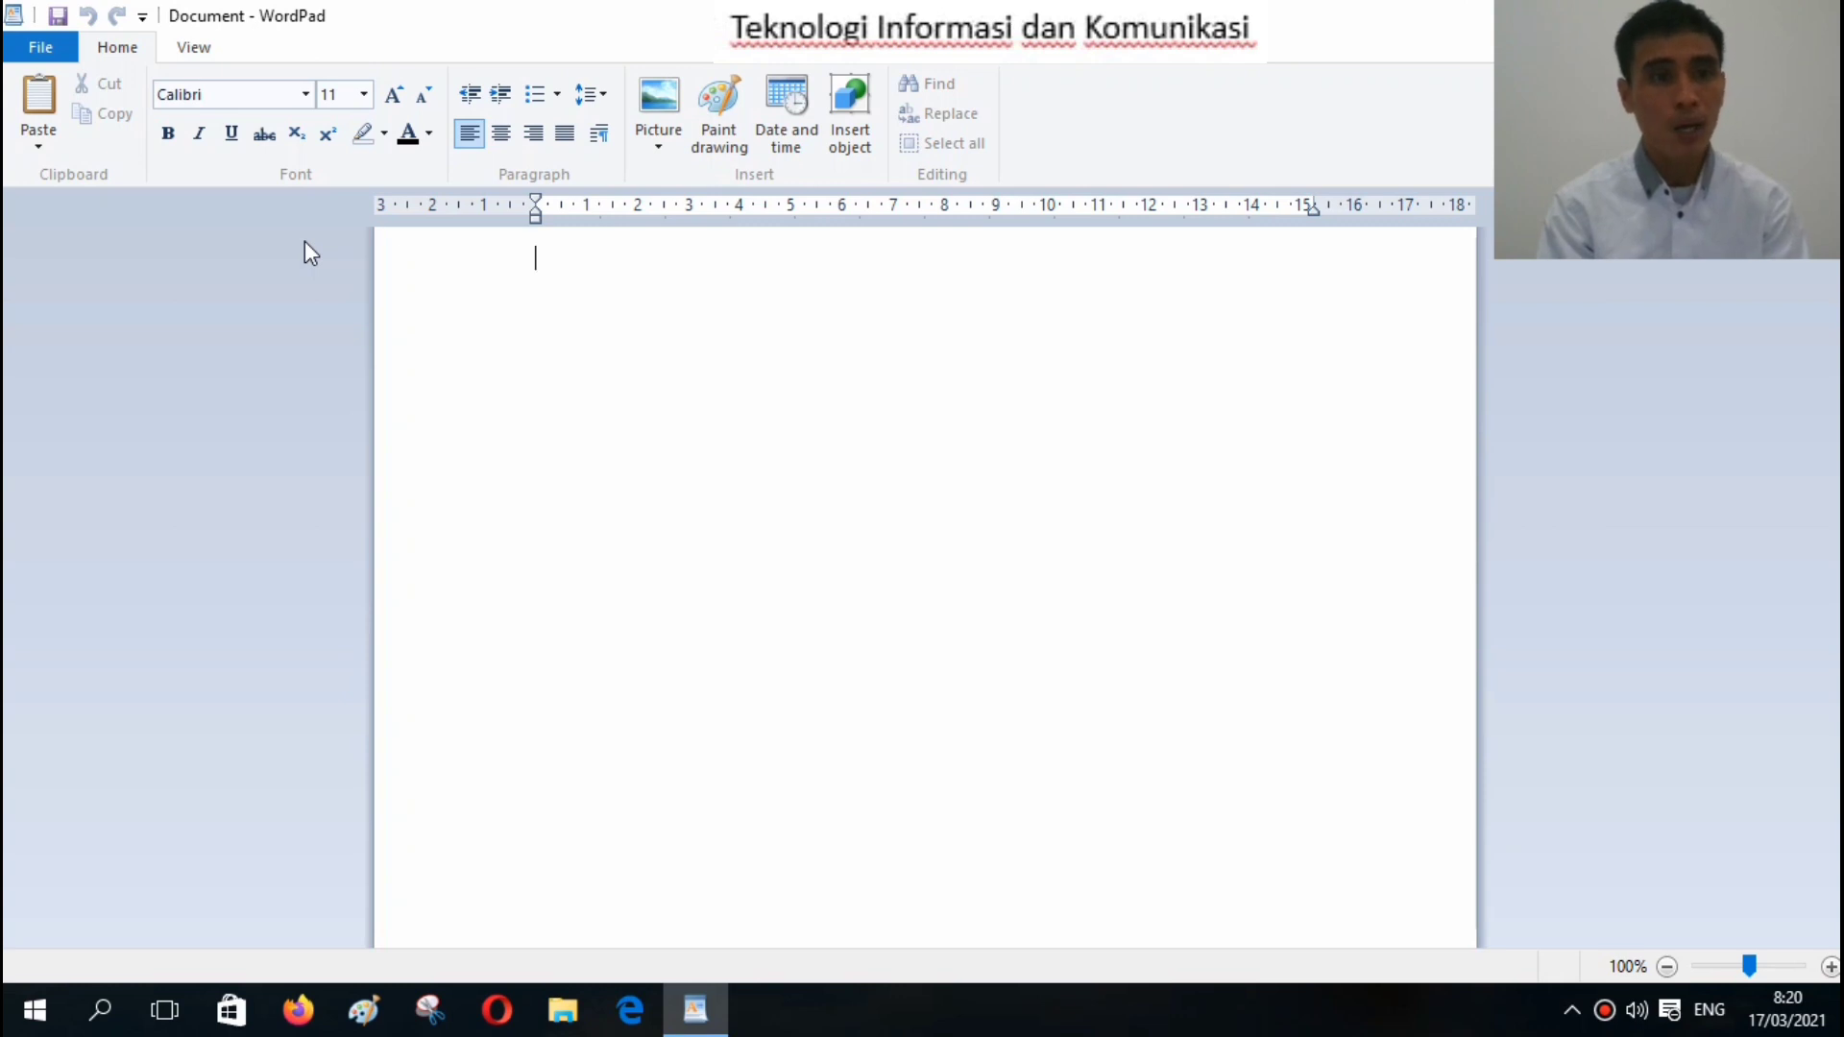
pyautogui.click(55, 56)
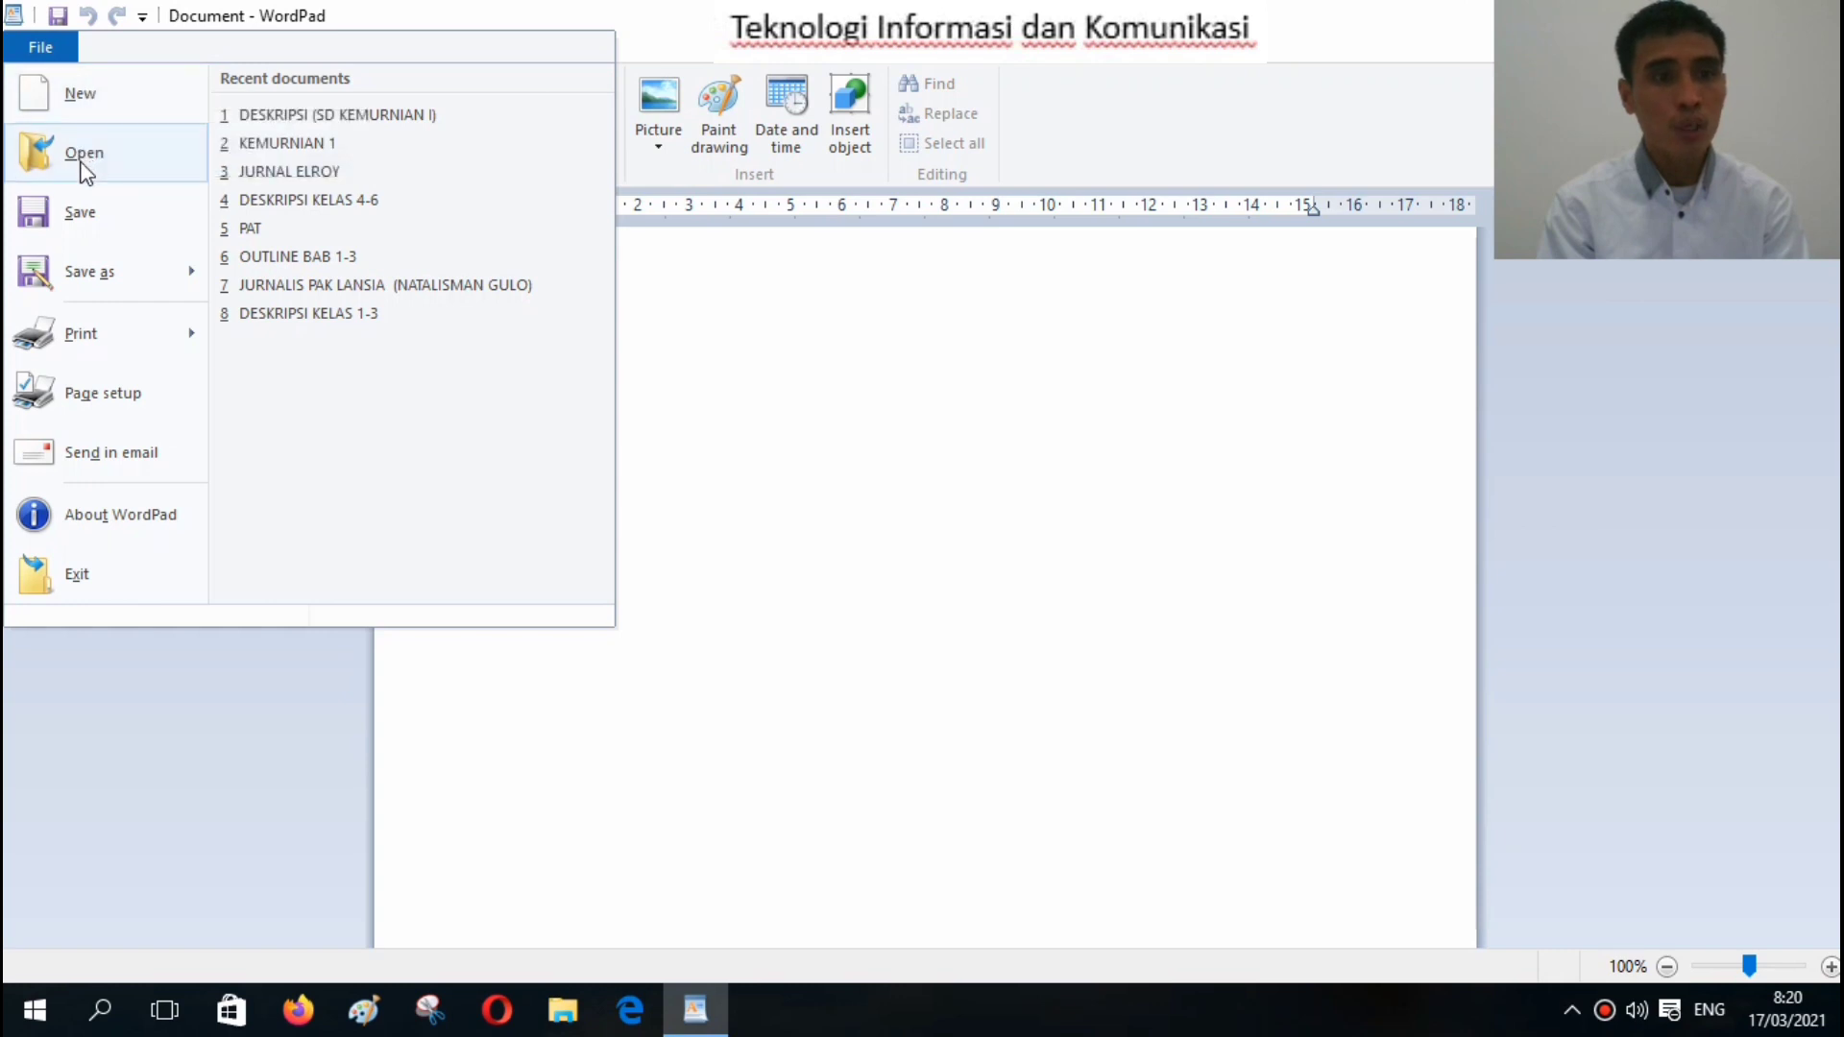
pyautogui.moveTo(86, 259)
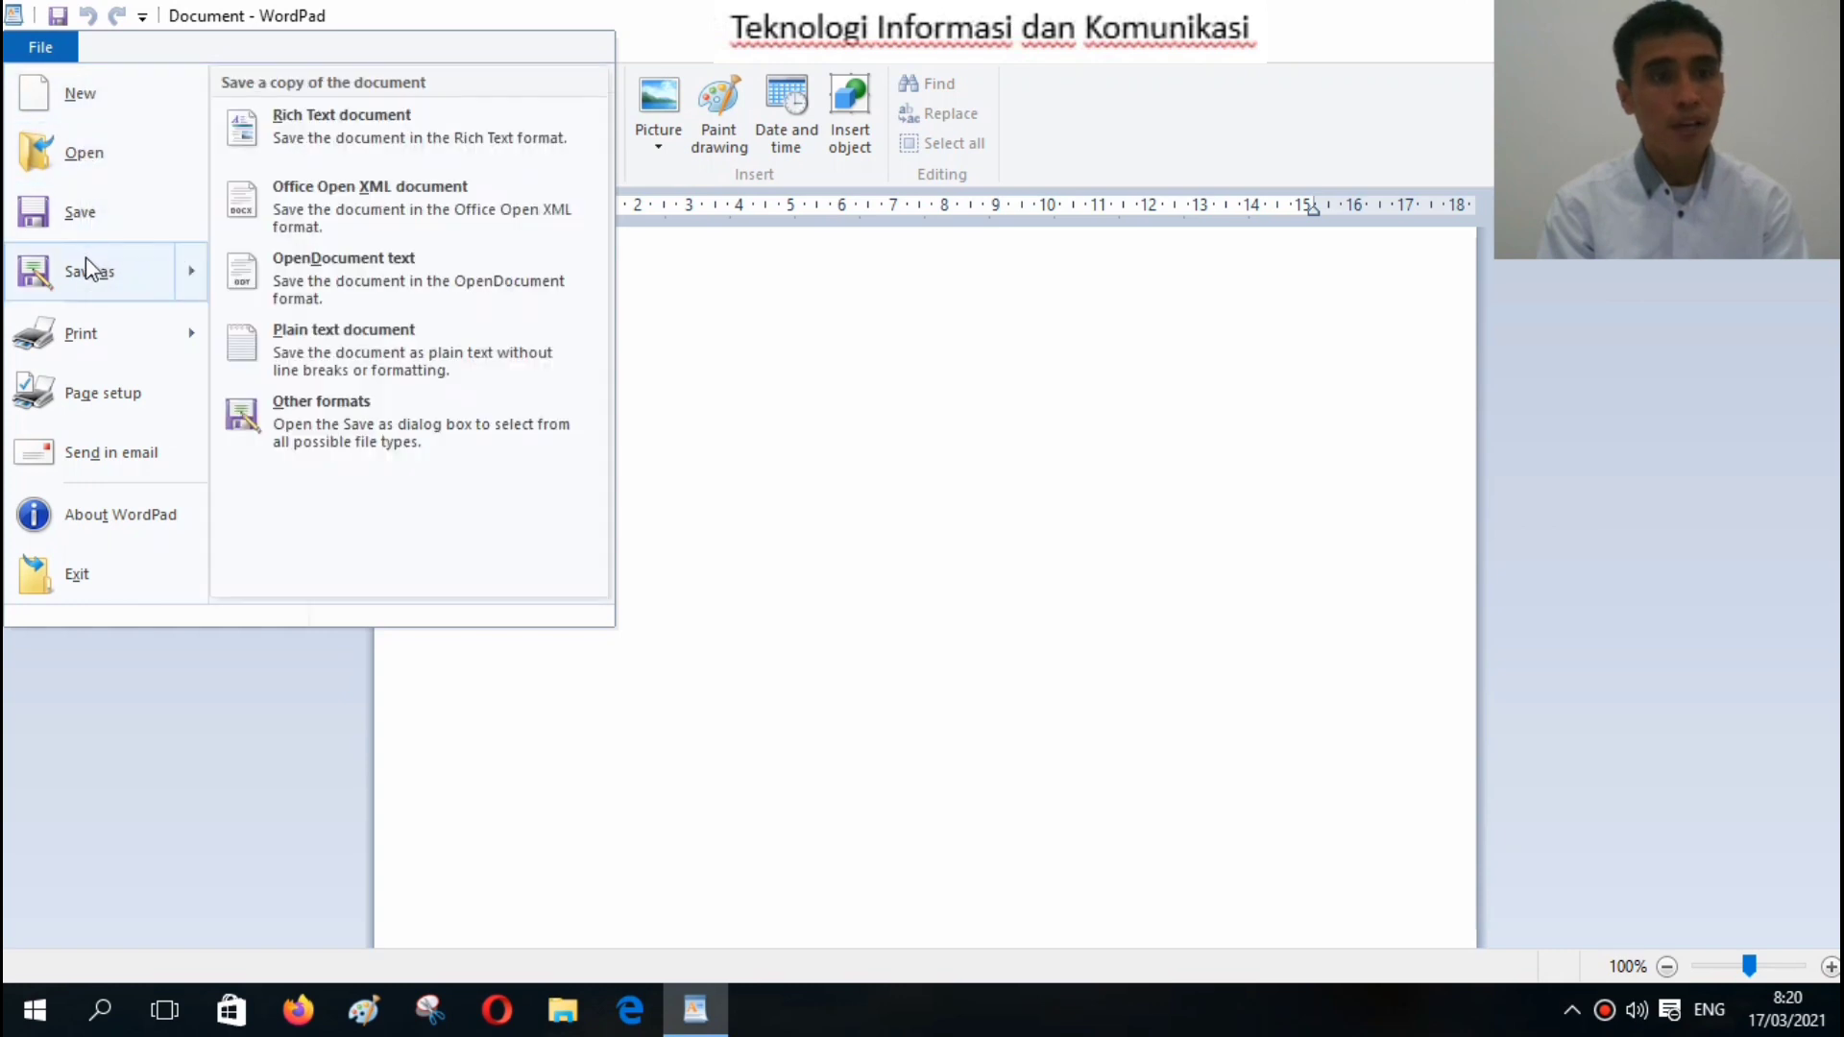
pyautogui.moveTo(96, 329)
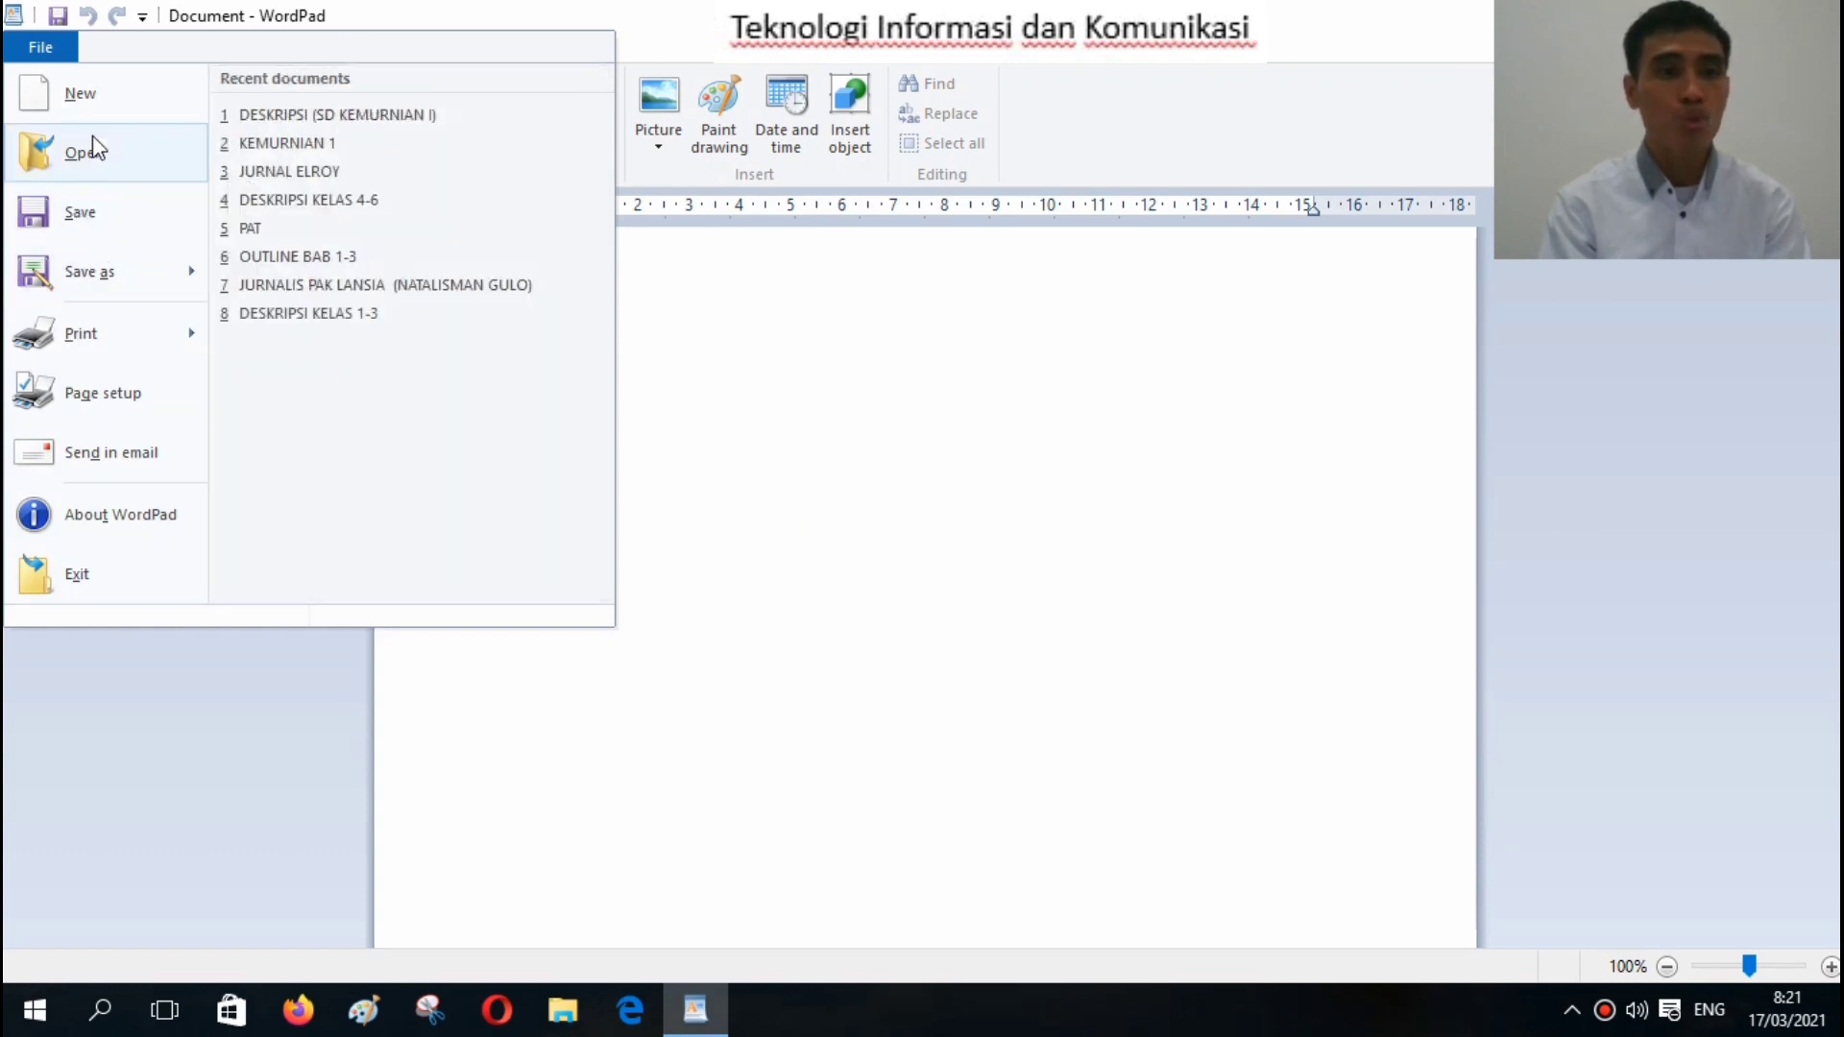
pyautogui.click(783, 374)
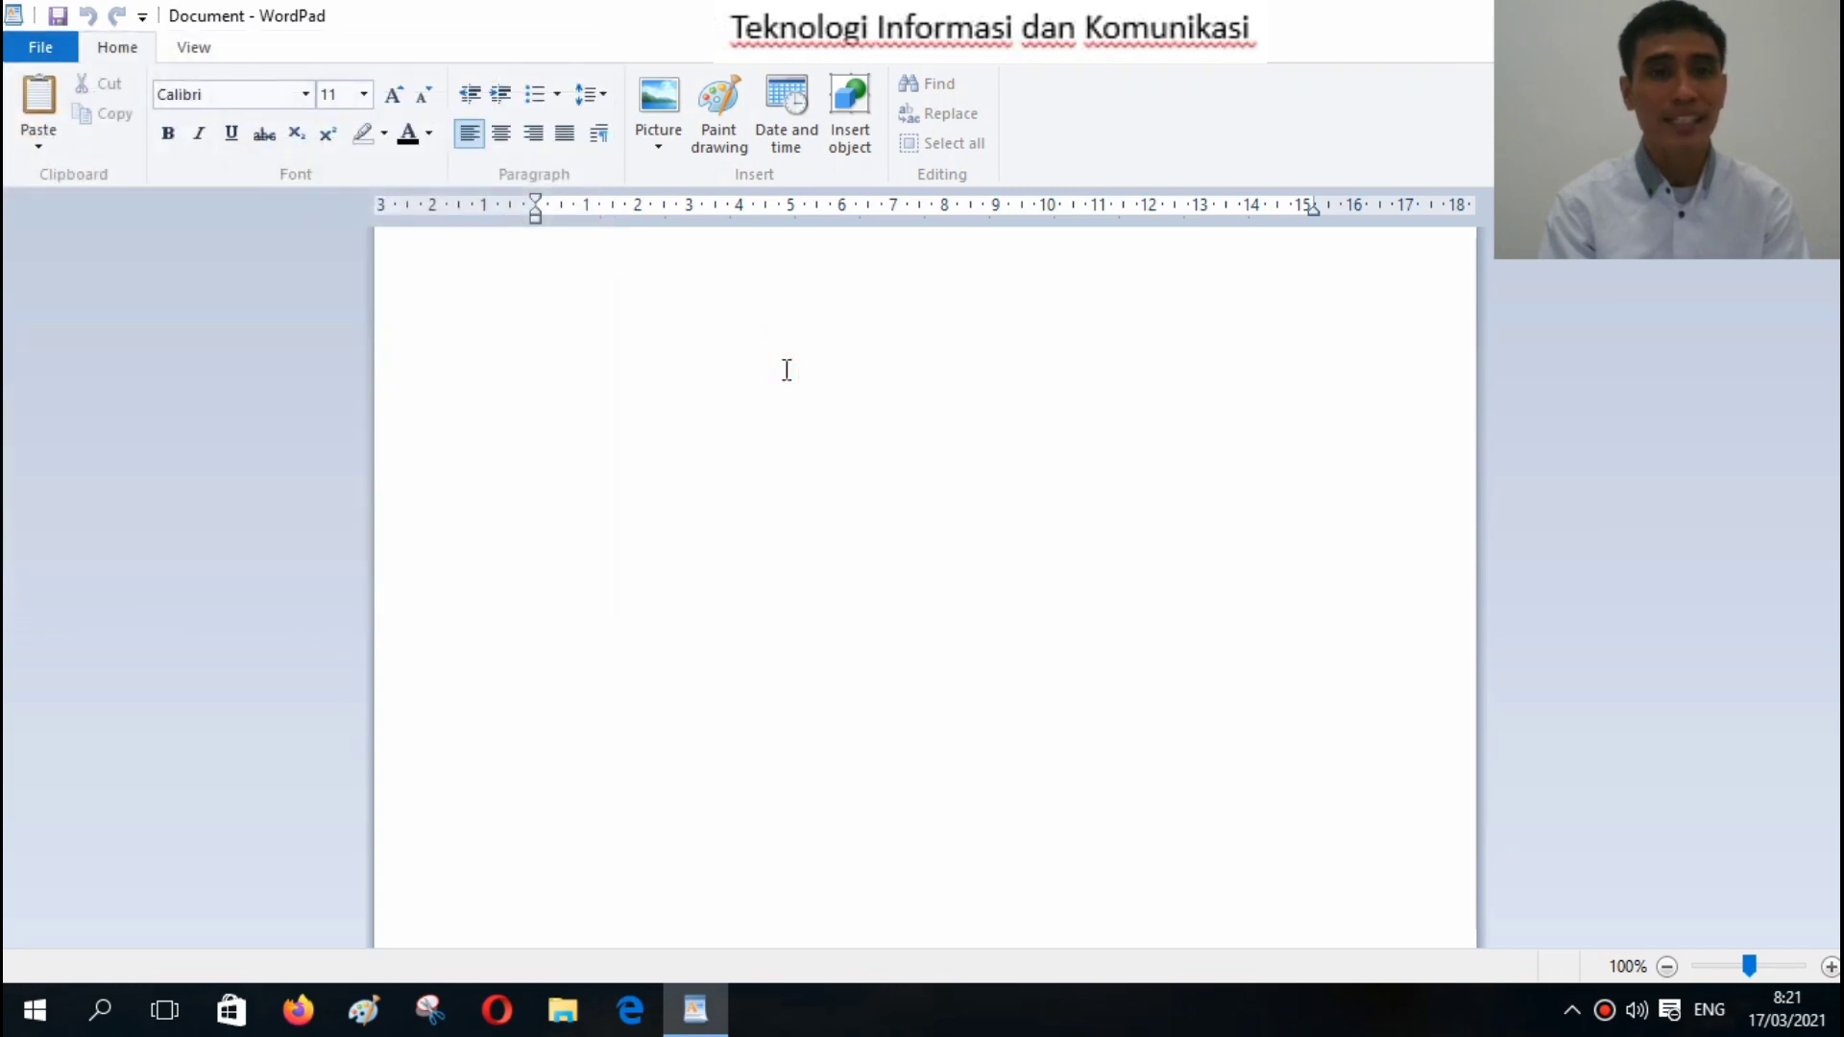
# Write the heading "A. menu file:" on the first line of the document.
pyautogui.write('1')
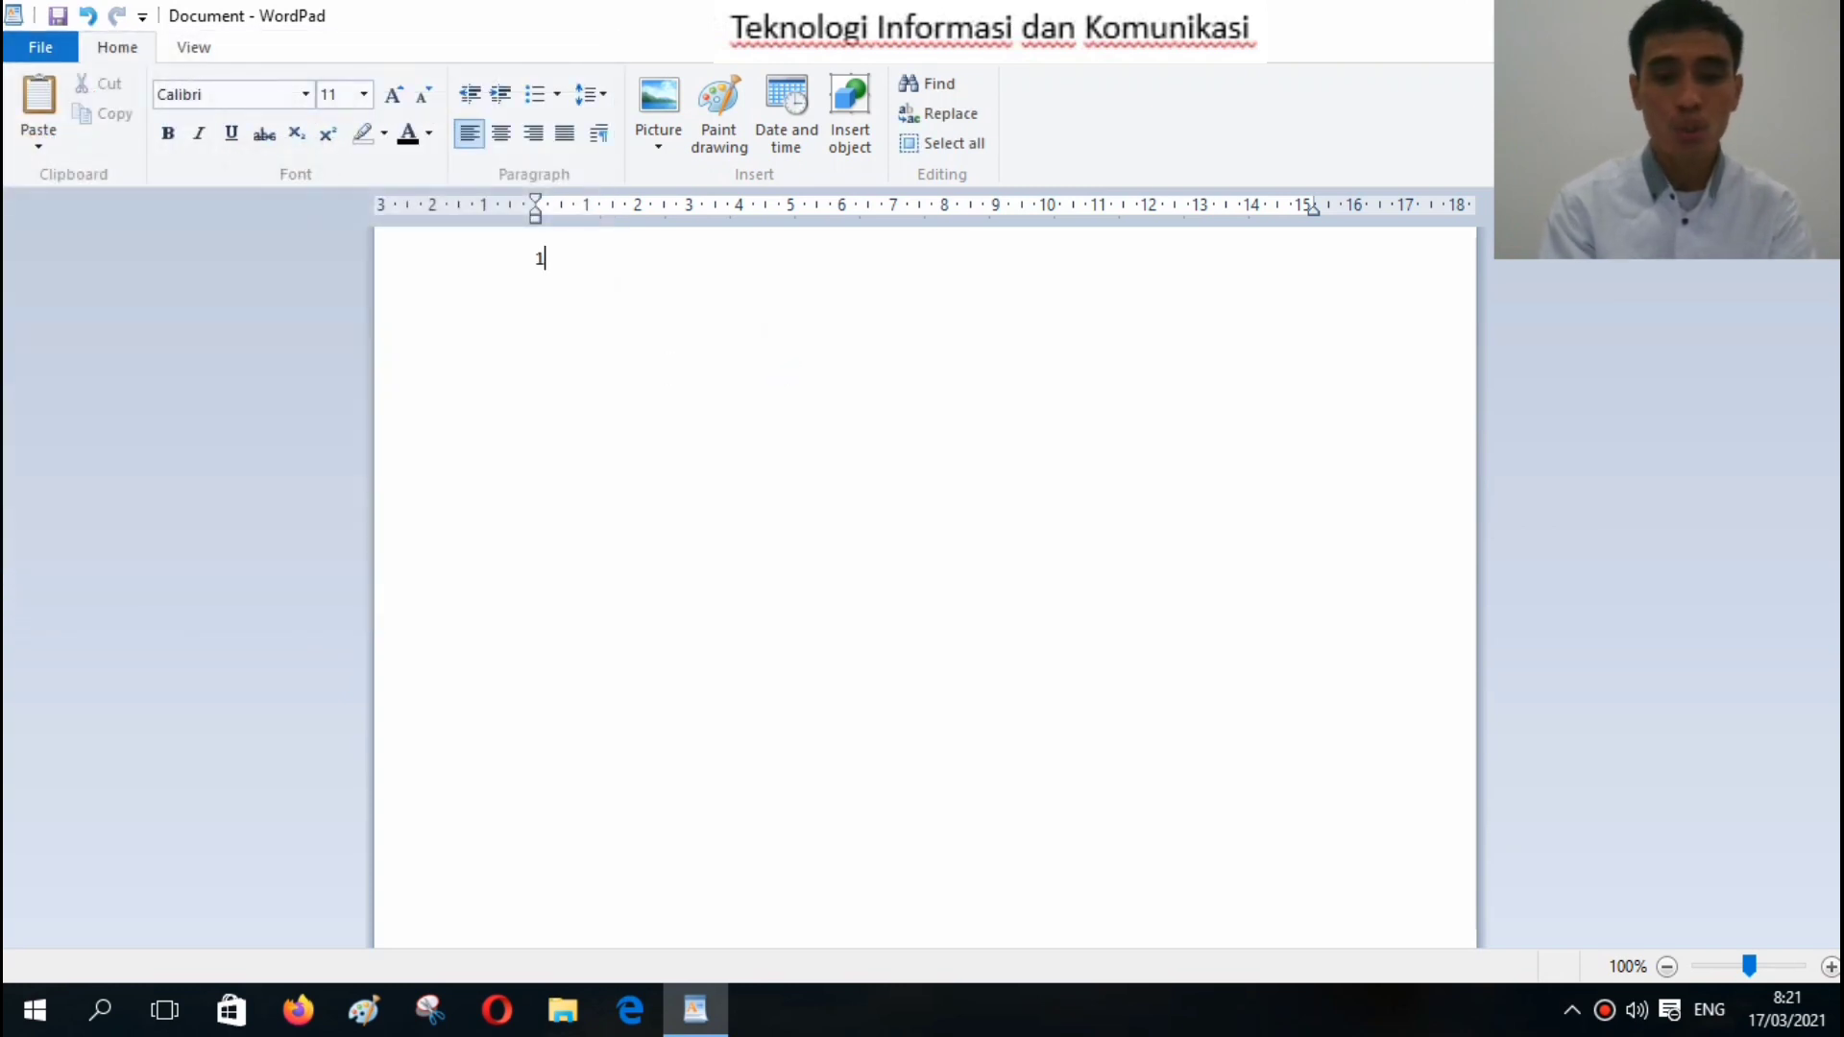
pyautogui.write('. men')
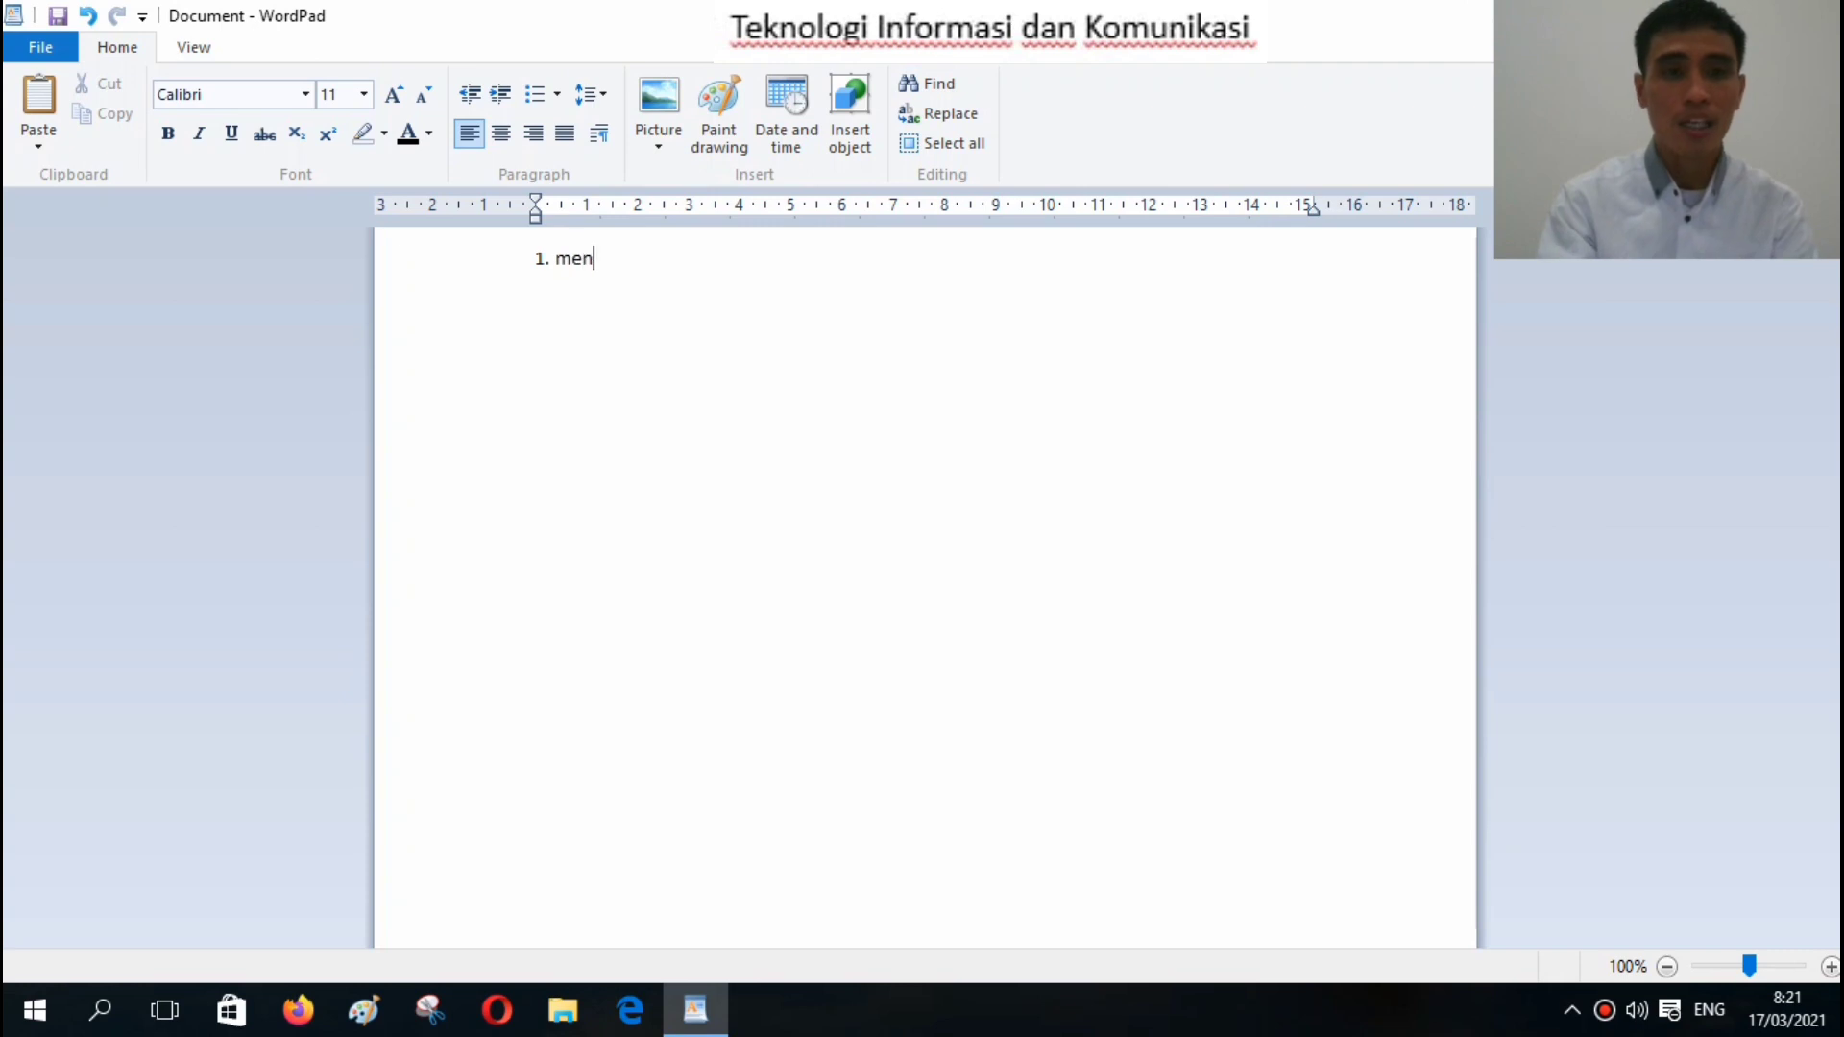
pyautogui.write('u f')
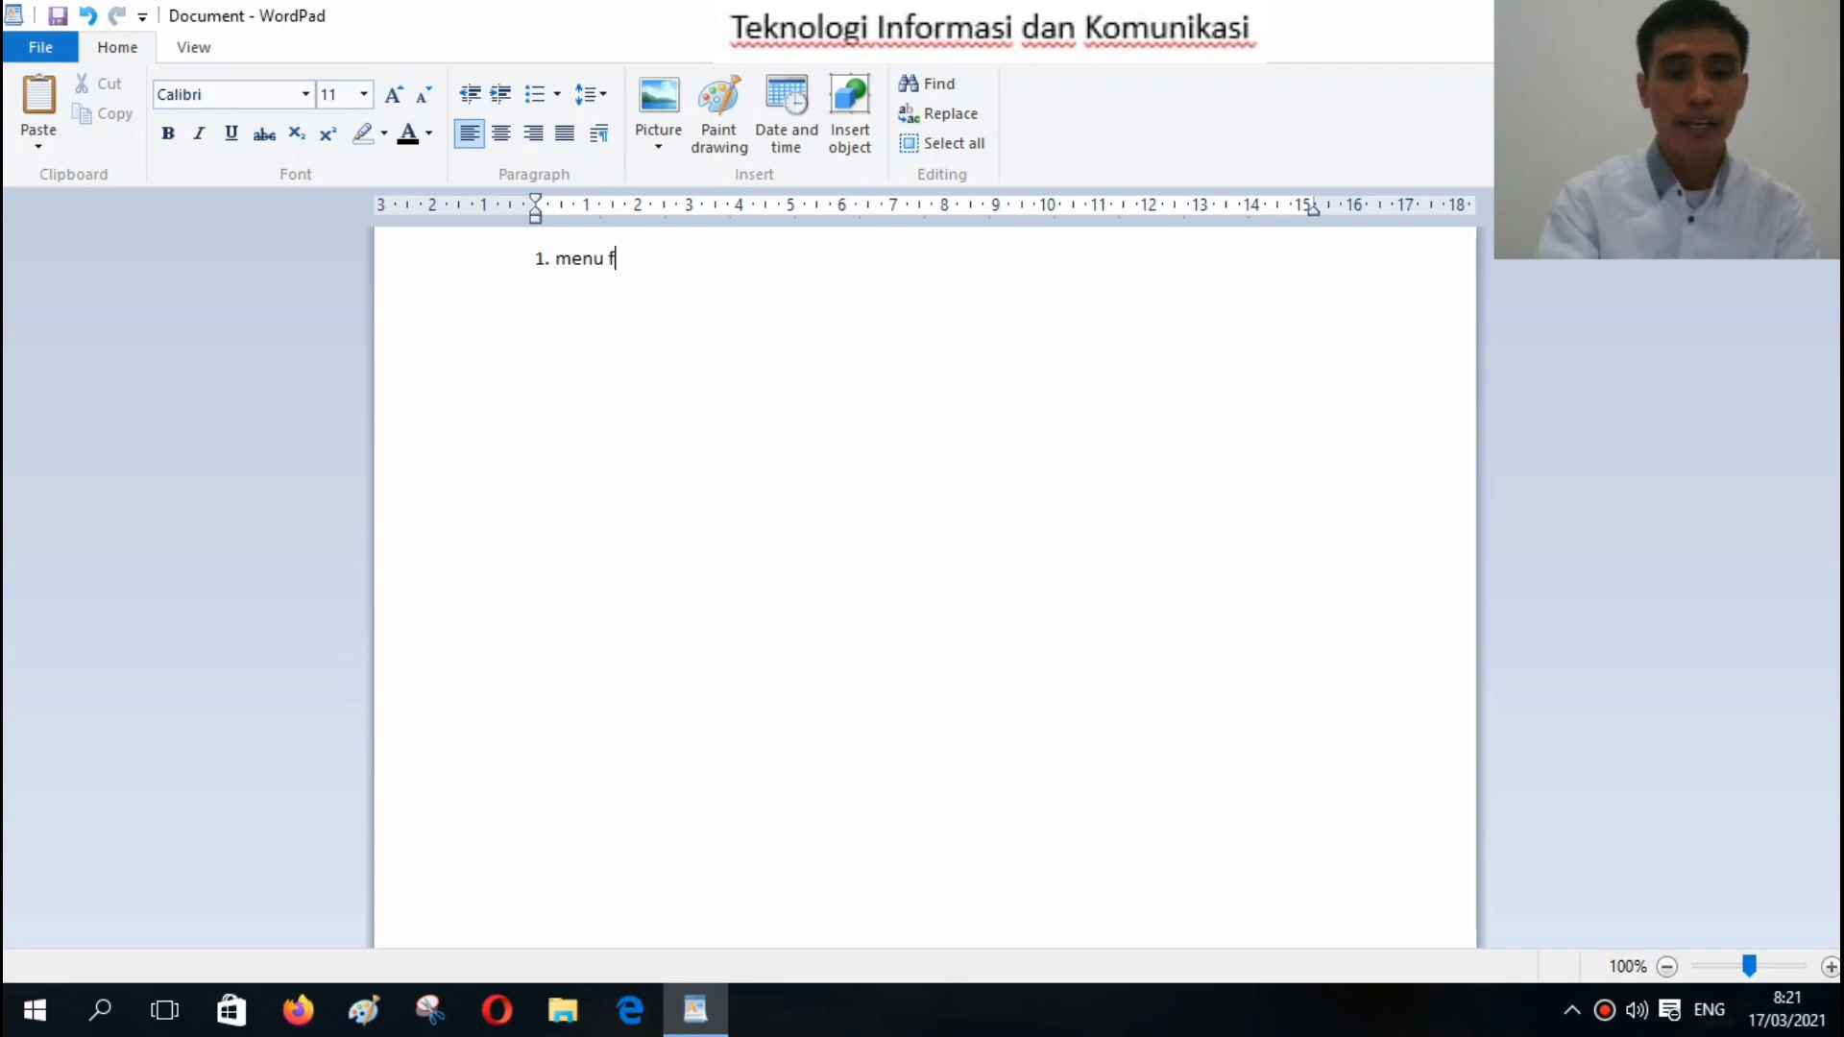
pyautogui.write('ile:')
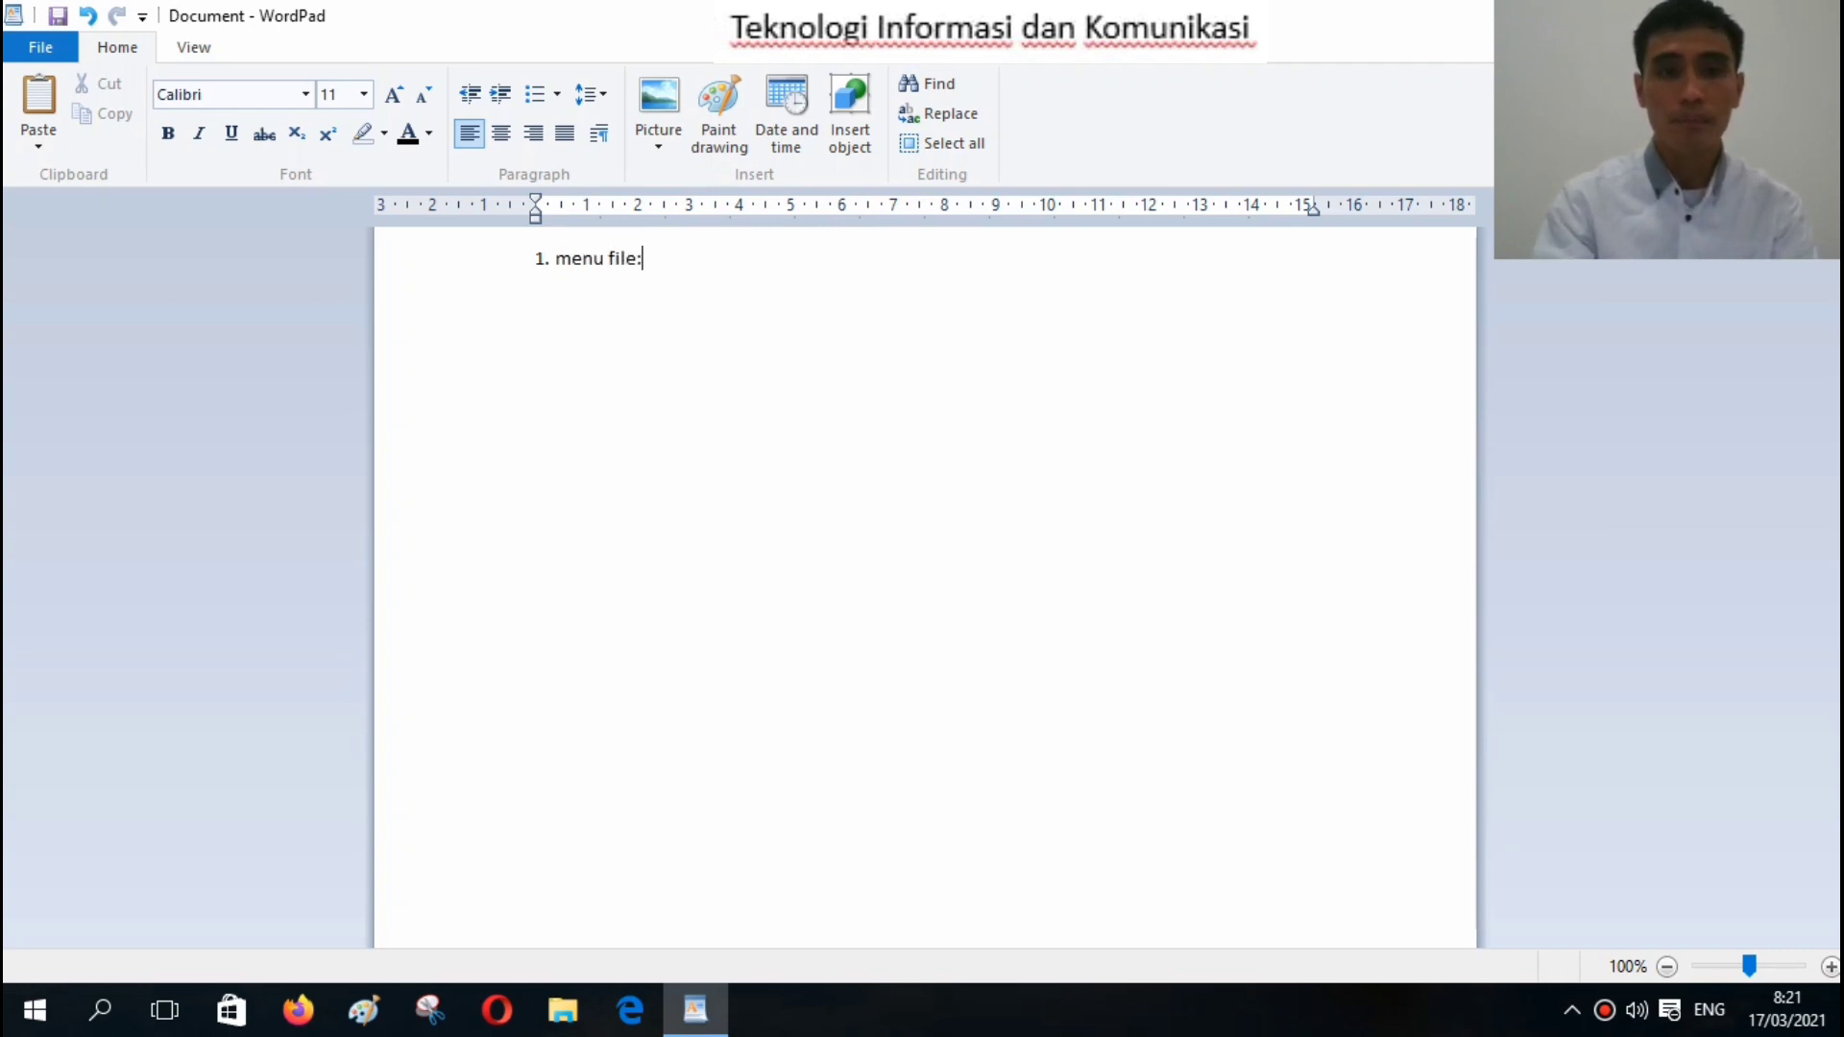
pyautogui.press('Return')
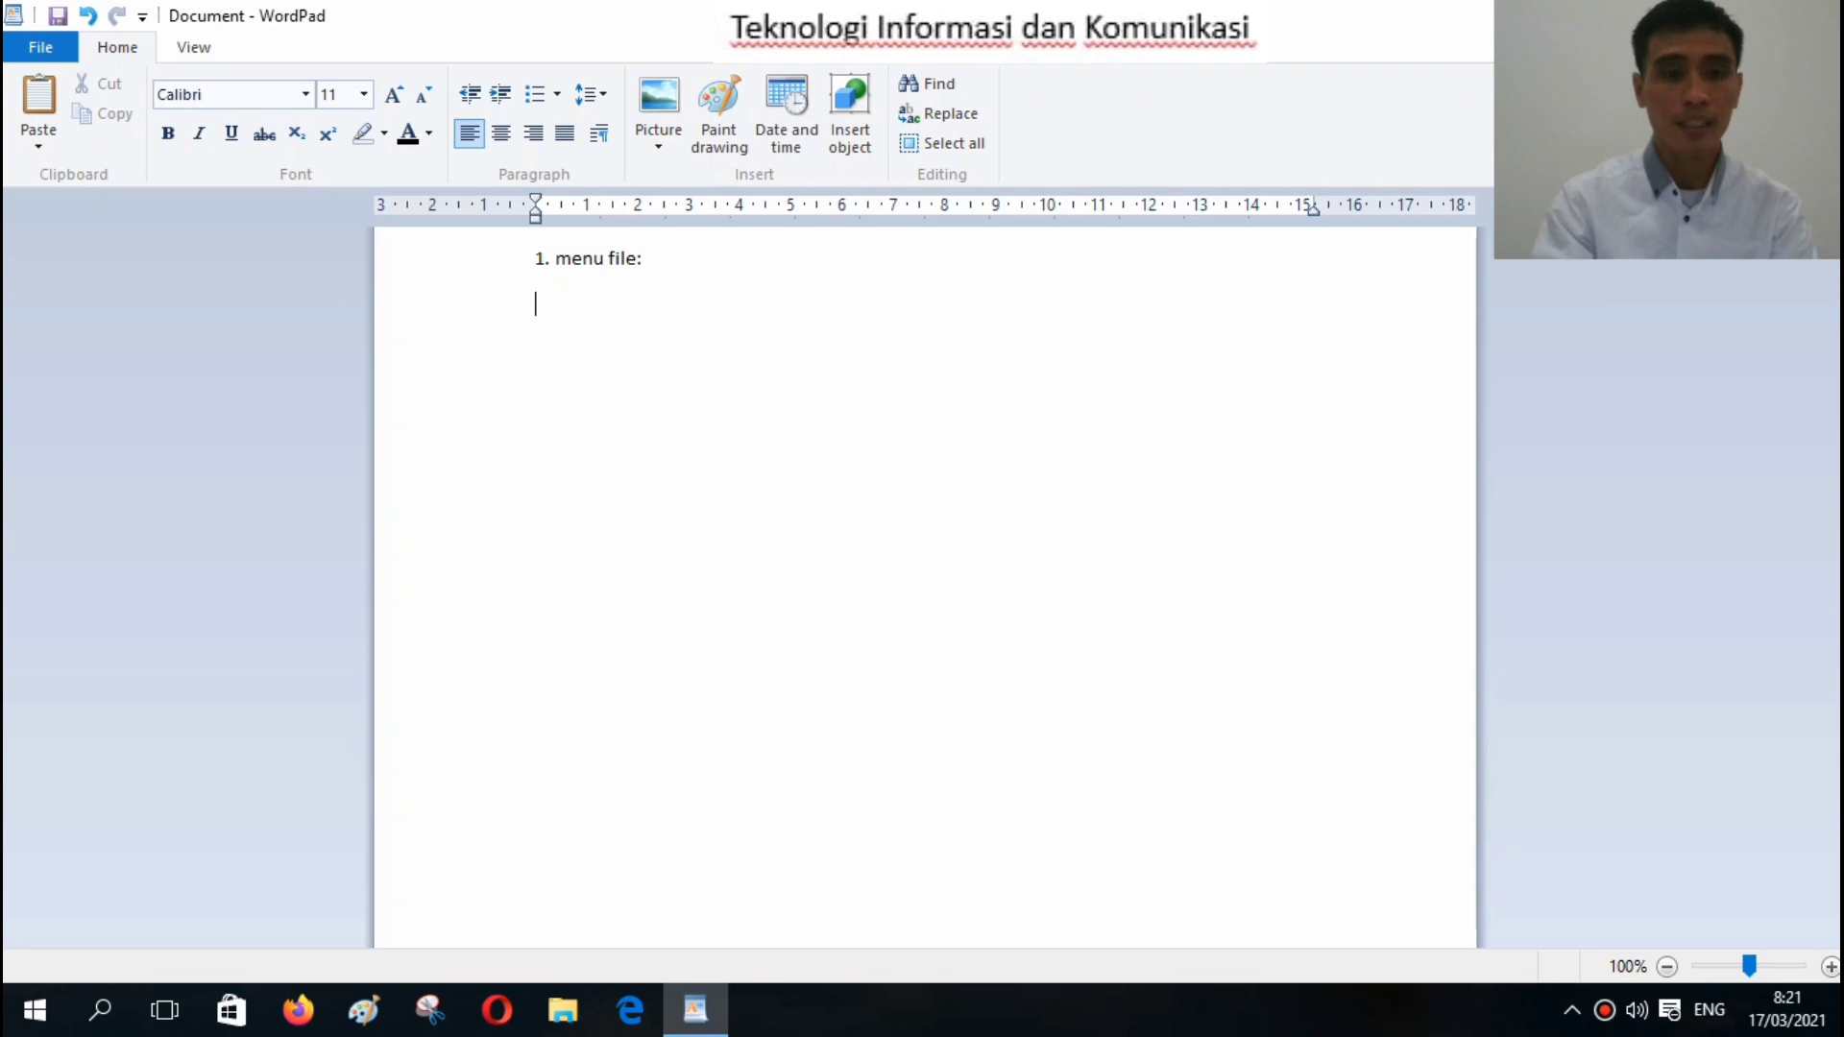
pyautogui.press('BackSpace')
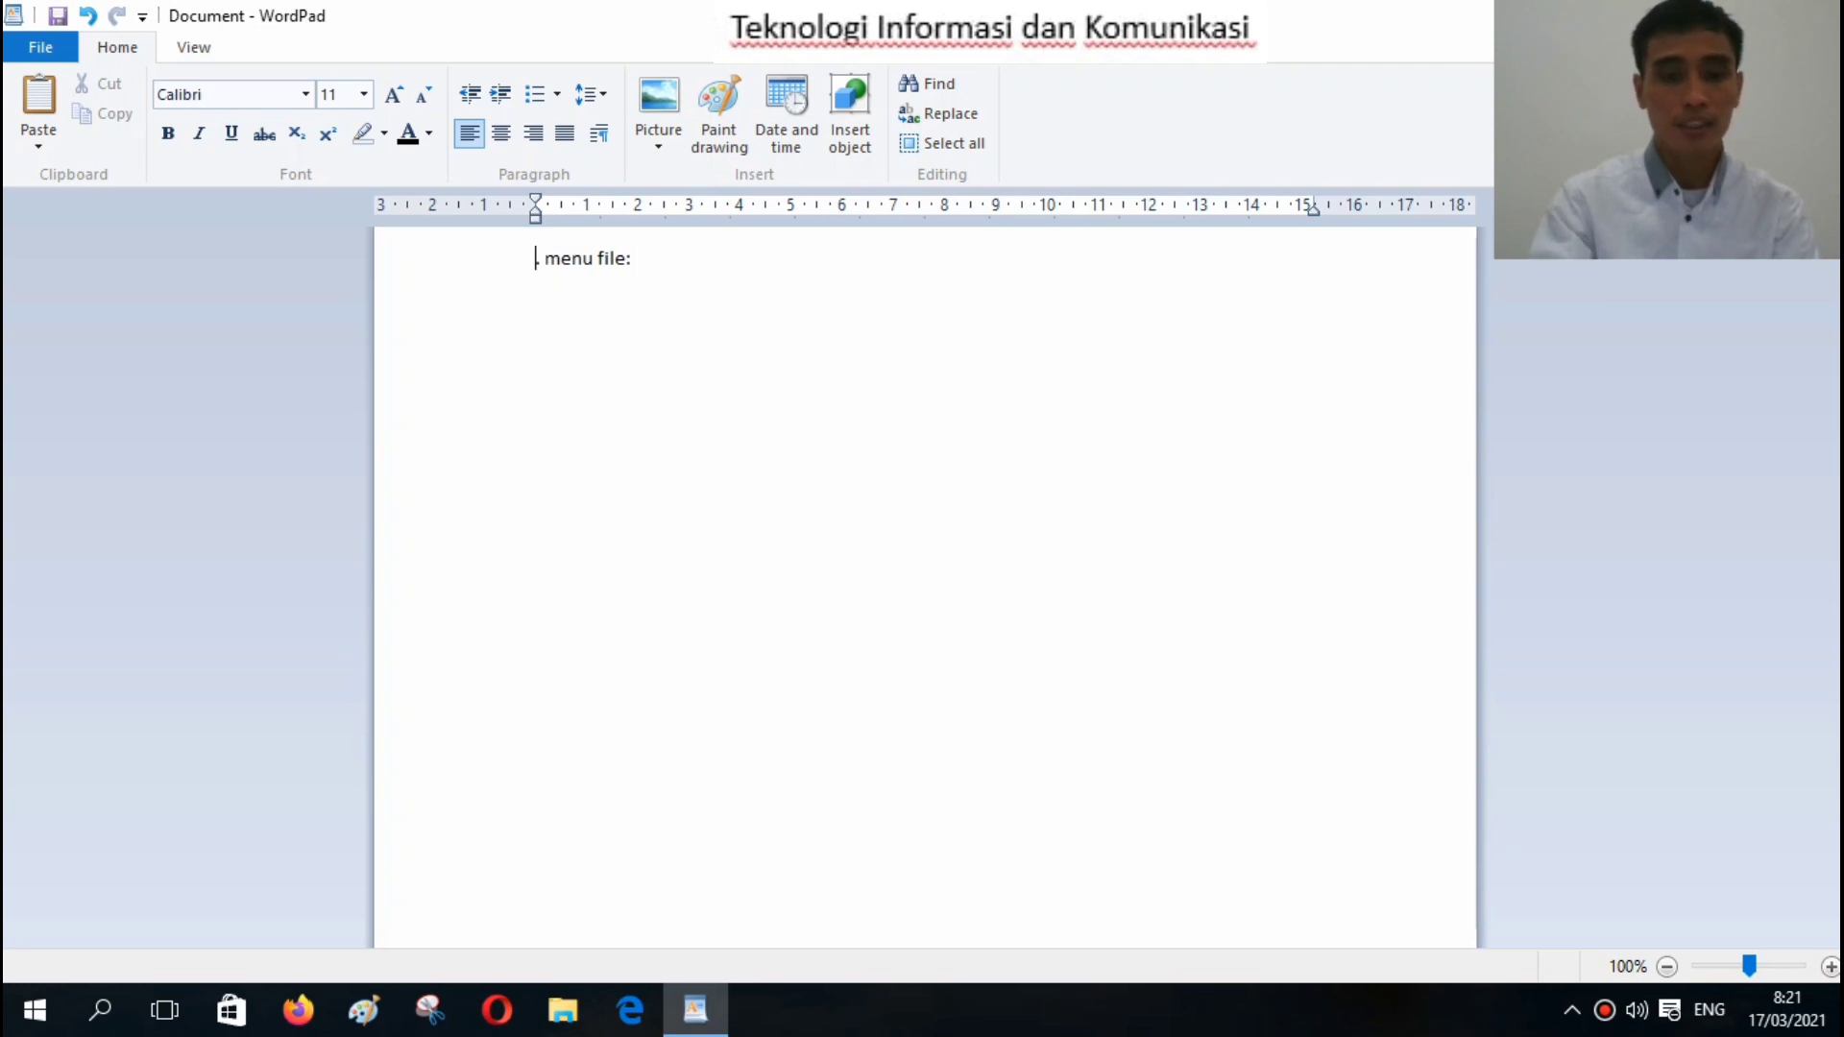
pyautogui.press('capslock')
pyautogui.write('A.')
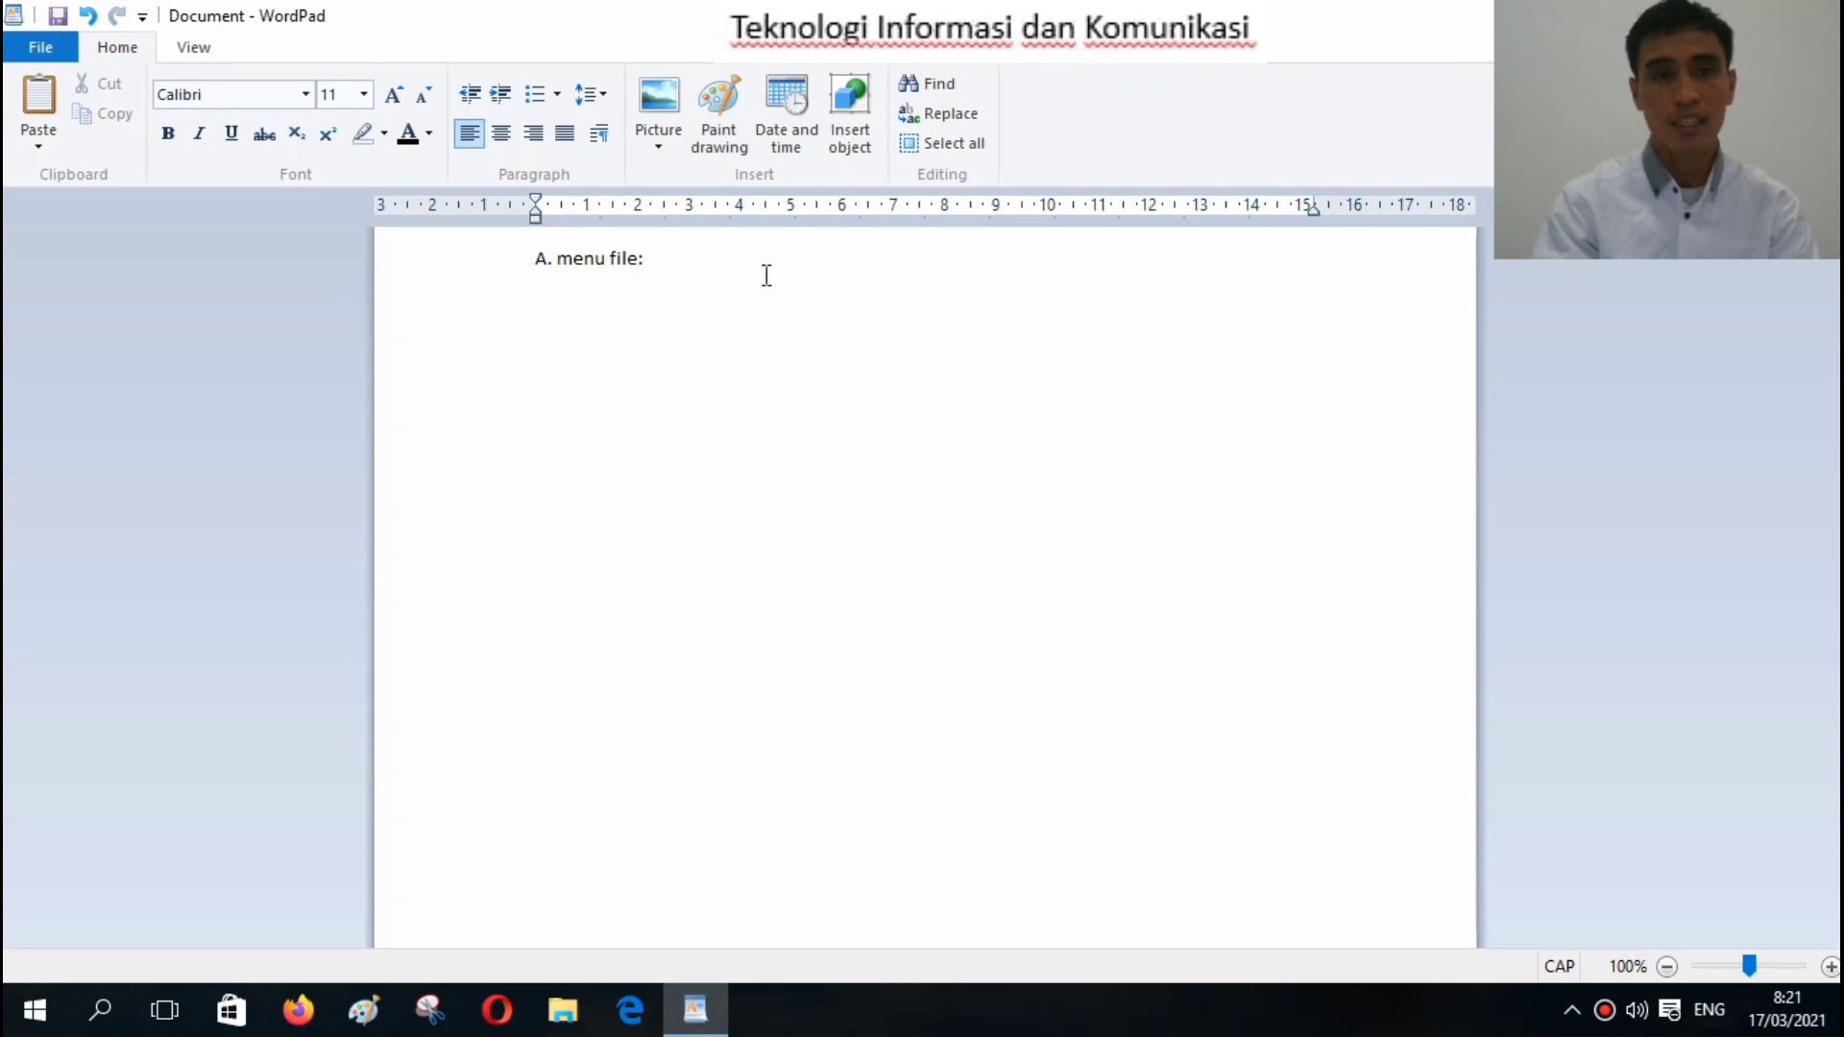
# Add the list item "1. New" on its own line below the "A. menu file:" heading.
pyautogui.click(716, 273)
pyautogui.press('Return')
pyautogui.write('1. ')
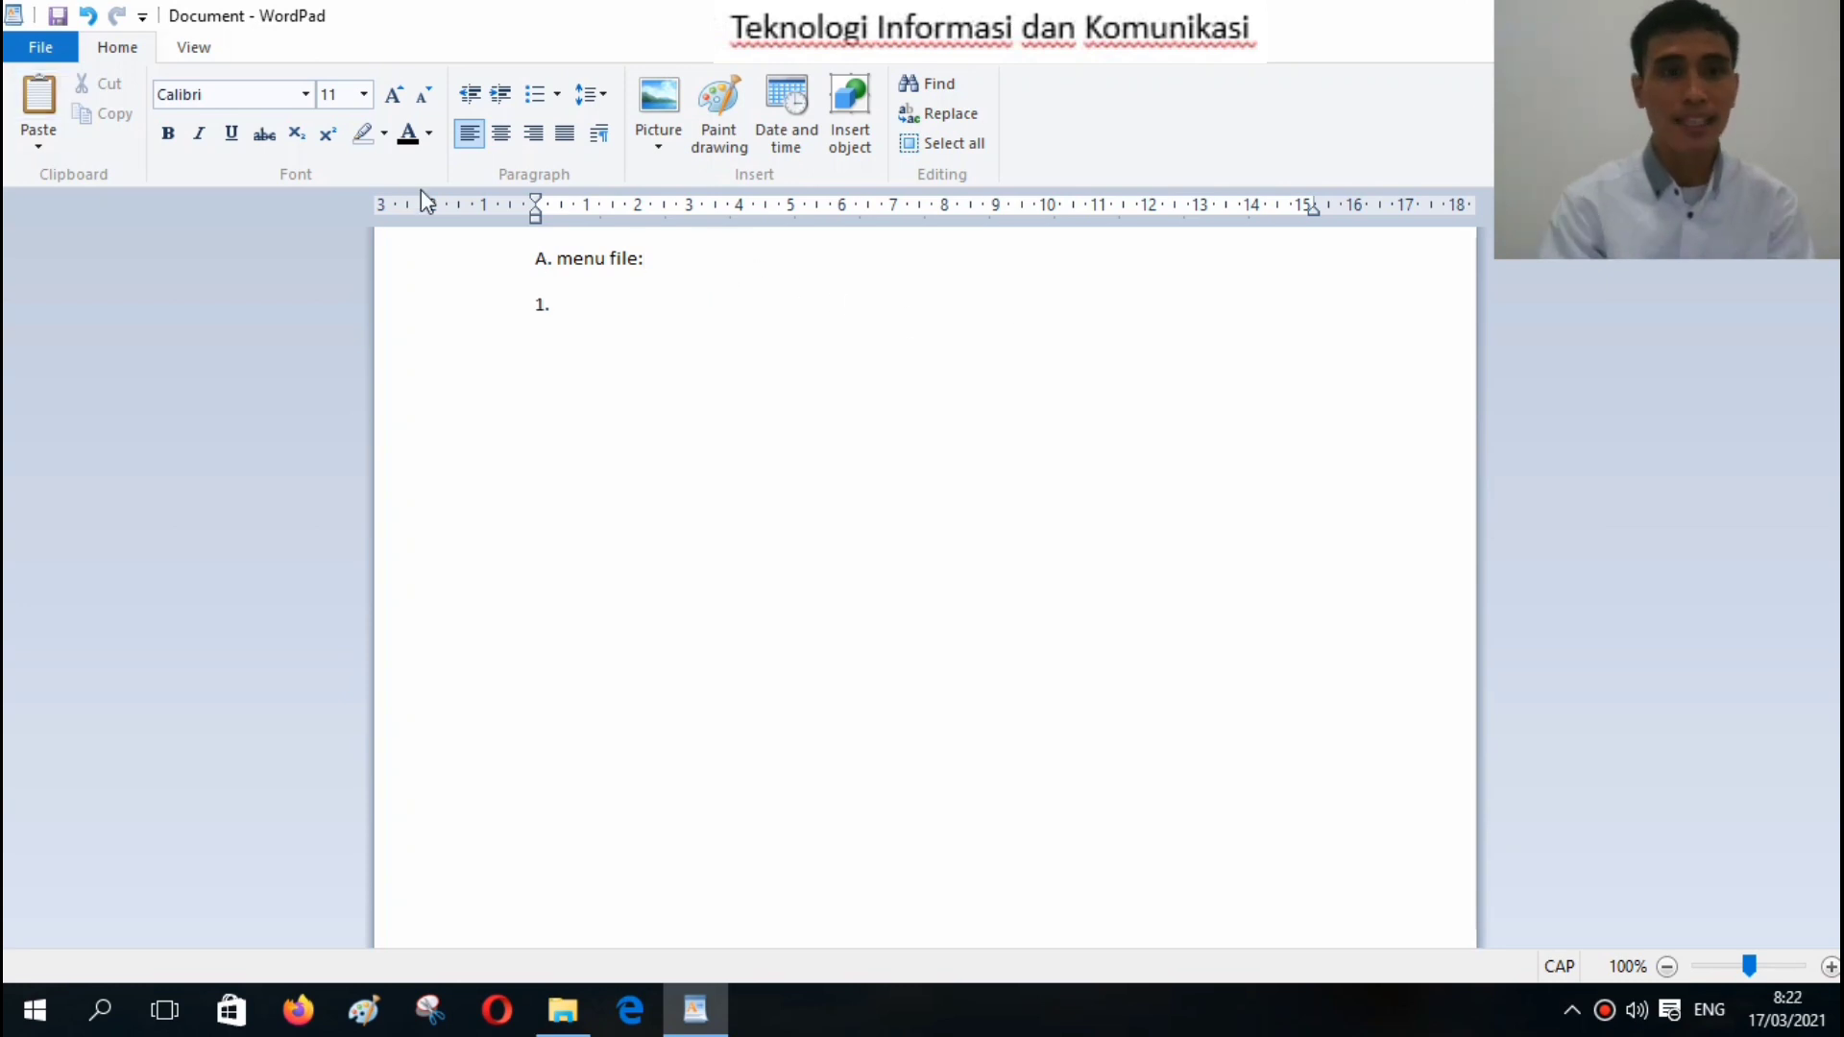
pyautogui.write('NEW')
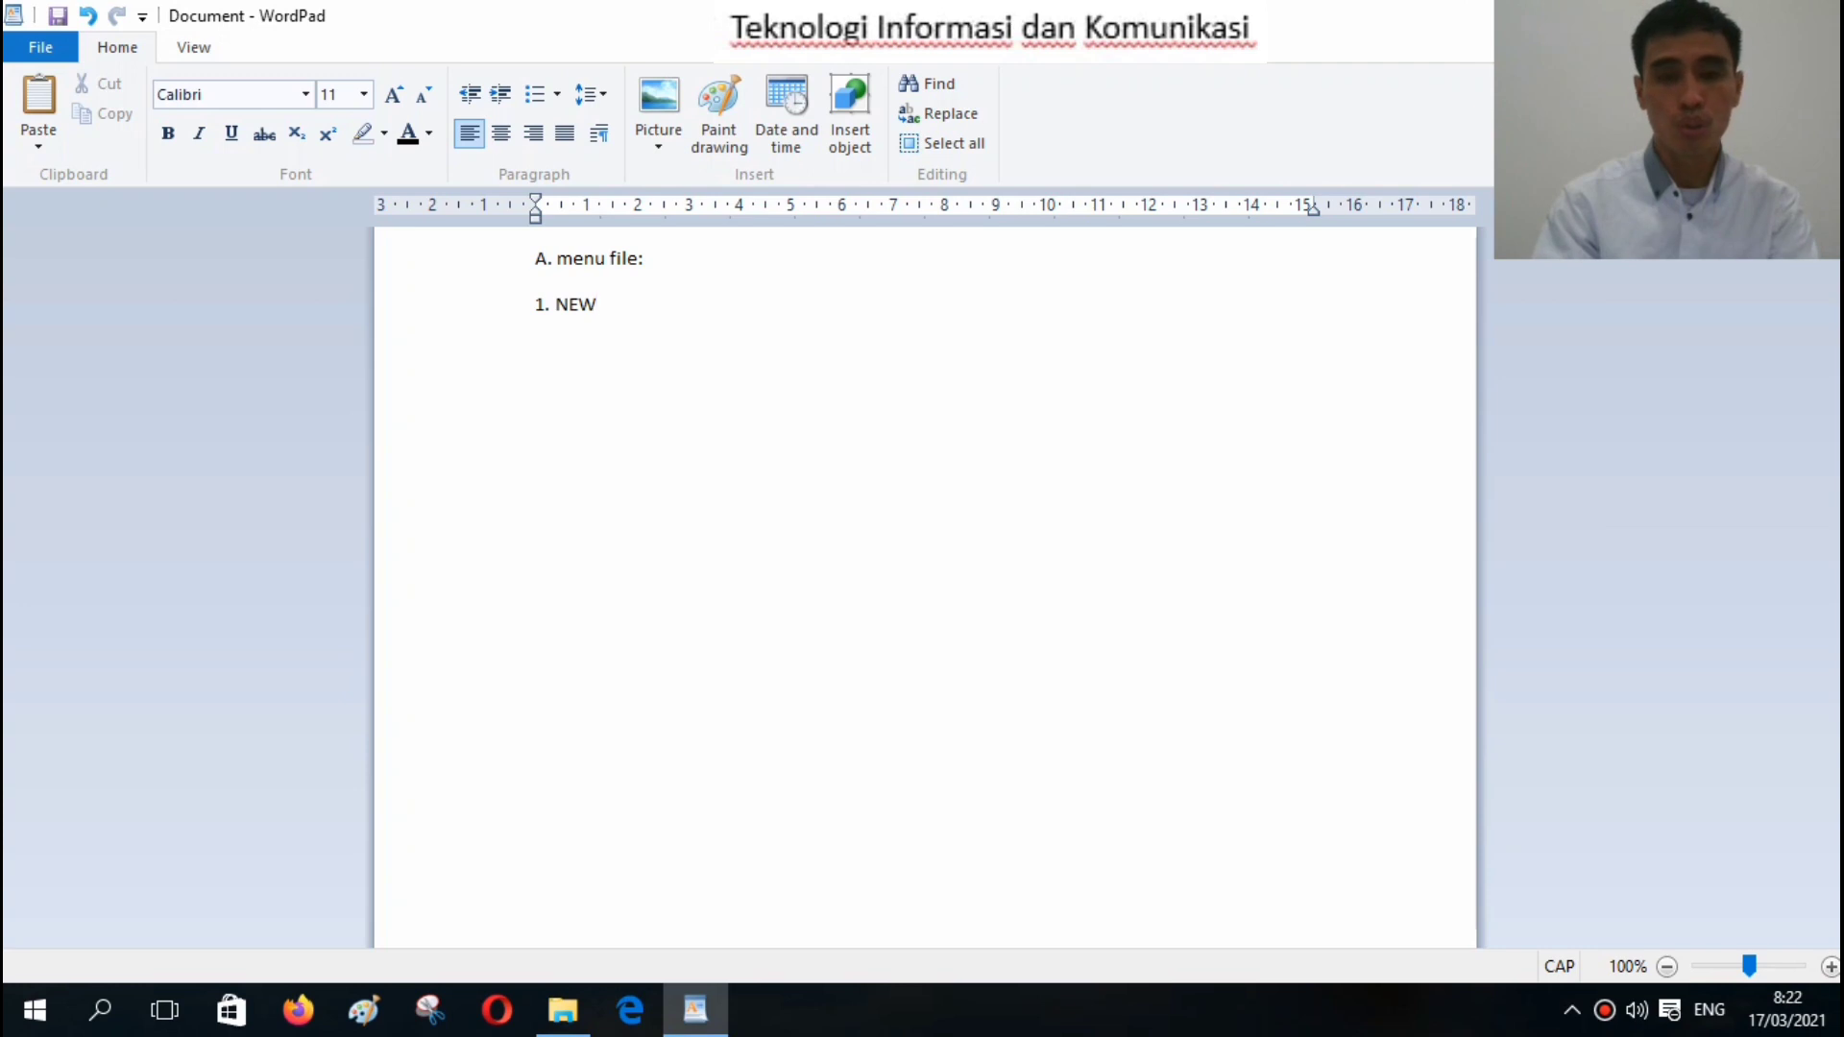
pyautogui.press('BackSpace')
pyautogui.press('BackSpace')
pyautogui.press('capslock')
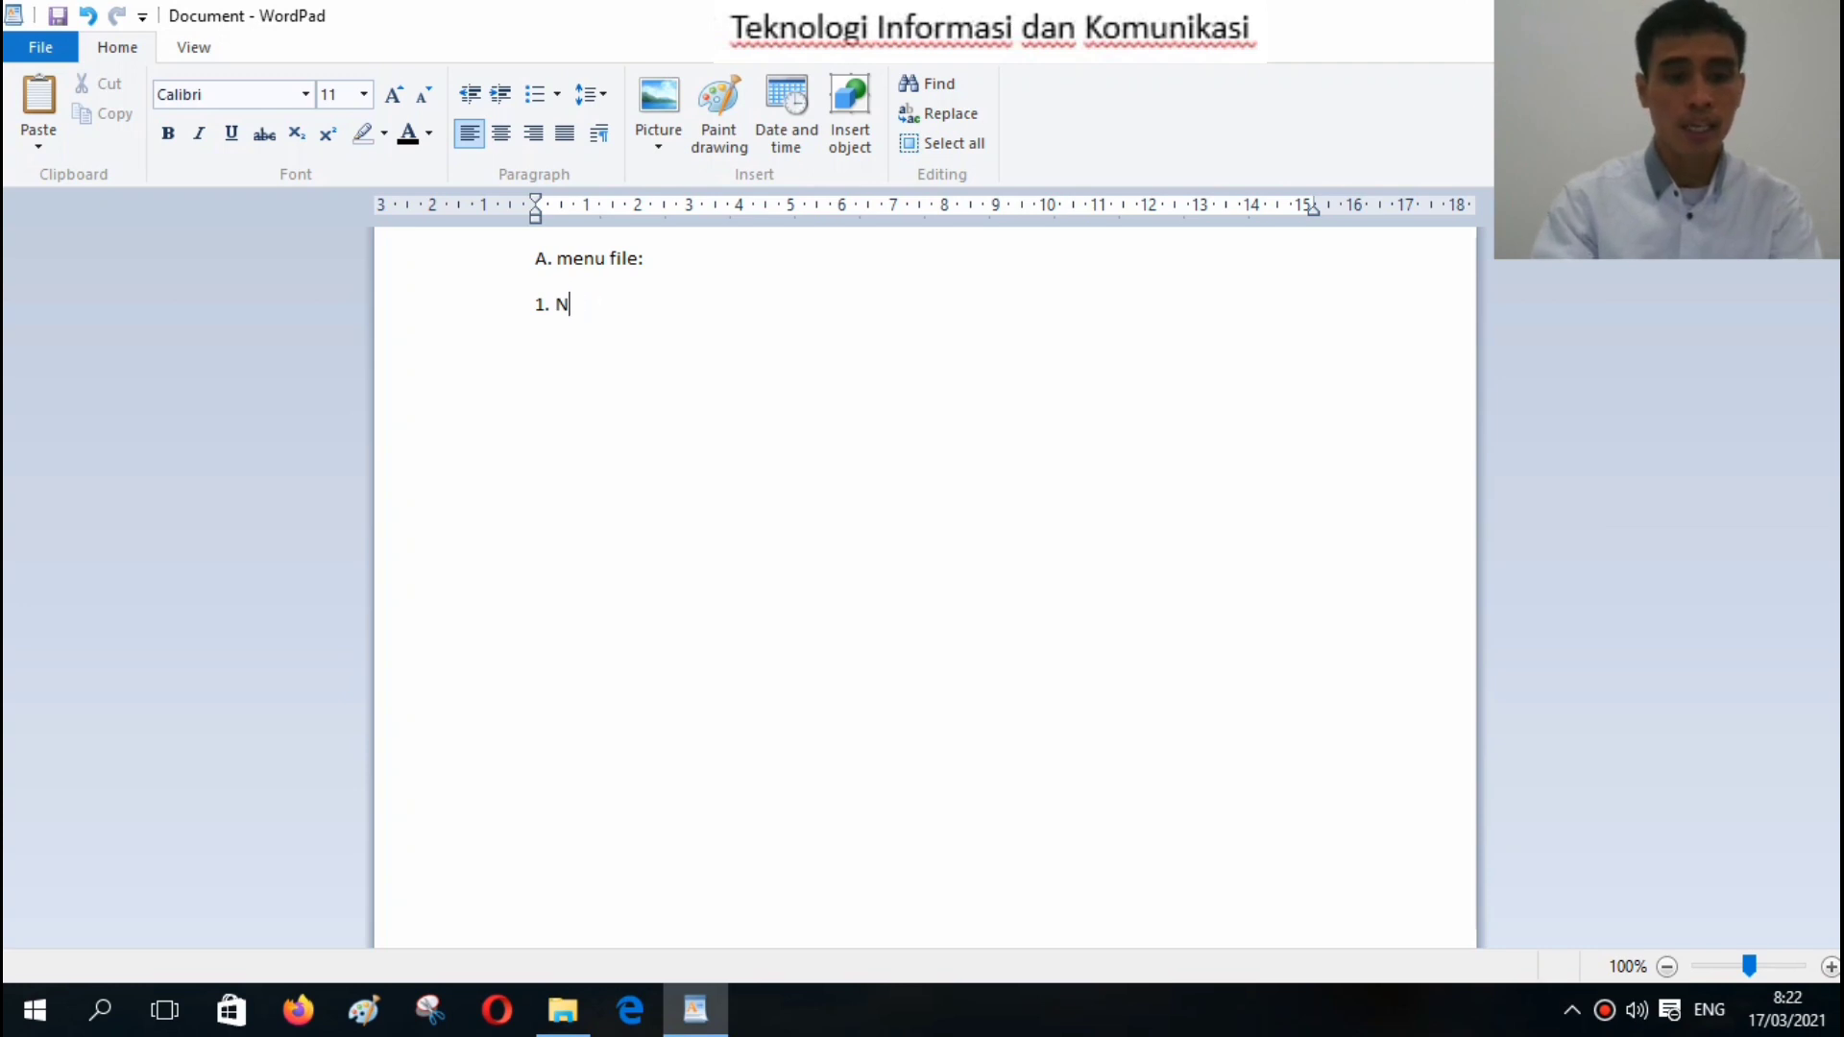
pyautogui.write('ew')
pyautogui.press('Return')
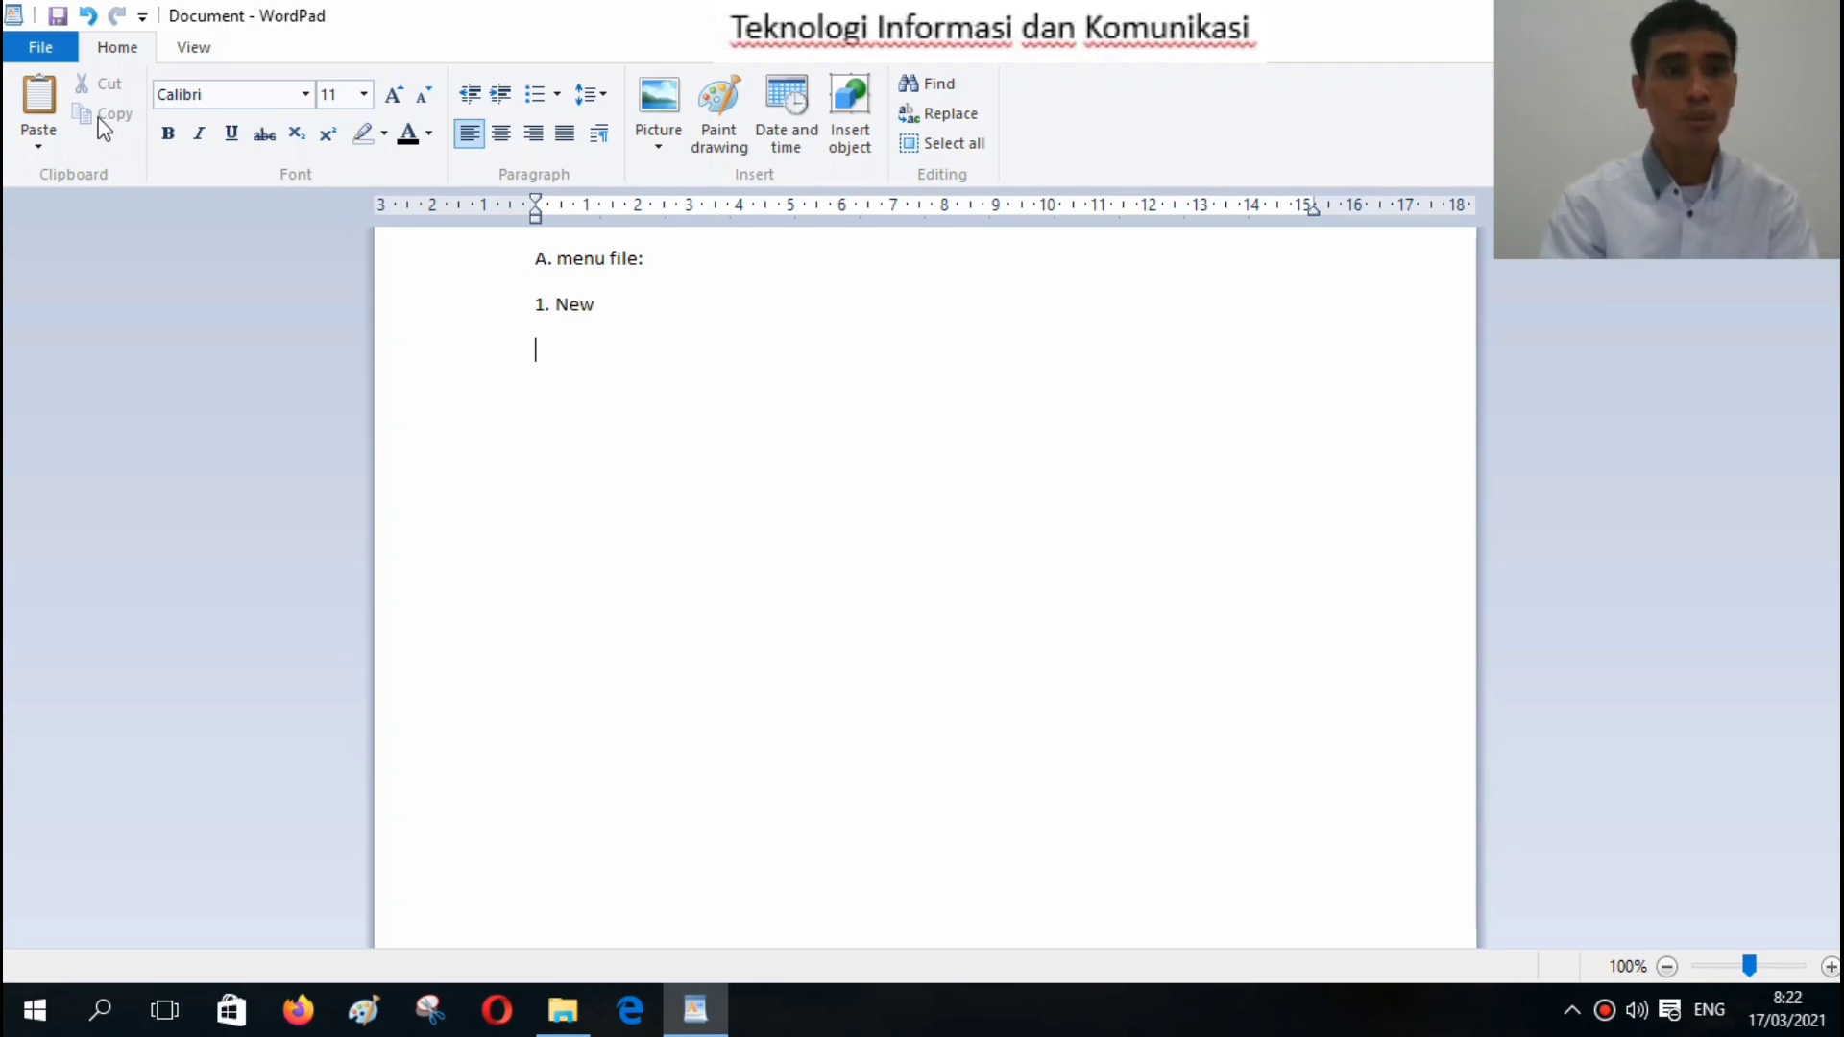
# Check the File commands and add the list items "2. open", "3. save" and "4. save as" on separate lines below "1. New".
pyautogui.click(39, 49)
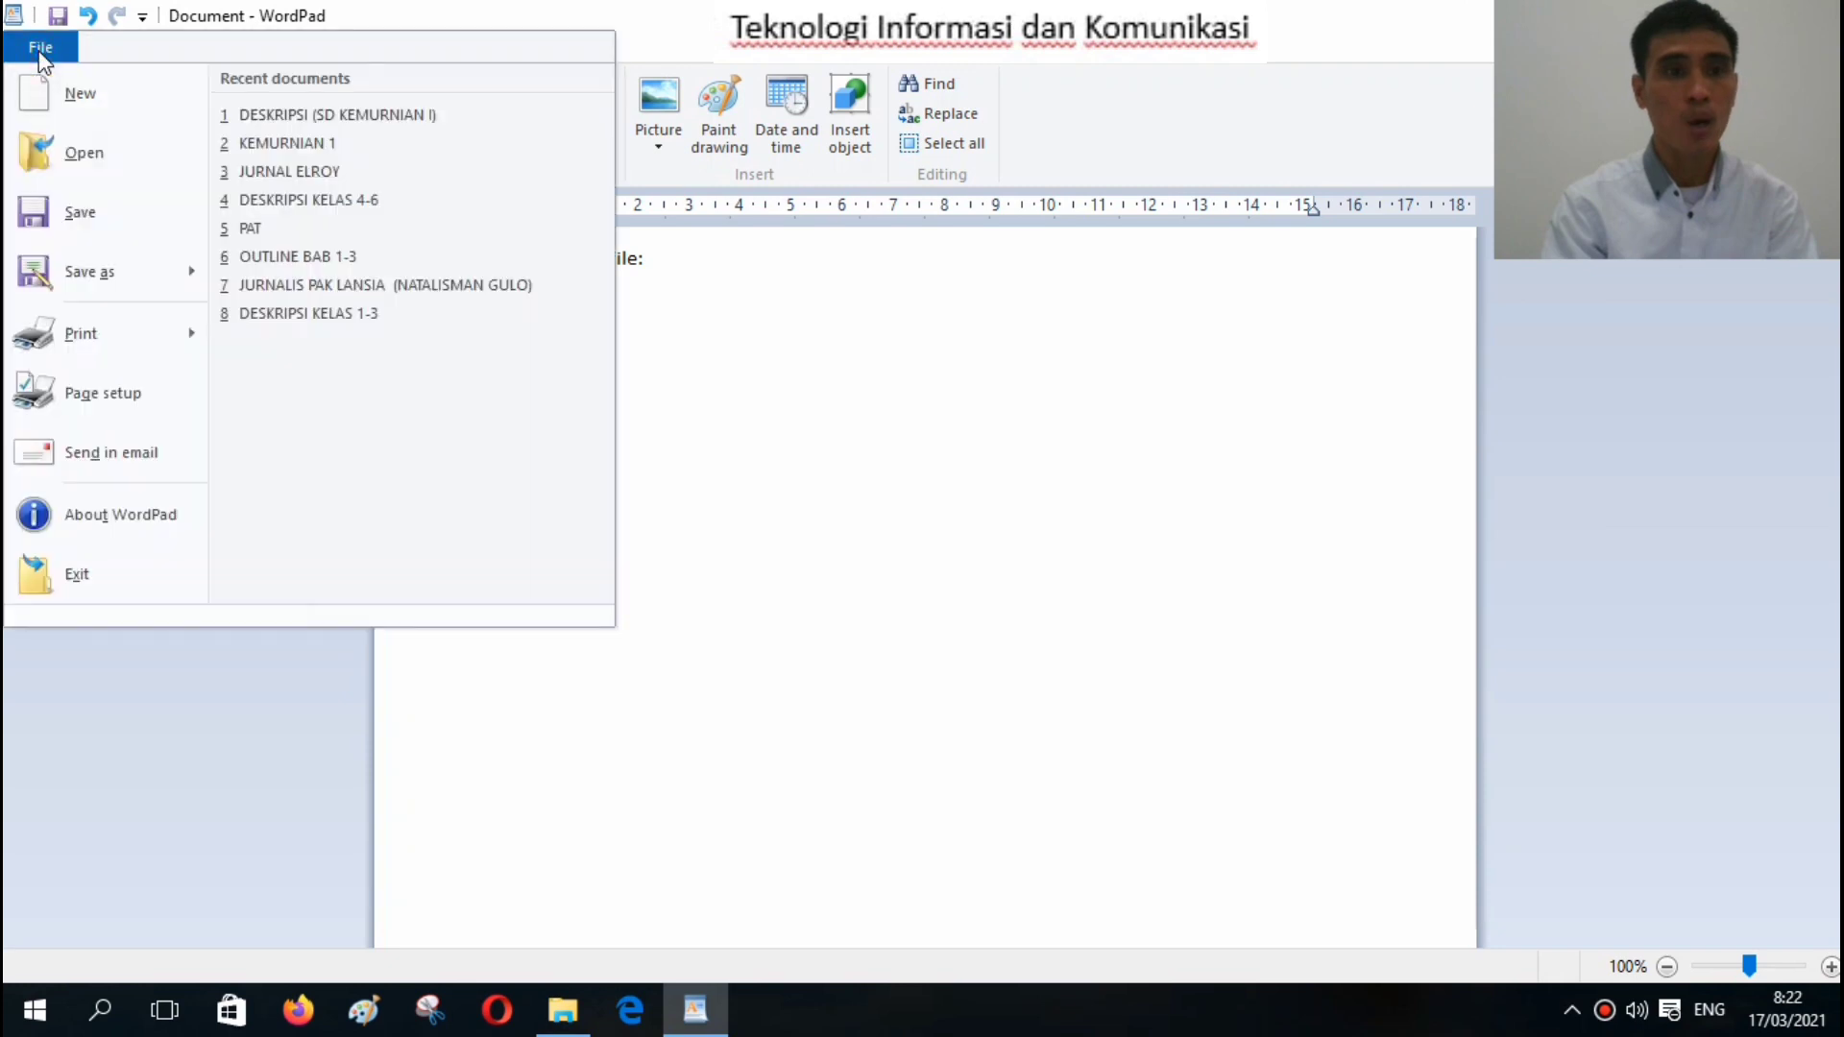
pyautogui.click(776, 321)
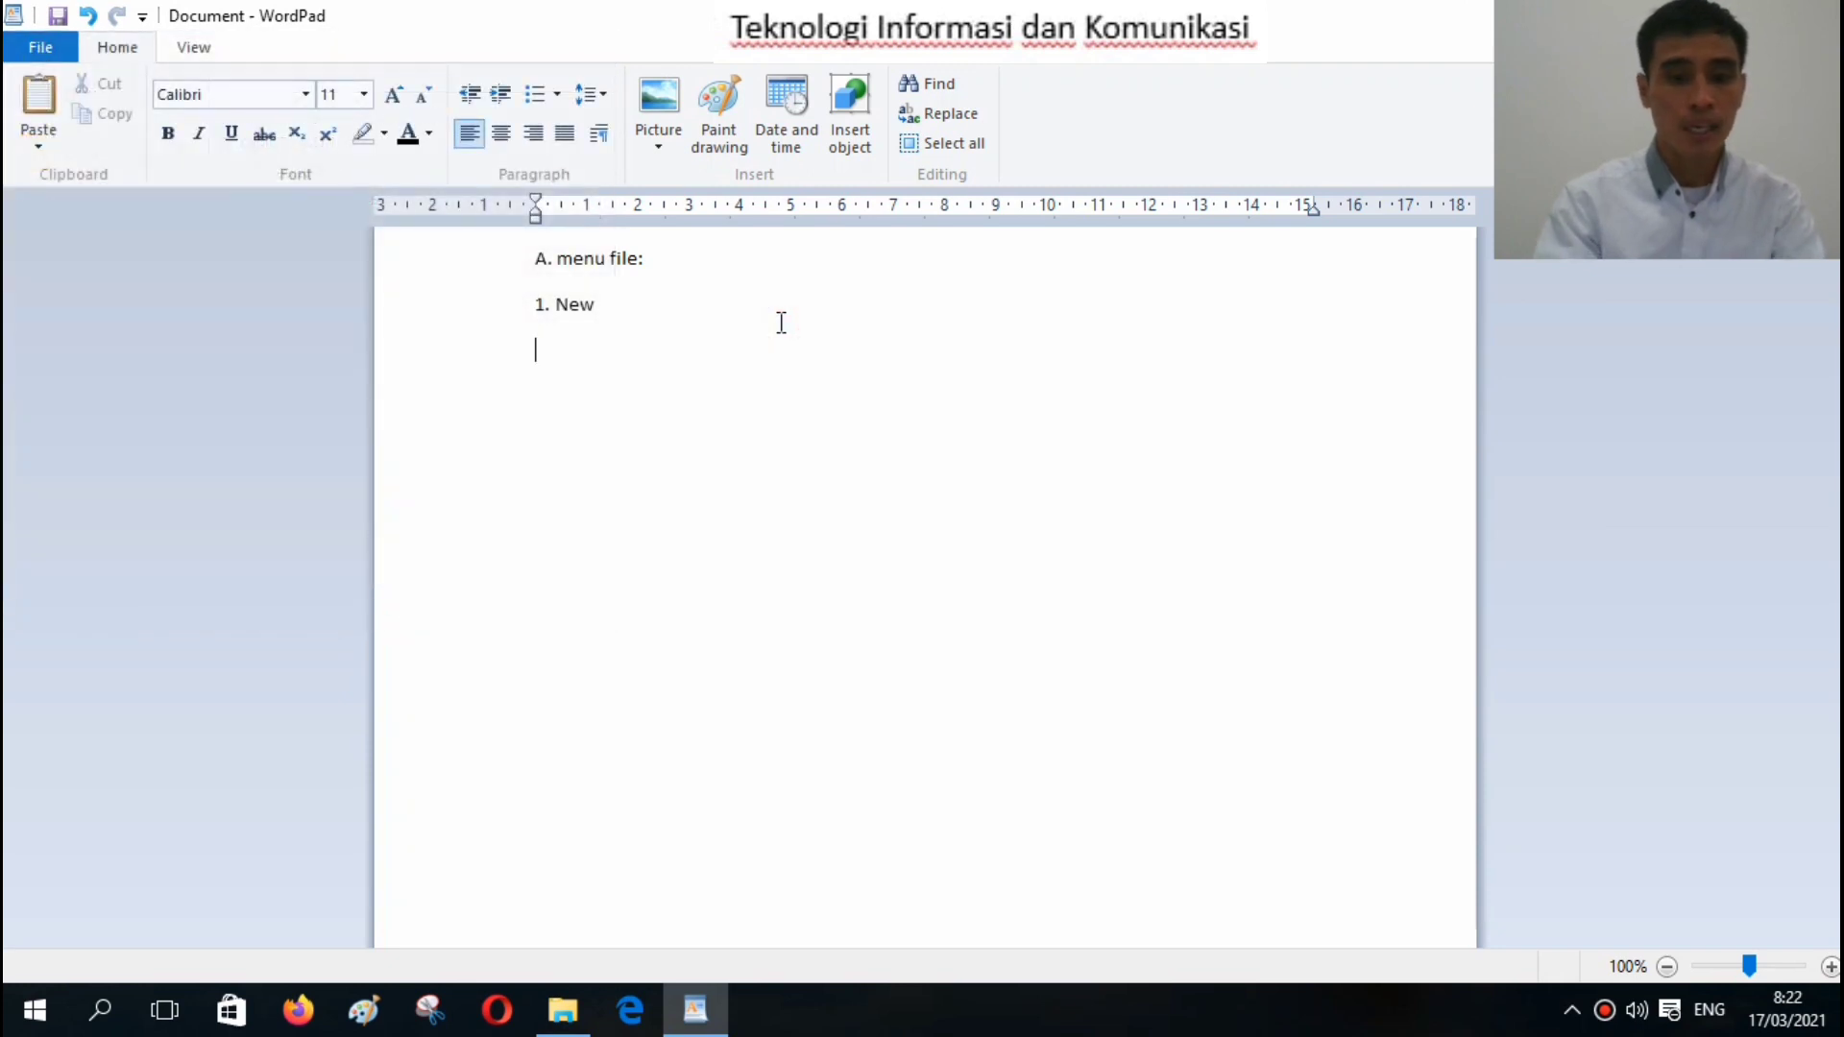
pyautogui.write('2. open')
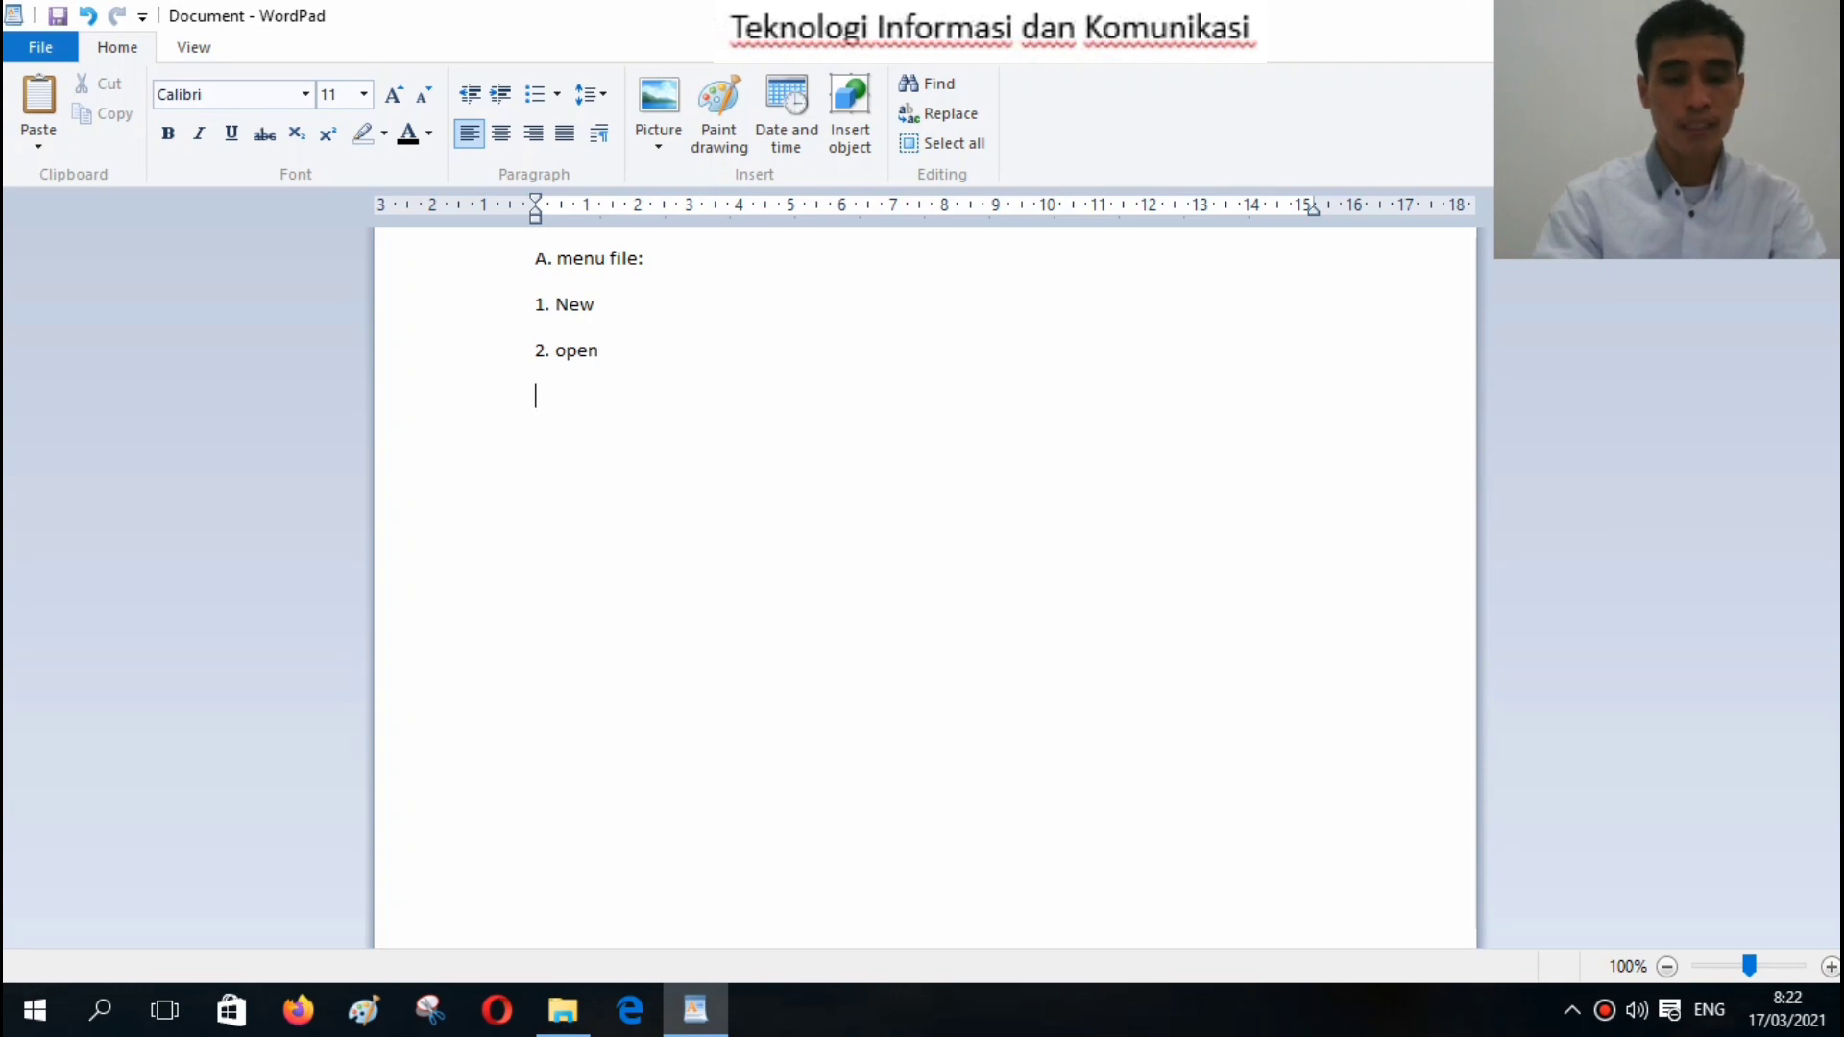
pyautogui.press('Return')
pyautogui.write('3. s')
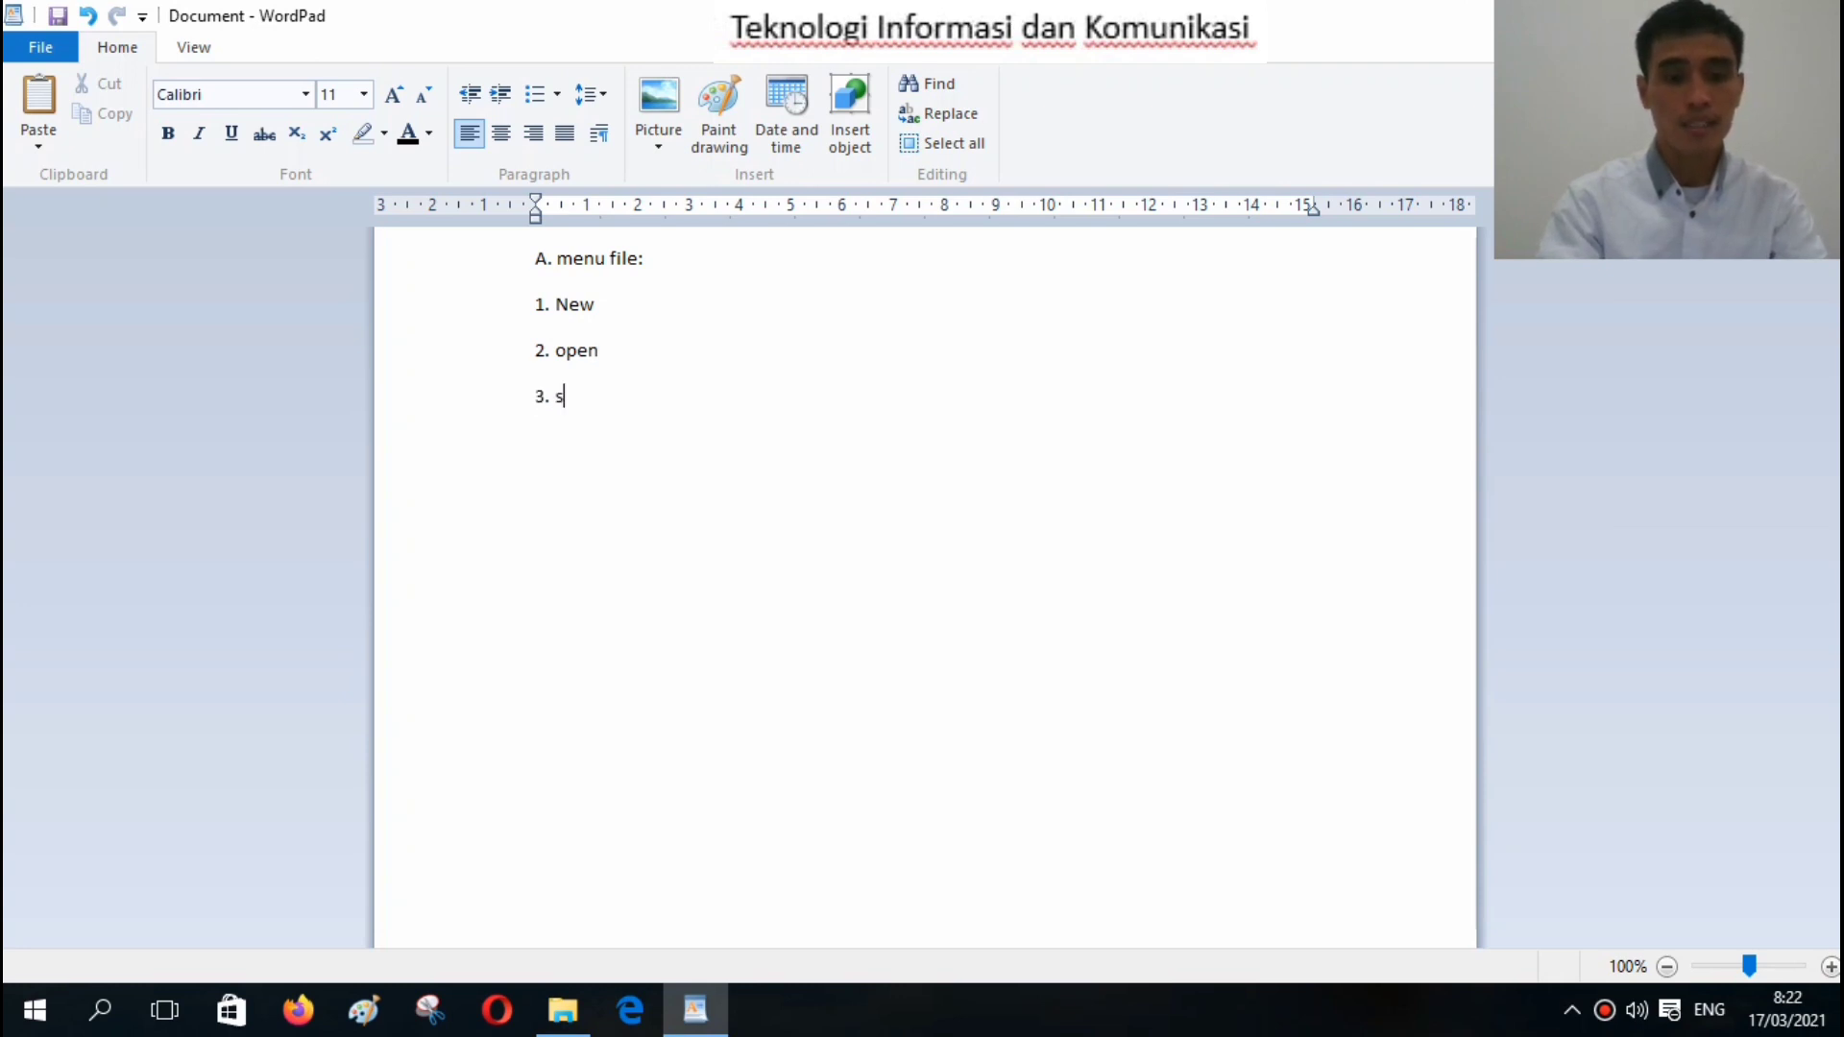
pyautogui.write('ave')
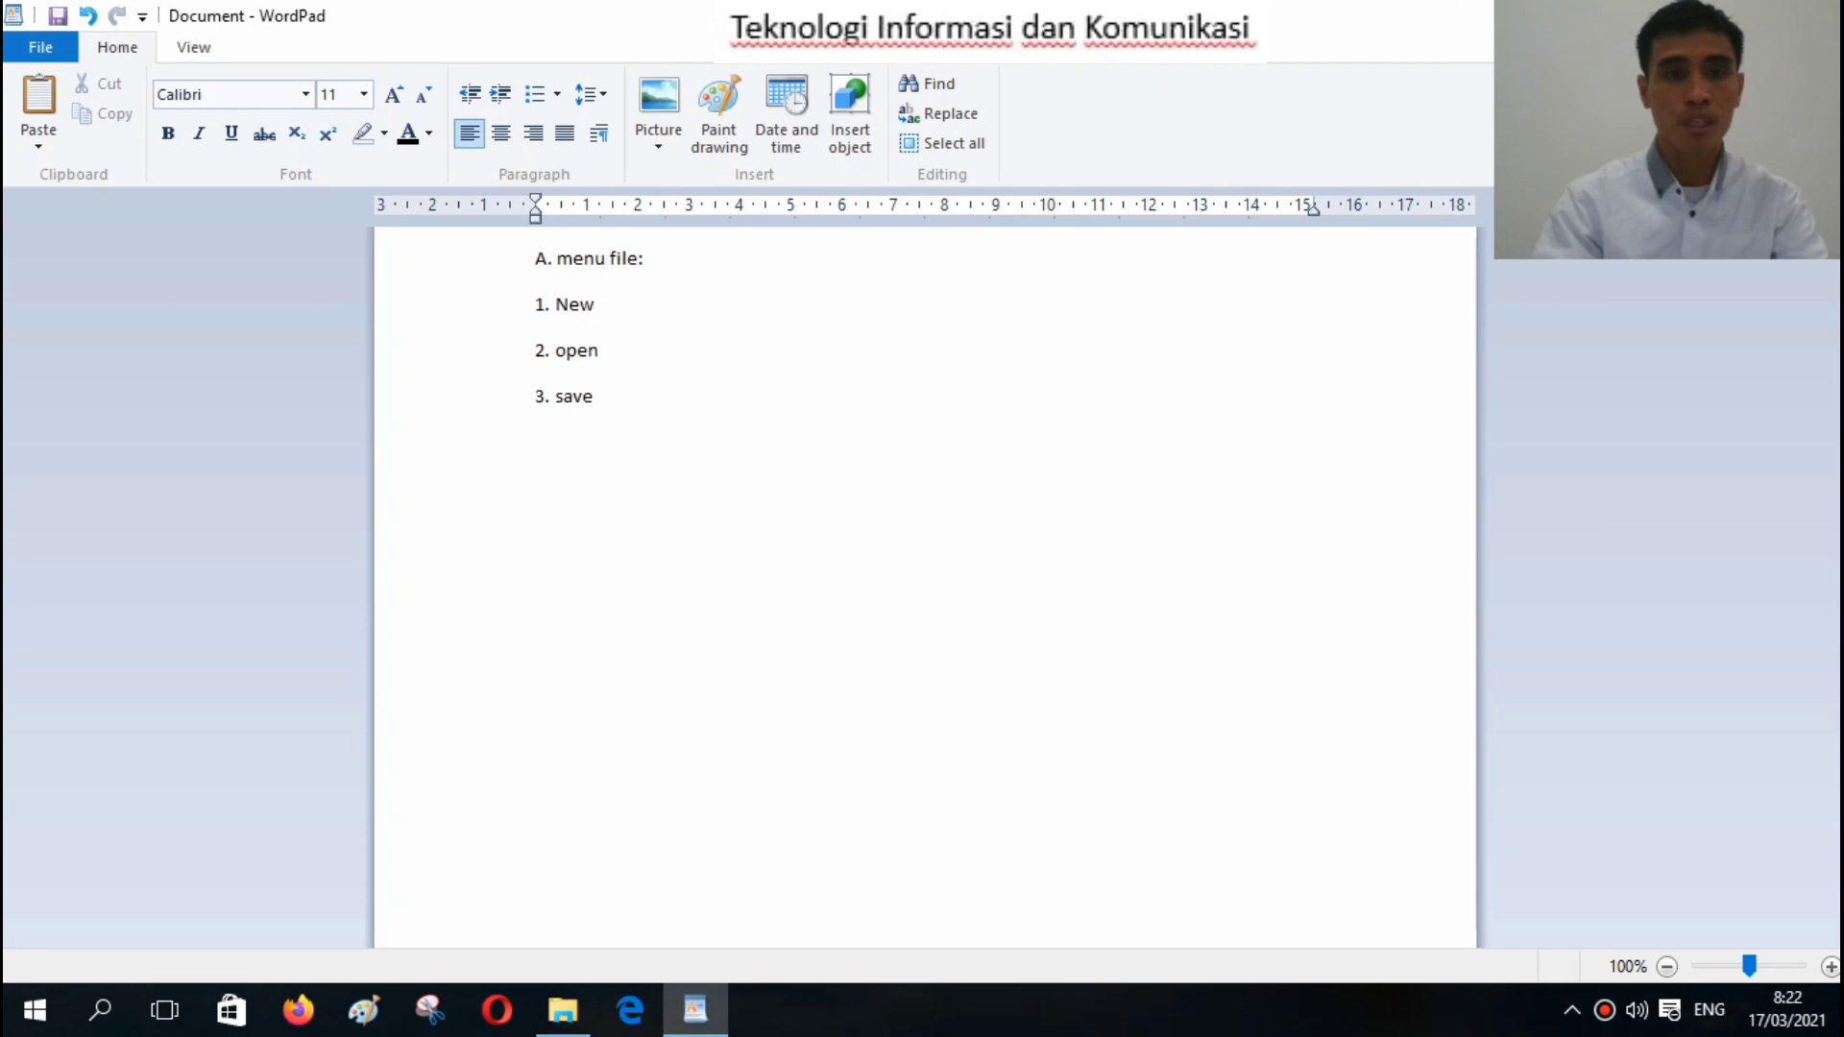
pyautogui.press('Return')
pyautogui.write('4. sa')
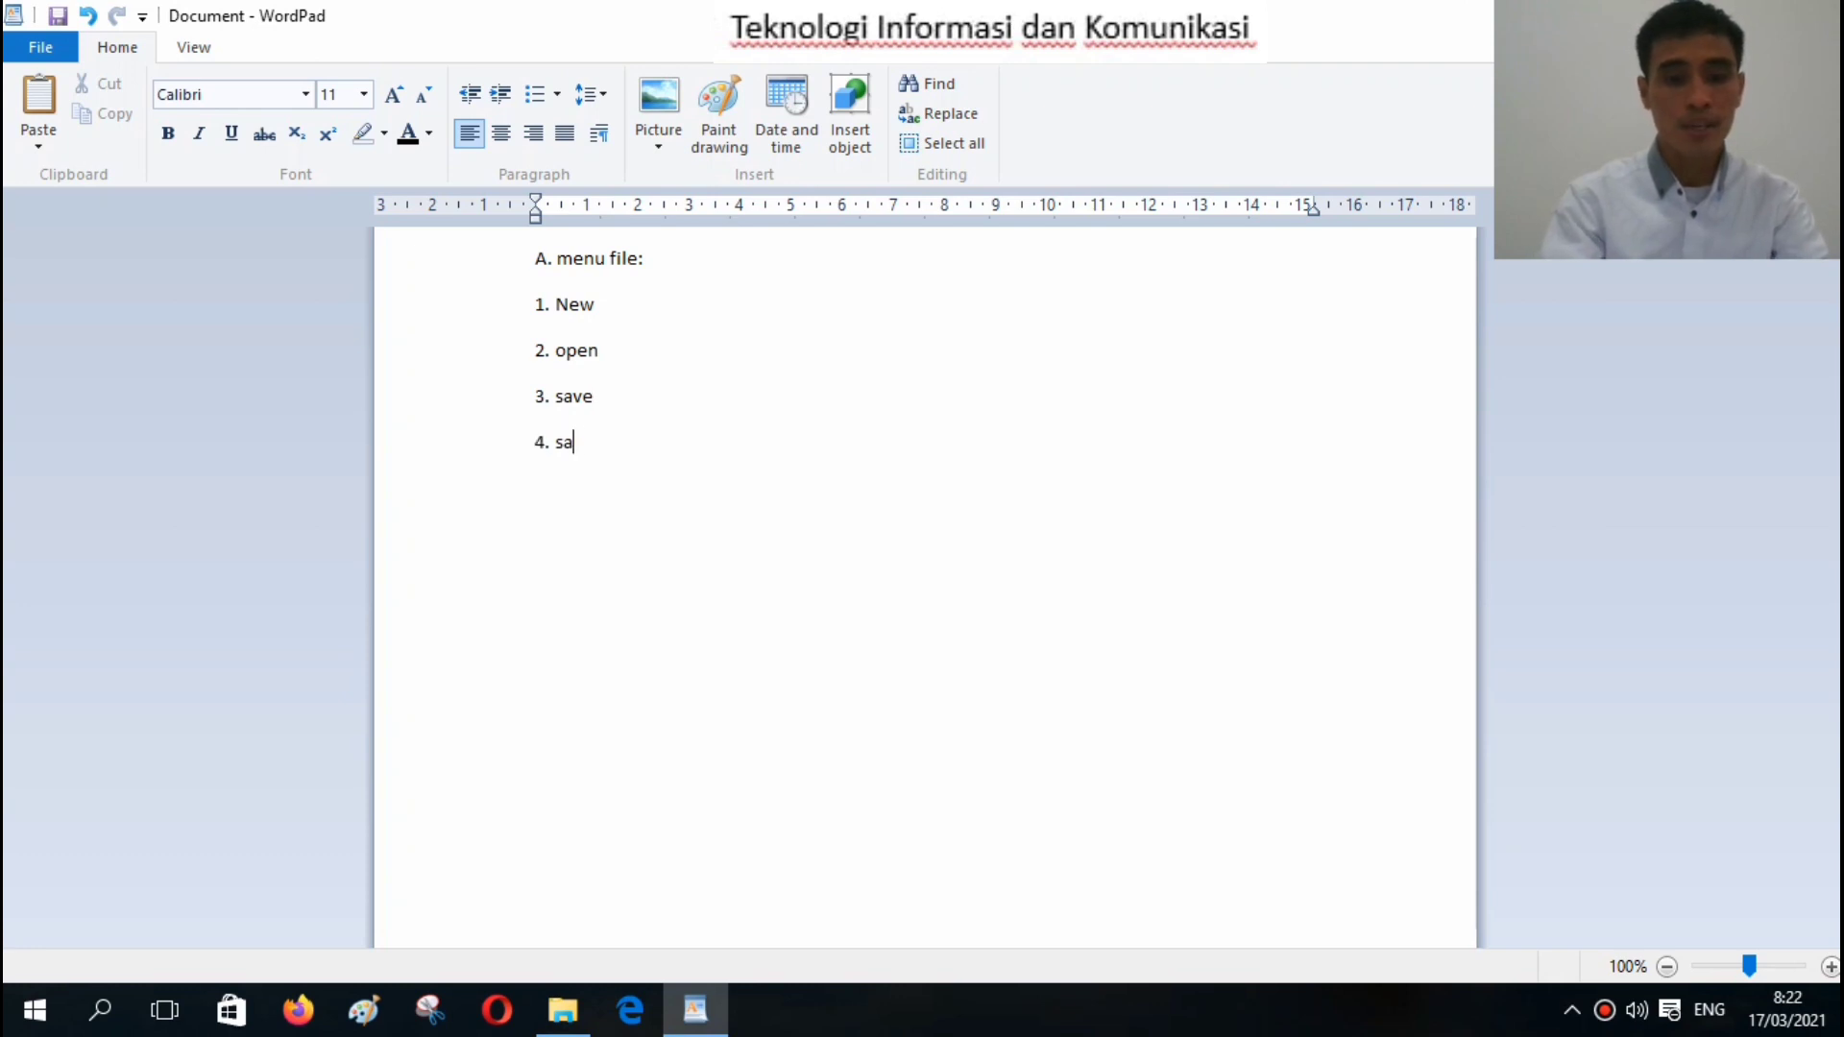
pyautogui.write('ve as')
pyautogui.press('Return')
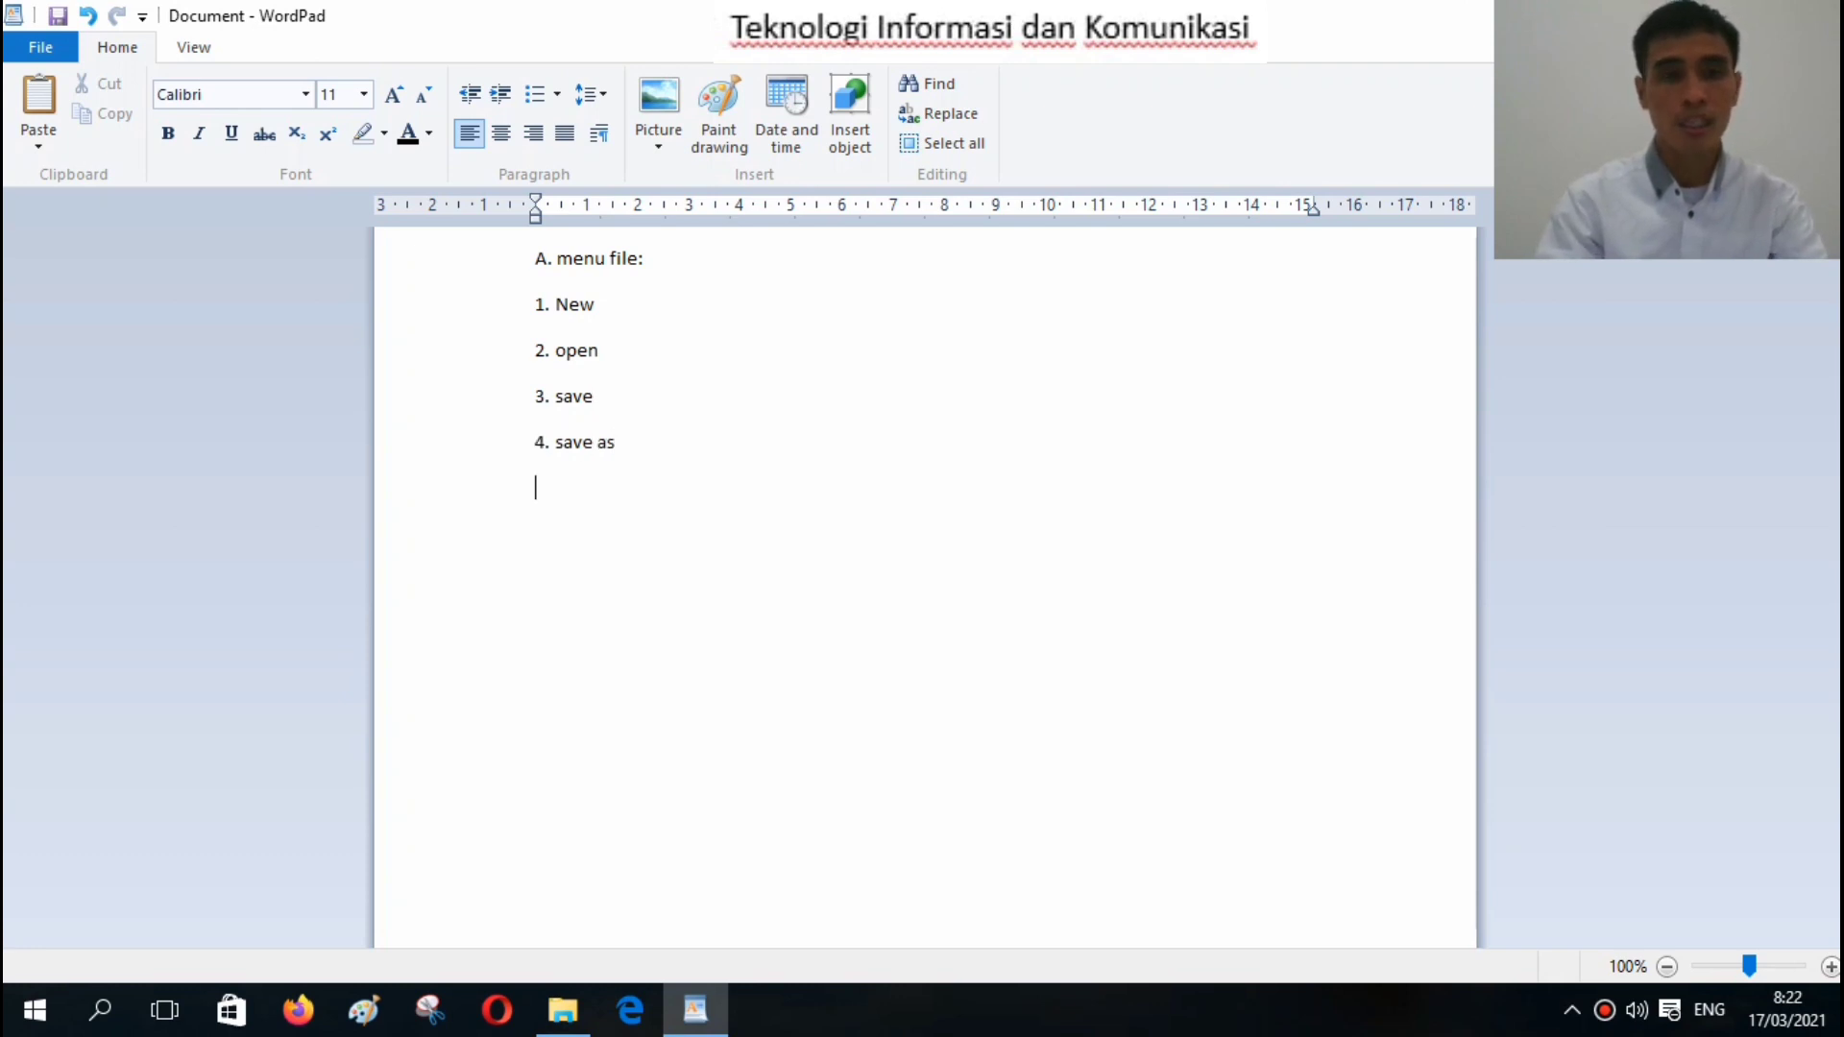
# Check the File commands and add the list item "5. print" below "4. save as".
pyautogui.write('5.')
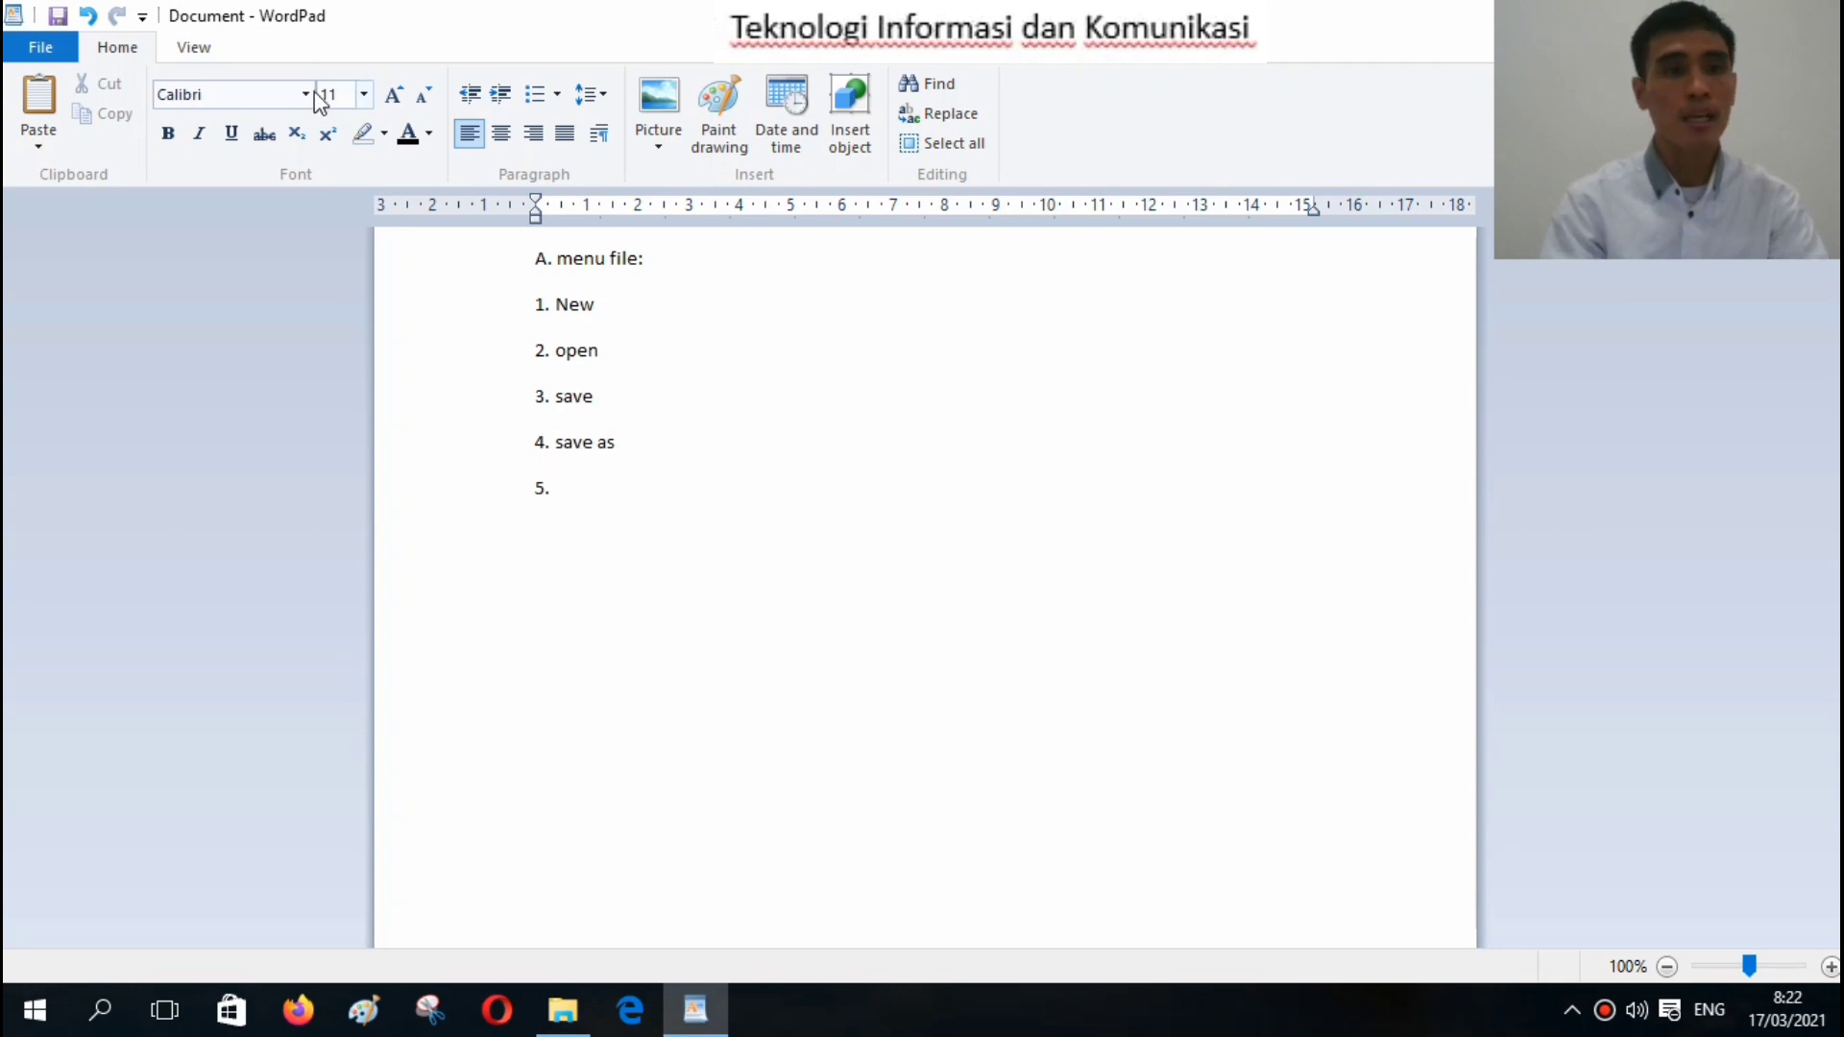
pyautogui.click(35, 52)
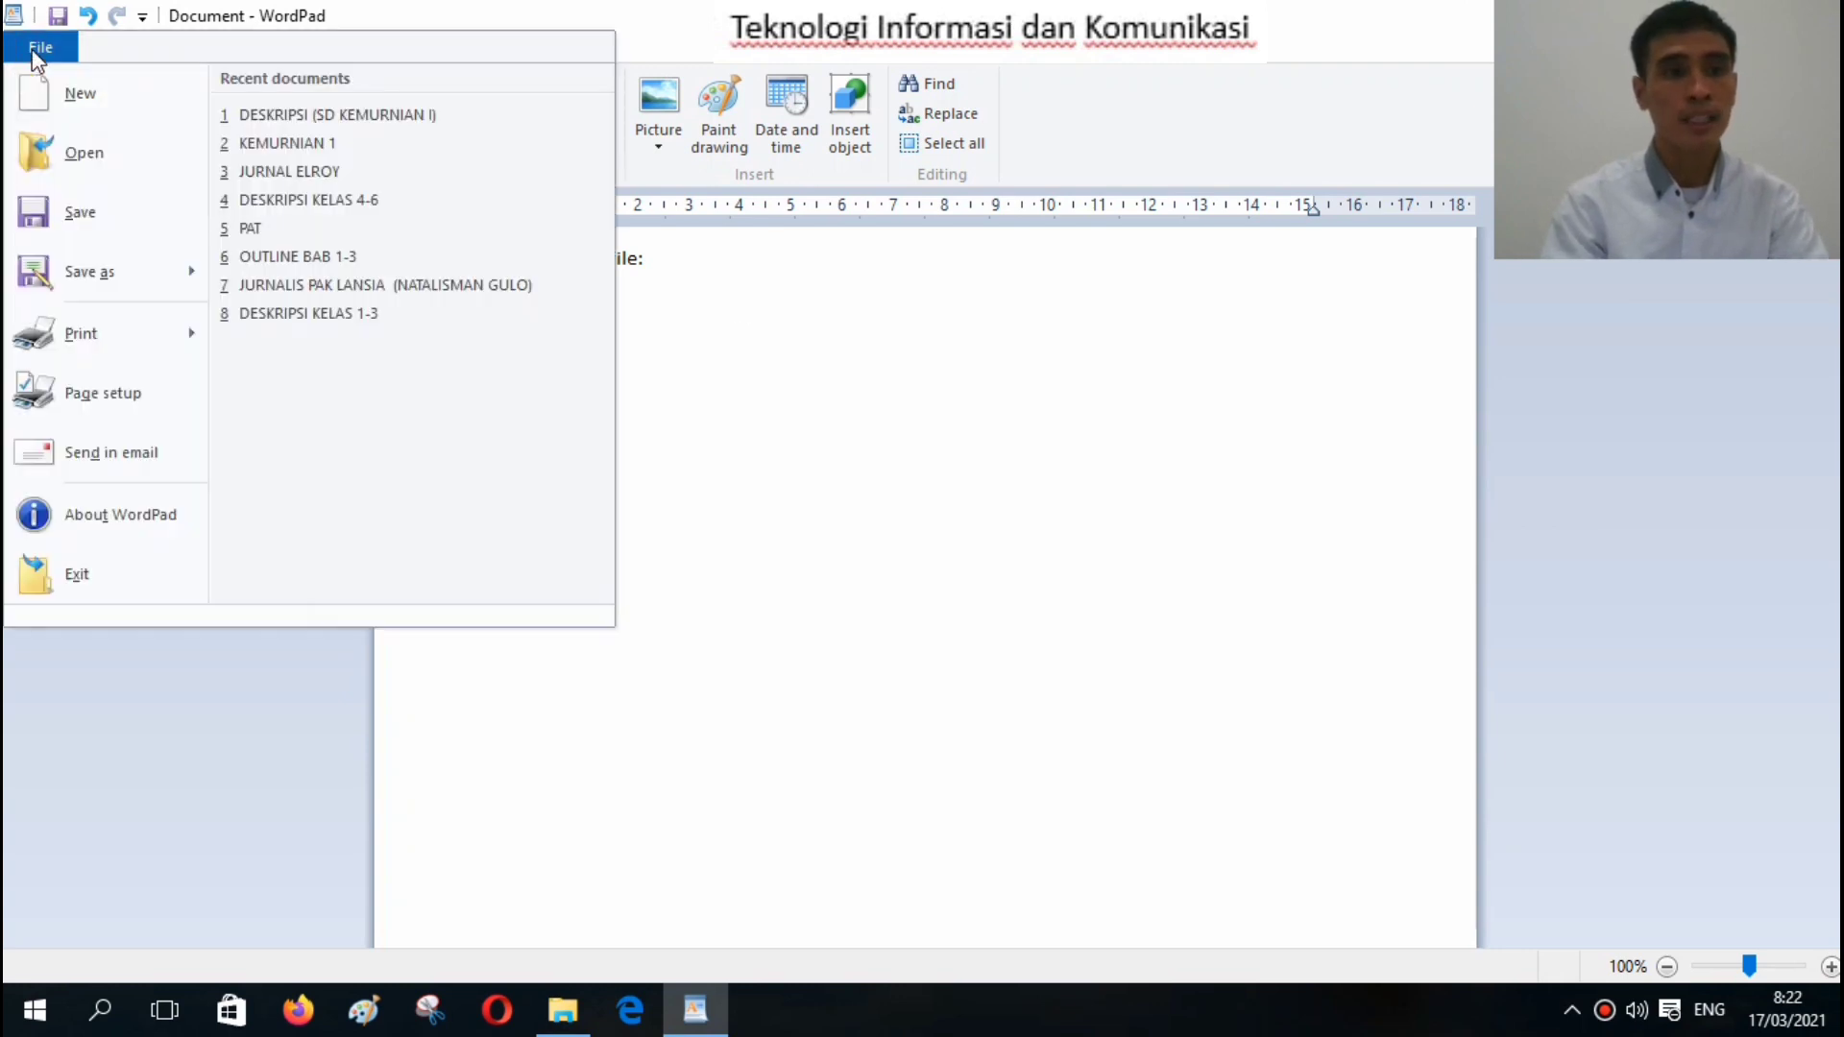
pyautogui.click(688, 419)
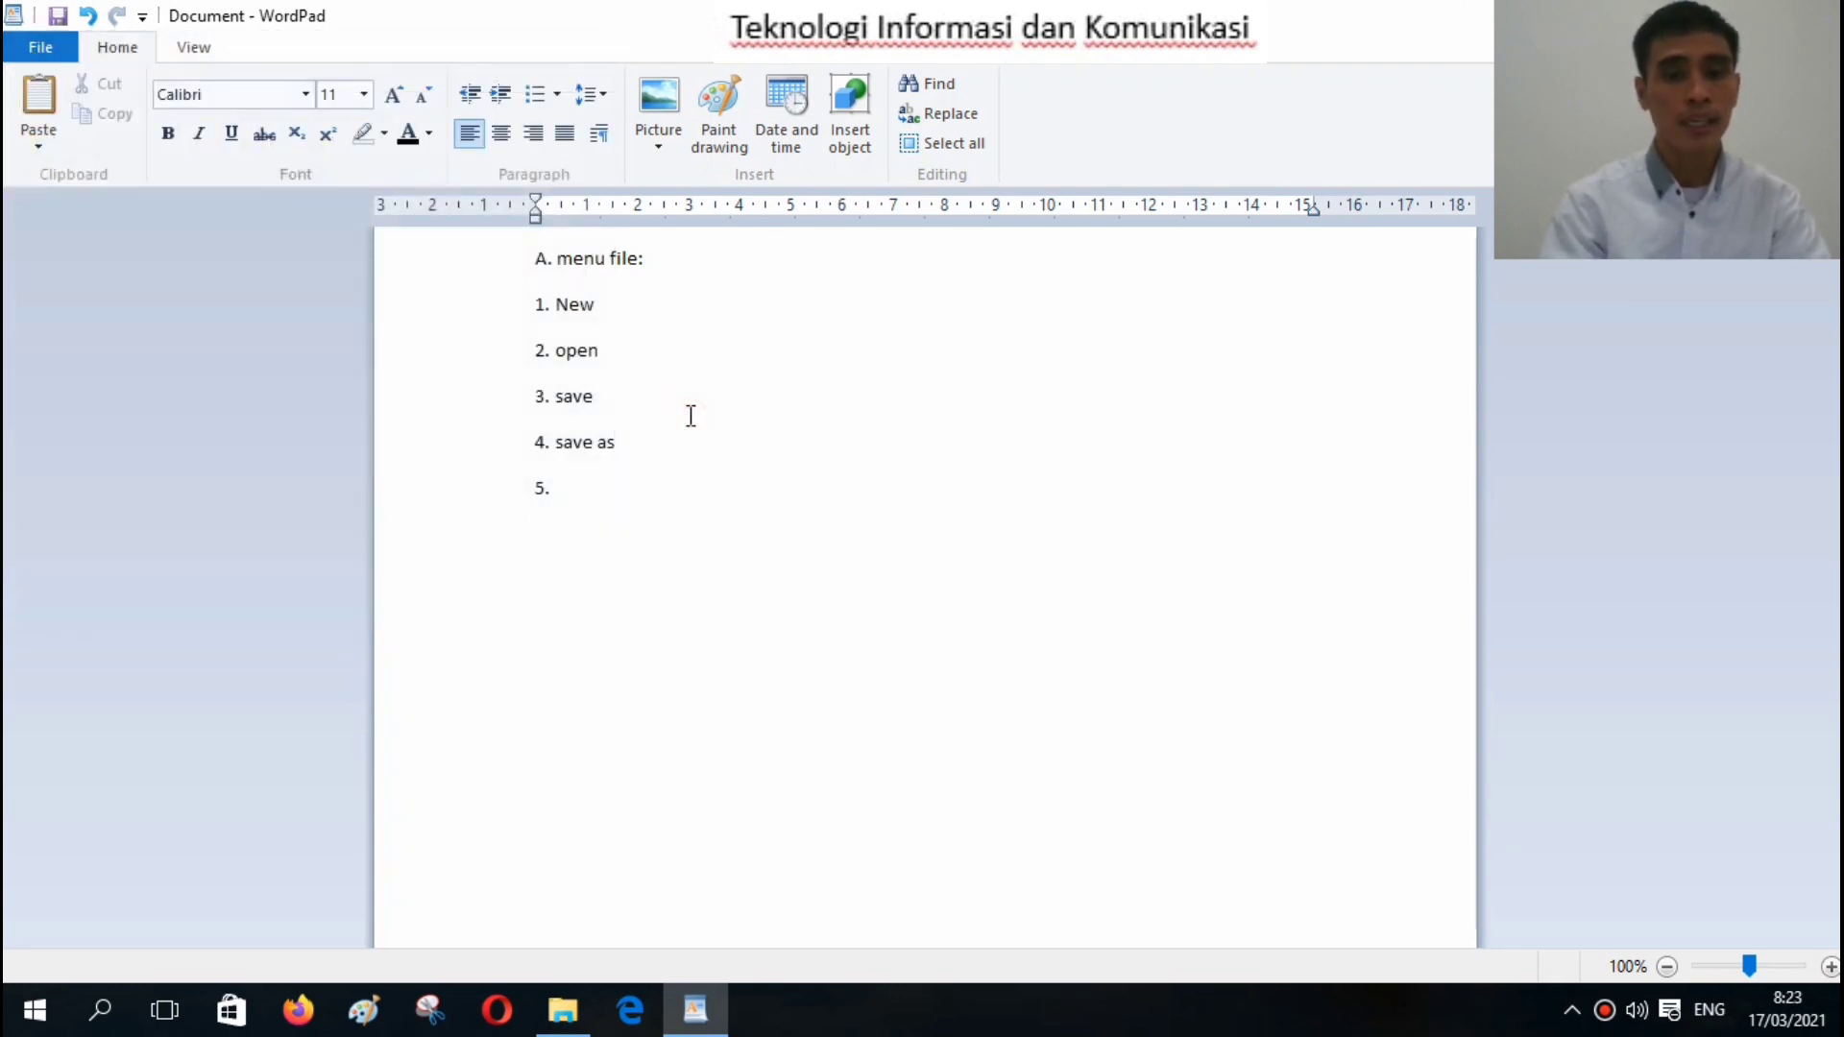
pyautogui.write('print')
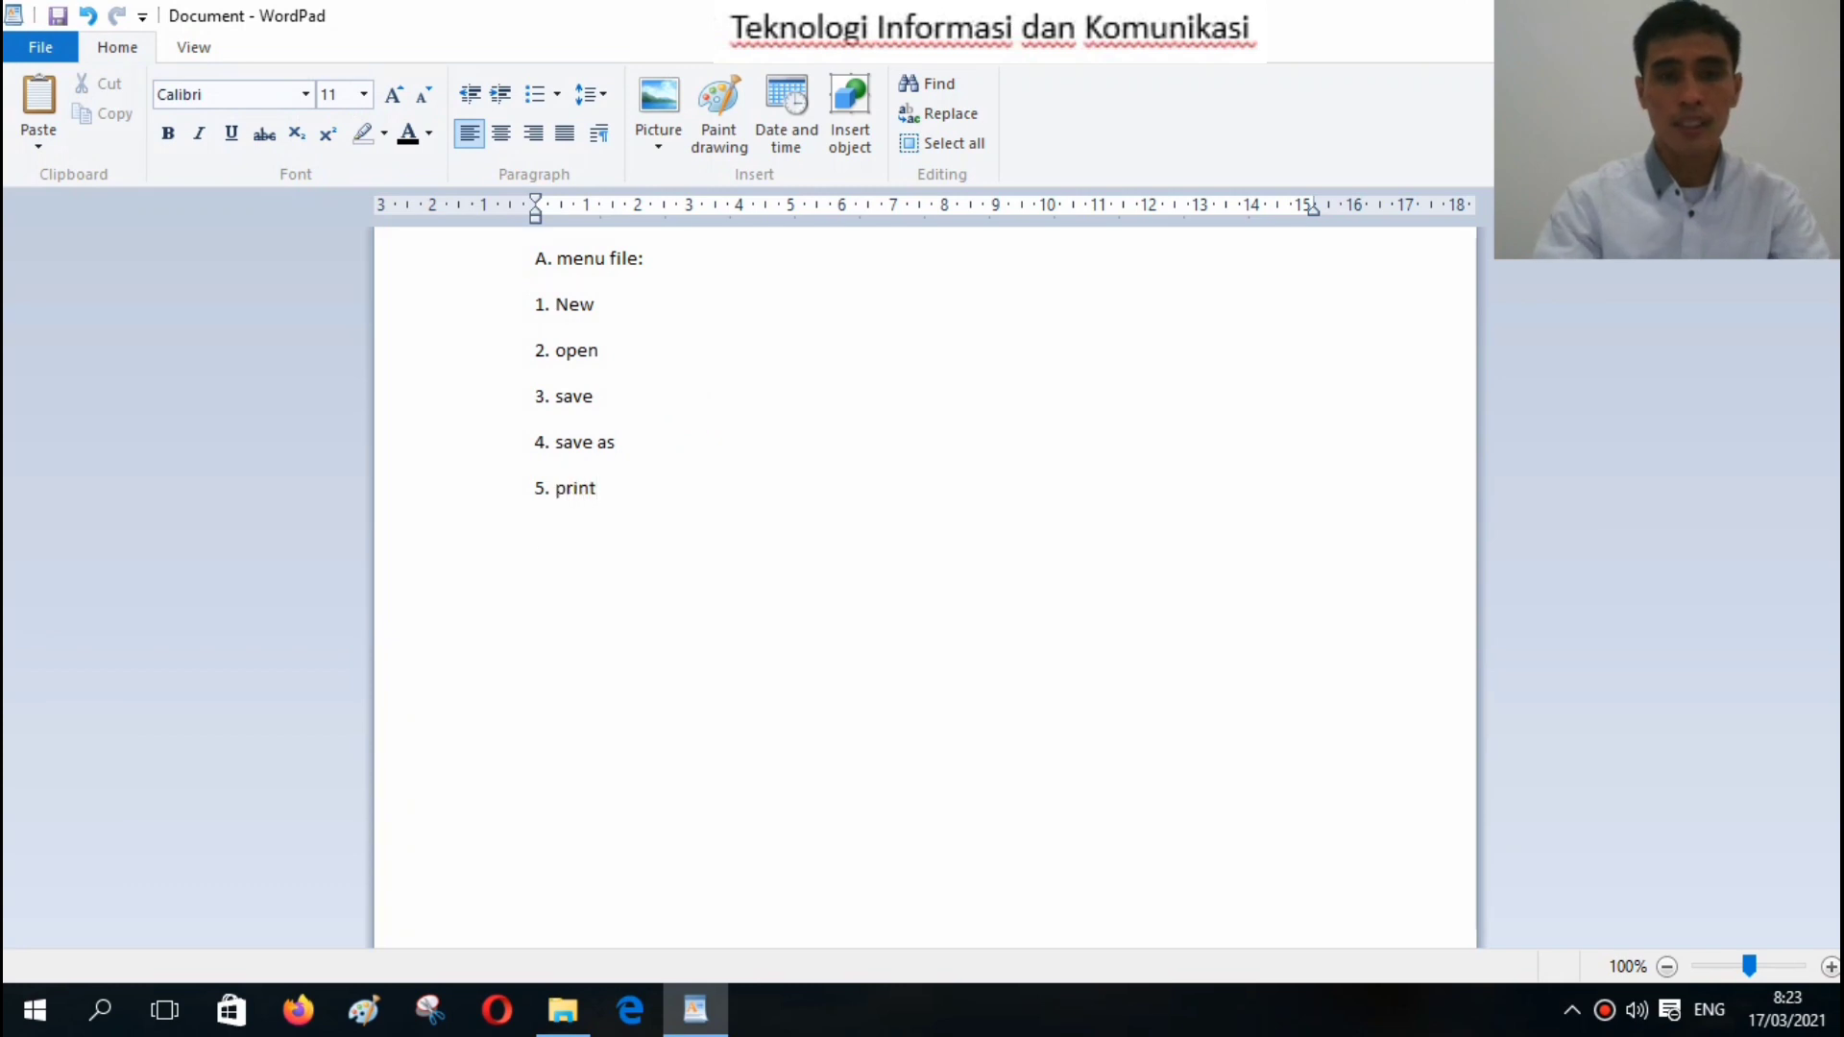
# Check the File commands and add the list item "6. page seup" on a new line below "5. print".
pyautogui.press('Return')
pyautogui.write('6.')
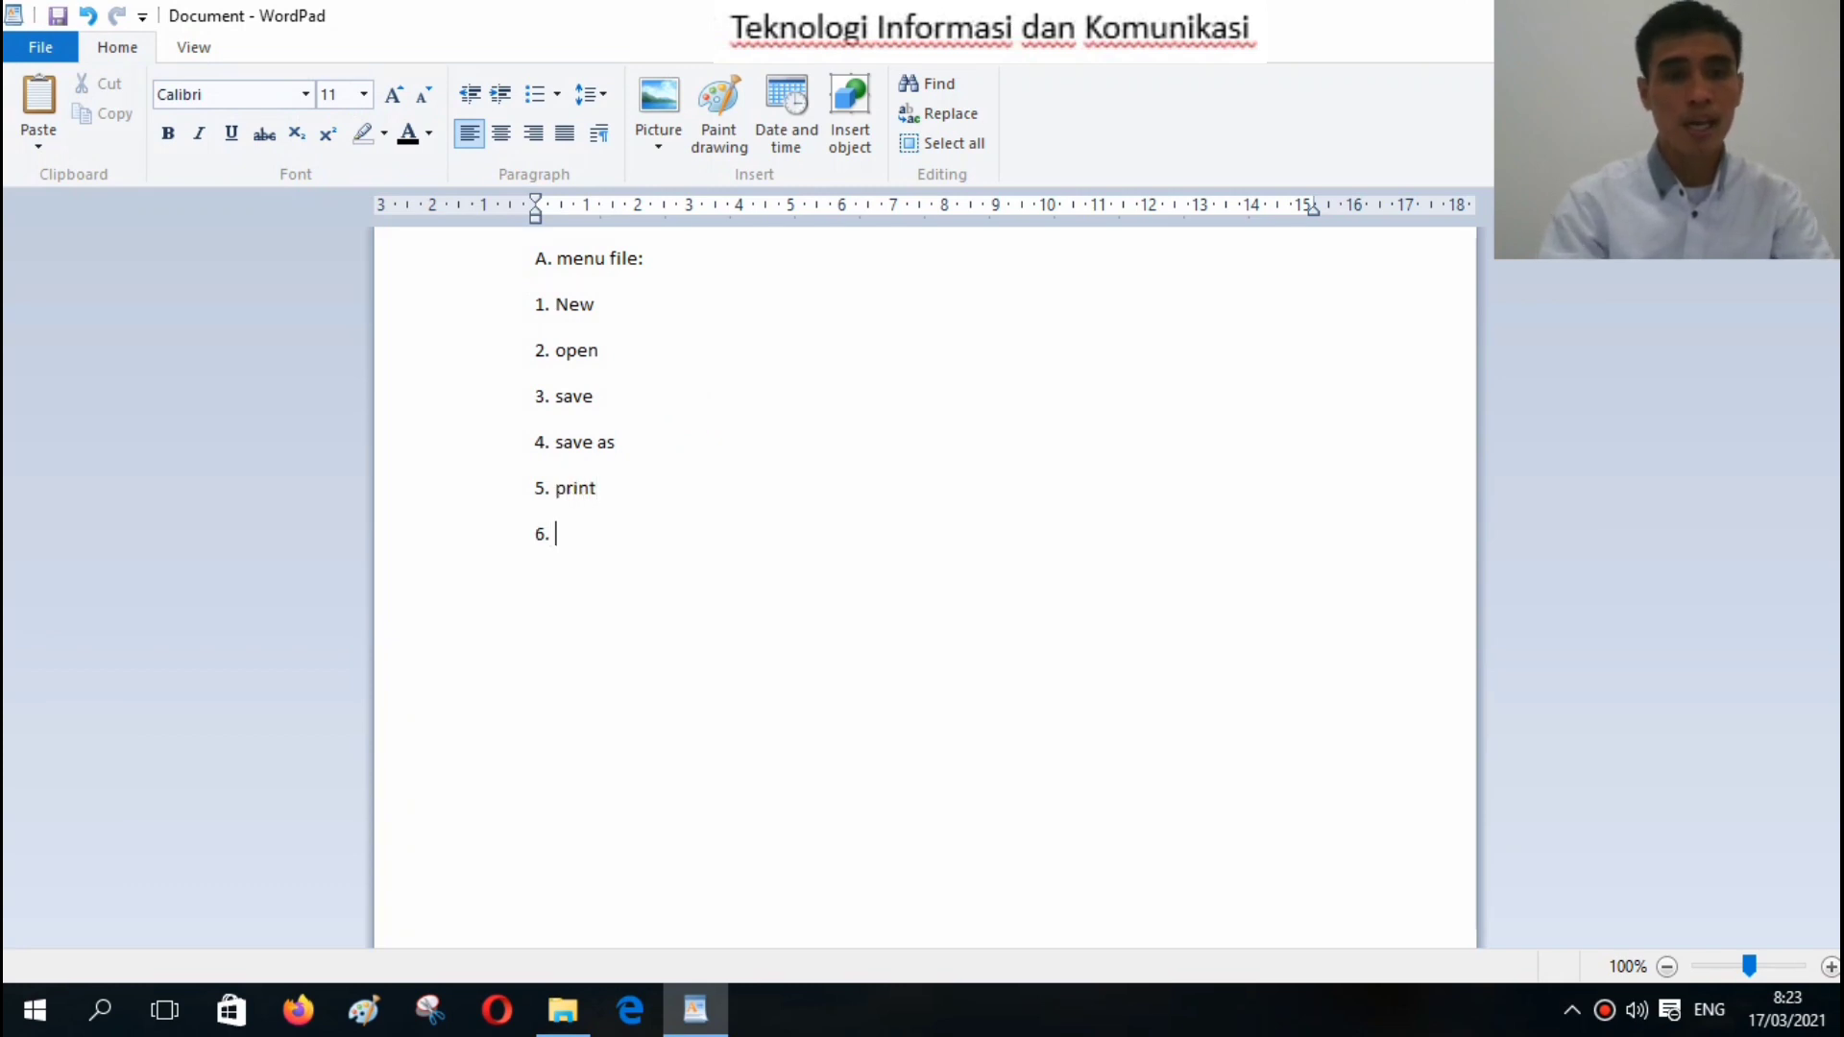
pyautogui.click(44, 48)
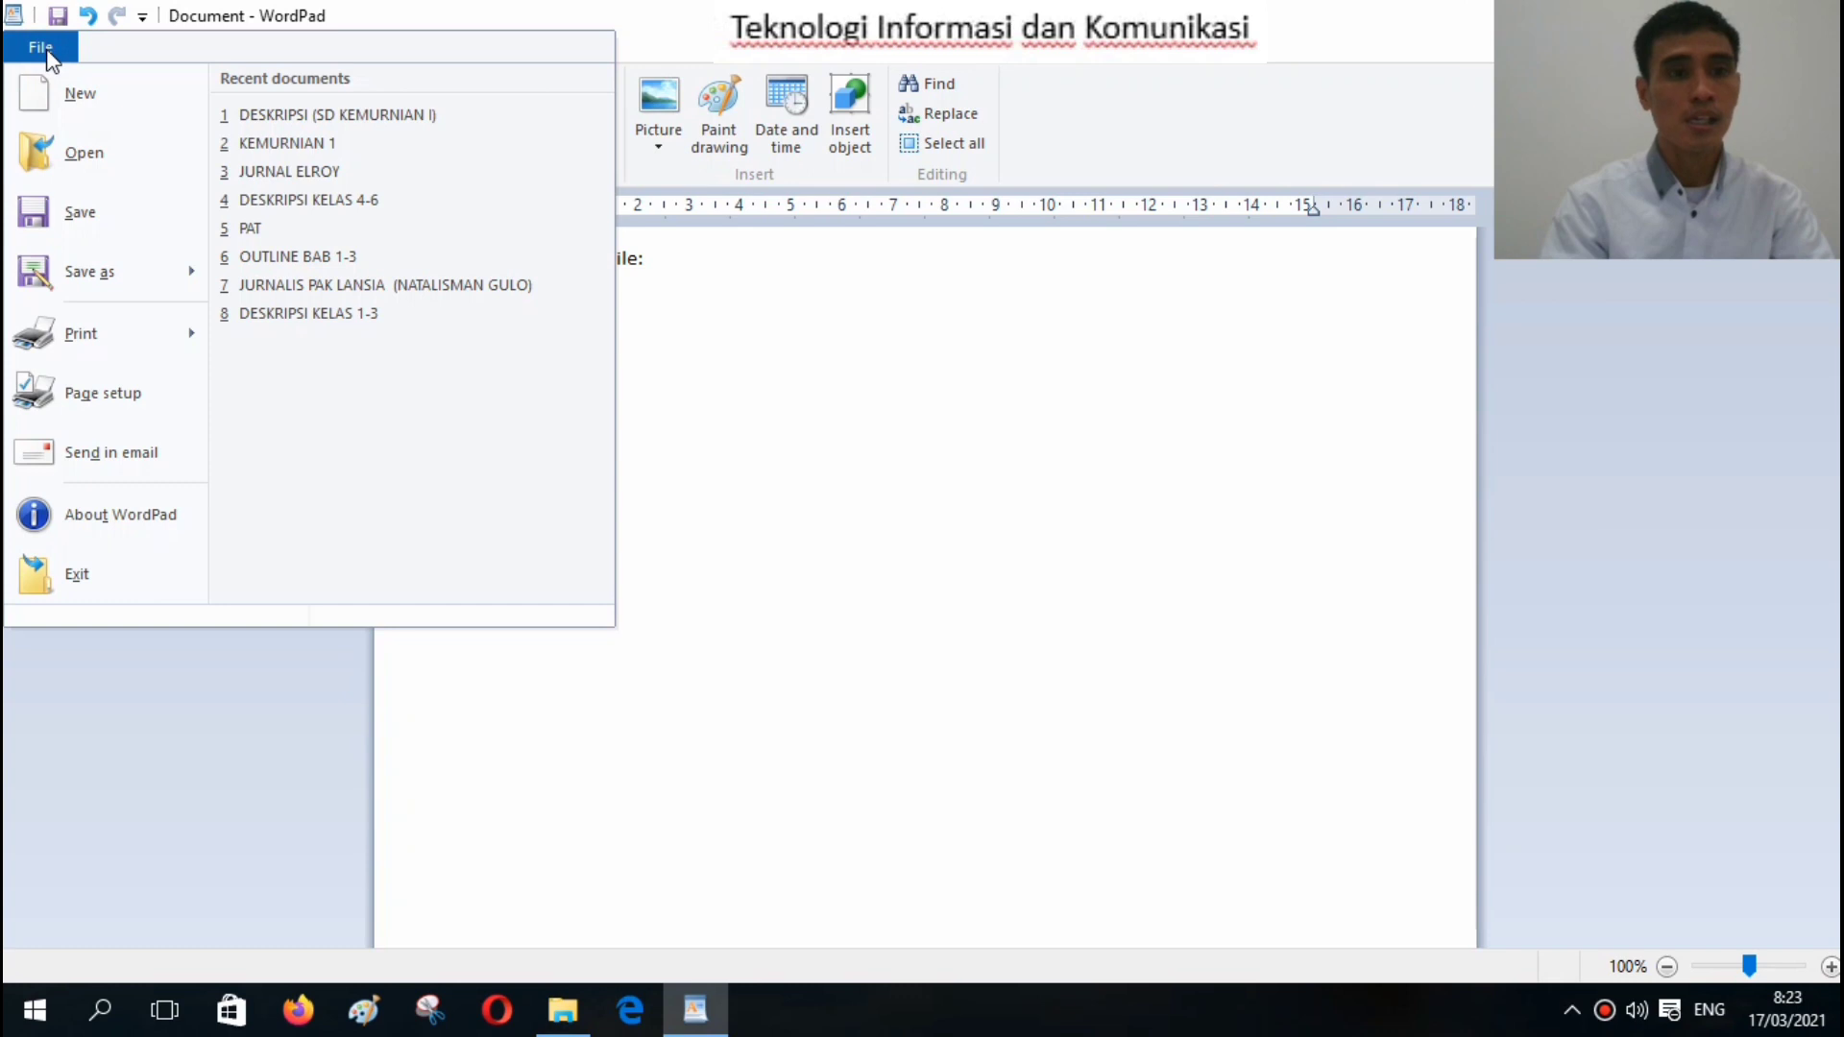
pyautogui.click(688, 423)
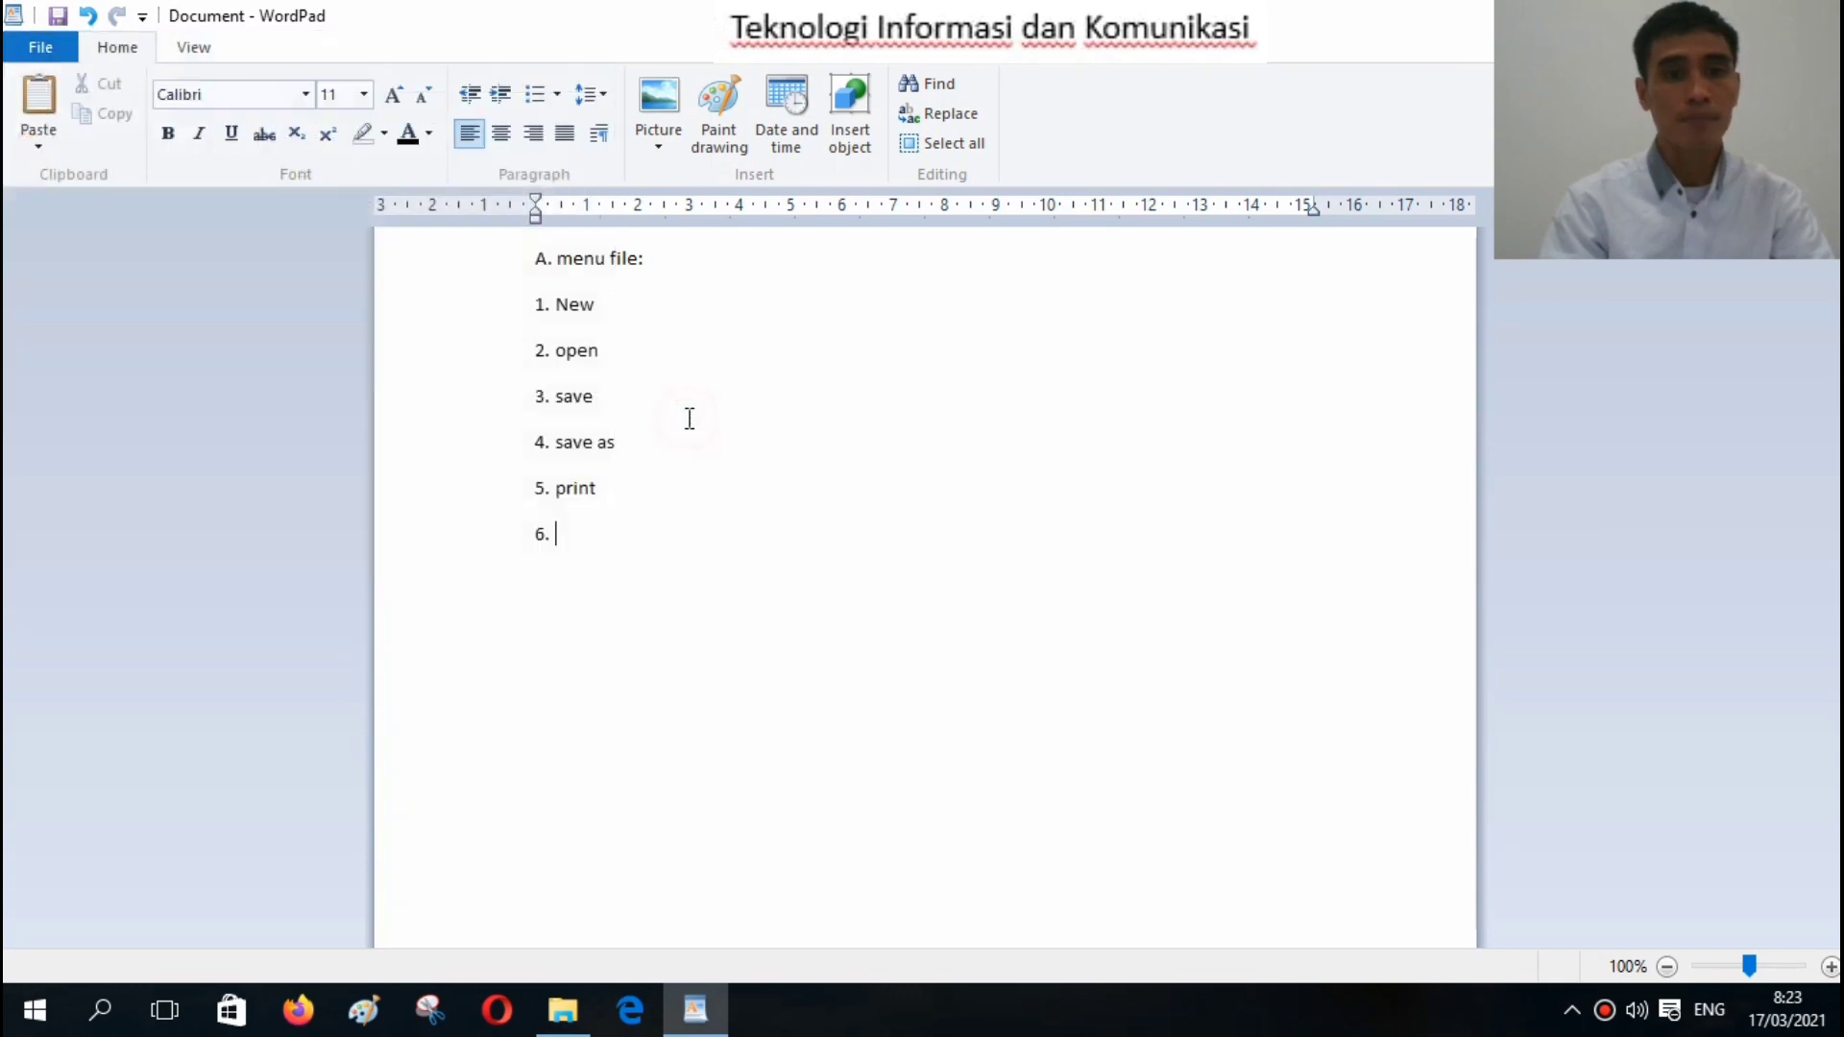
pyautogui.write('page se')
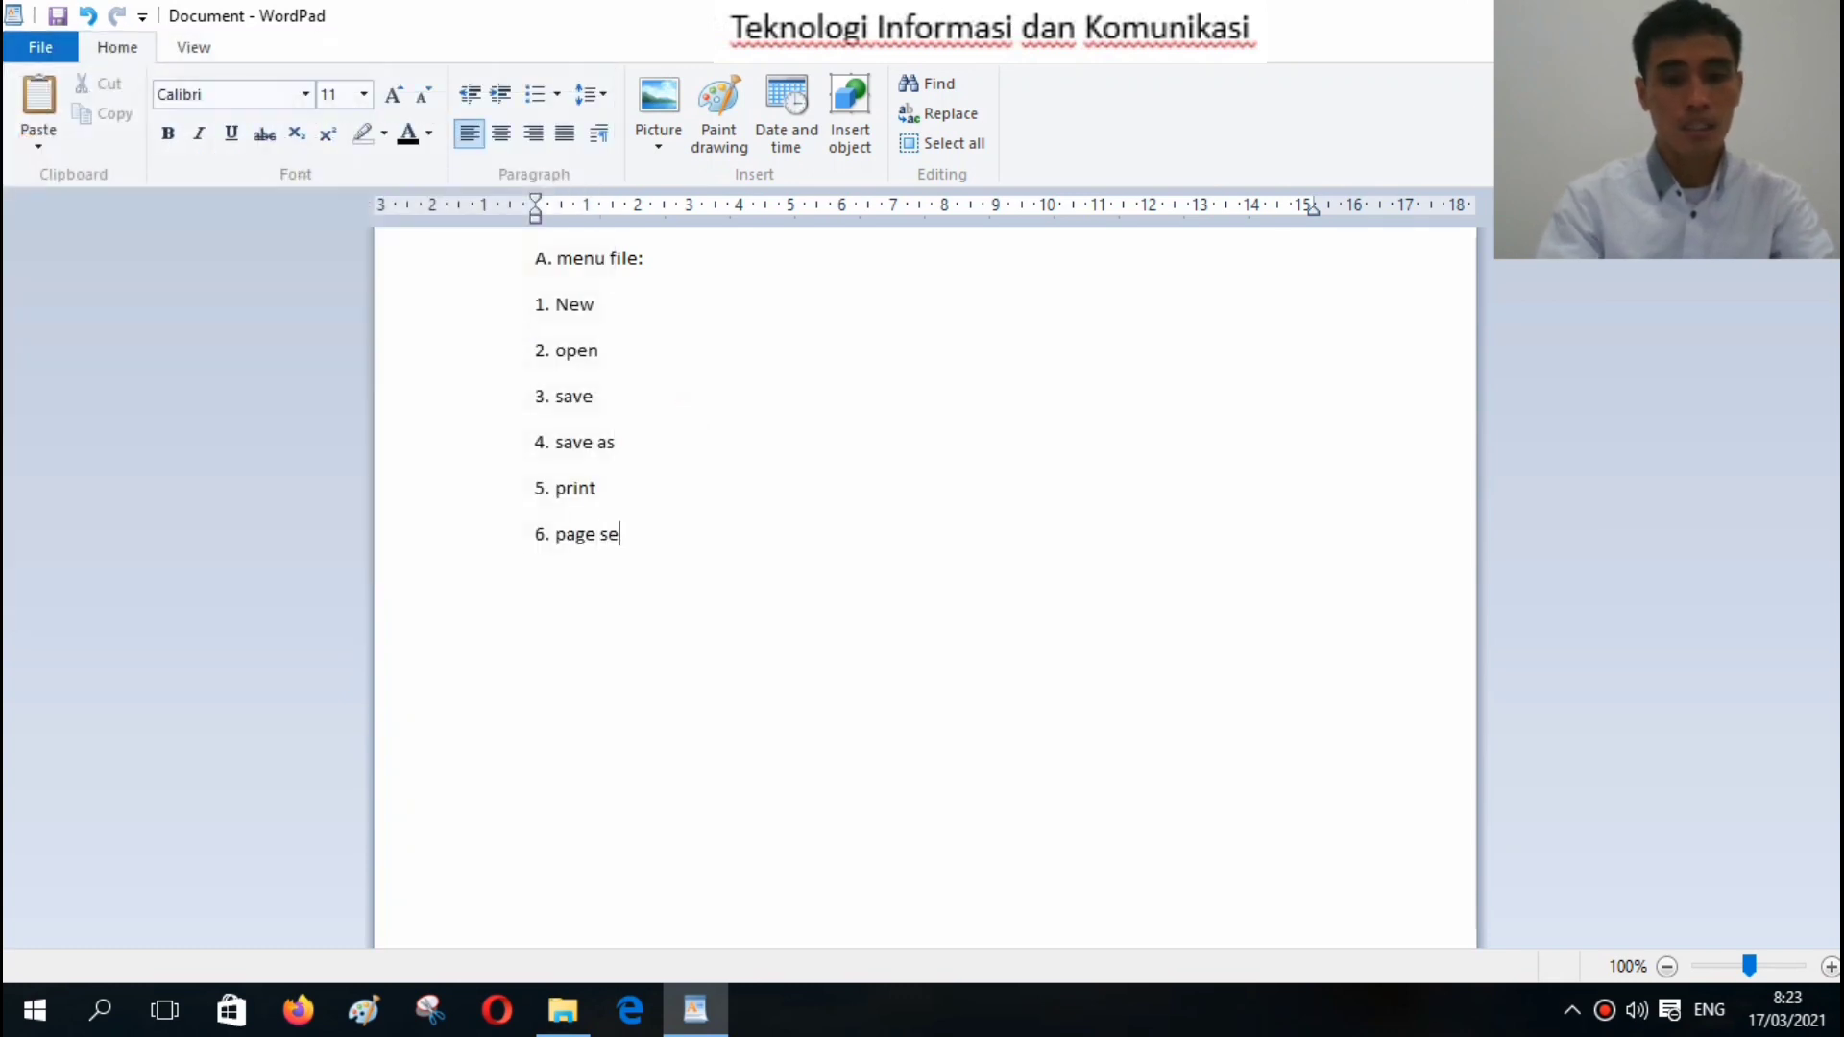
pyautogui.write('up')
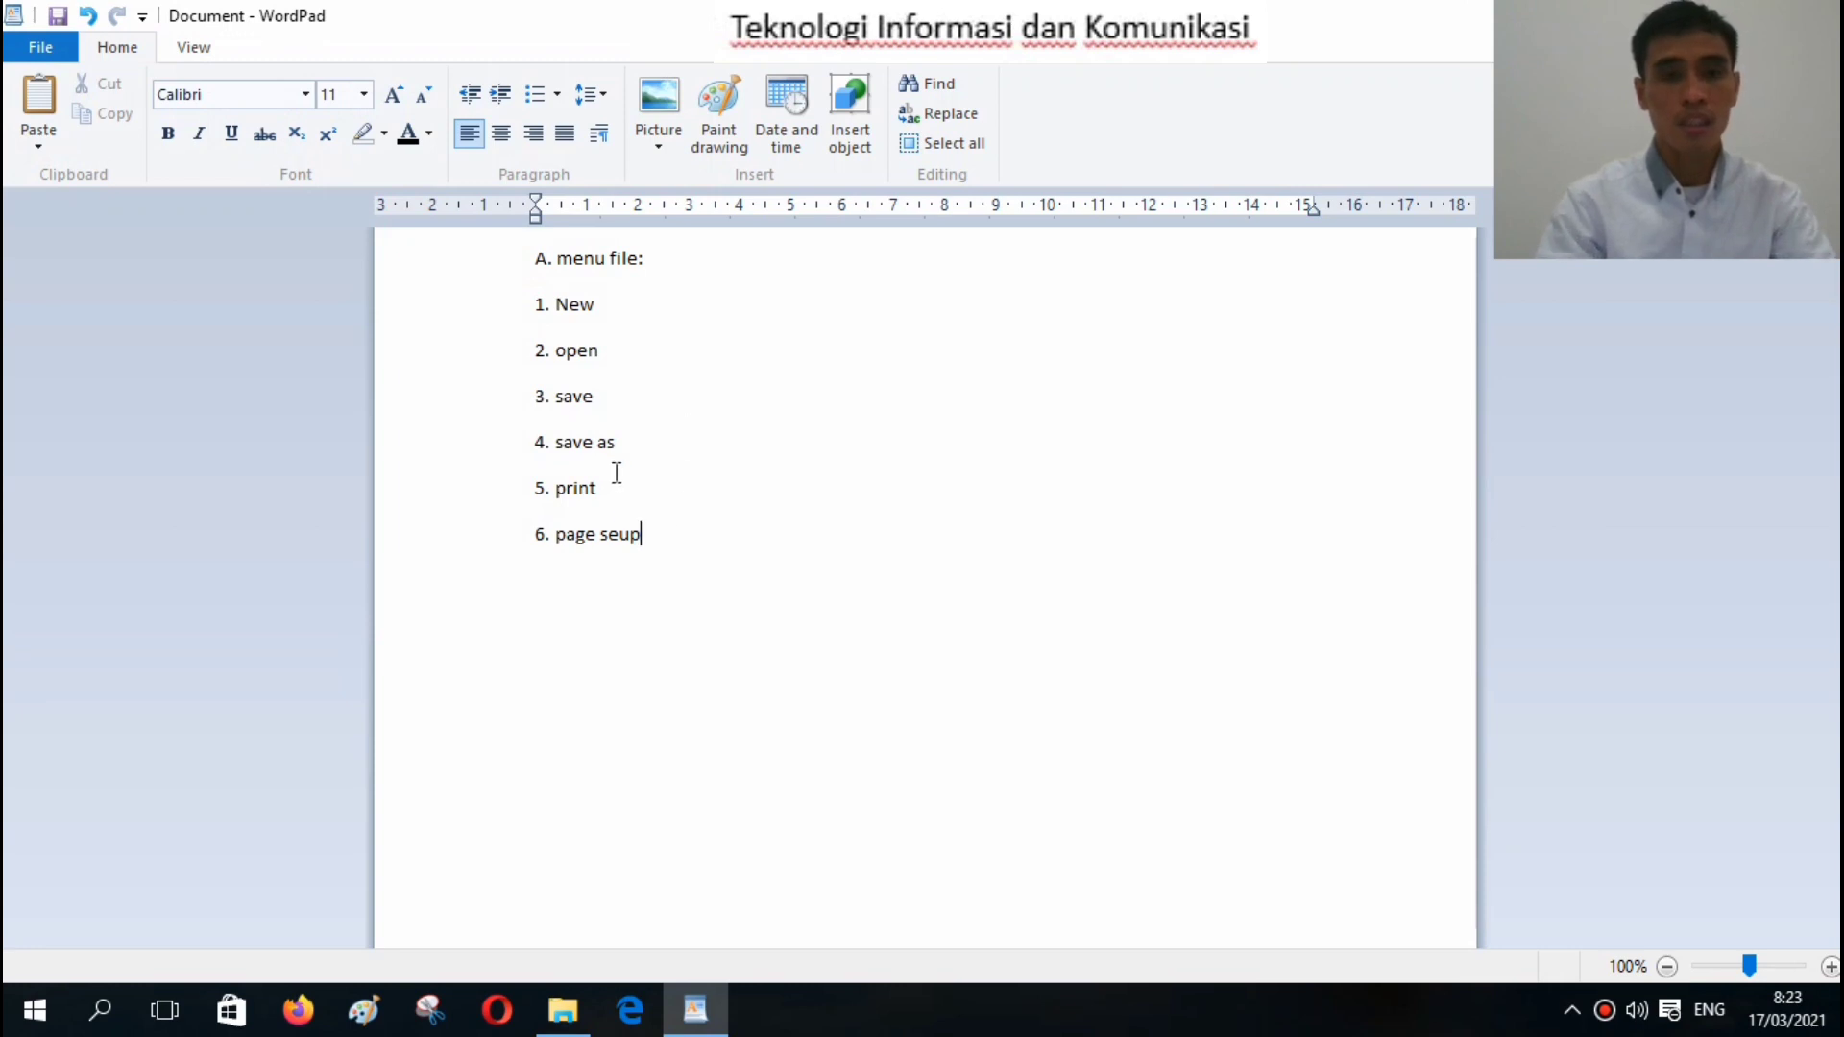
# Correct the wording of item 6 to "page setup" and add the list item "7. send in email" below it.
pyautogui.press('Return')
pyautogui.write('7.')
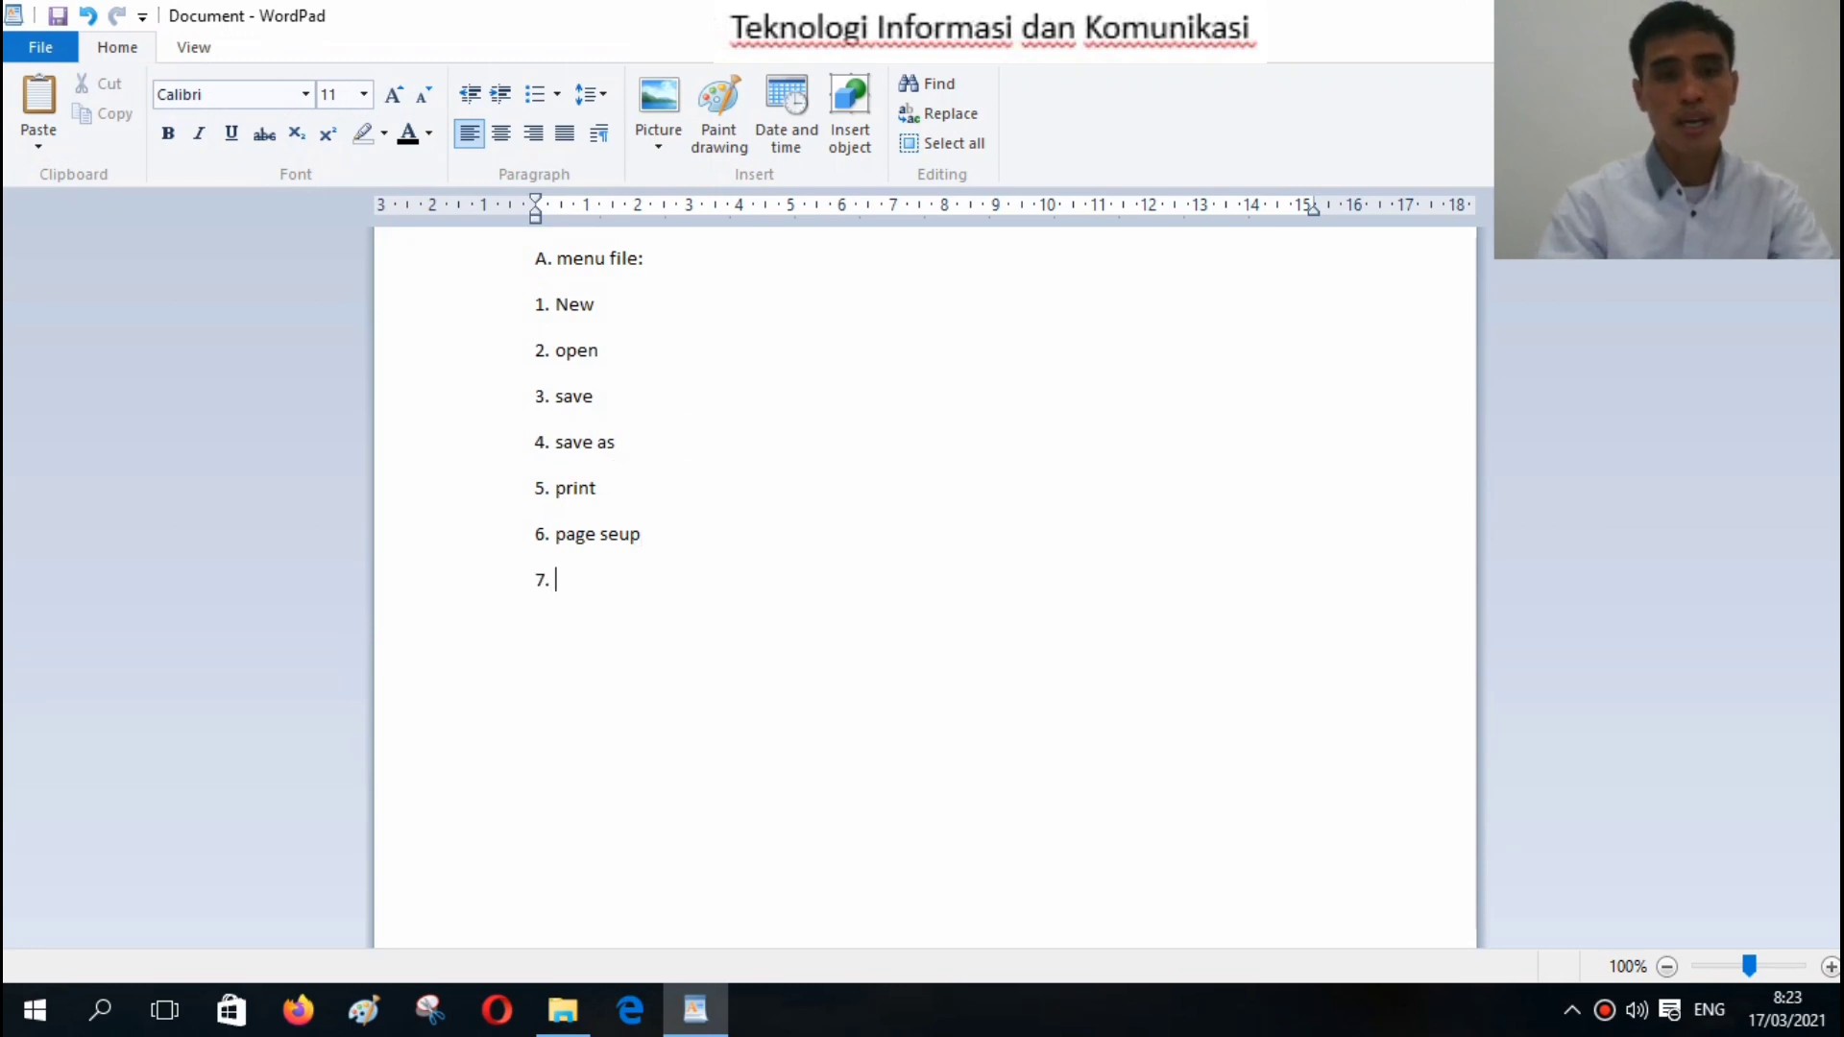
pyautogui.click(67, 53)
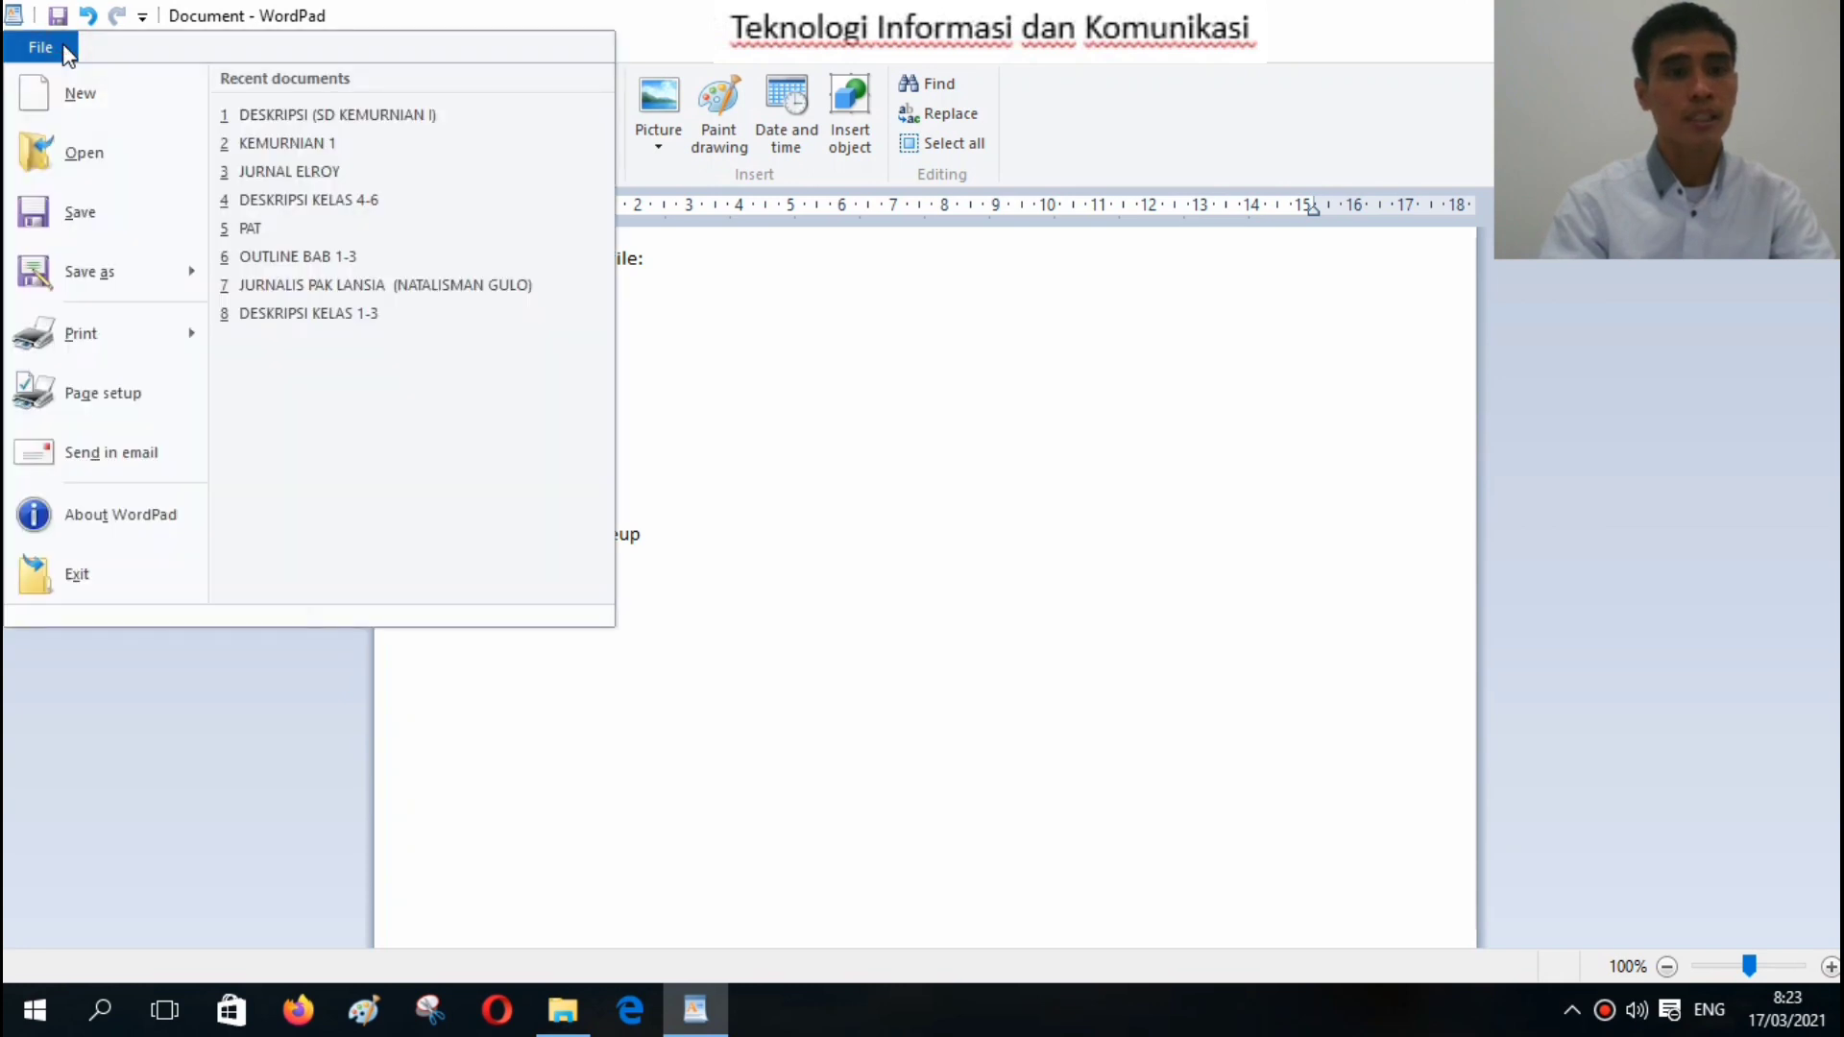
pyautogui.click(708, 527)
pyautogui.click(620, 536)
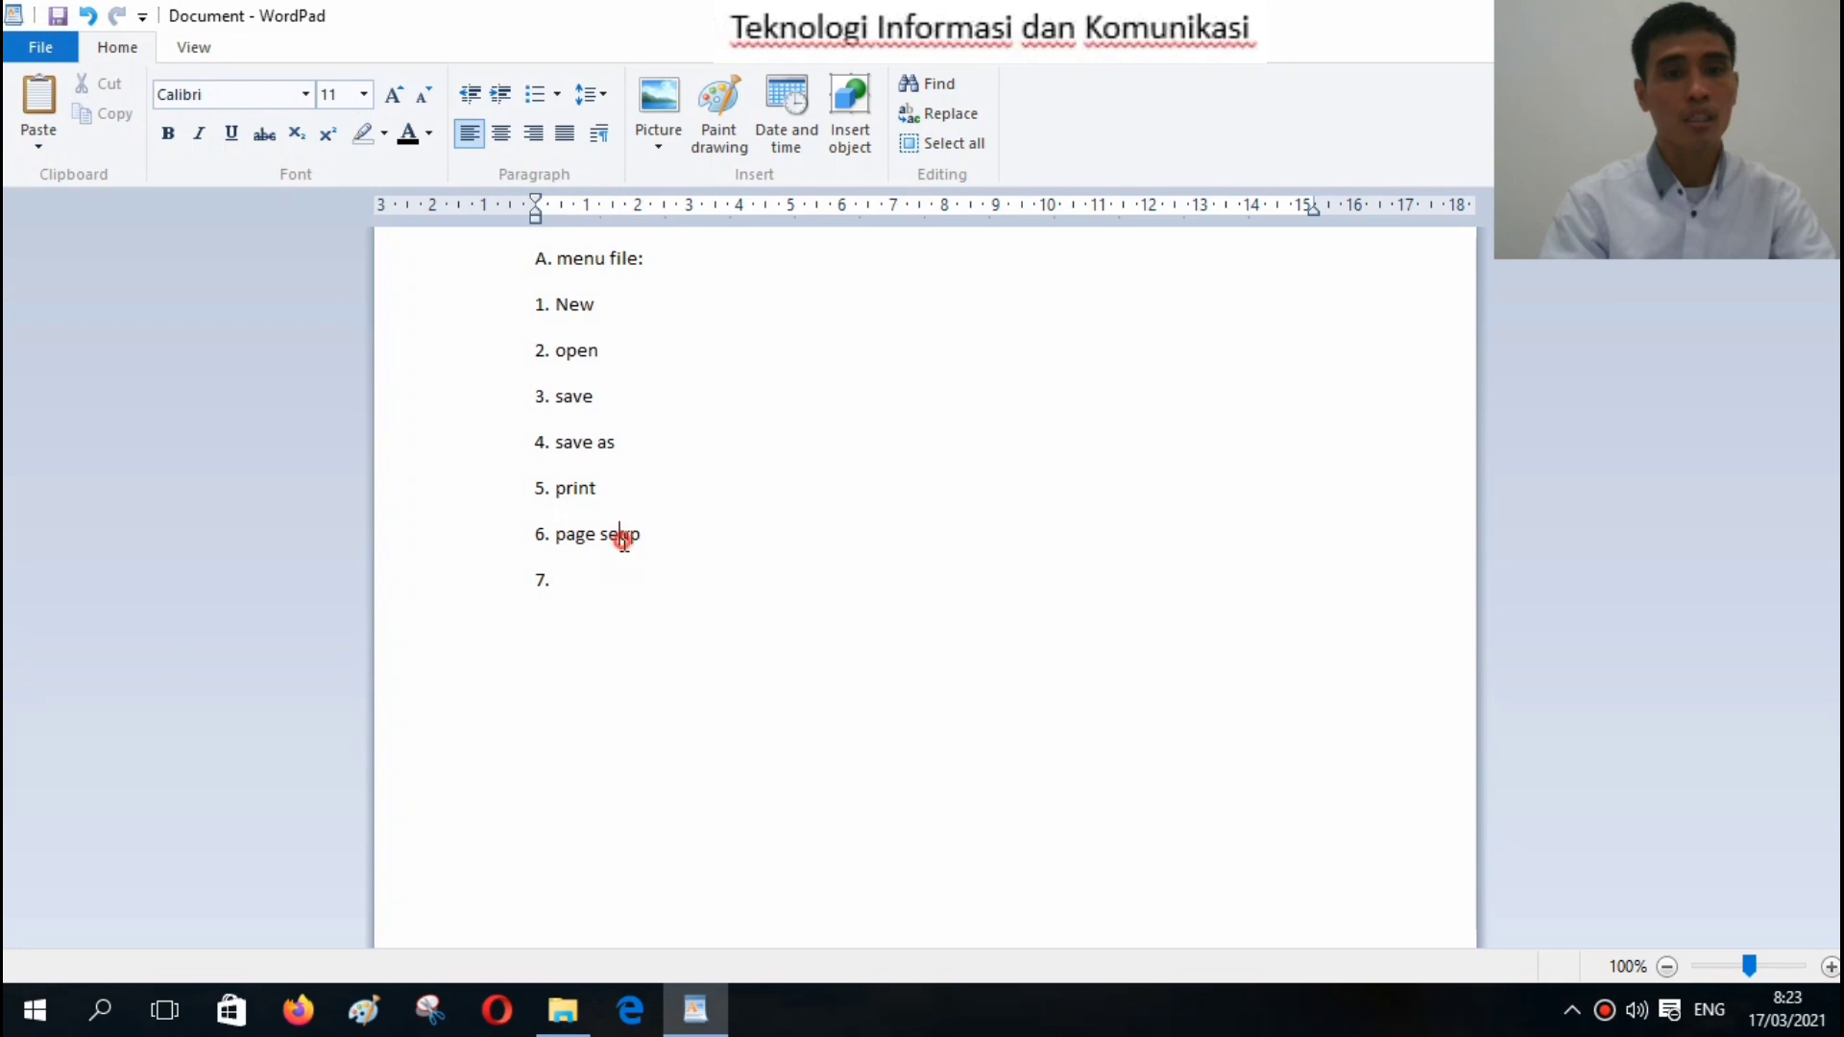
pyautogui.write('t')
pyautogui.press('Down')
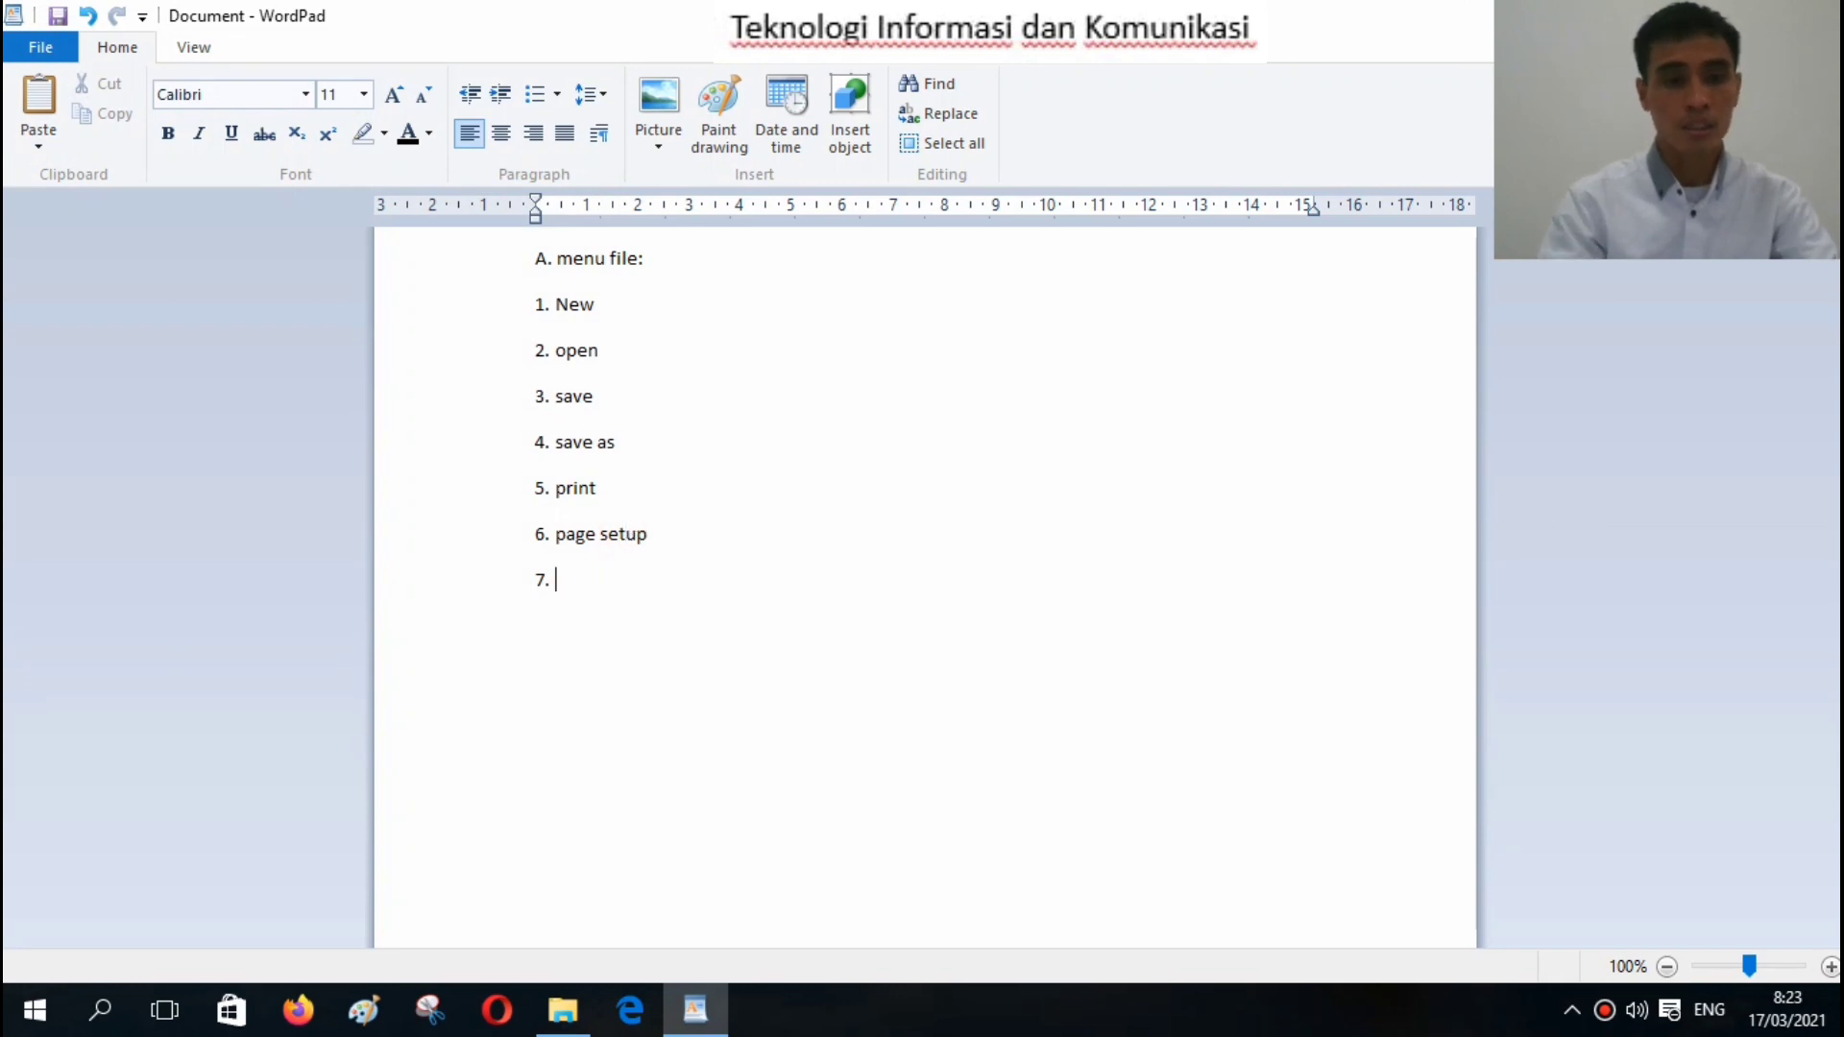
pyautogui.write('send in e')
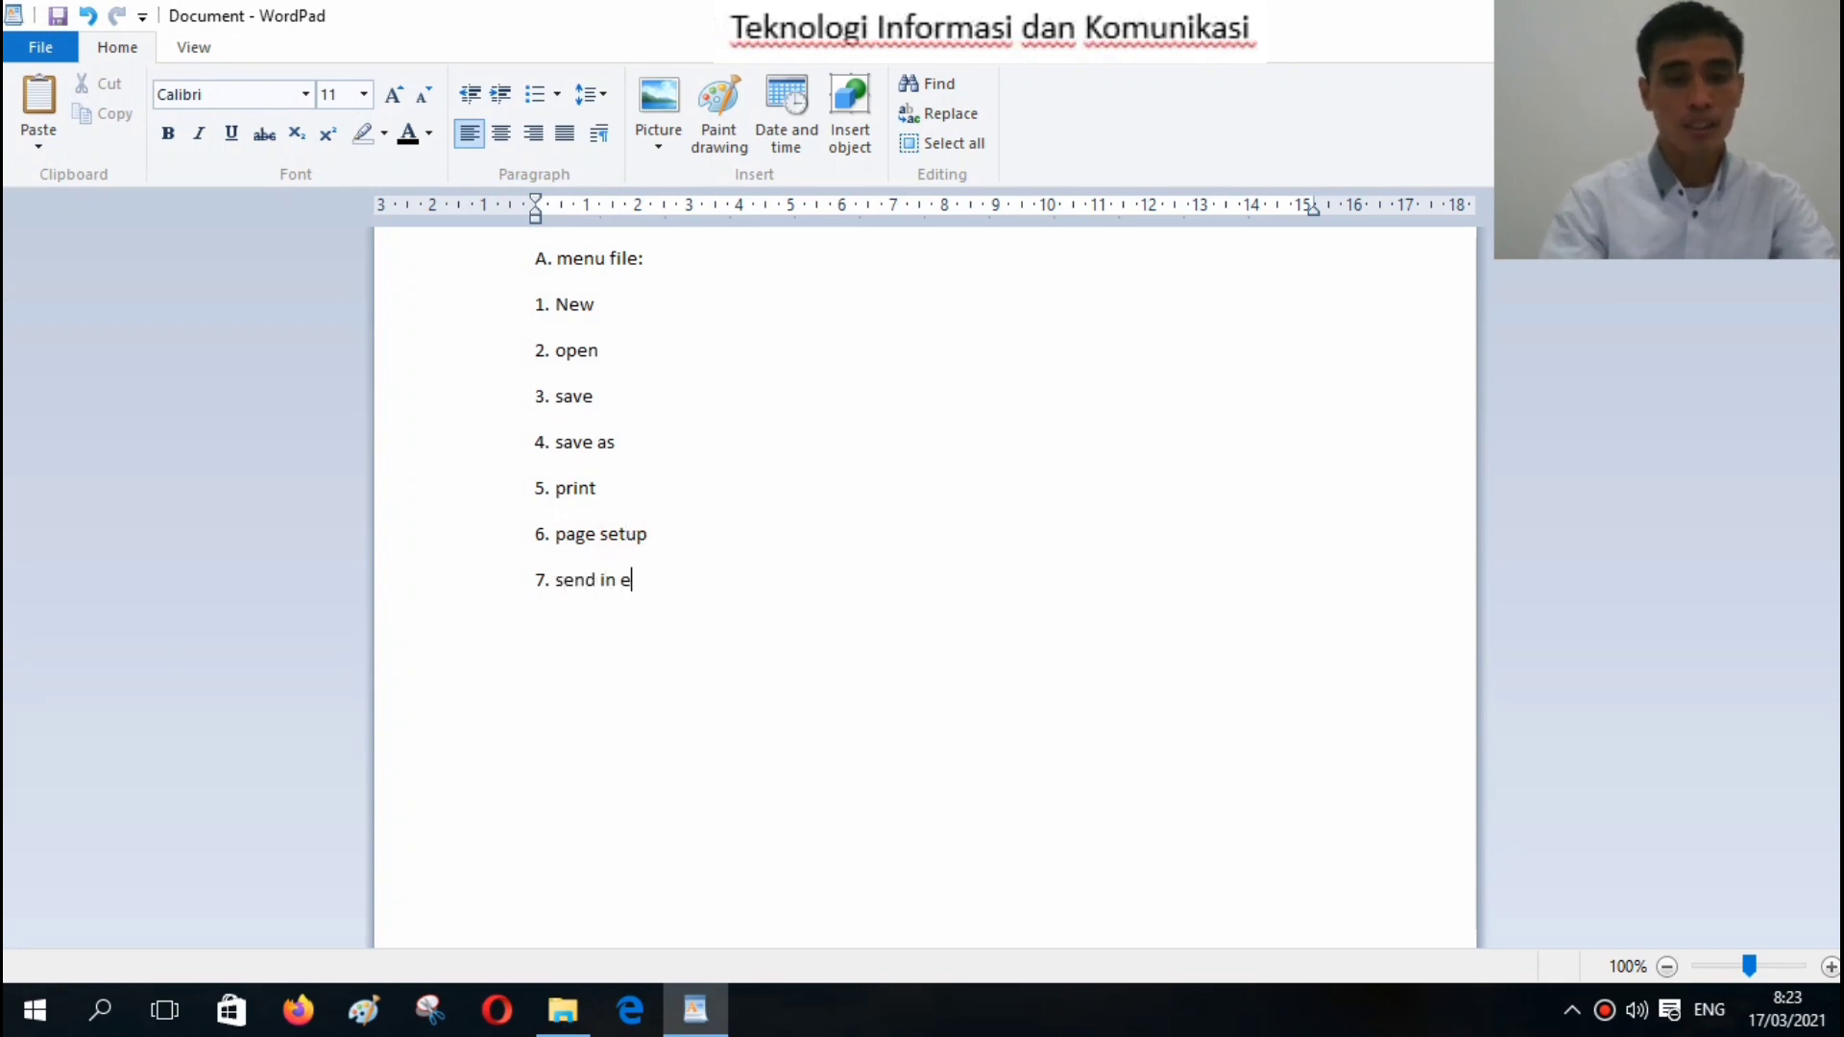
pyautogui.write('amail')
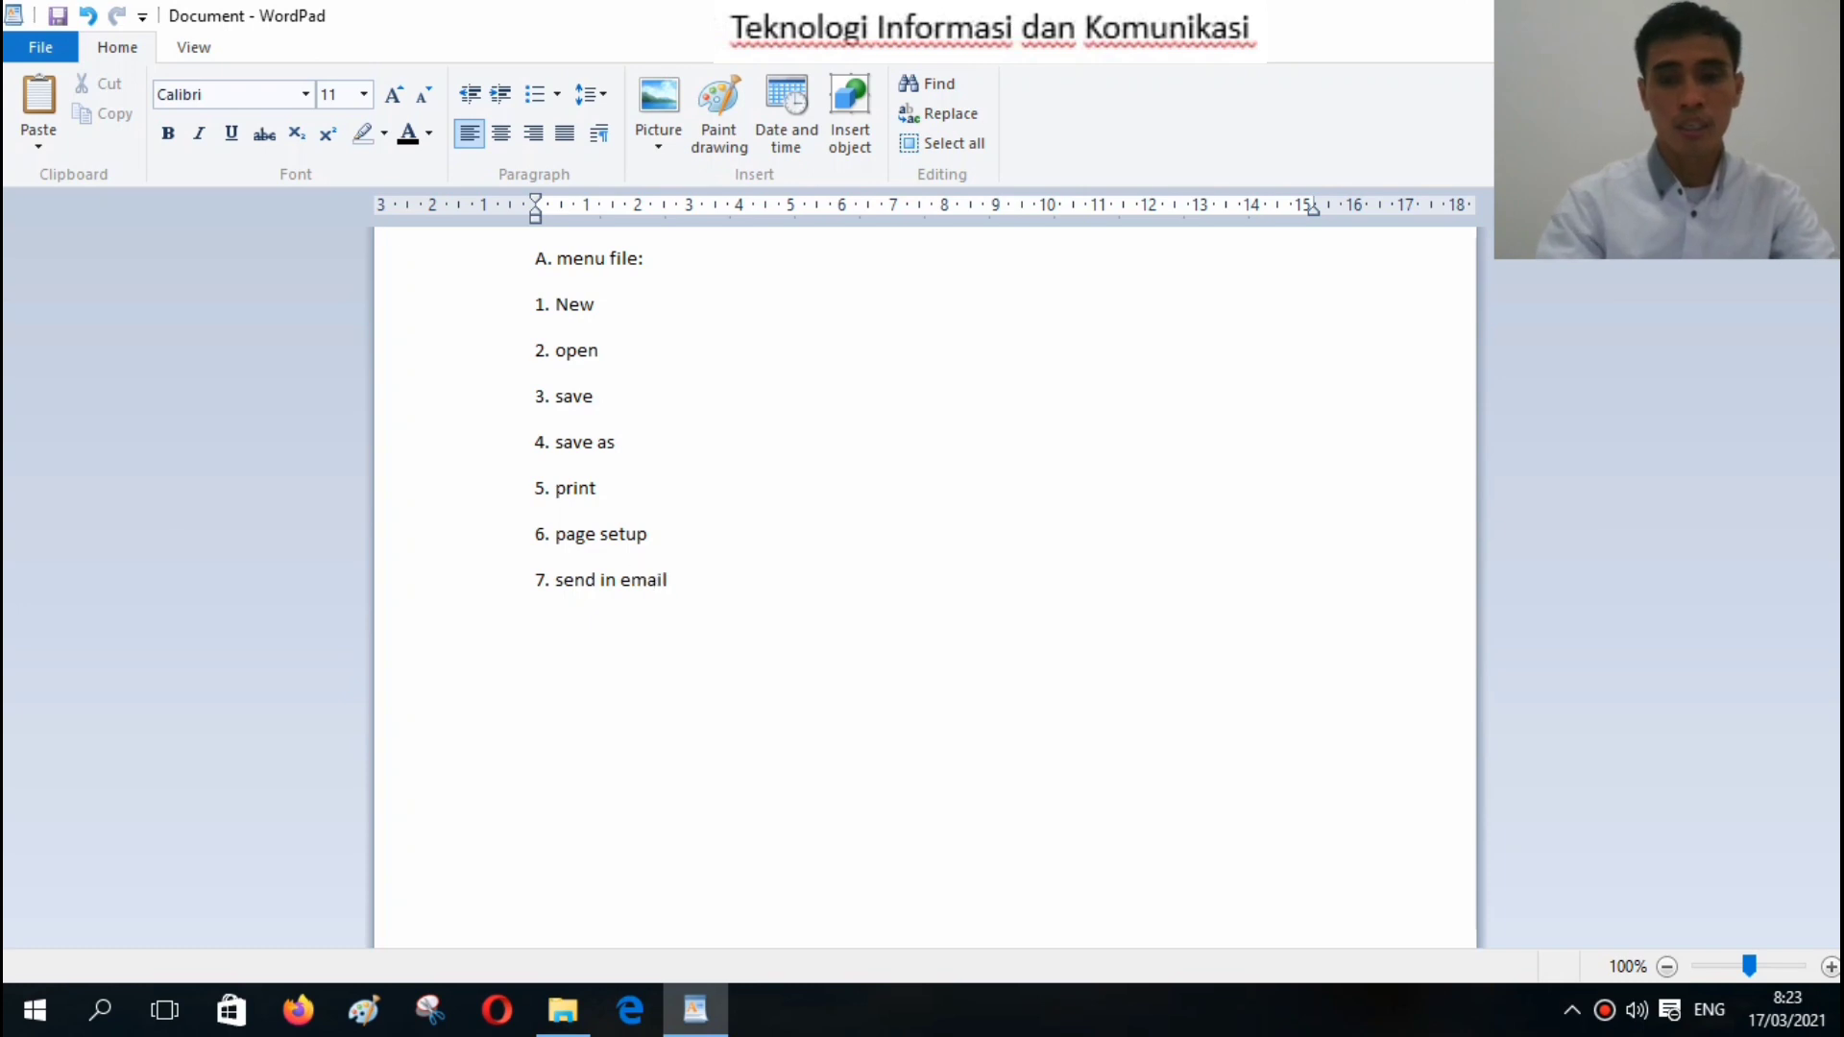
# Check the File commands and add the list item "8. about wordpad" on a new line below "7. send in email".
pyautogui.press('Return')
pyautogui.write('8.')
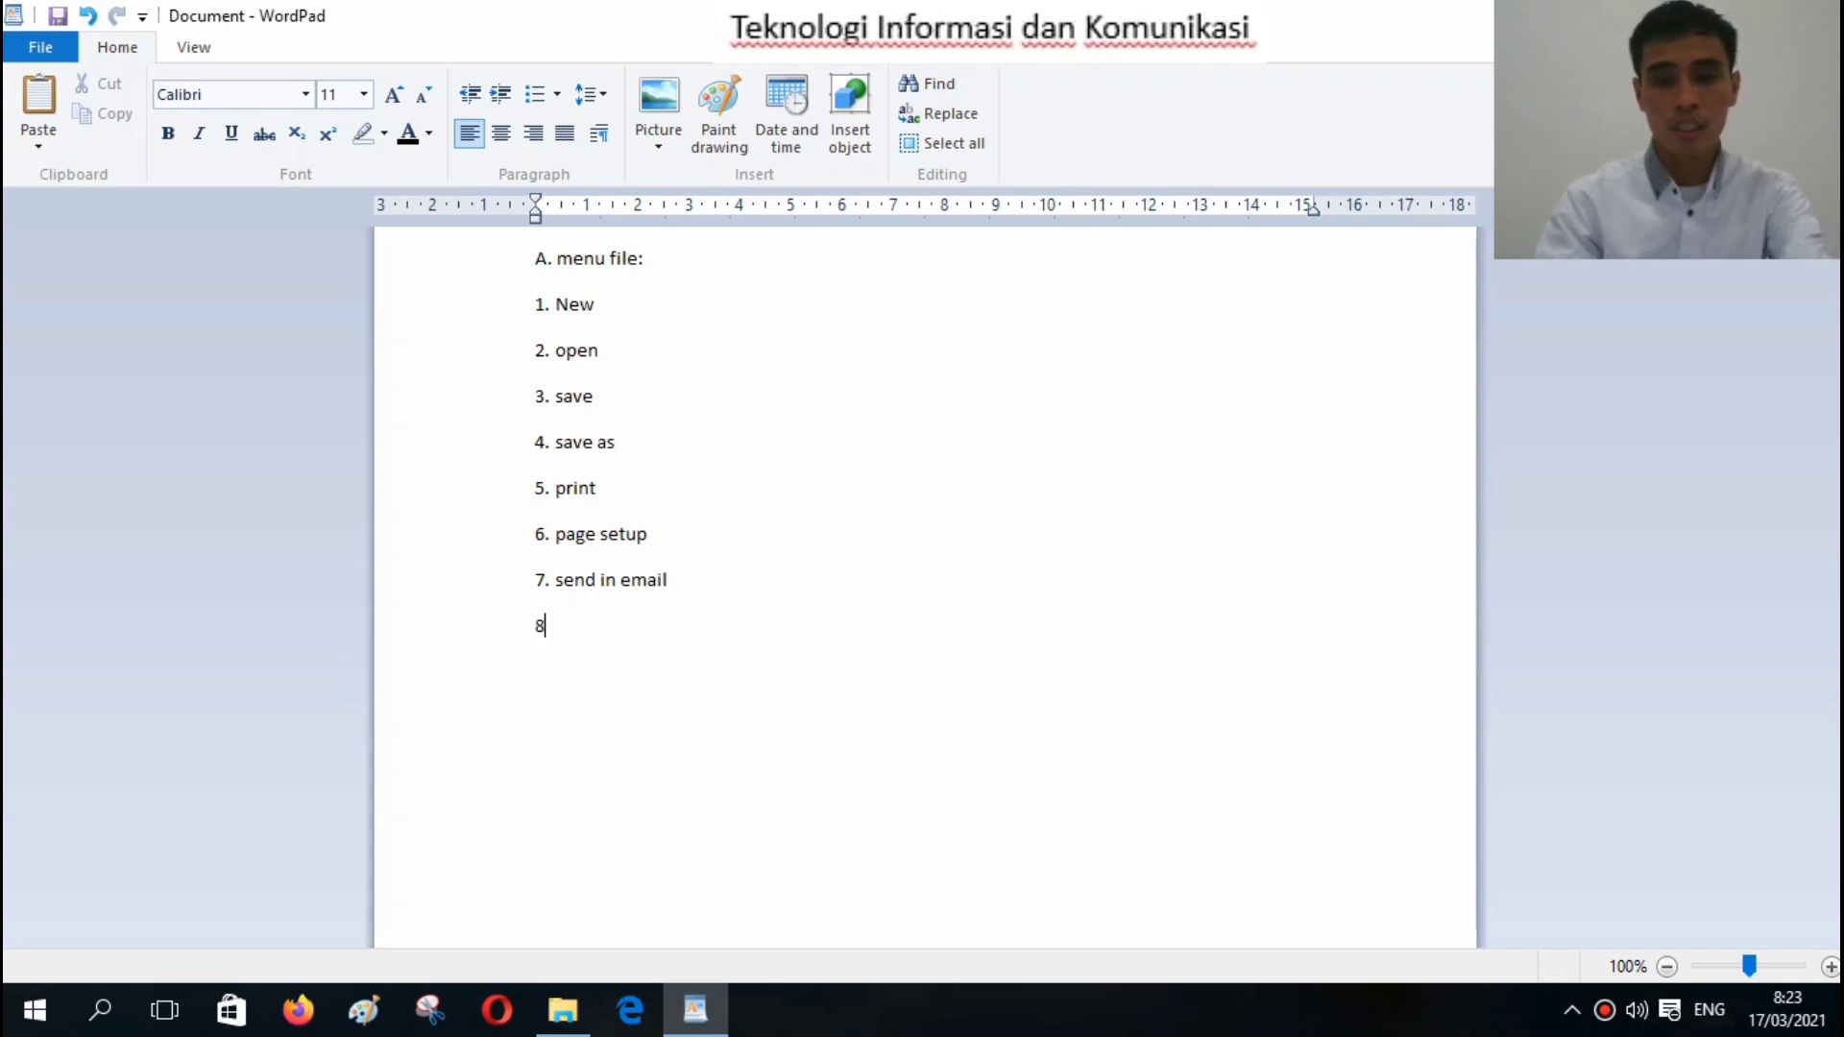
pyautogui.click(65, 50)
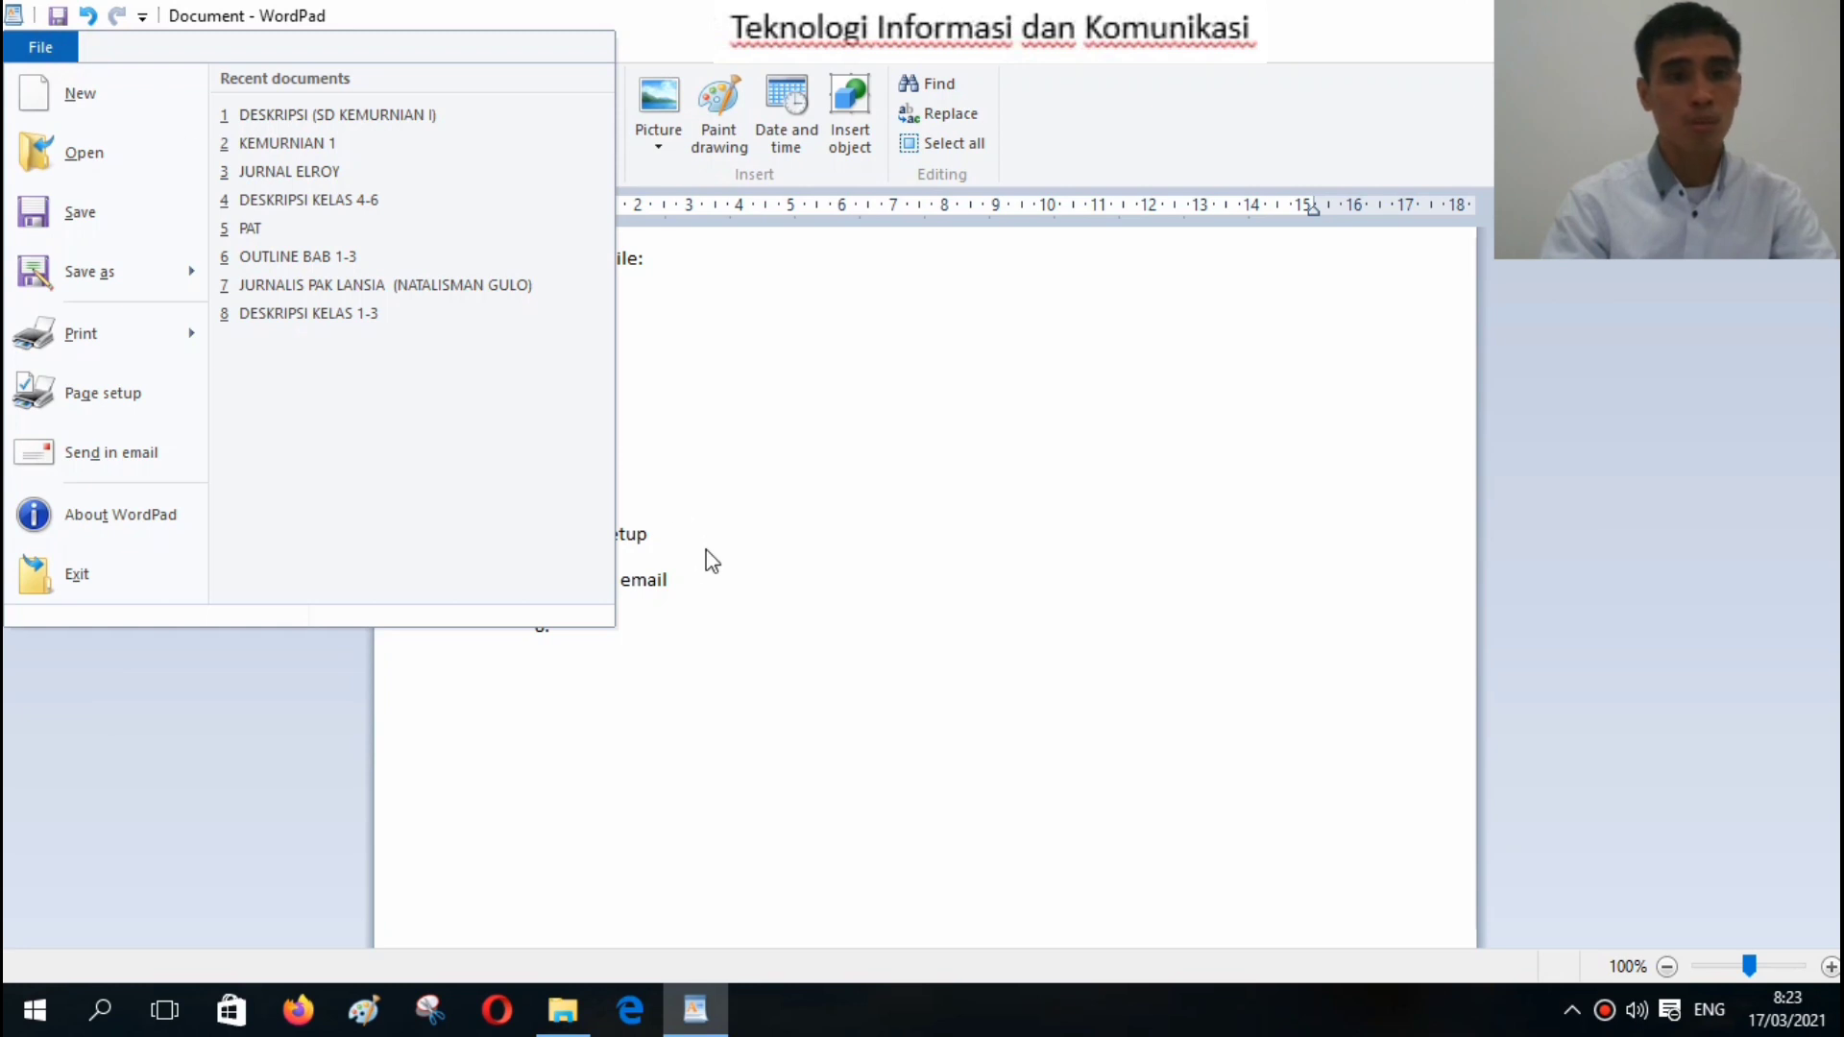
pyautogui.click(677, 594)
pyautogui.write('a')
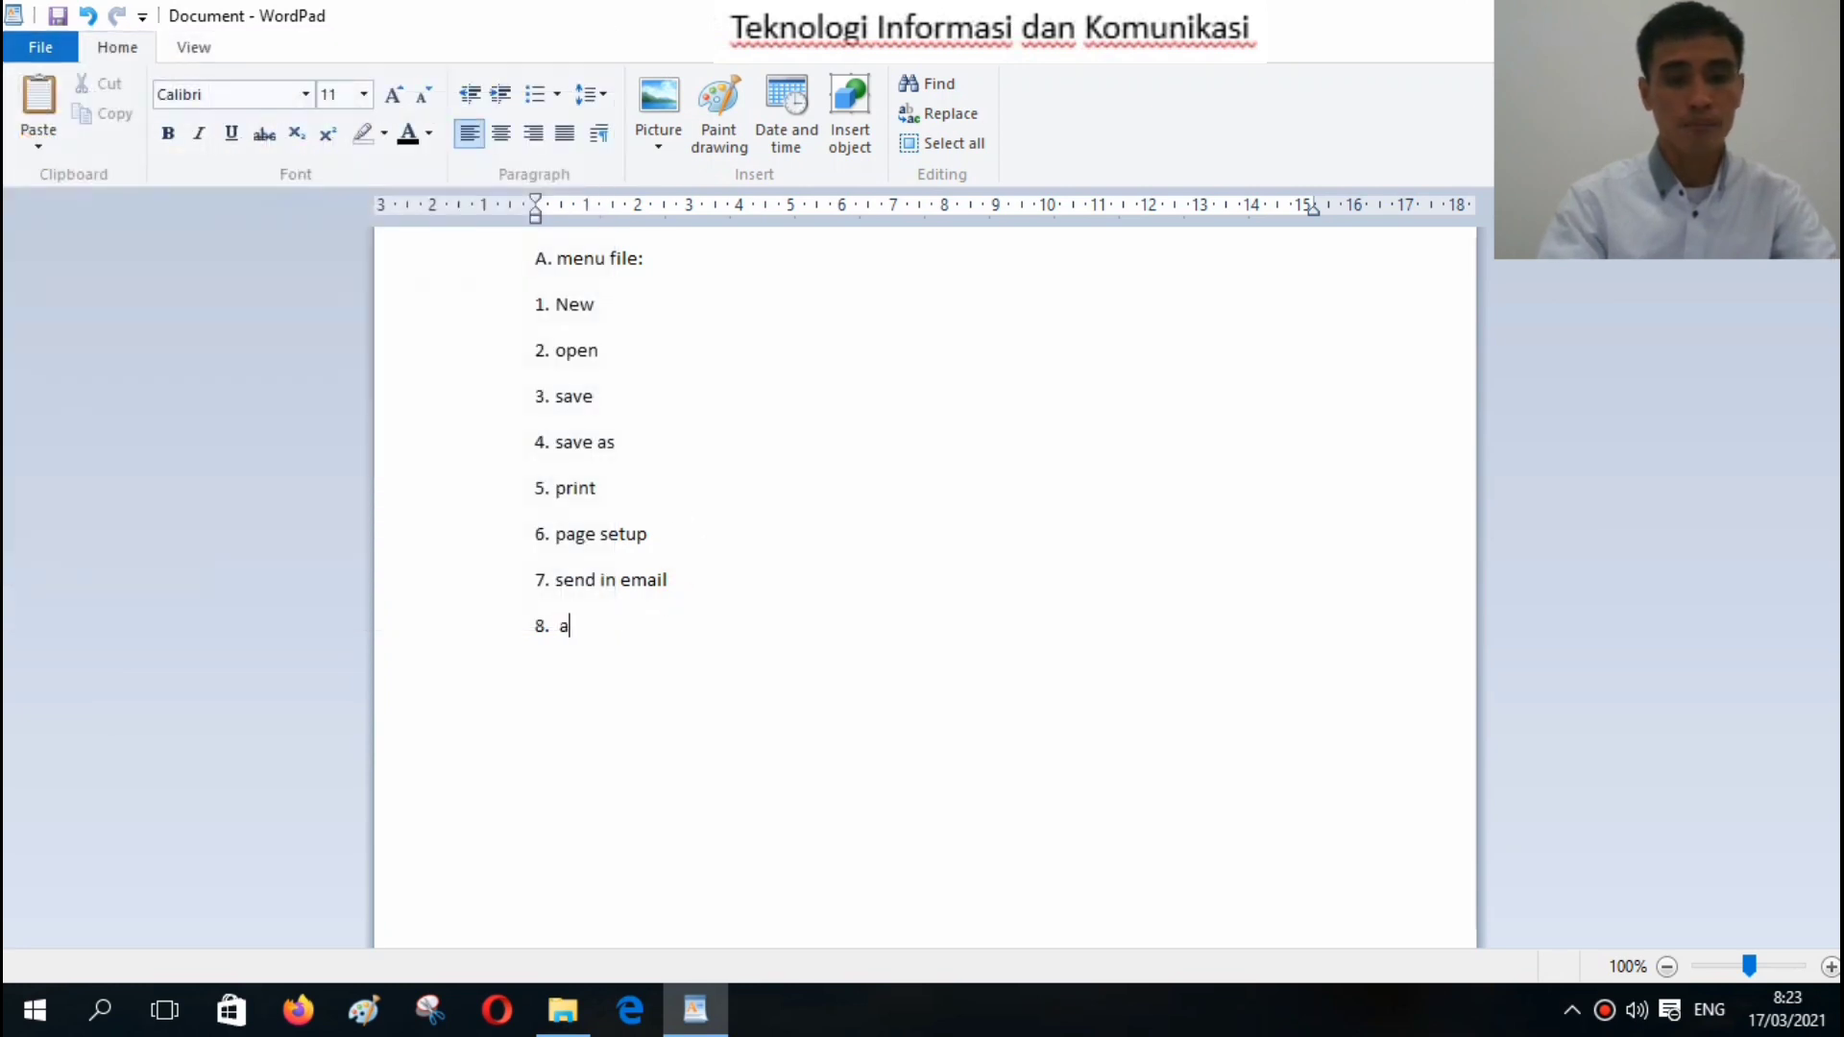
pyautogui.write('bout wor')
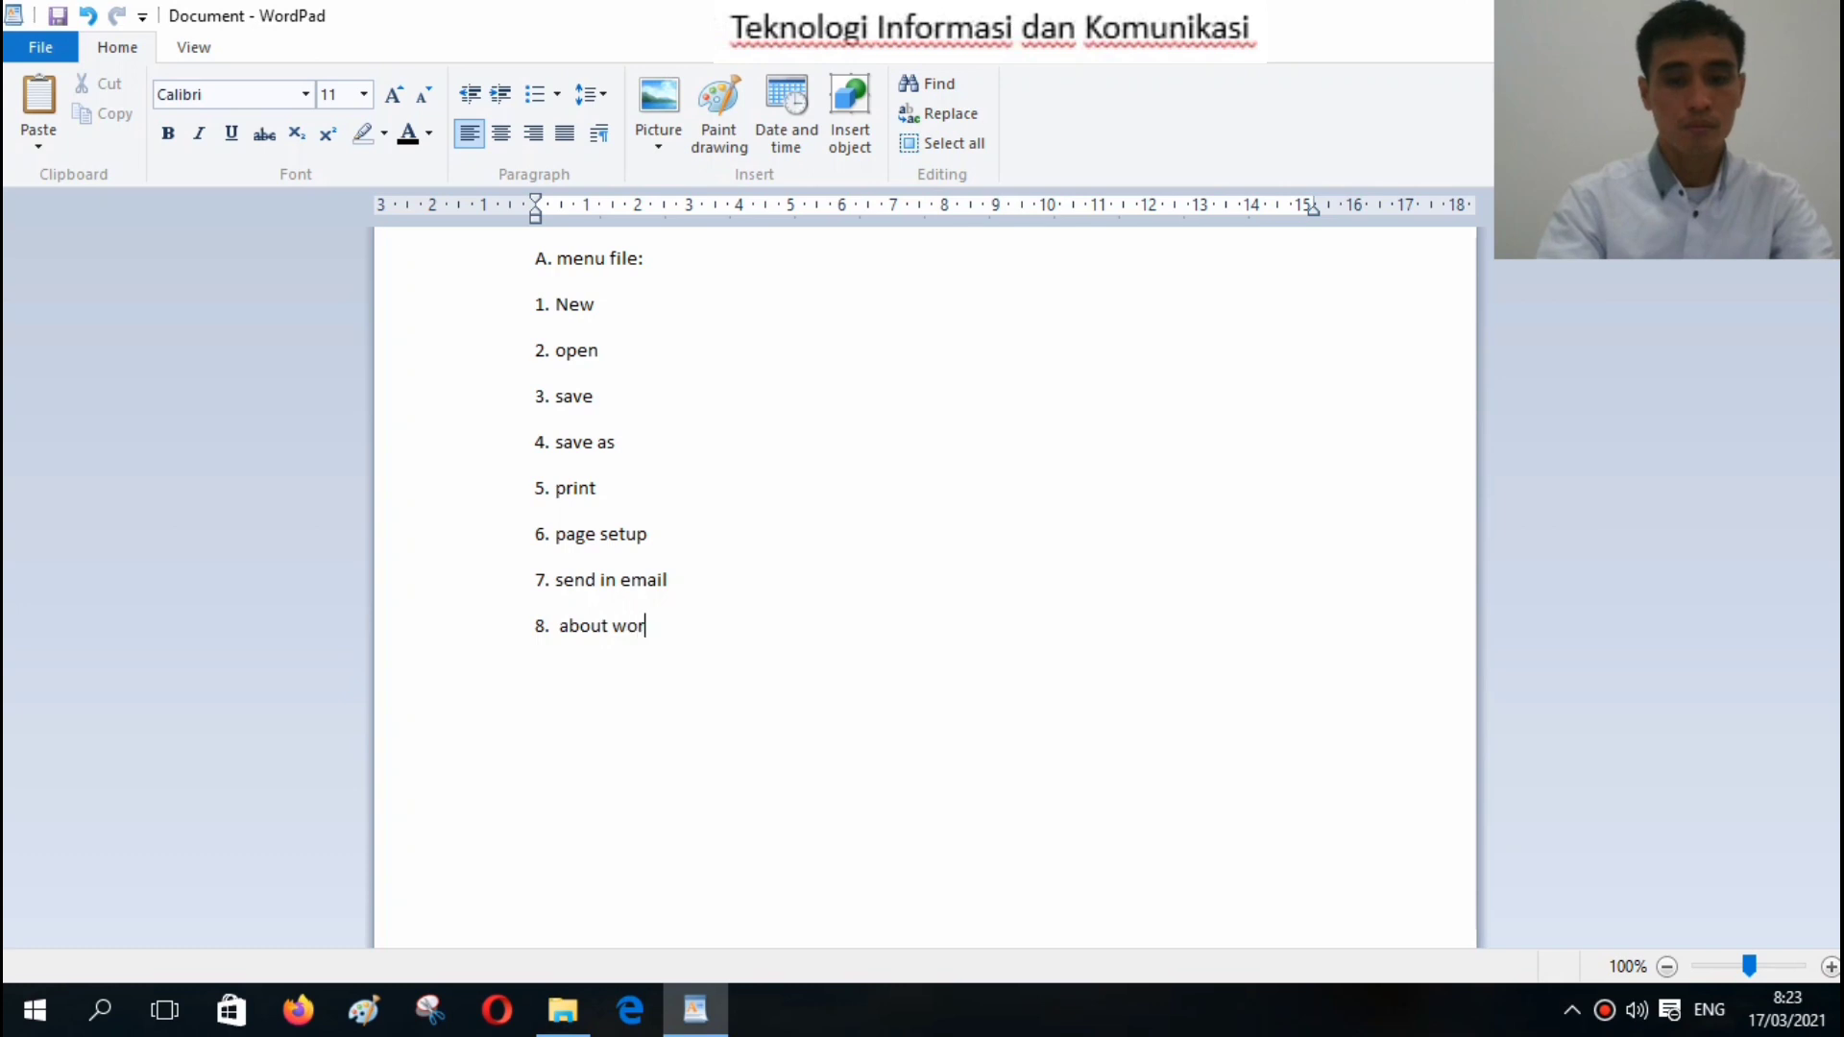
pyautogui.write('dpad')
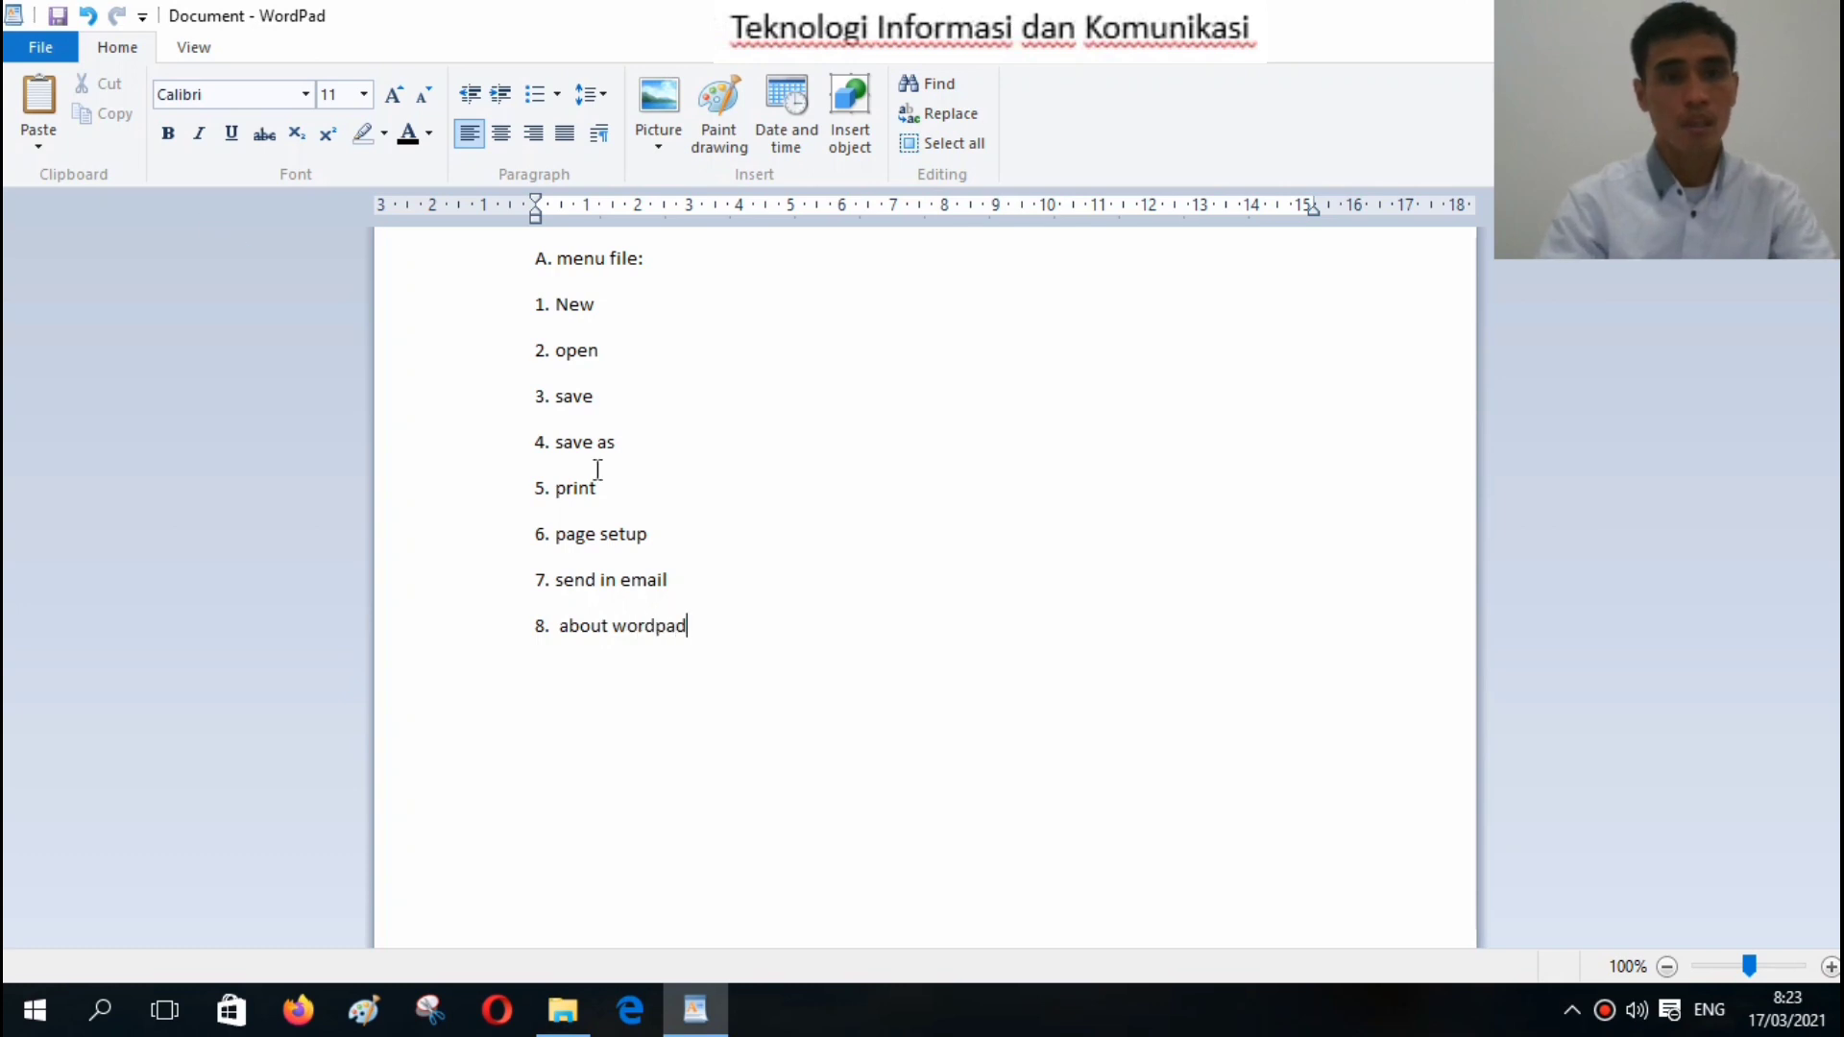
# Check the last File command and add the list item "9. exit" on a new line below item 8.
pyautogui.press('Return')
pyautogui.write('9.')
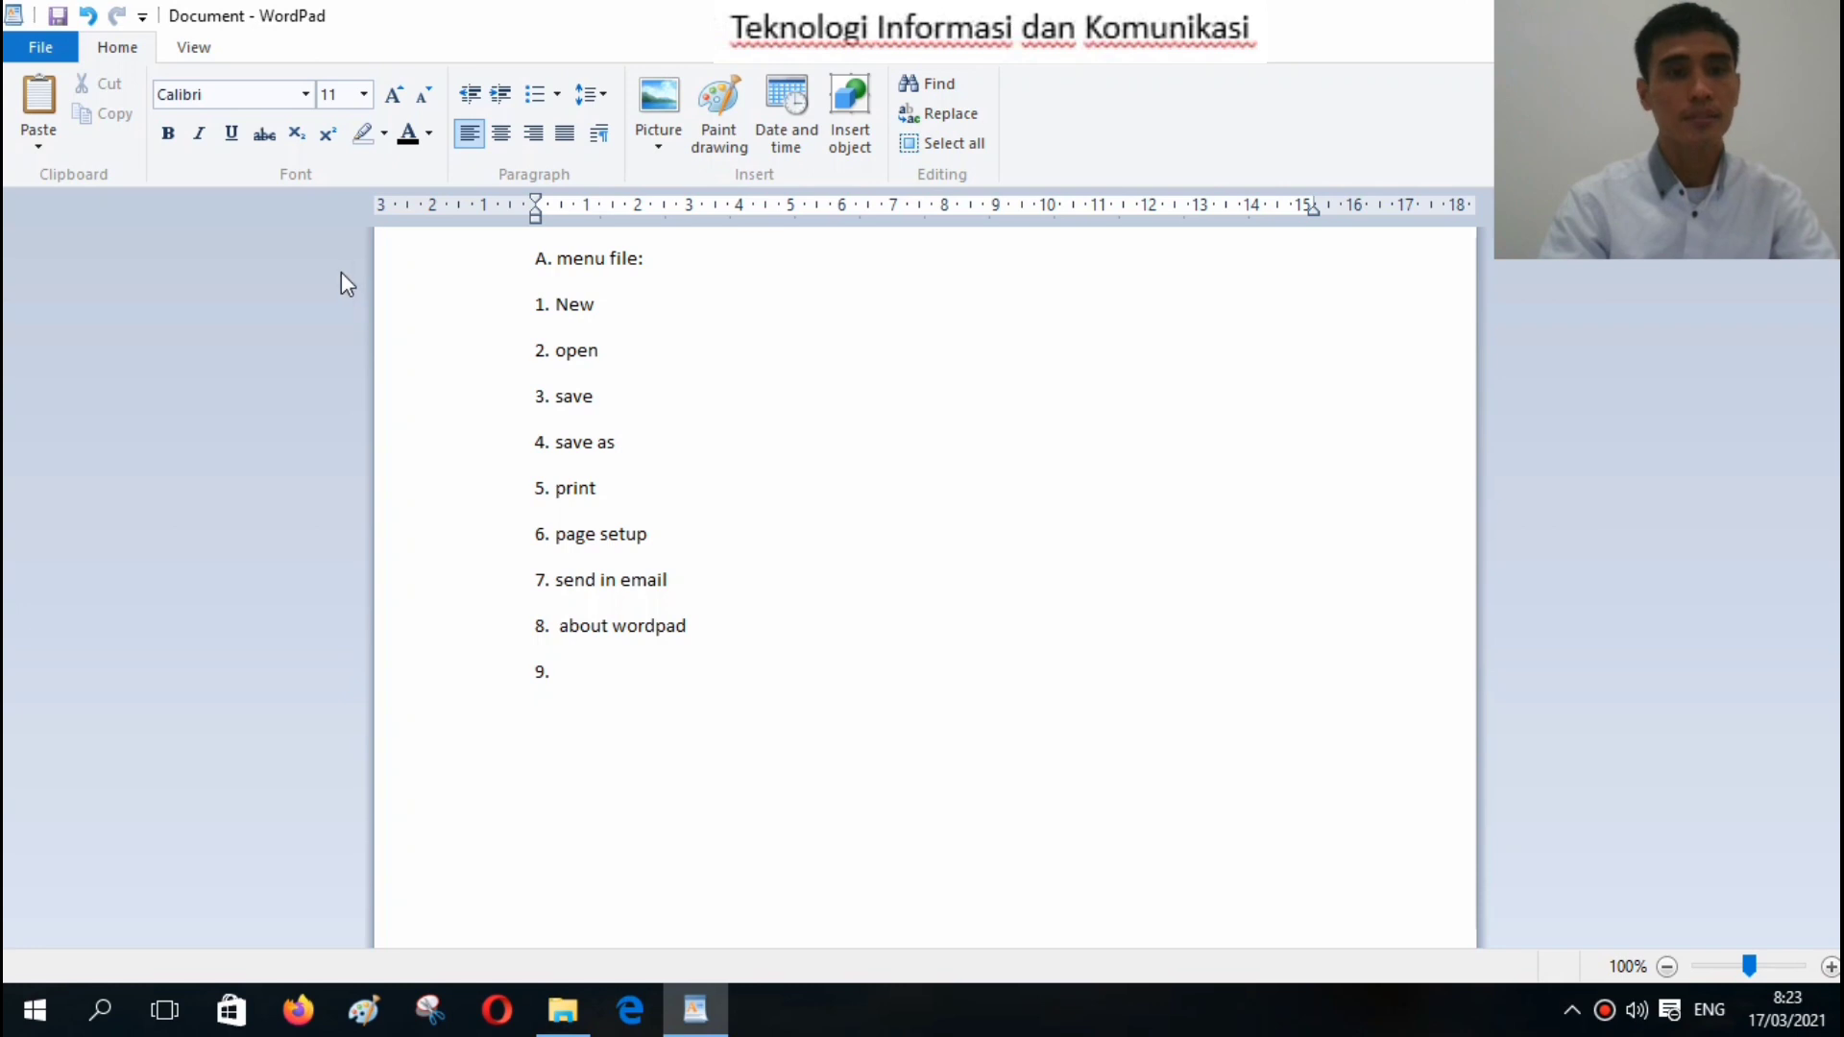
pyautogui.click(39, 48)
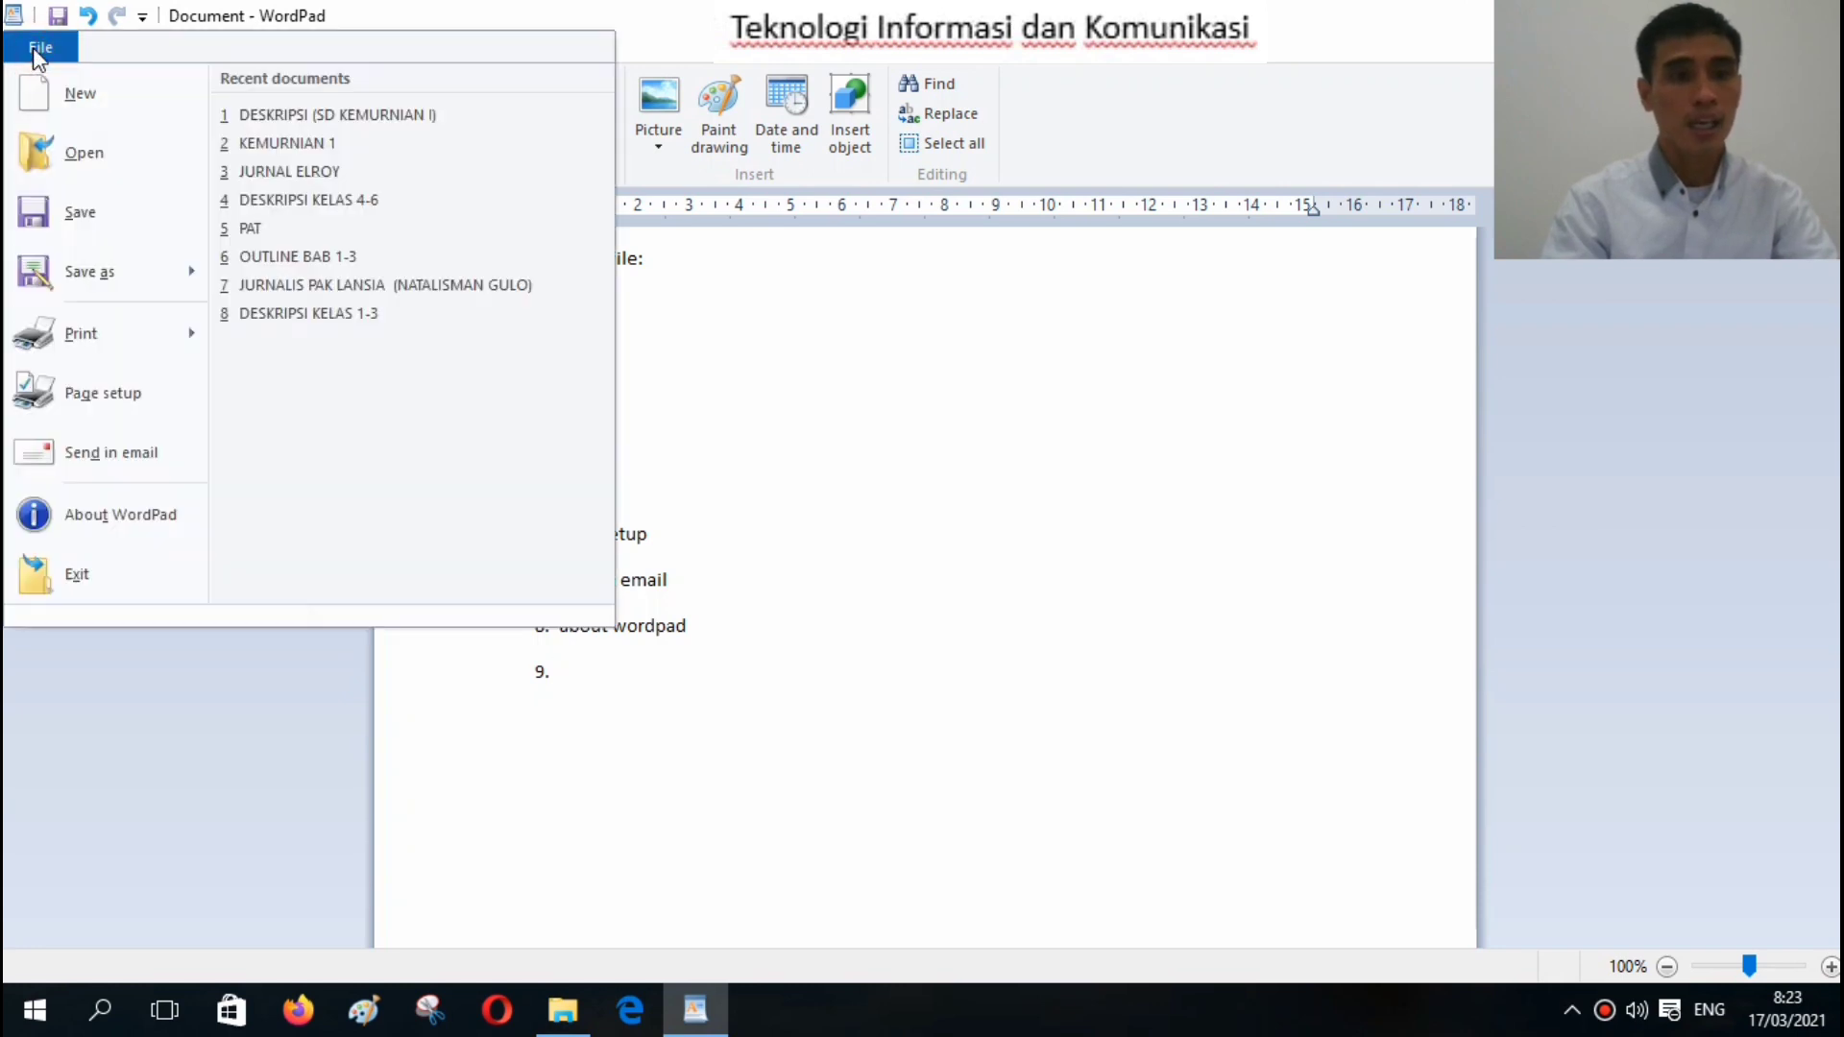
pyautogui.click(648, 695)
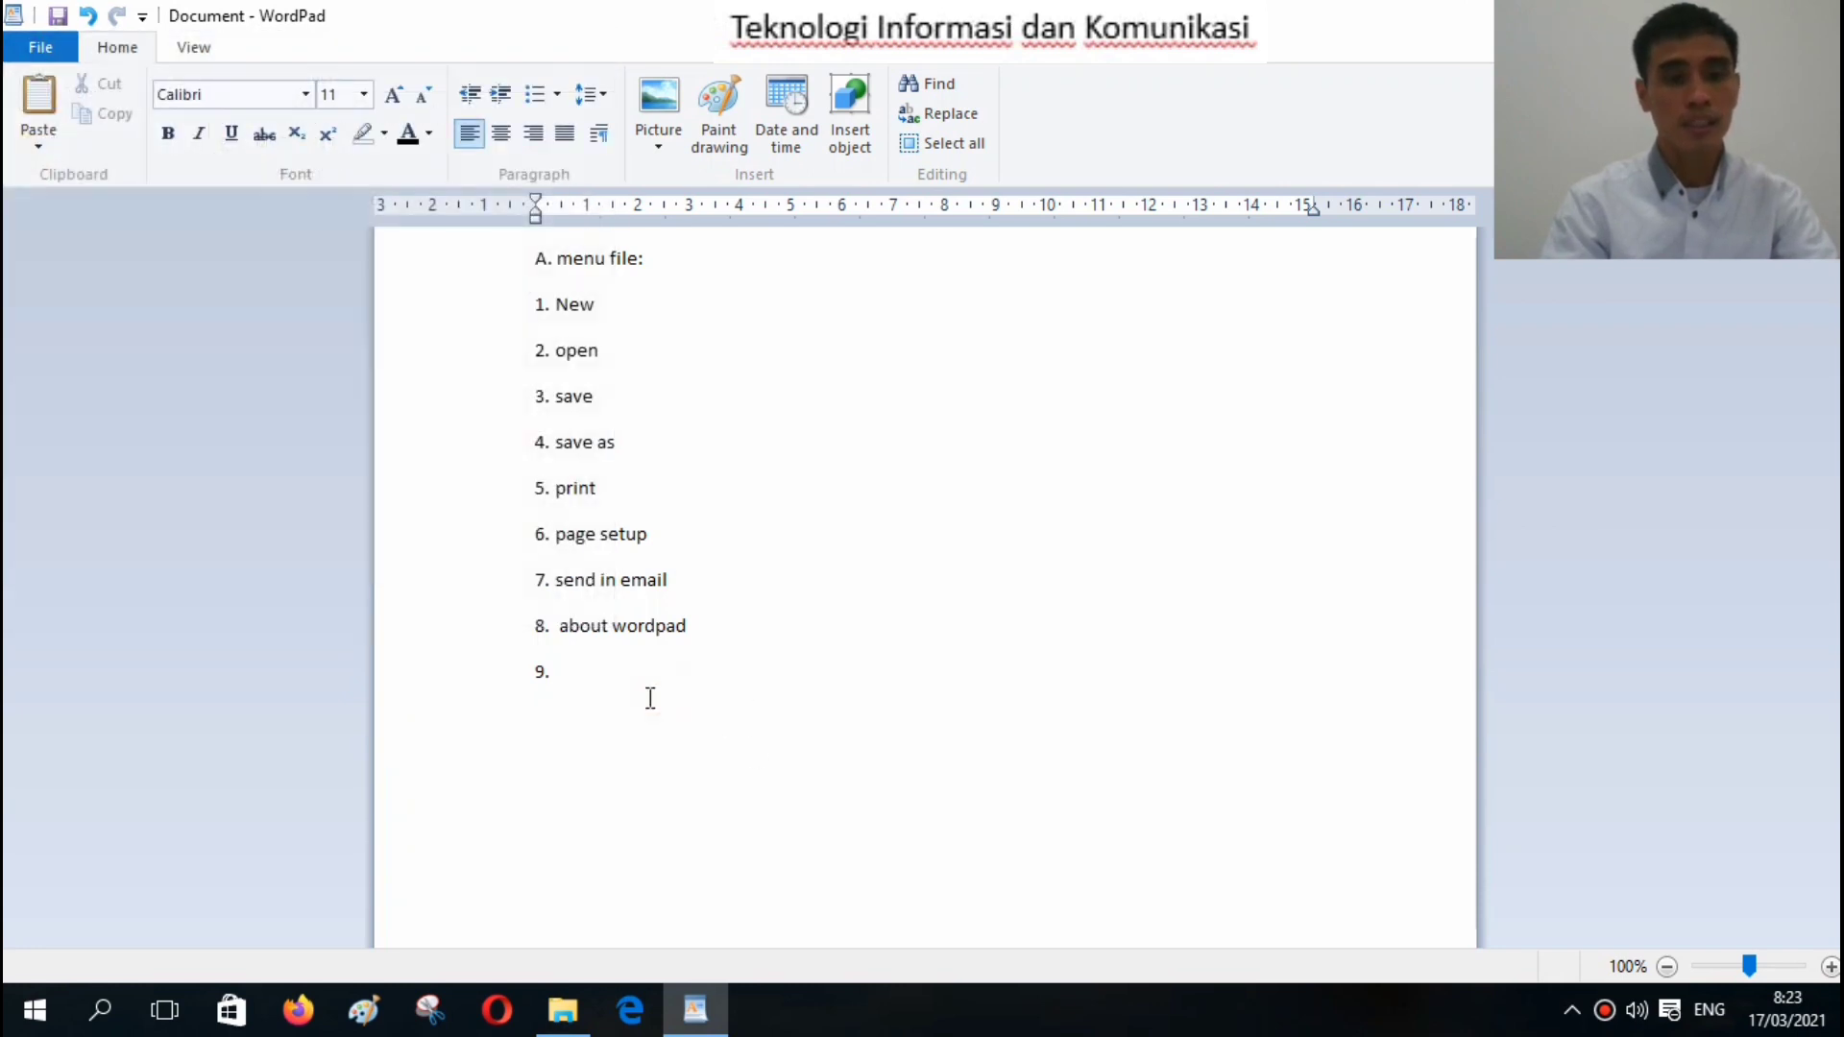
pyautogui.write('exit')
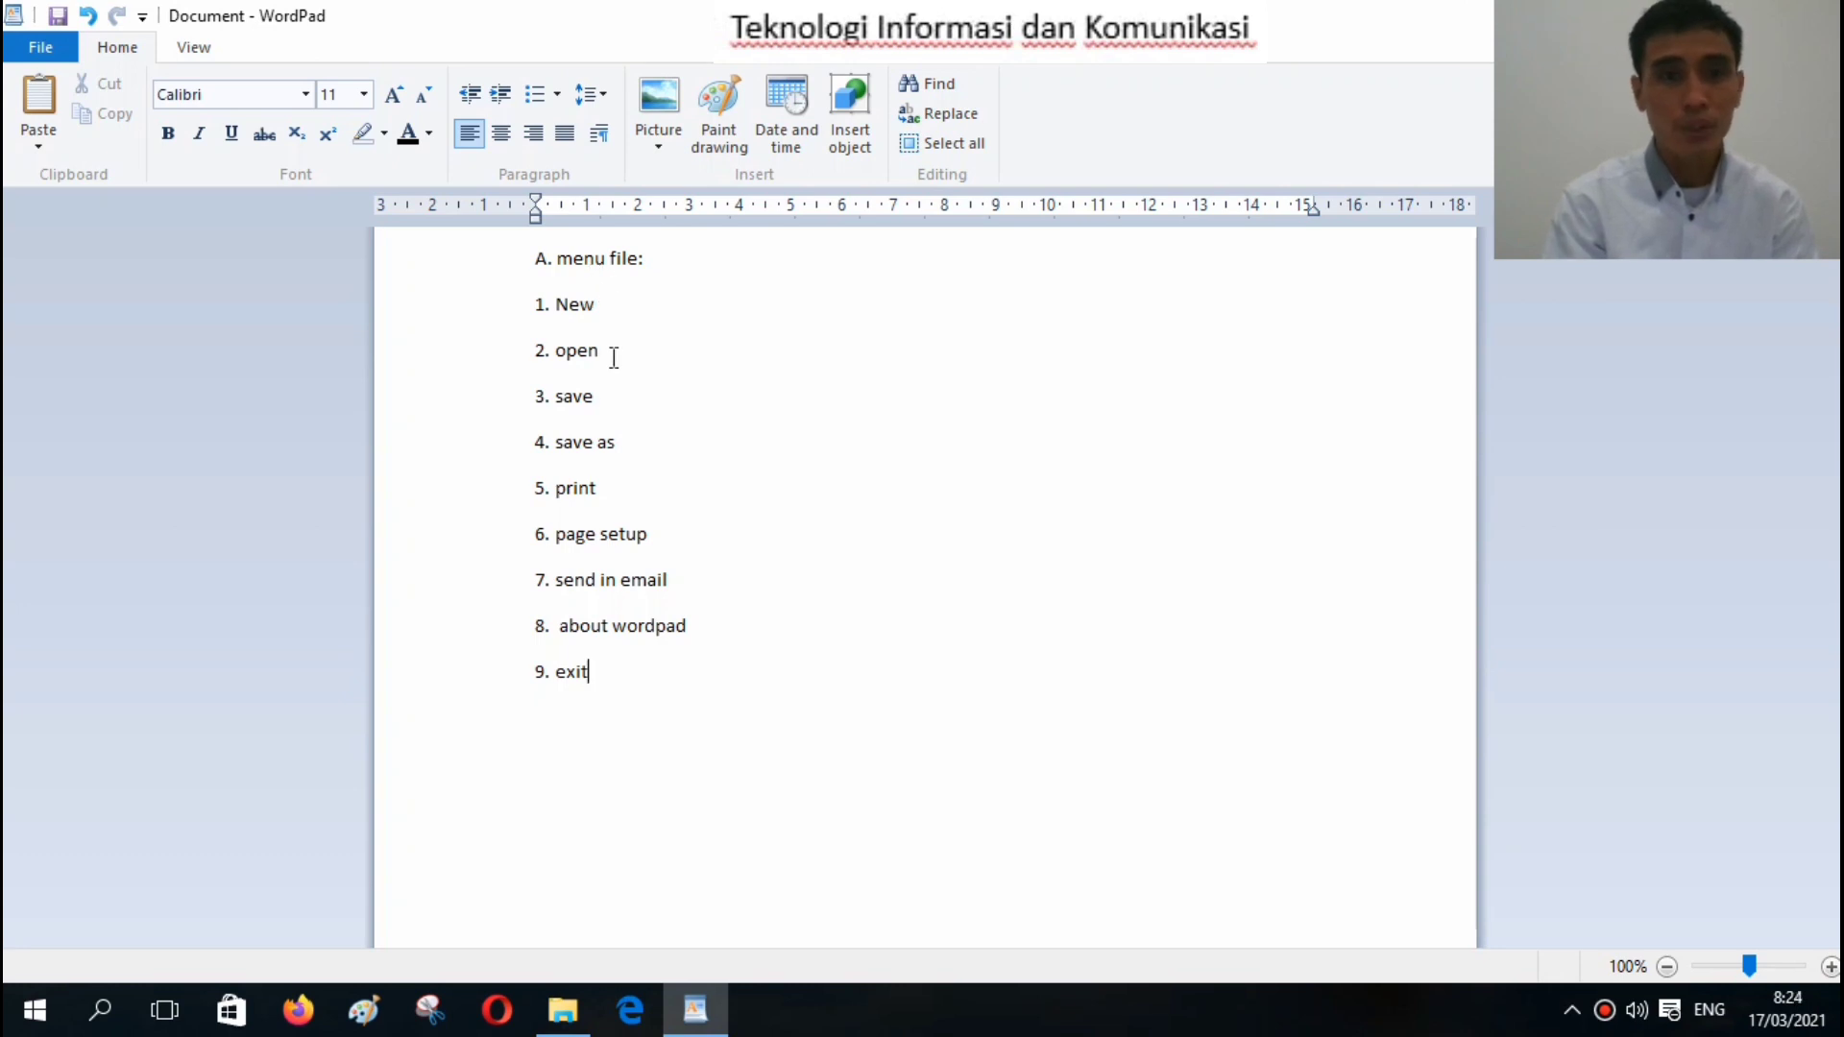
# Change item 1 to lowercase "new" and add a colon on the same line, spaced well away from the word.
pyautogui.click(565, 312)
pyautogui.press('Delete')
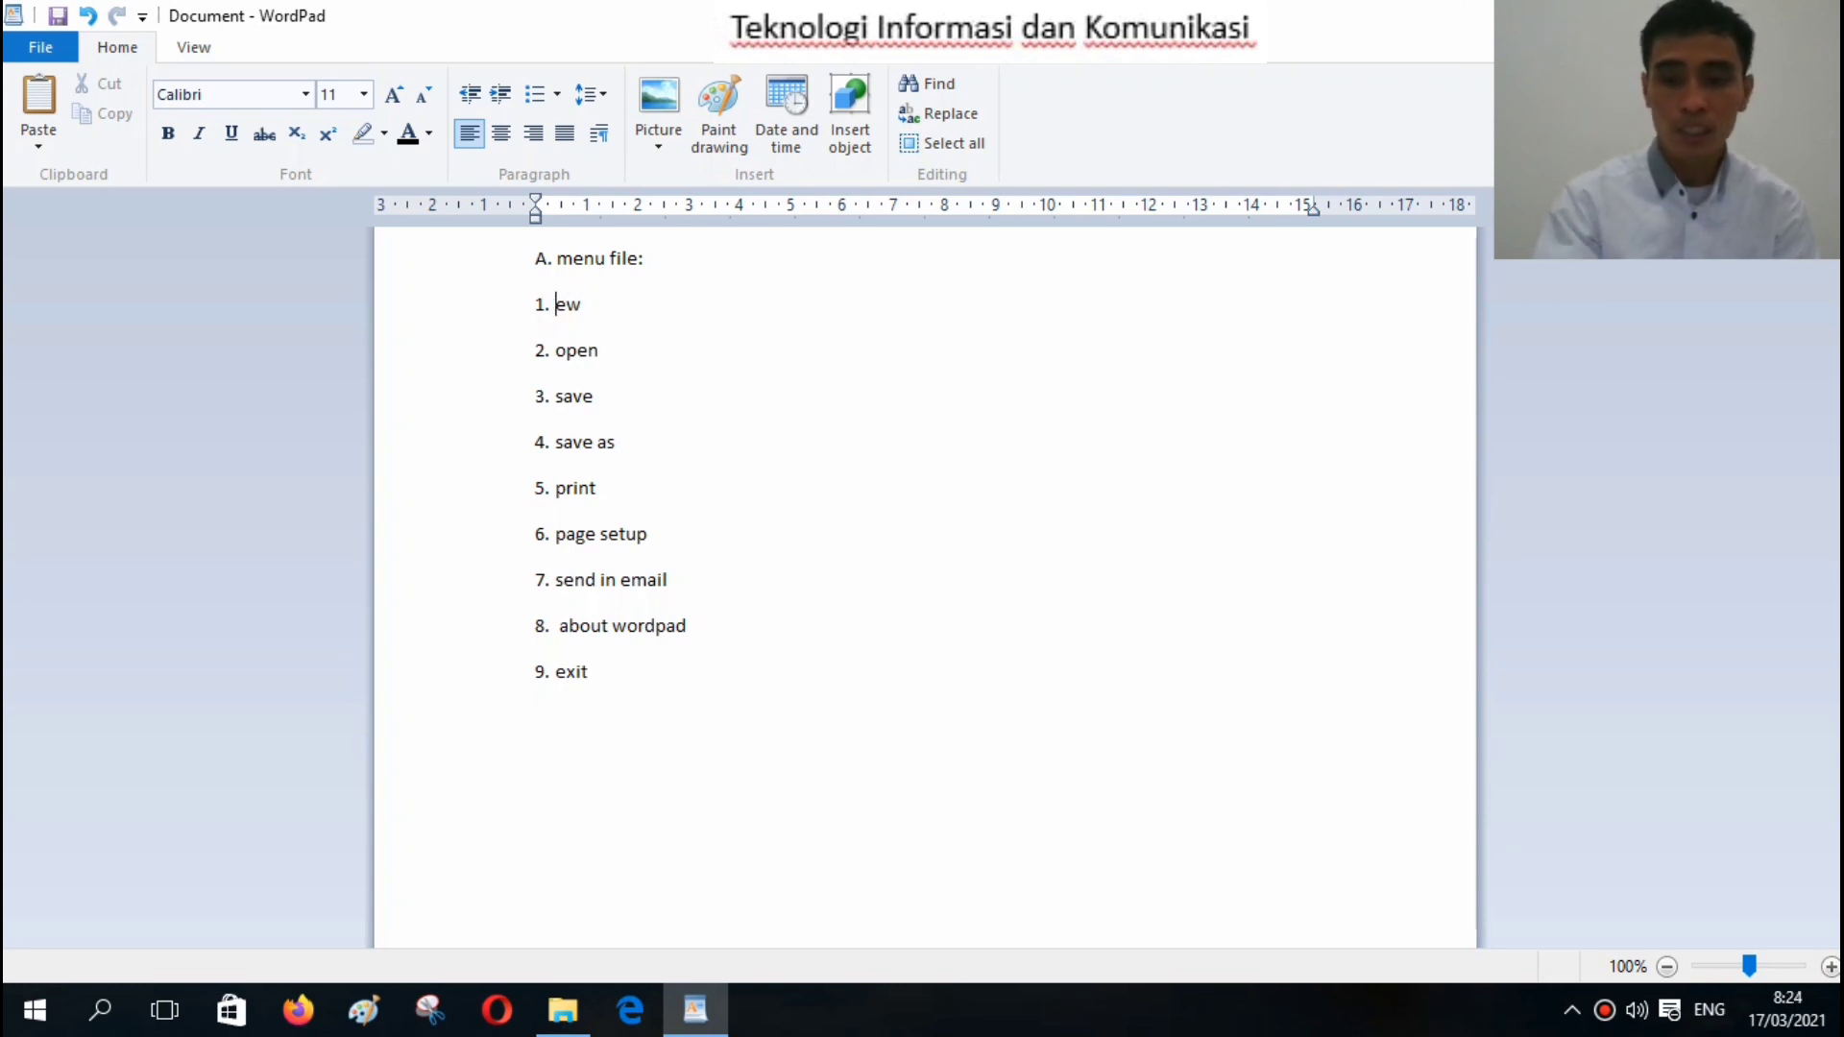
pyautogui.write('new')
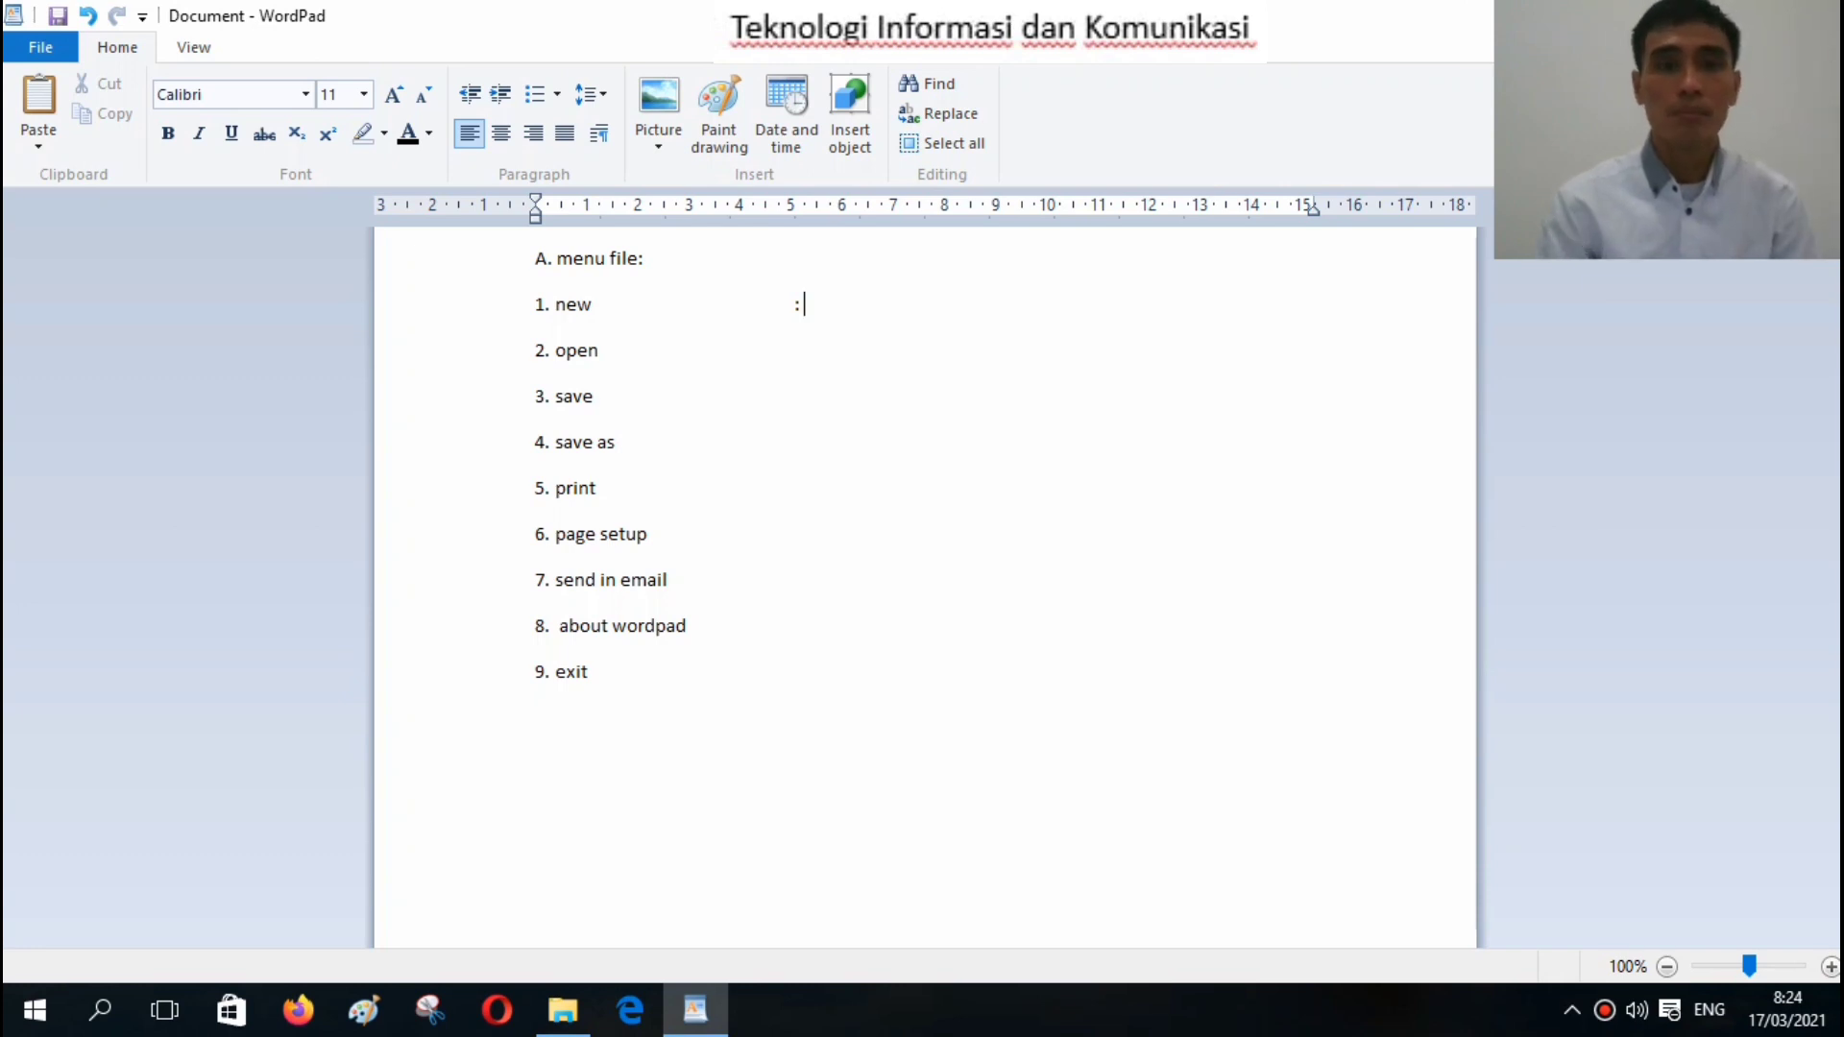
# Write the description "membuka dokumen baru" after the colon of item 1.
pyautogui.write('memb')
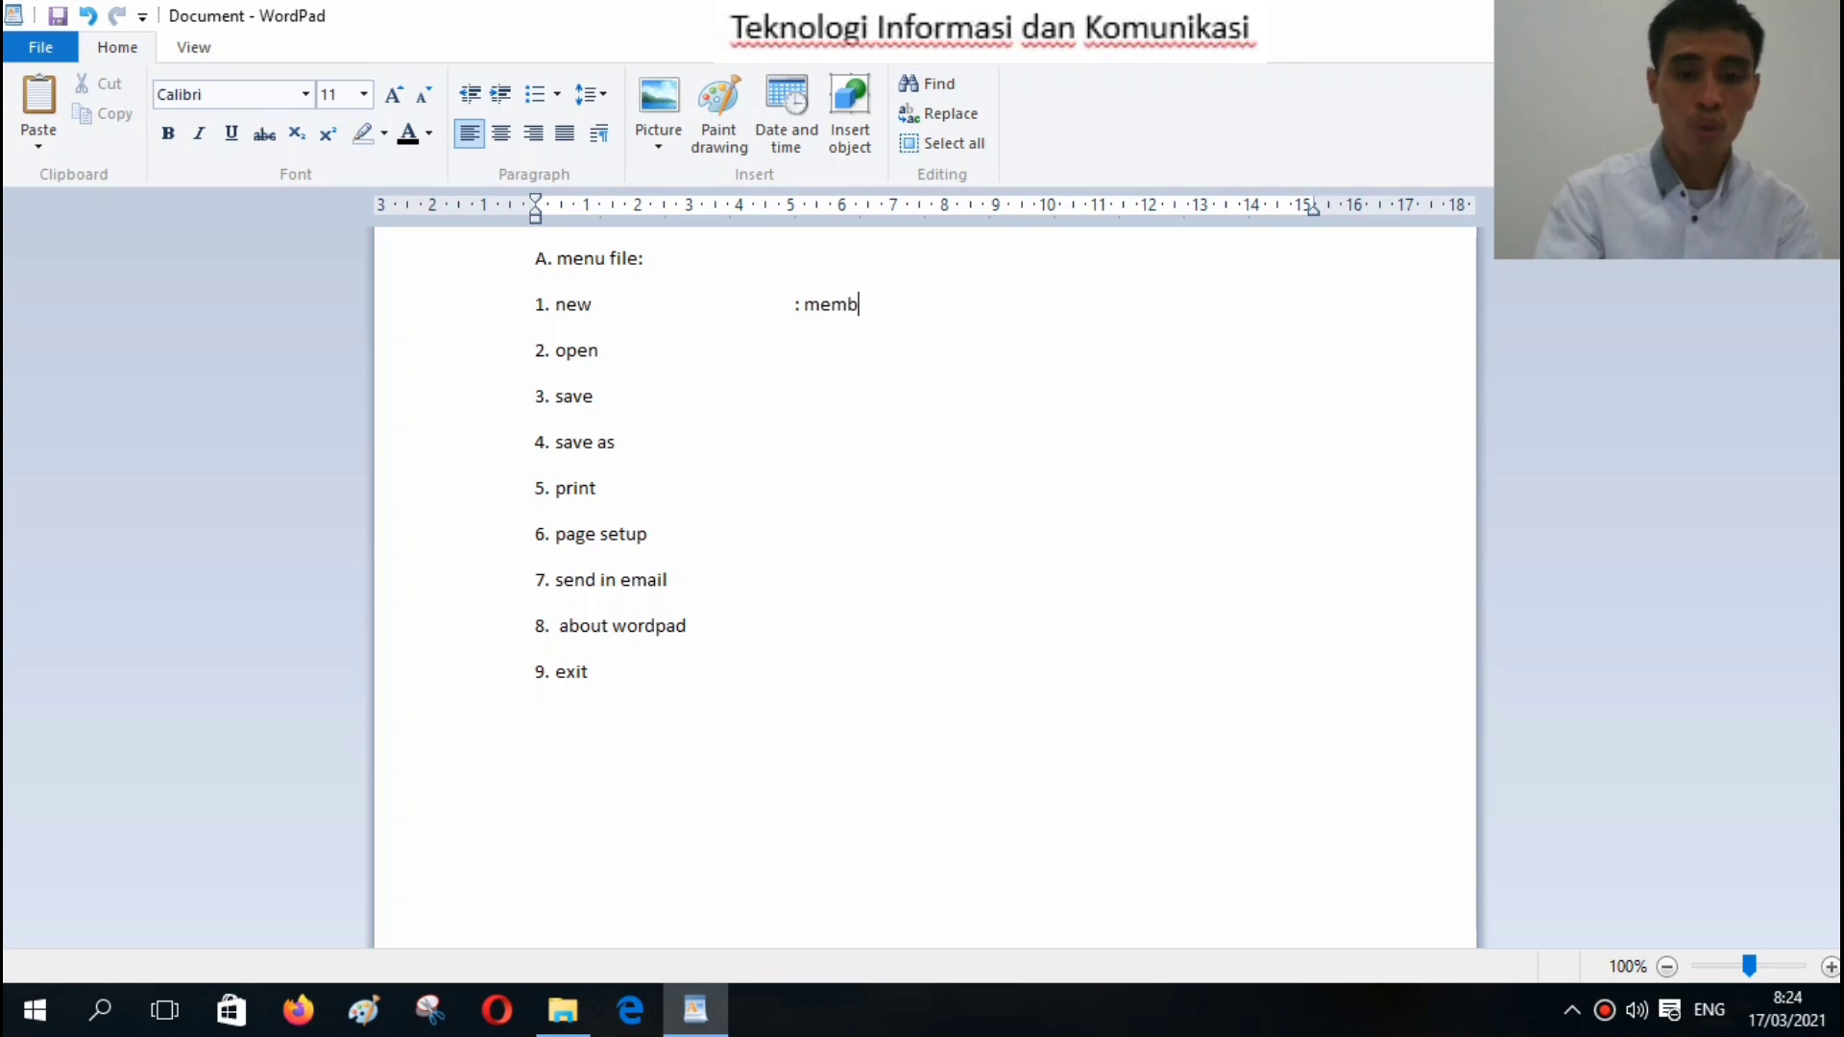
pyautogui.write('uka dokemn')
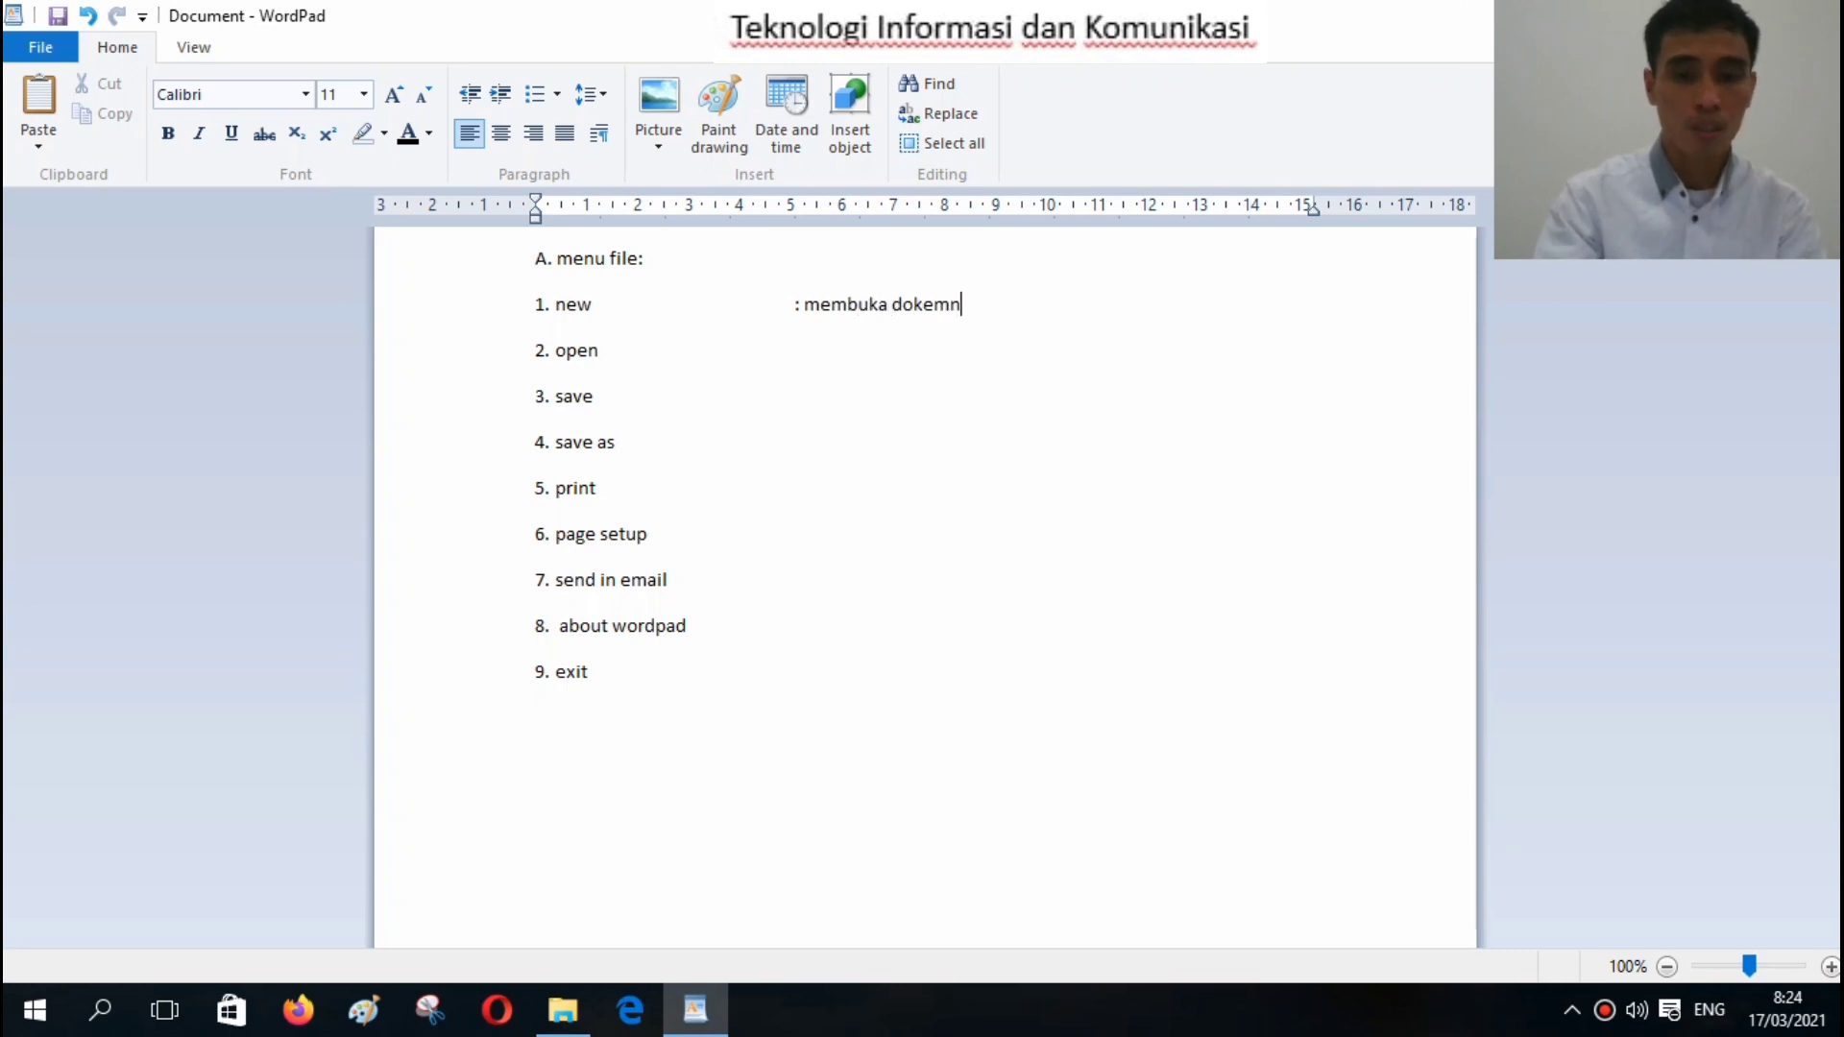
pyautogui.press('BackSpace')
pyautogui.press('BackSpace')
pyautogui.press('BackSpace')
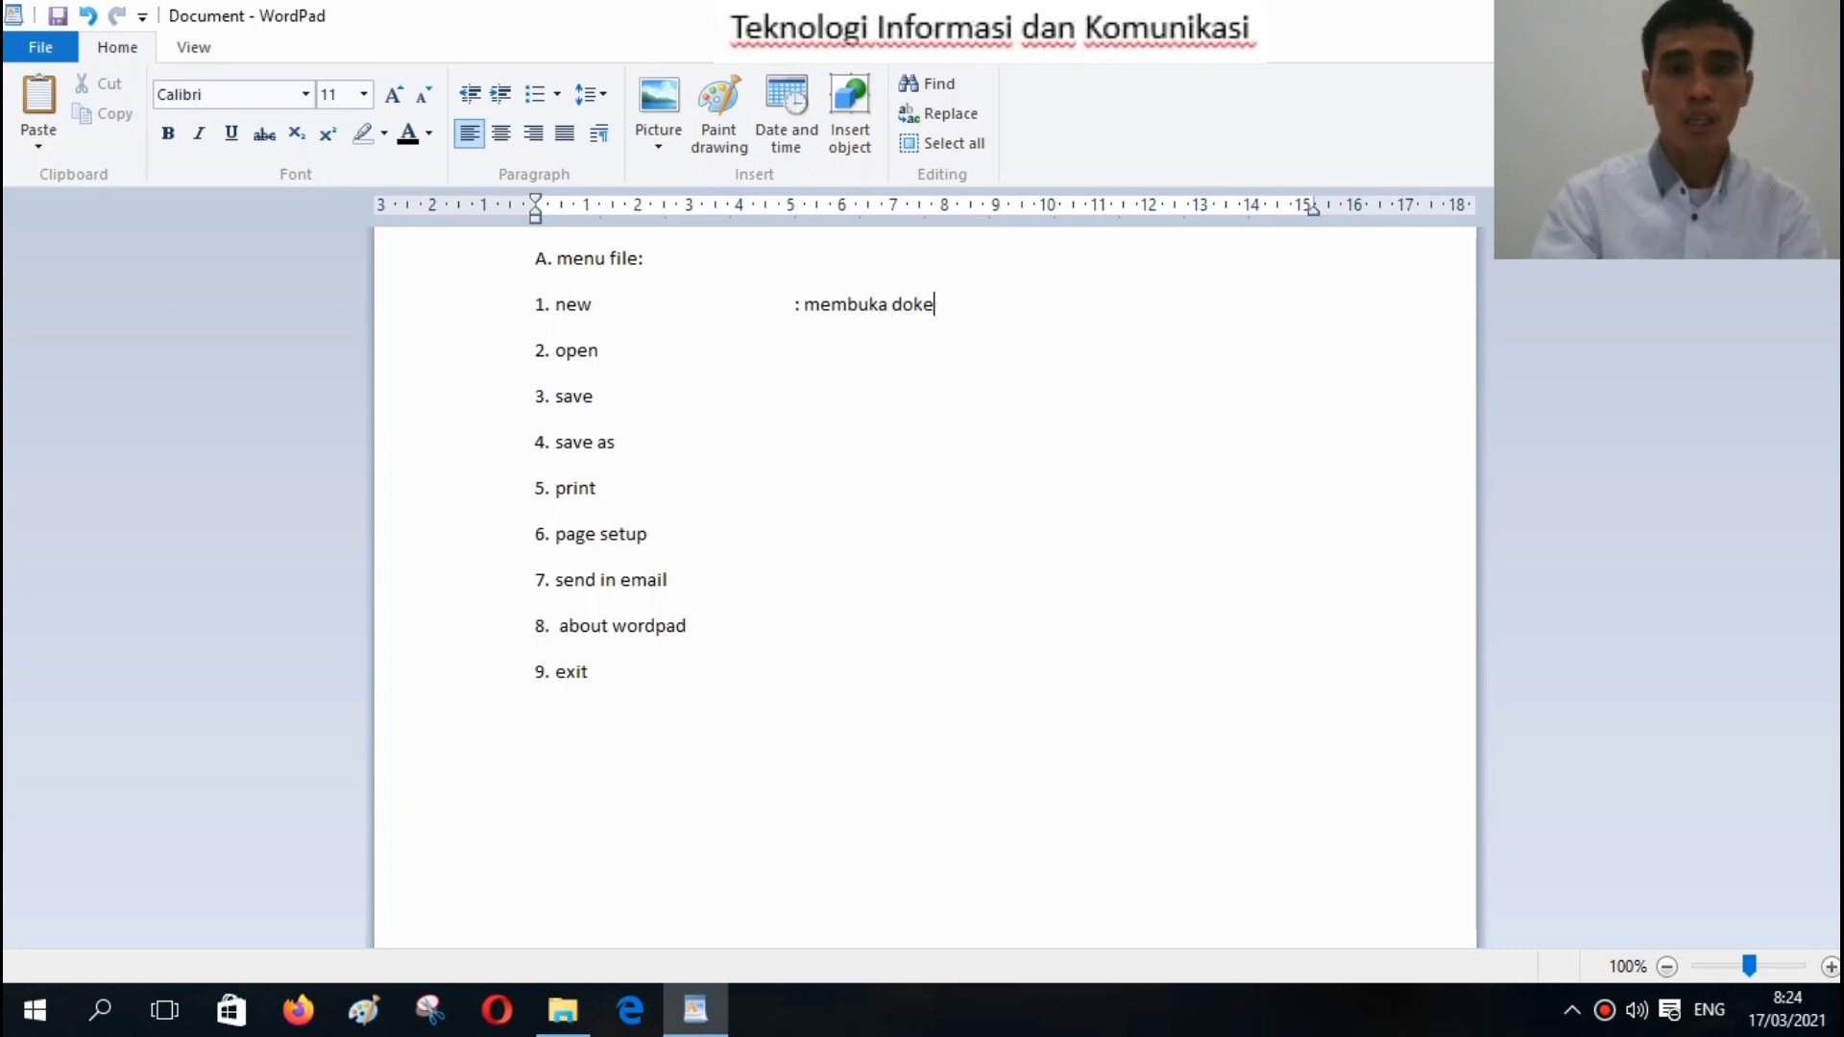
pyautogui.write('umen baru')
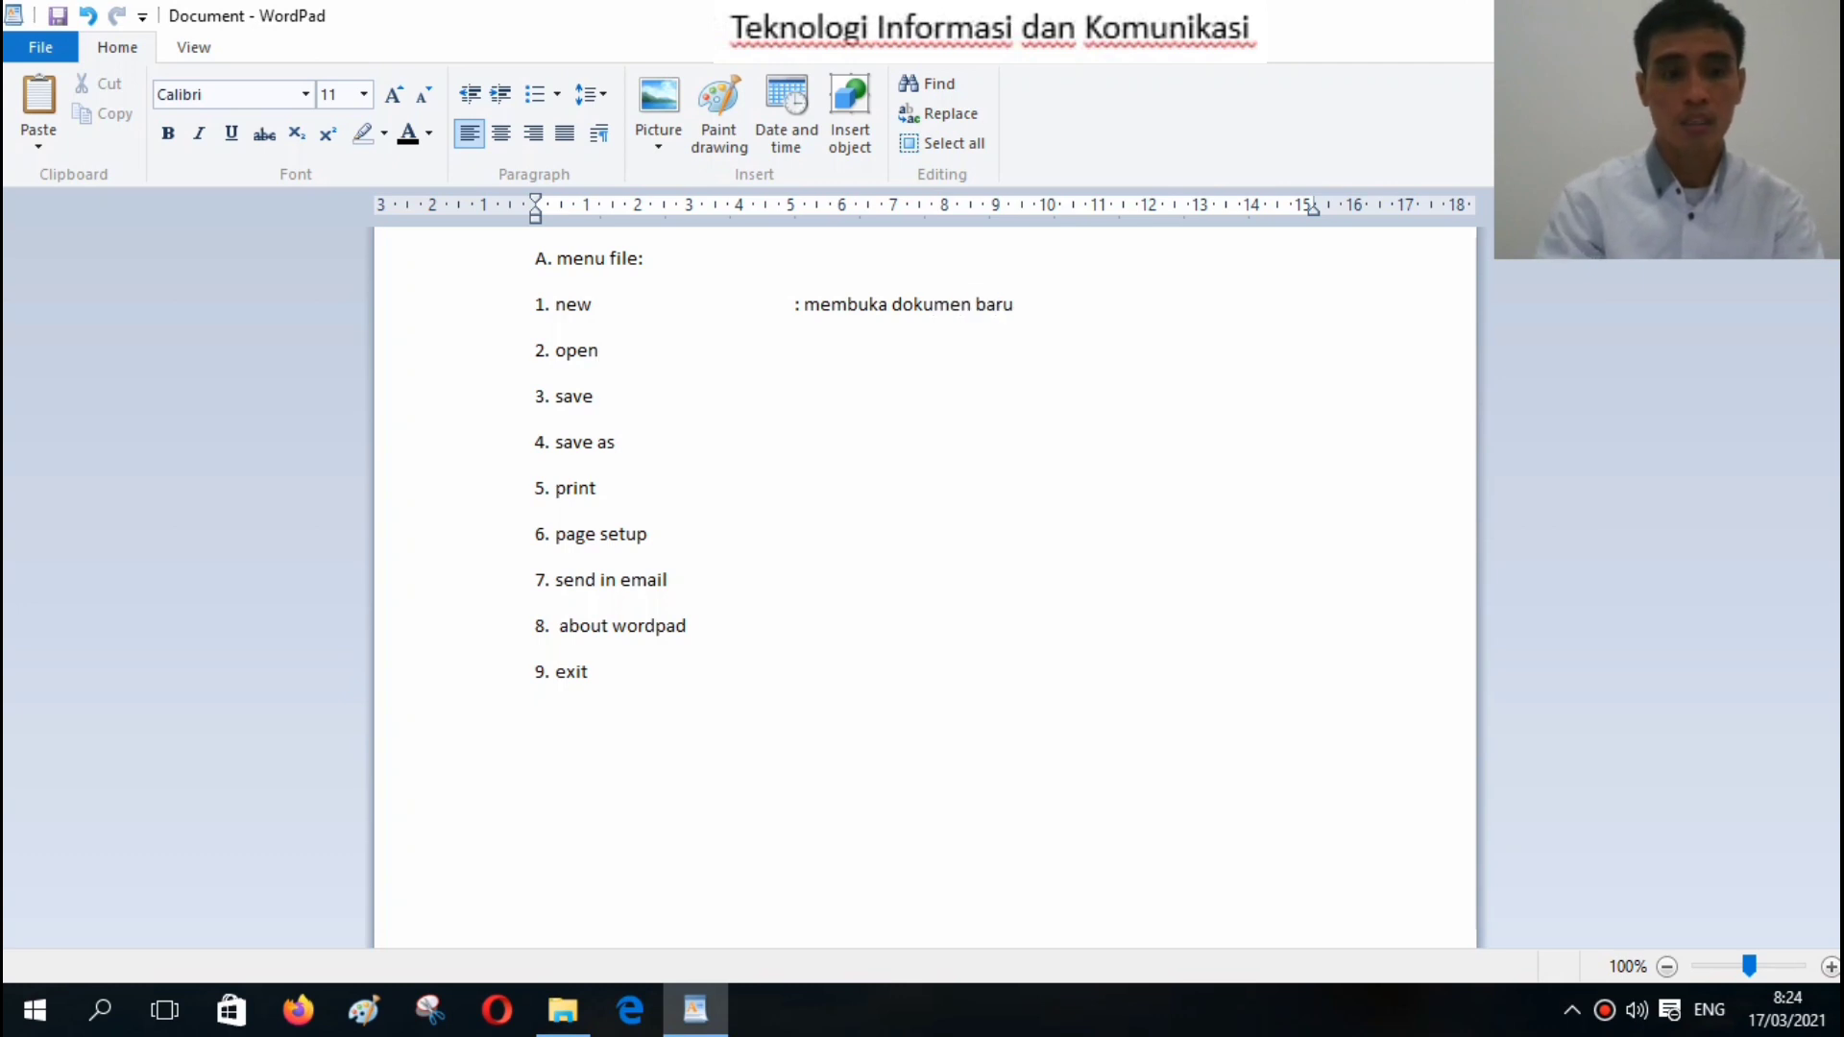
# Change the word "membuka" to "membuat" in the description of item 1.
pyautogui.press('Down')
pyautogui.press('Up')
pyautogui.press('Right')
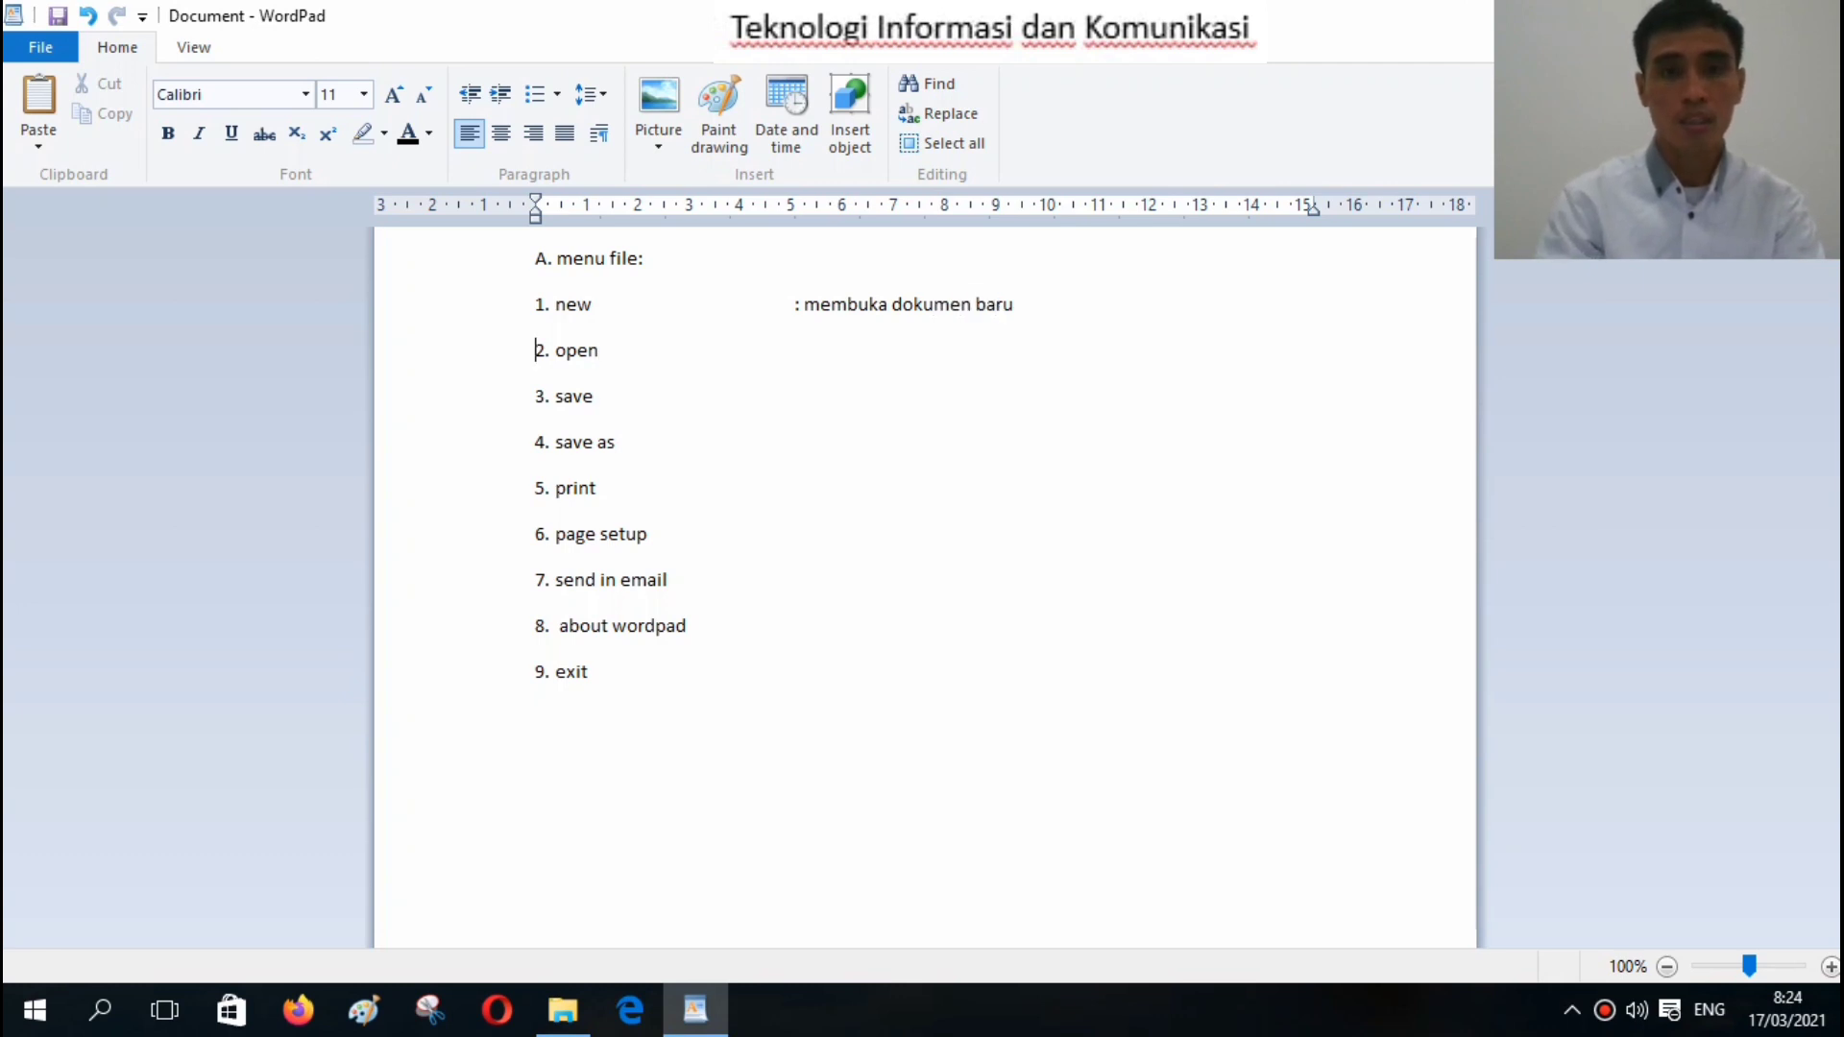
pyautogui.click(884, 305)
pyautogui.press('BackSpace')
pyautogui.press('BackSpace')
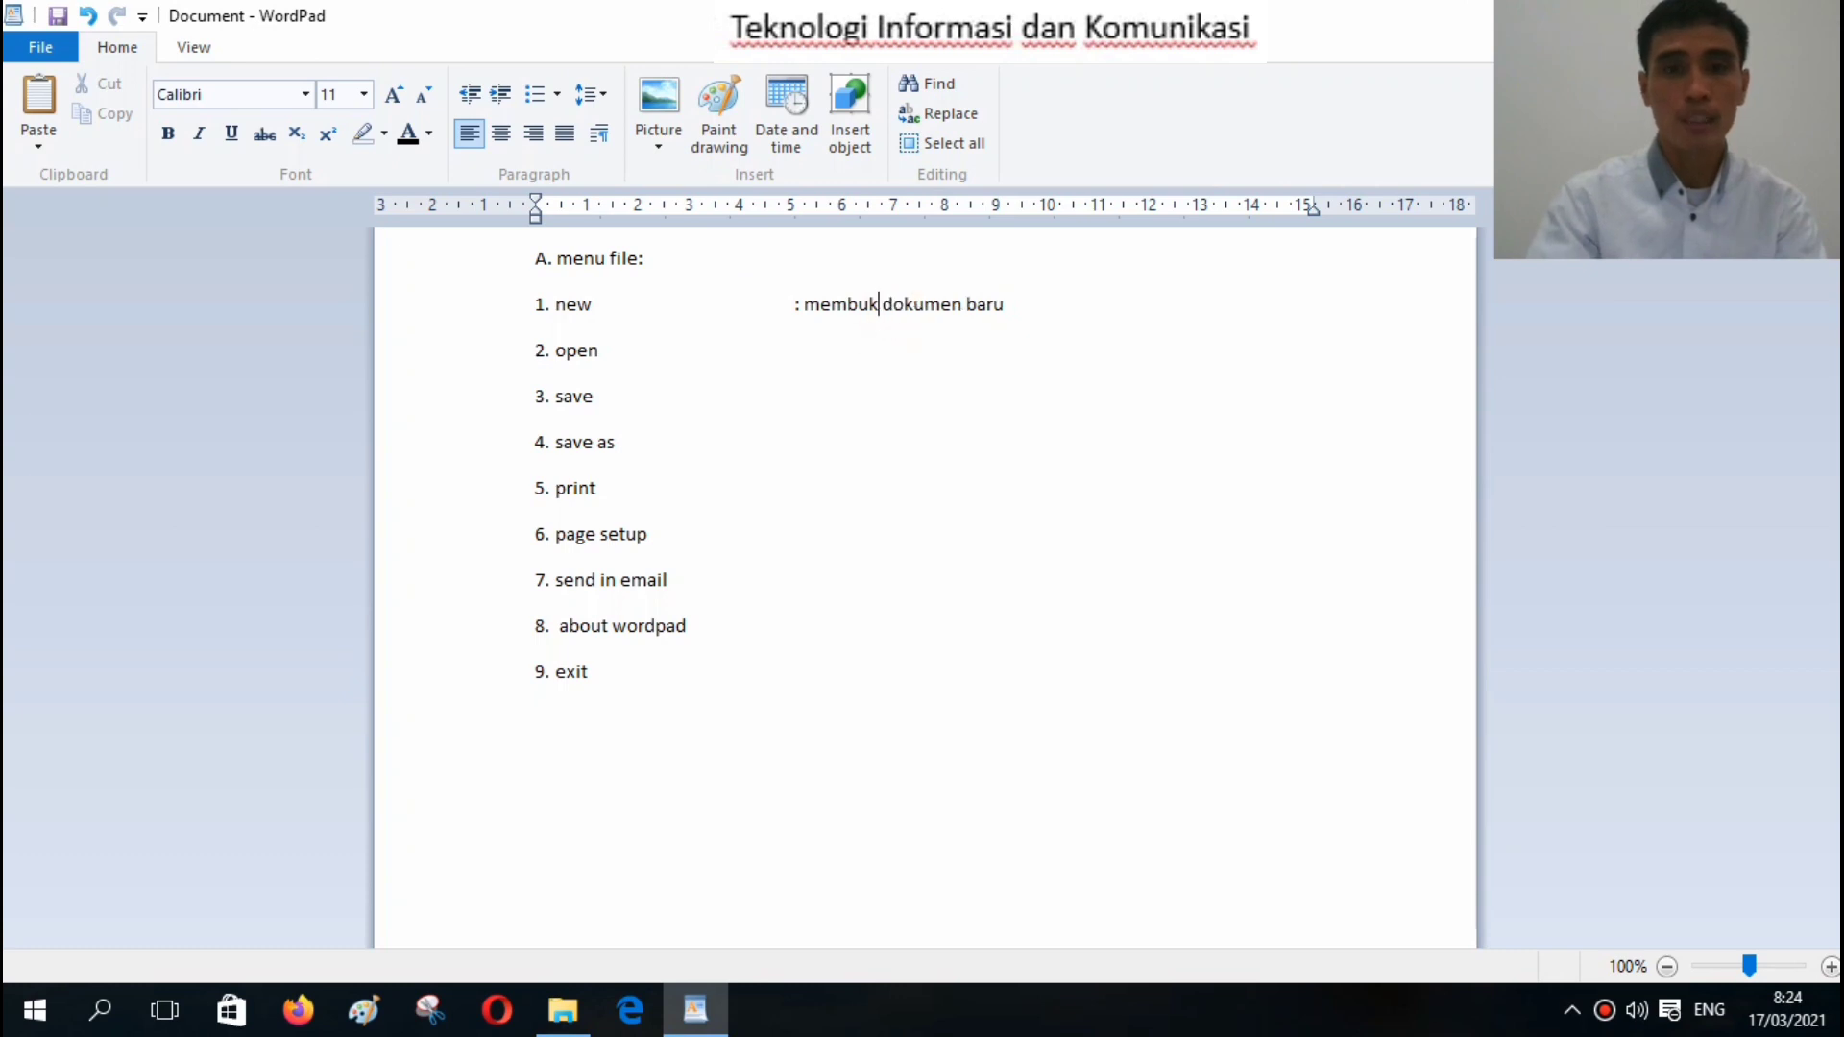
pyautogui.write('at')
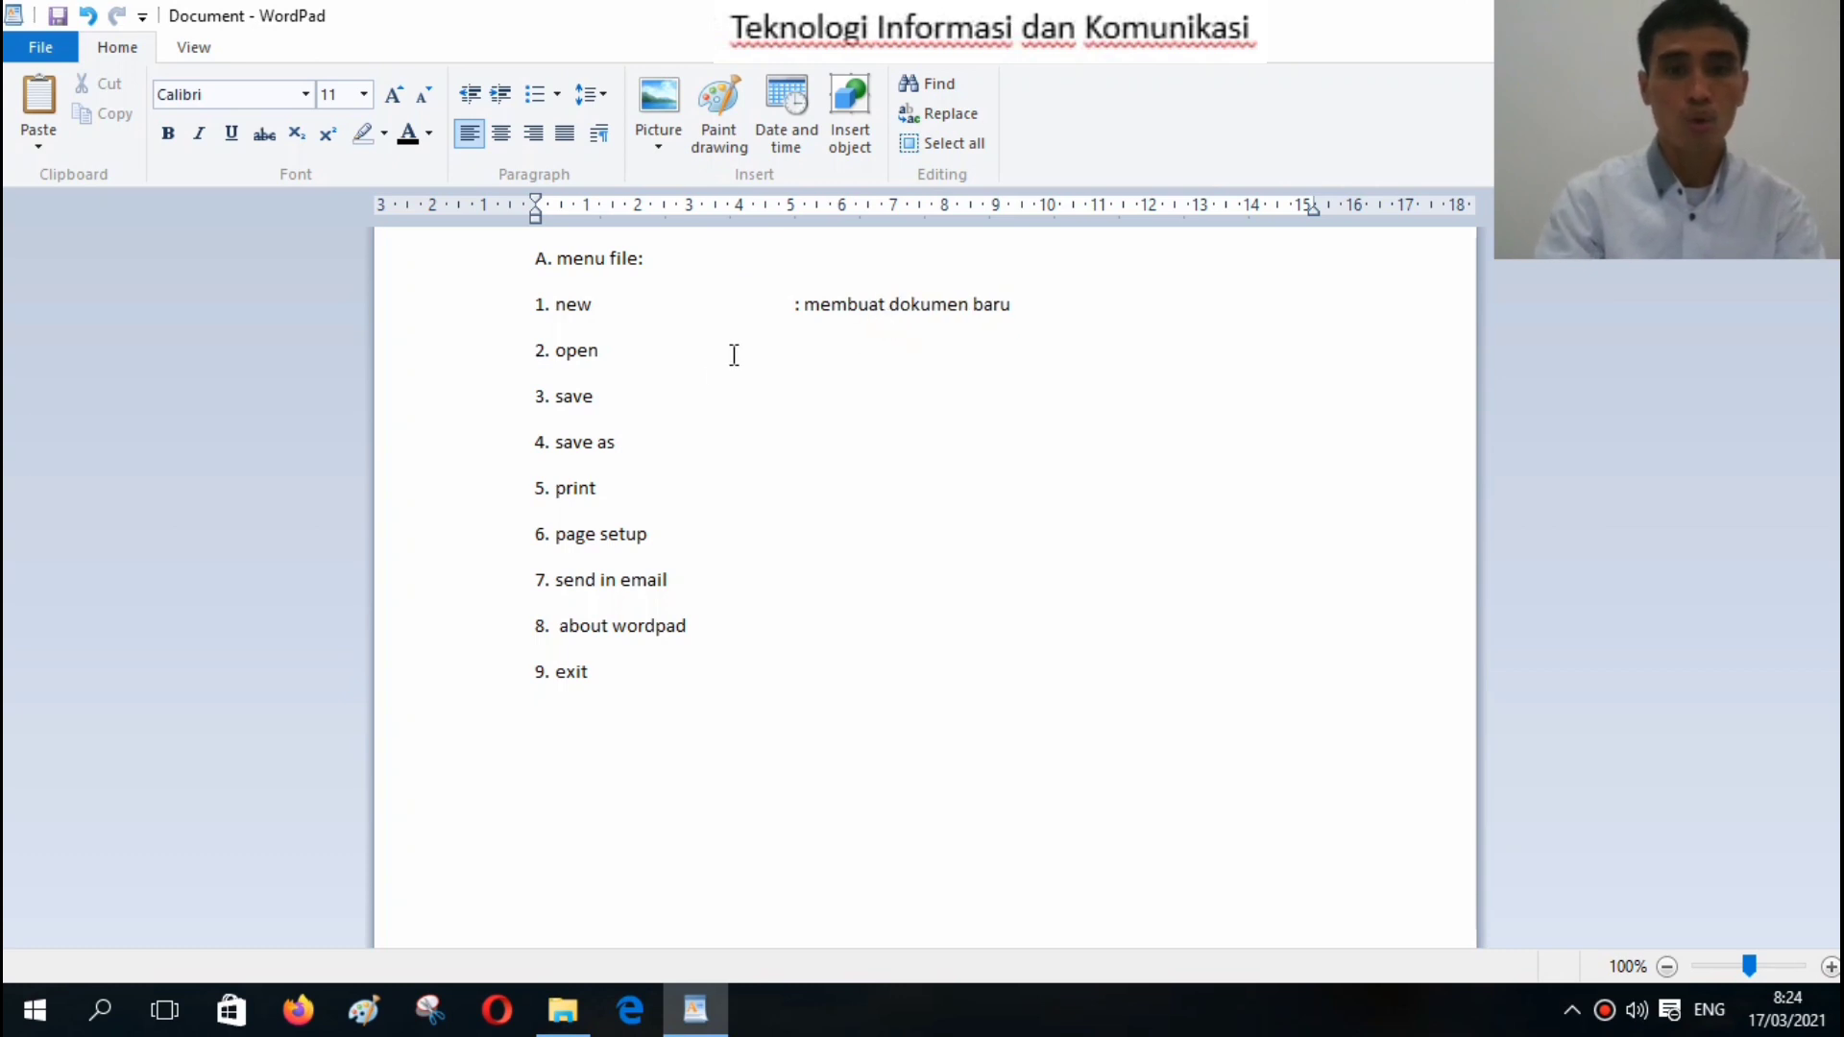
# Add a colon aligned with the one above and the description "membuka dokumen baru" to item 2, open.
pyautogui.click(638, 350)
pyautogui.press('Tab')
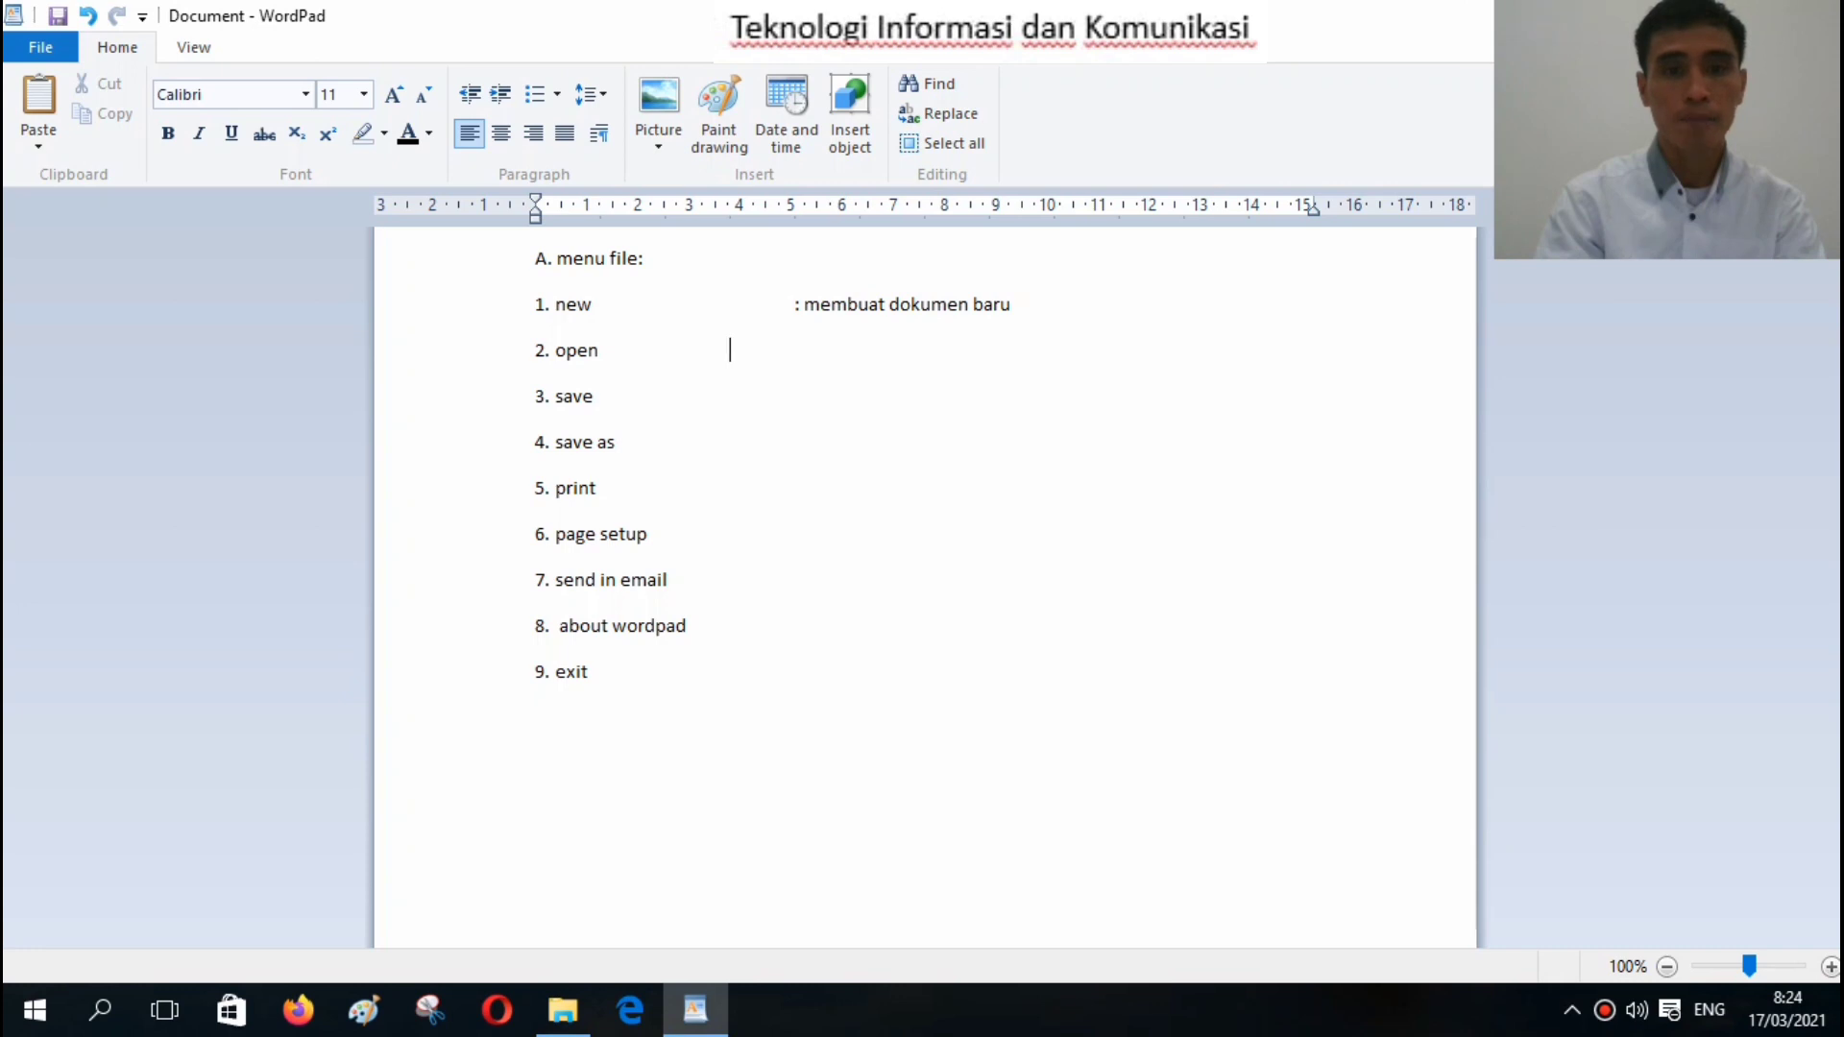
pyautogui.write(': ')
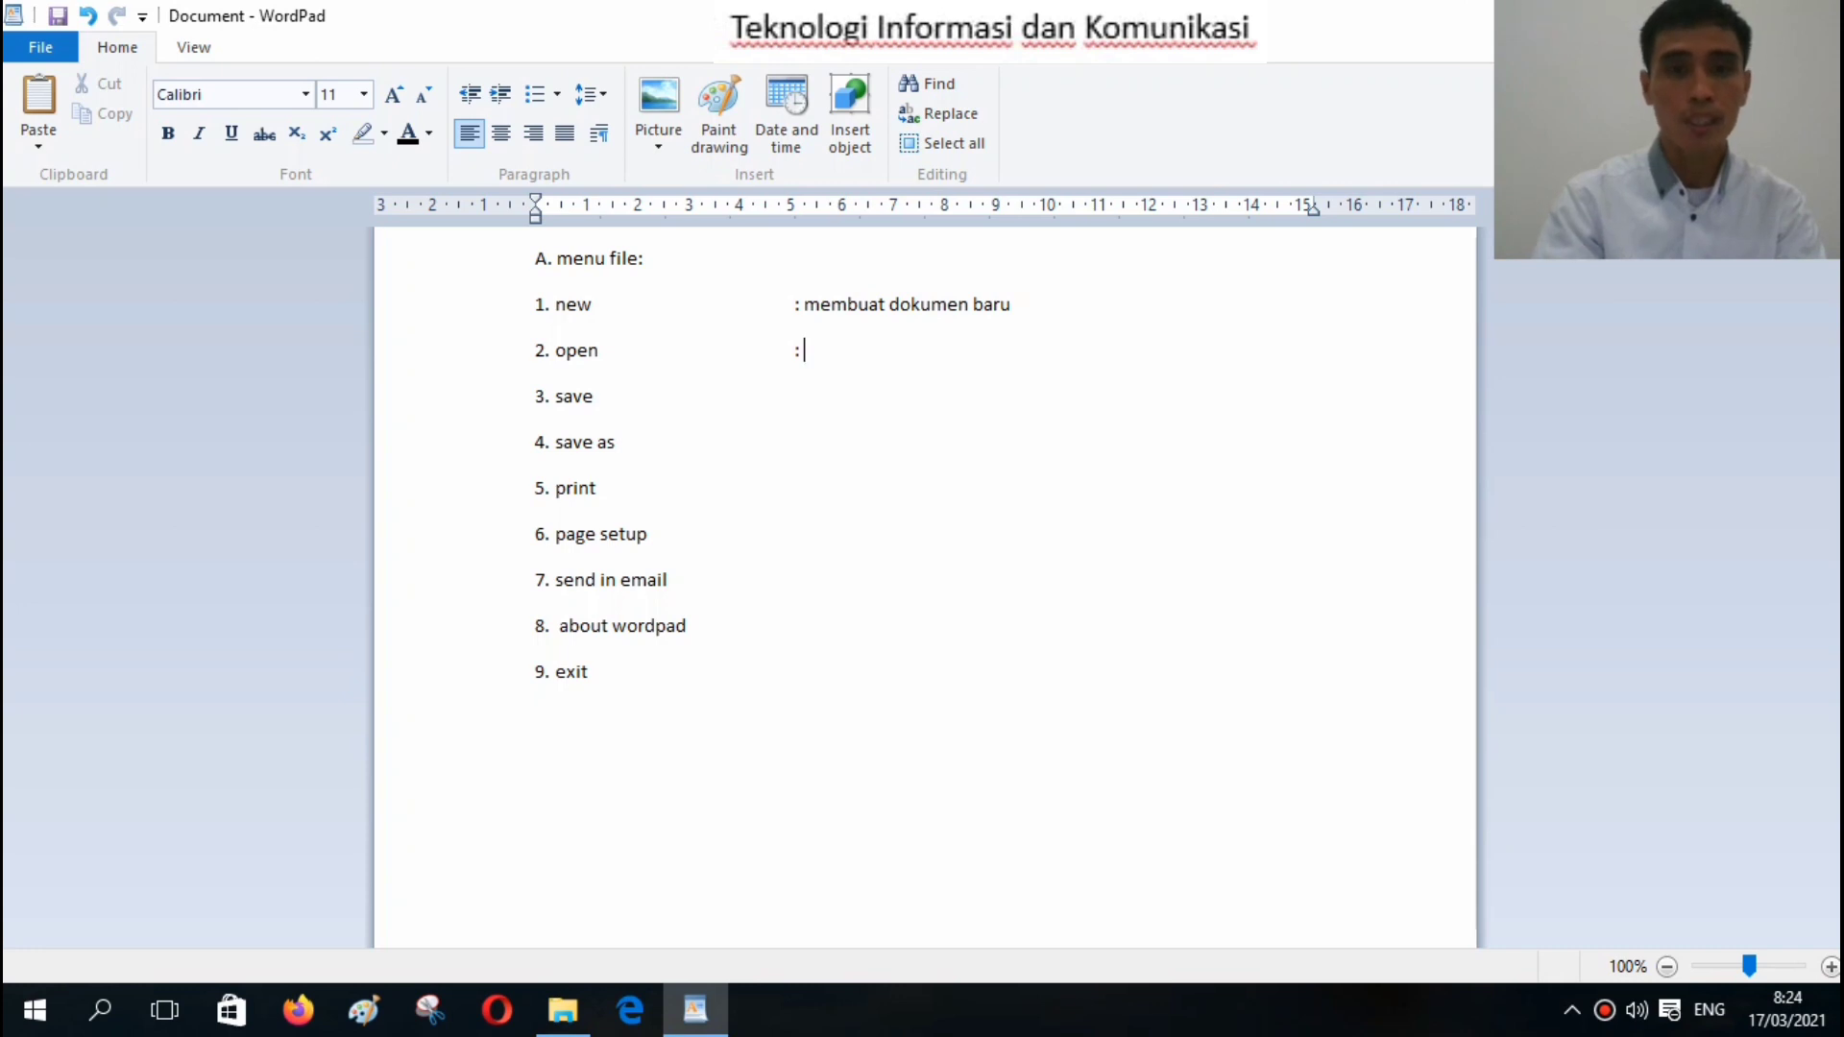
pyautogui.write('membuka ')
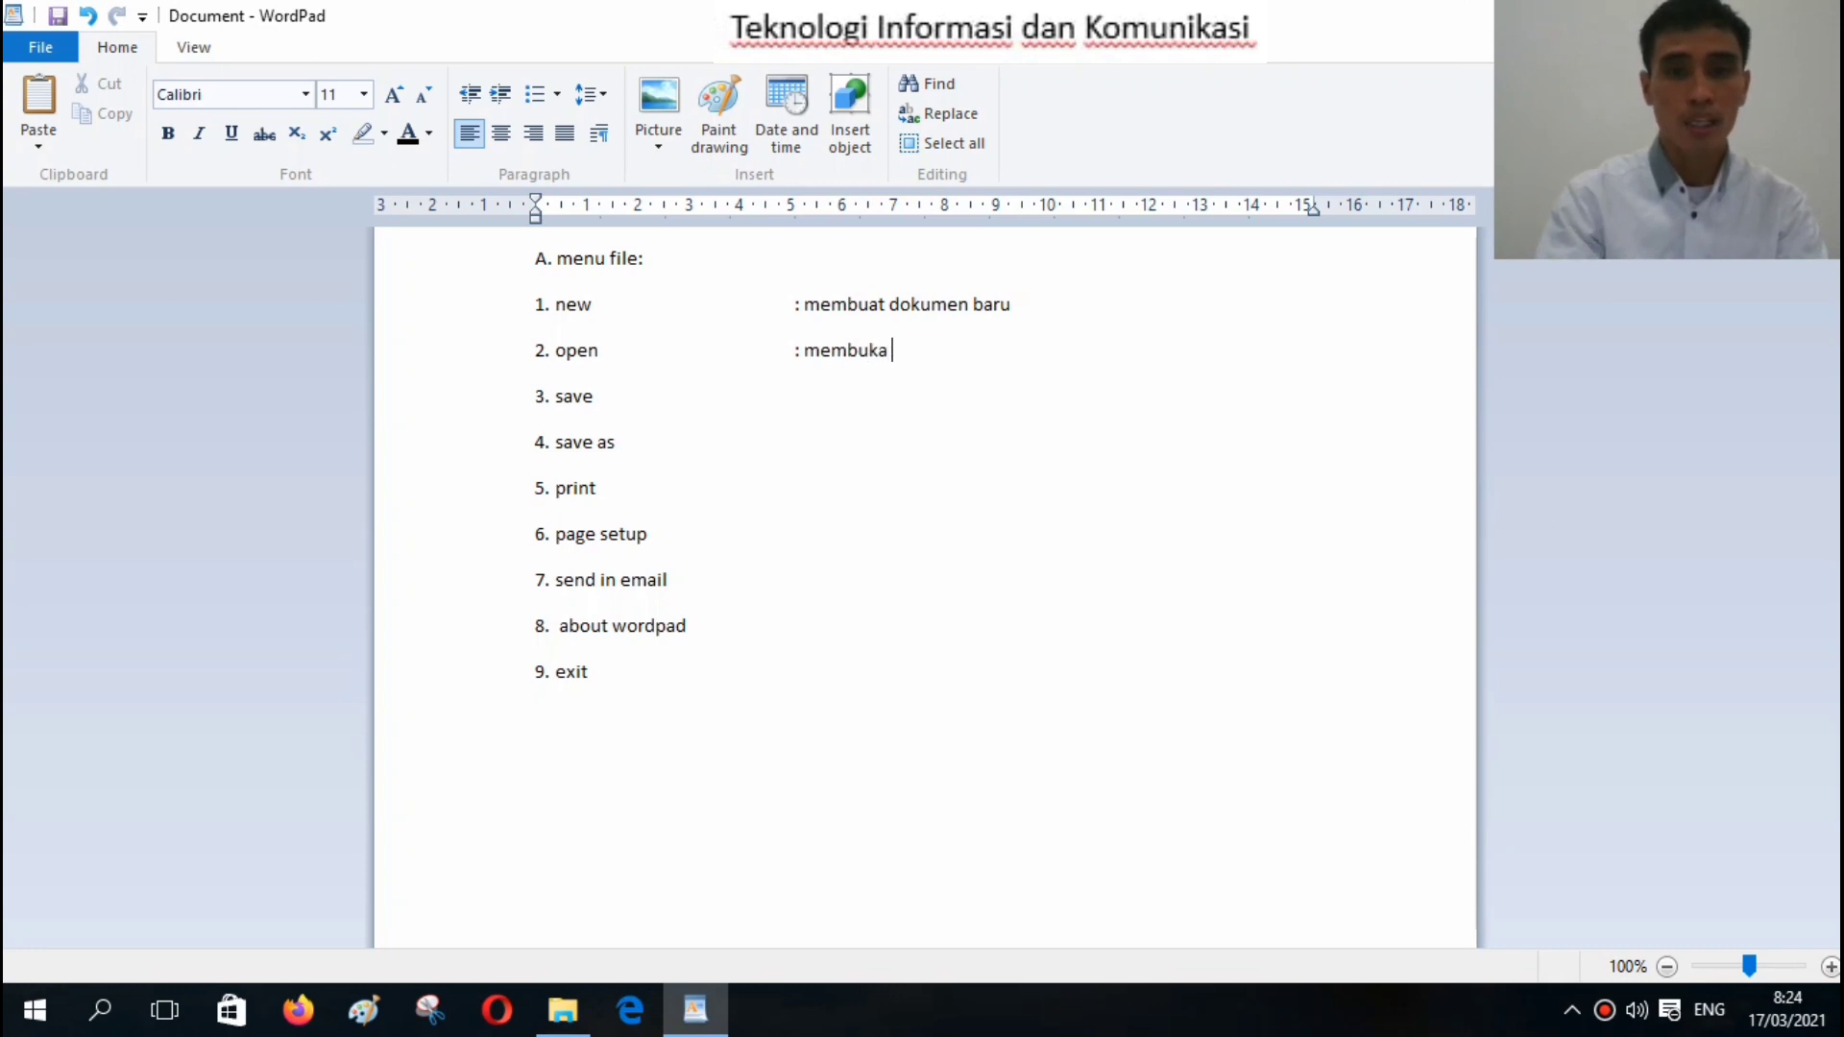
pyautogui.write('dokemn')
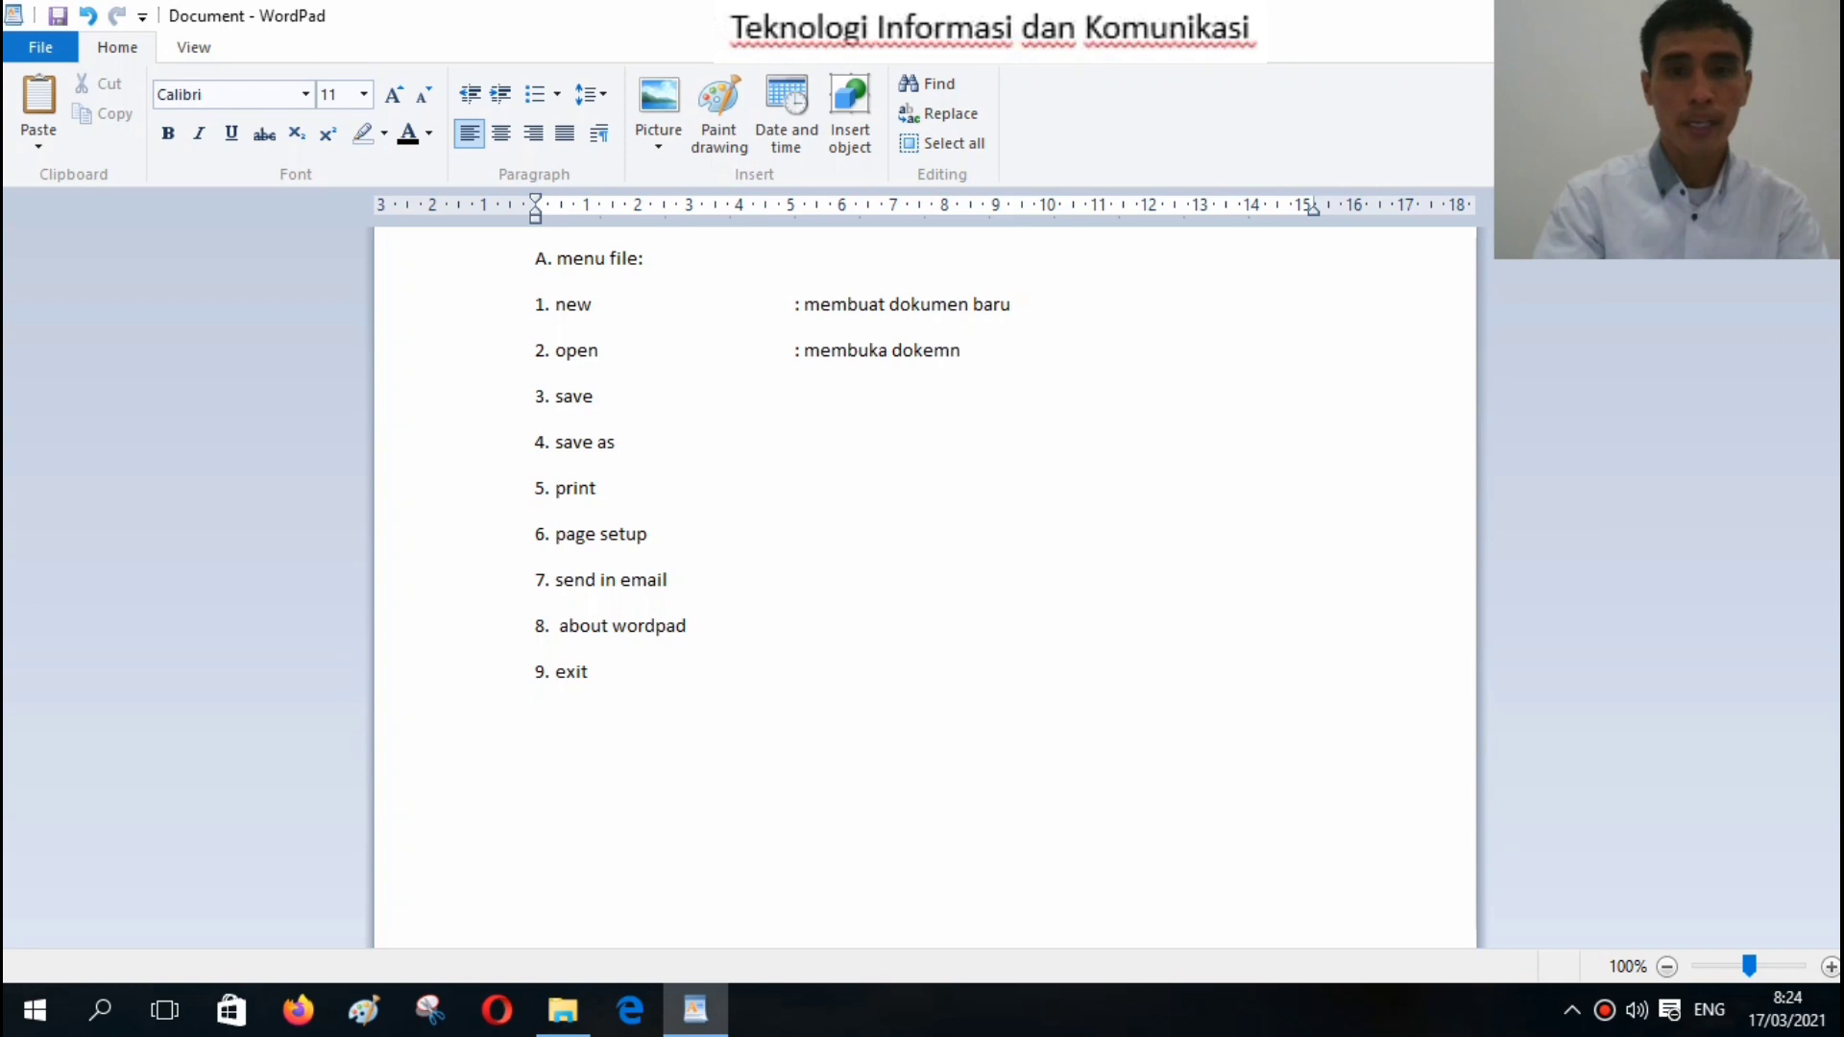
pyautogui.press('BackSpace')
pyautogui.press('BackSpace')
pyautogui.write('umen baru 3. save\t')
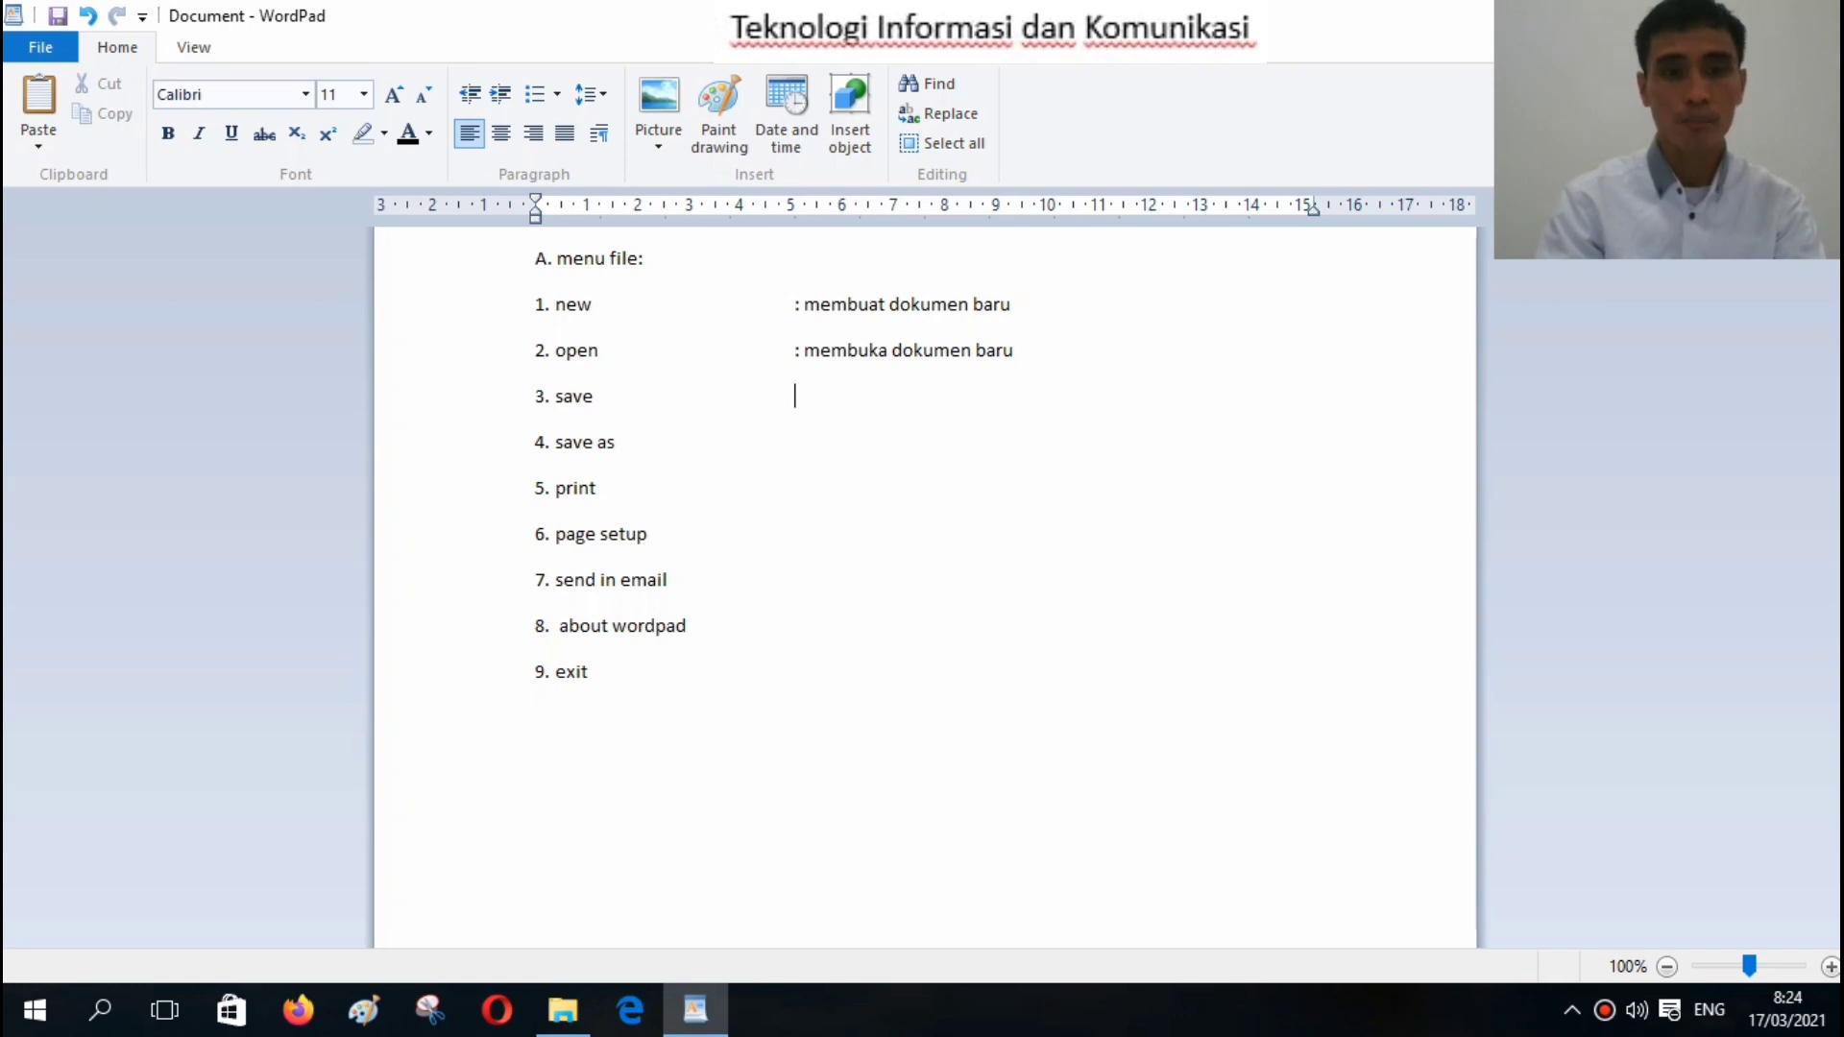
# Add an aligned colon and the description "menyimpan file yang sudah tersimpan sebelumnya" to item 3, save.
pyautogui.write(': ')
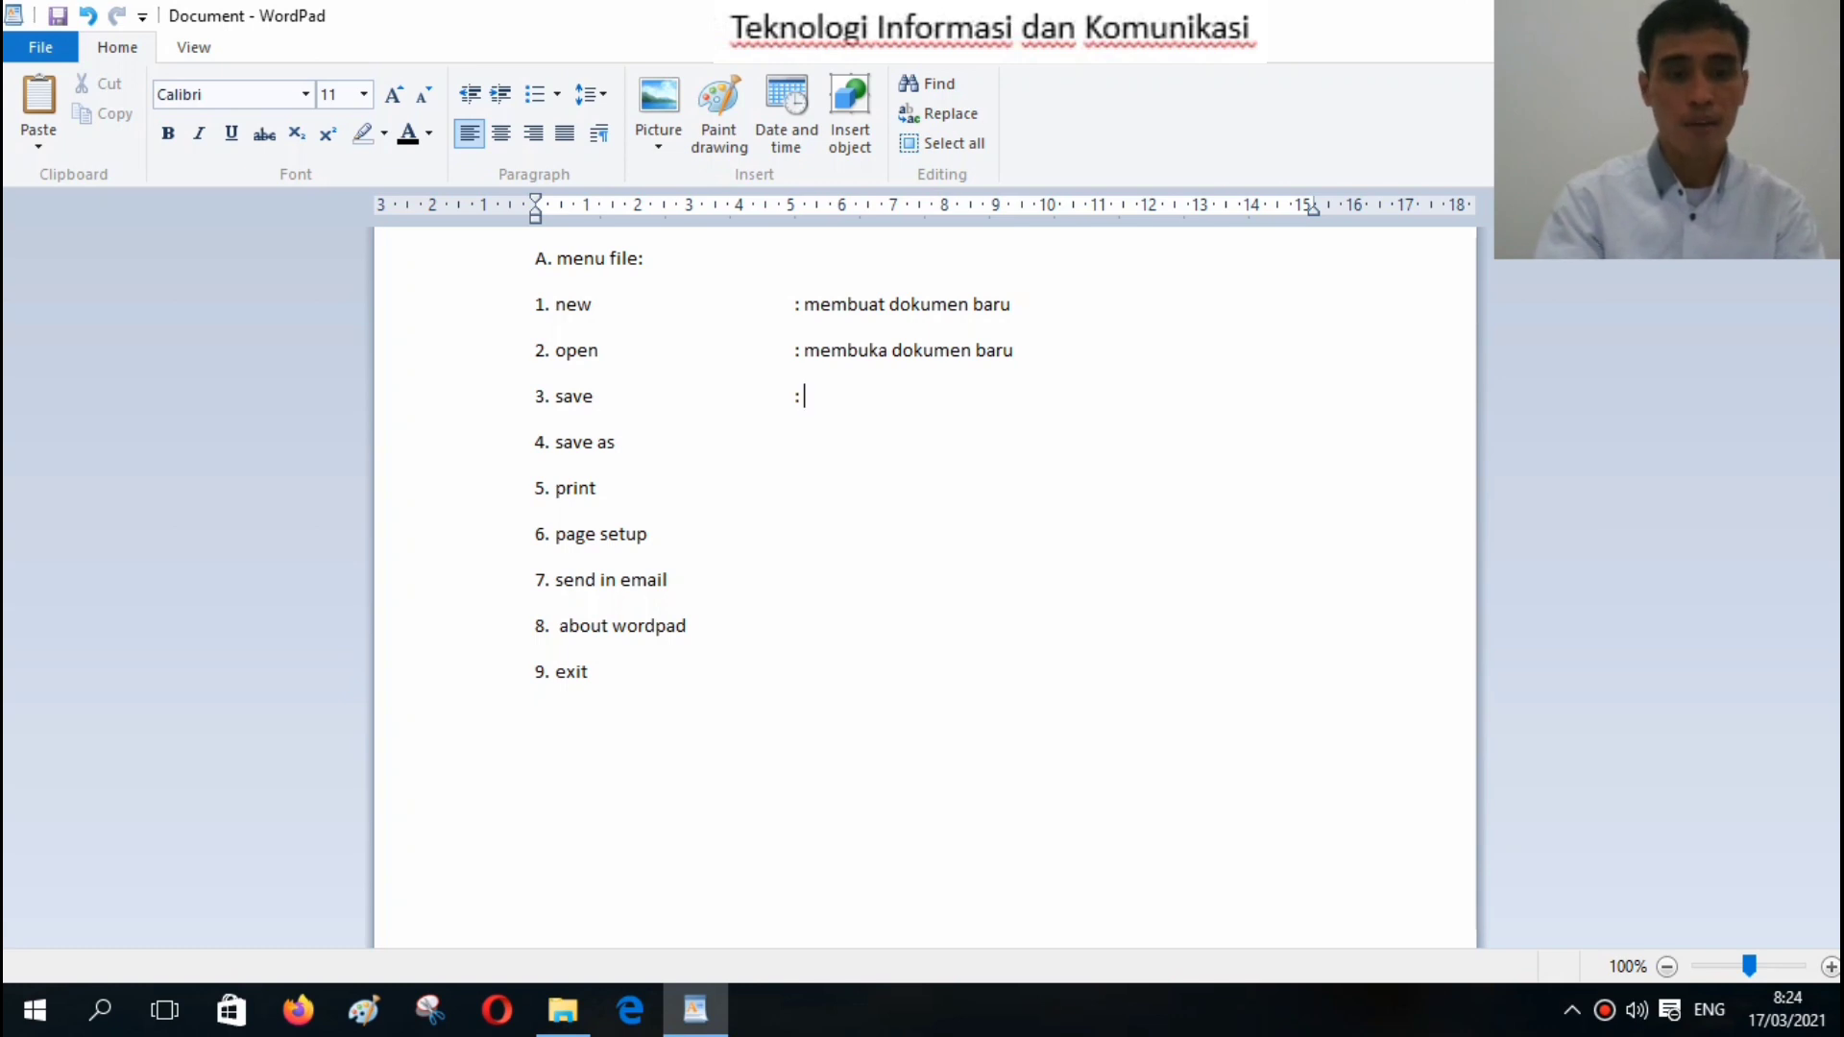
pyautogui.write('menyimpan file ')
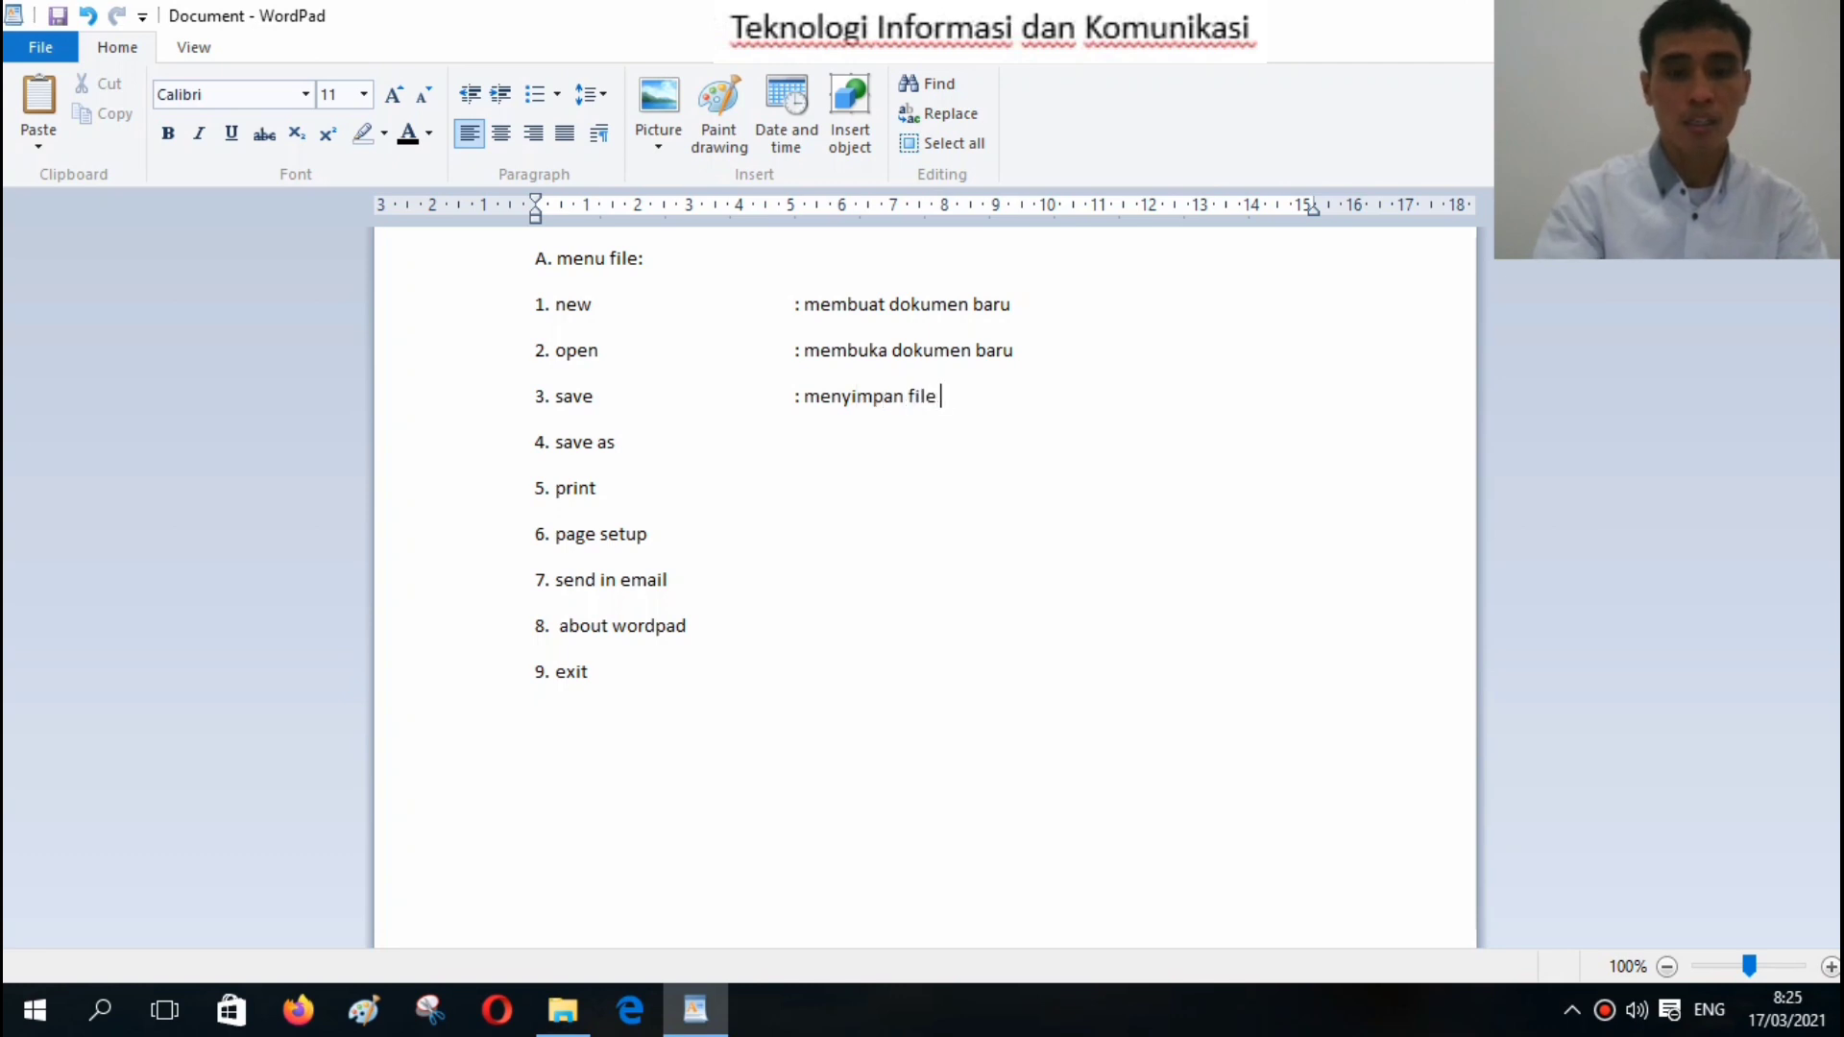
pyautogui.write('yang sud')
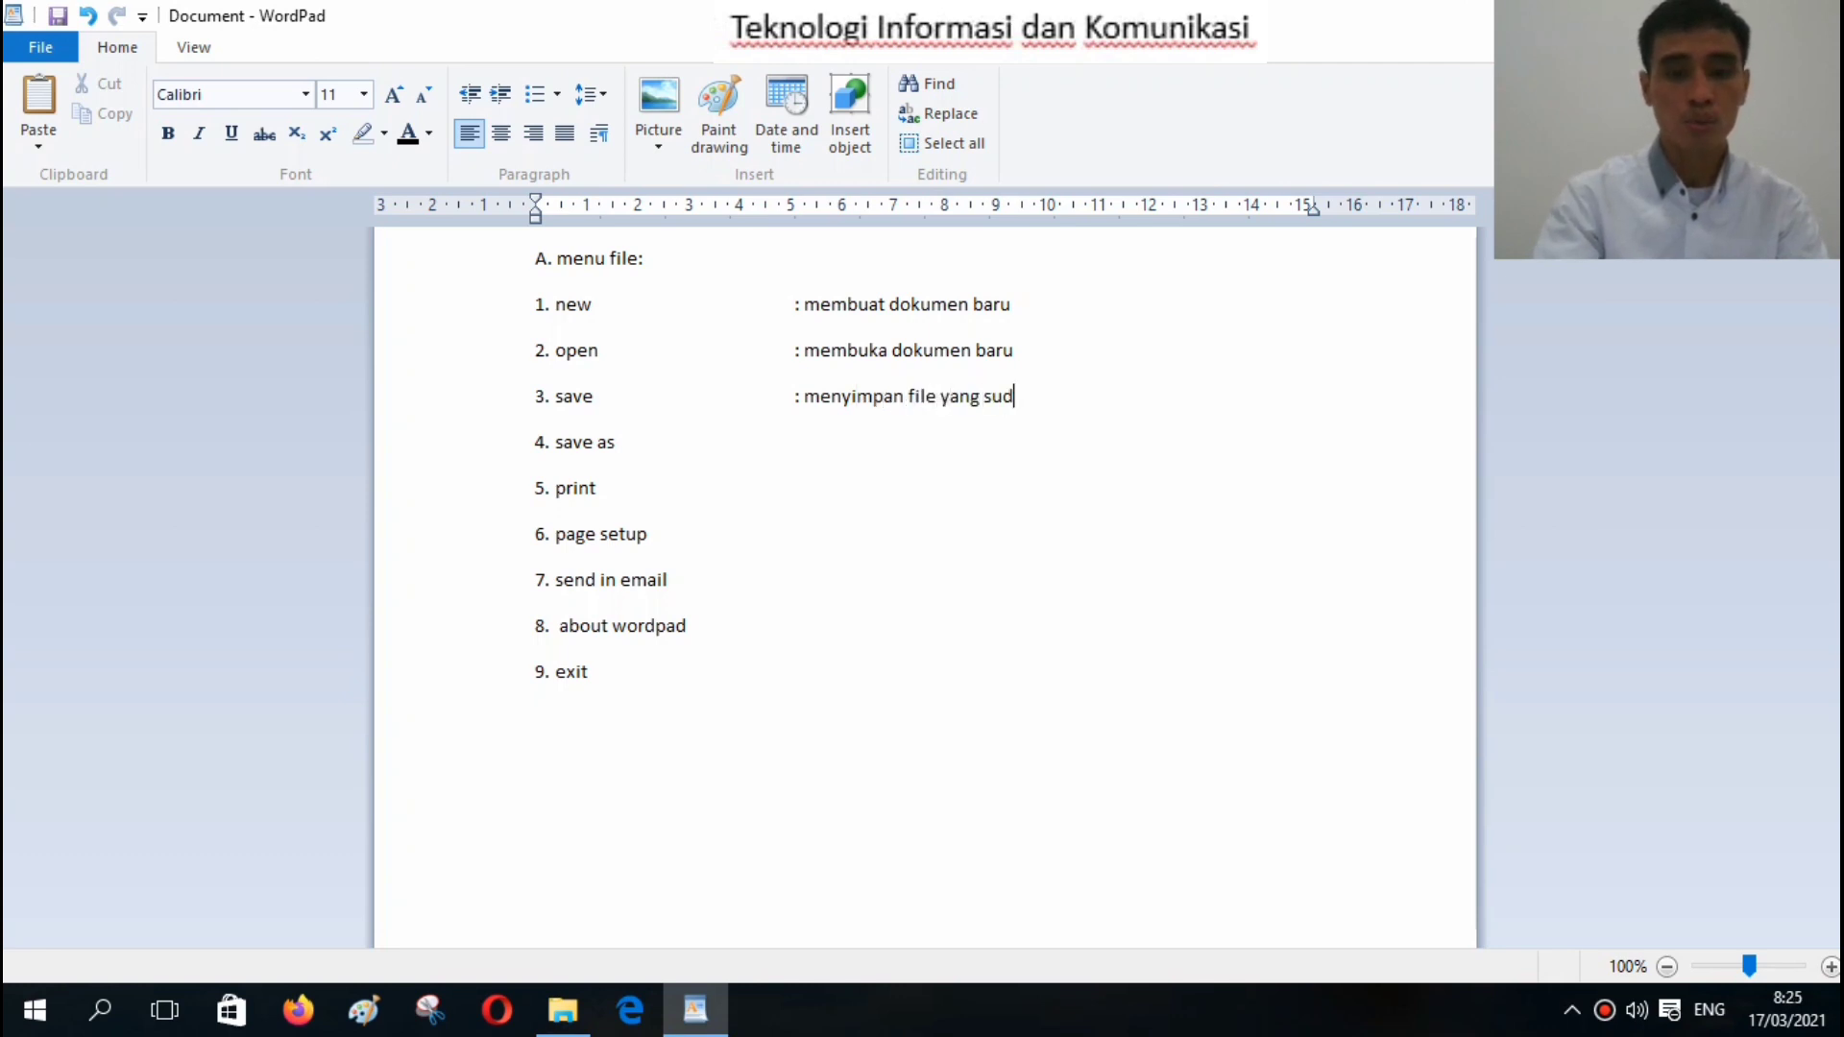
pyautogui.write('ah ters')
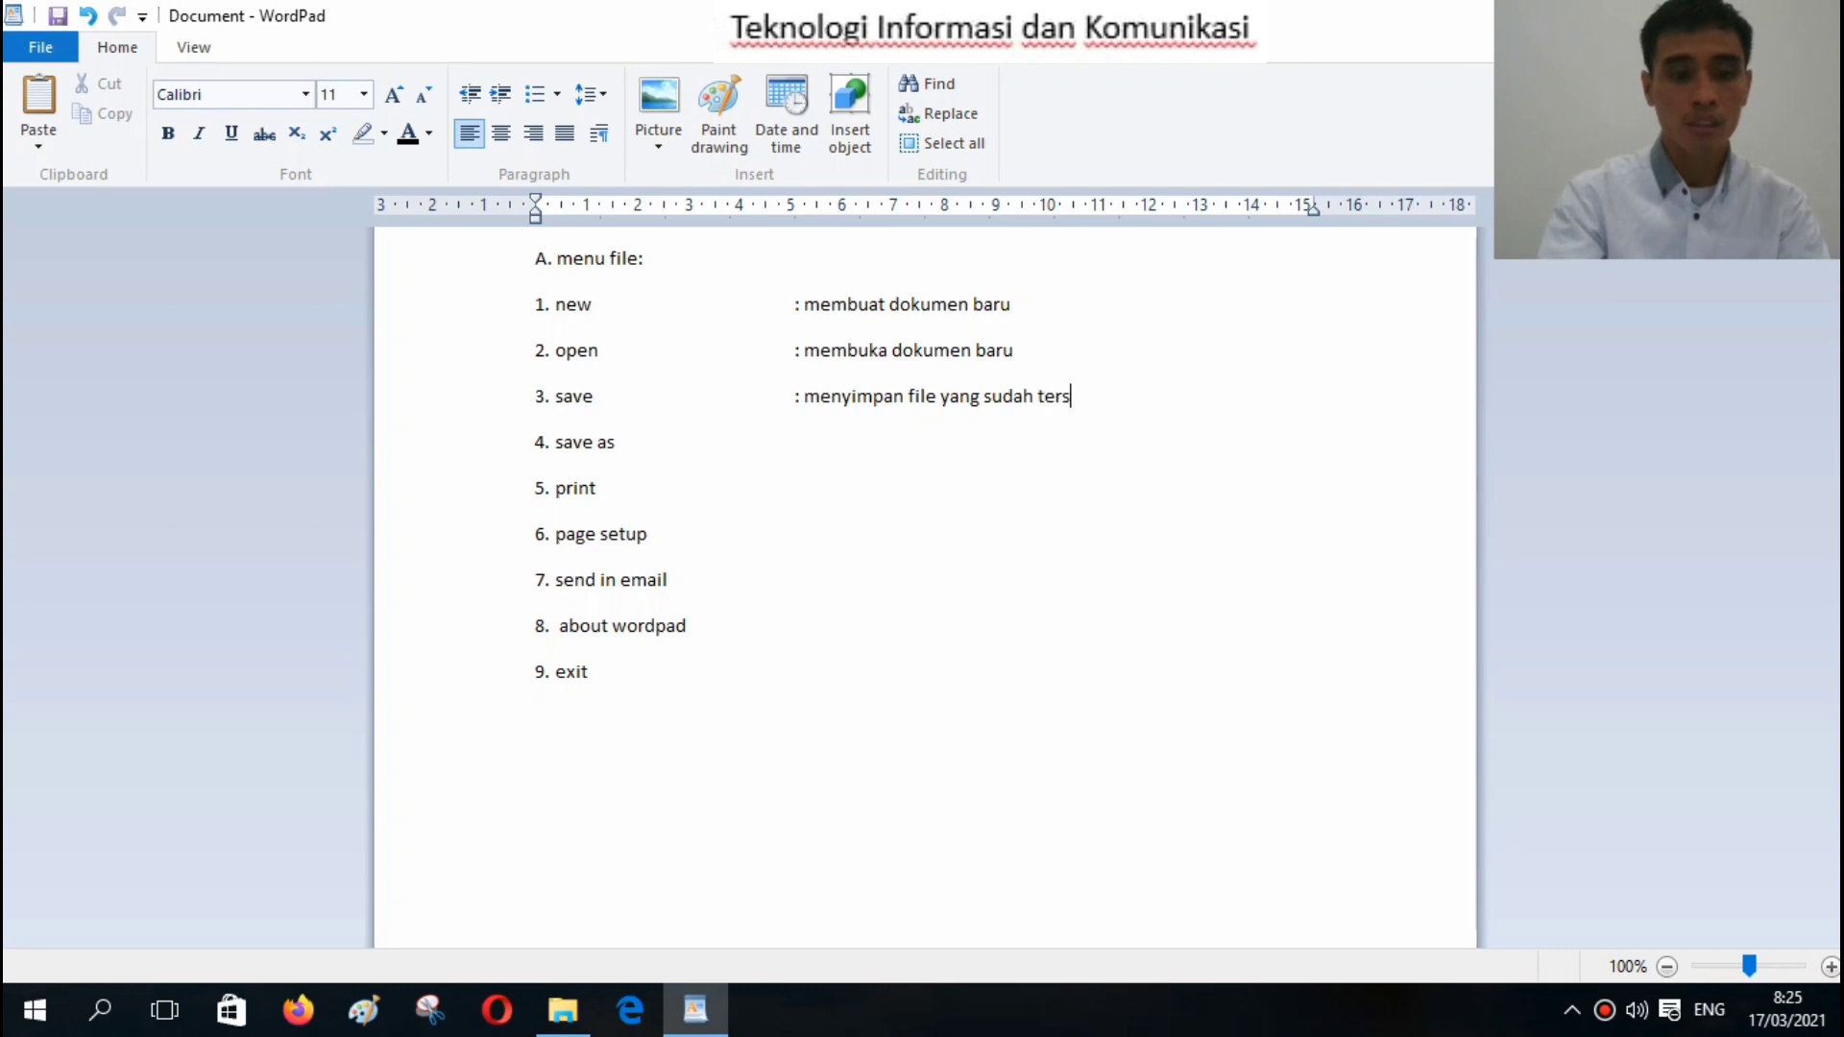
pyautogui.write('impan sebe')
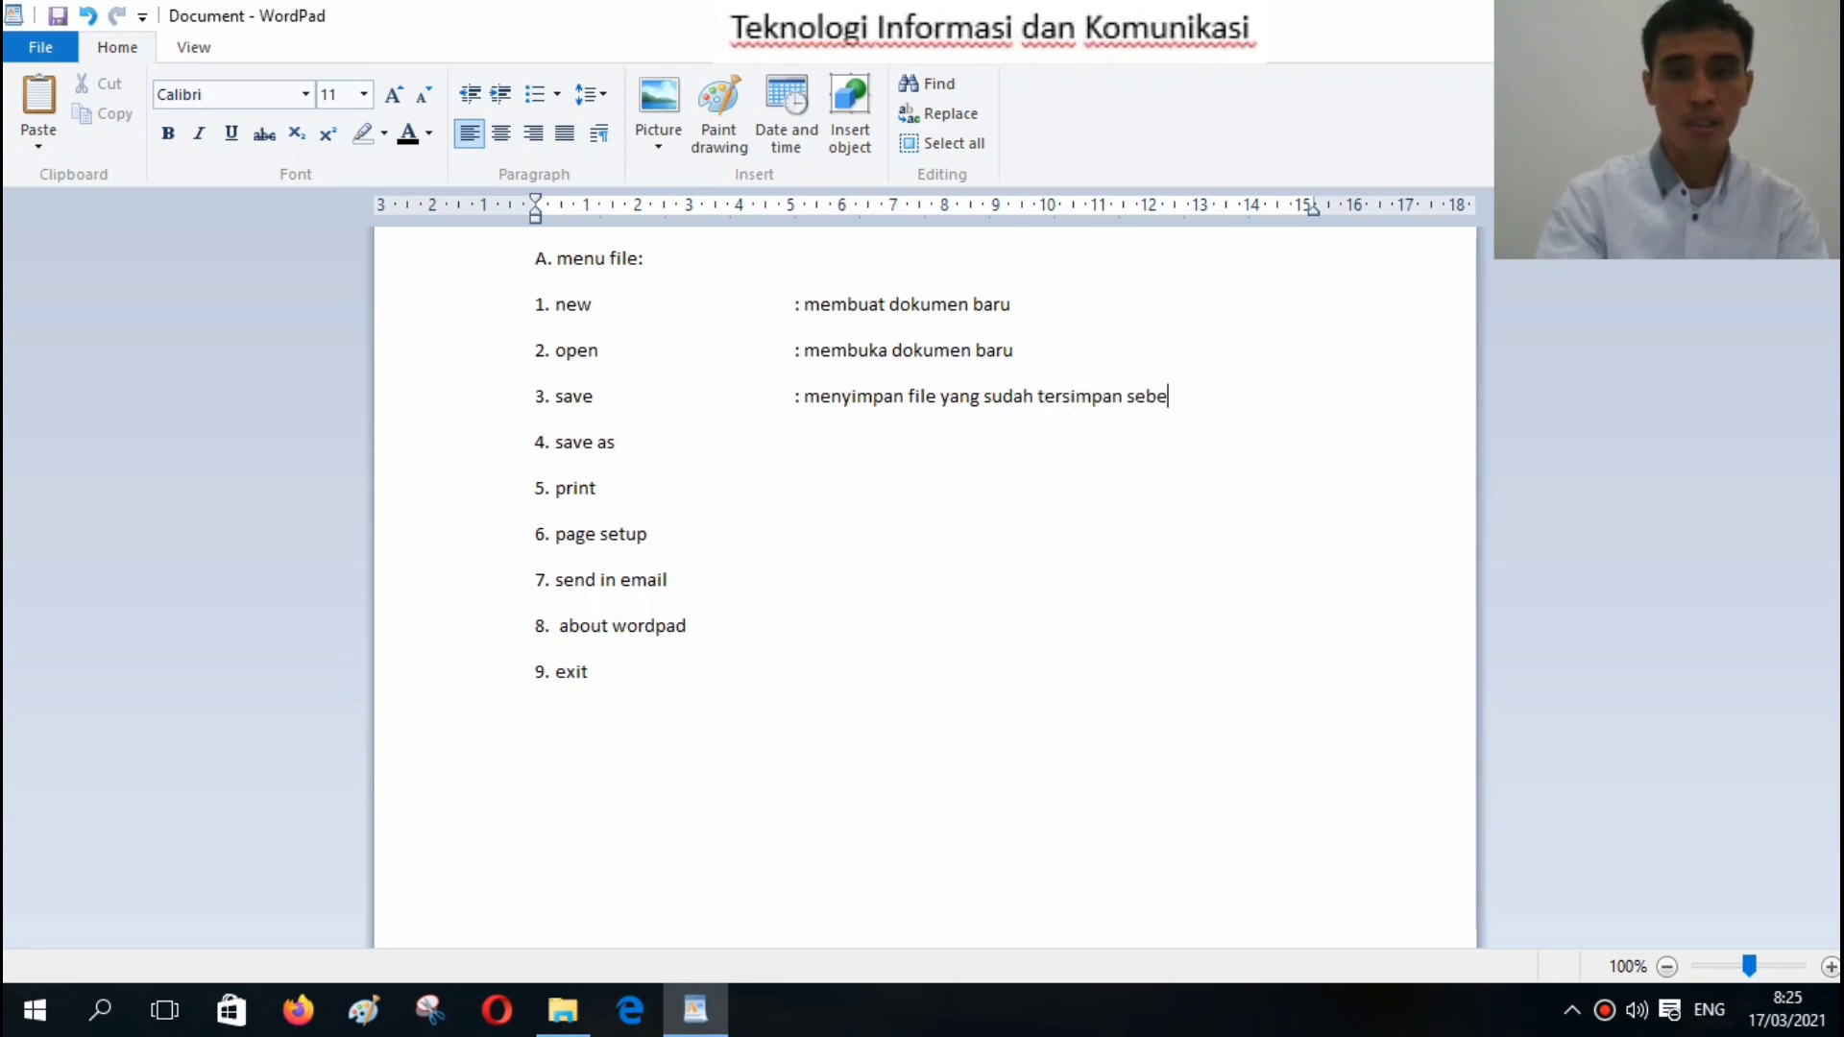
pyautogui.write('lumnya 4. save as\t')
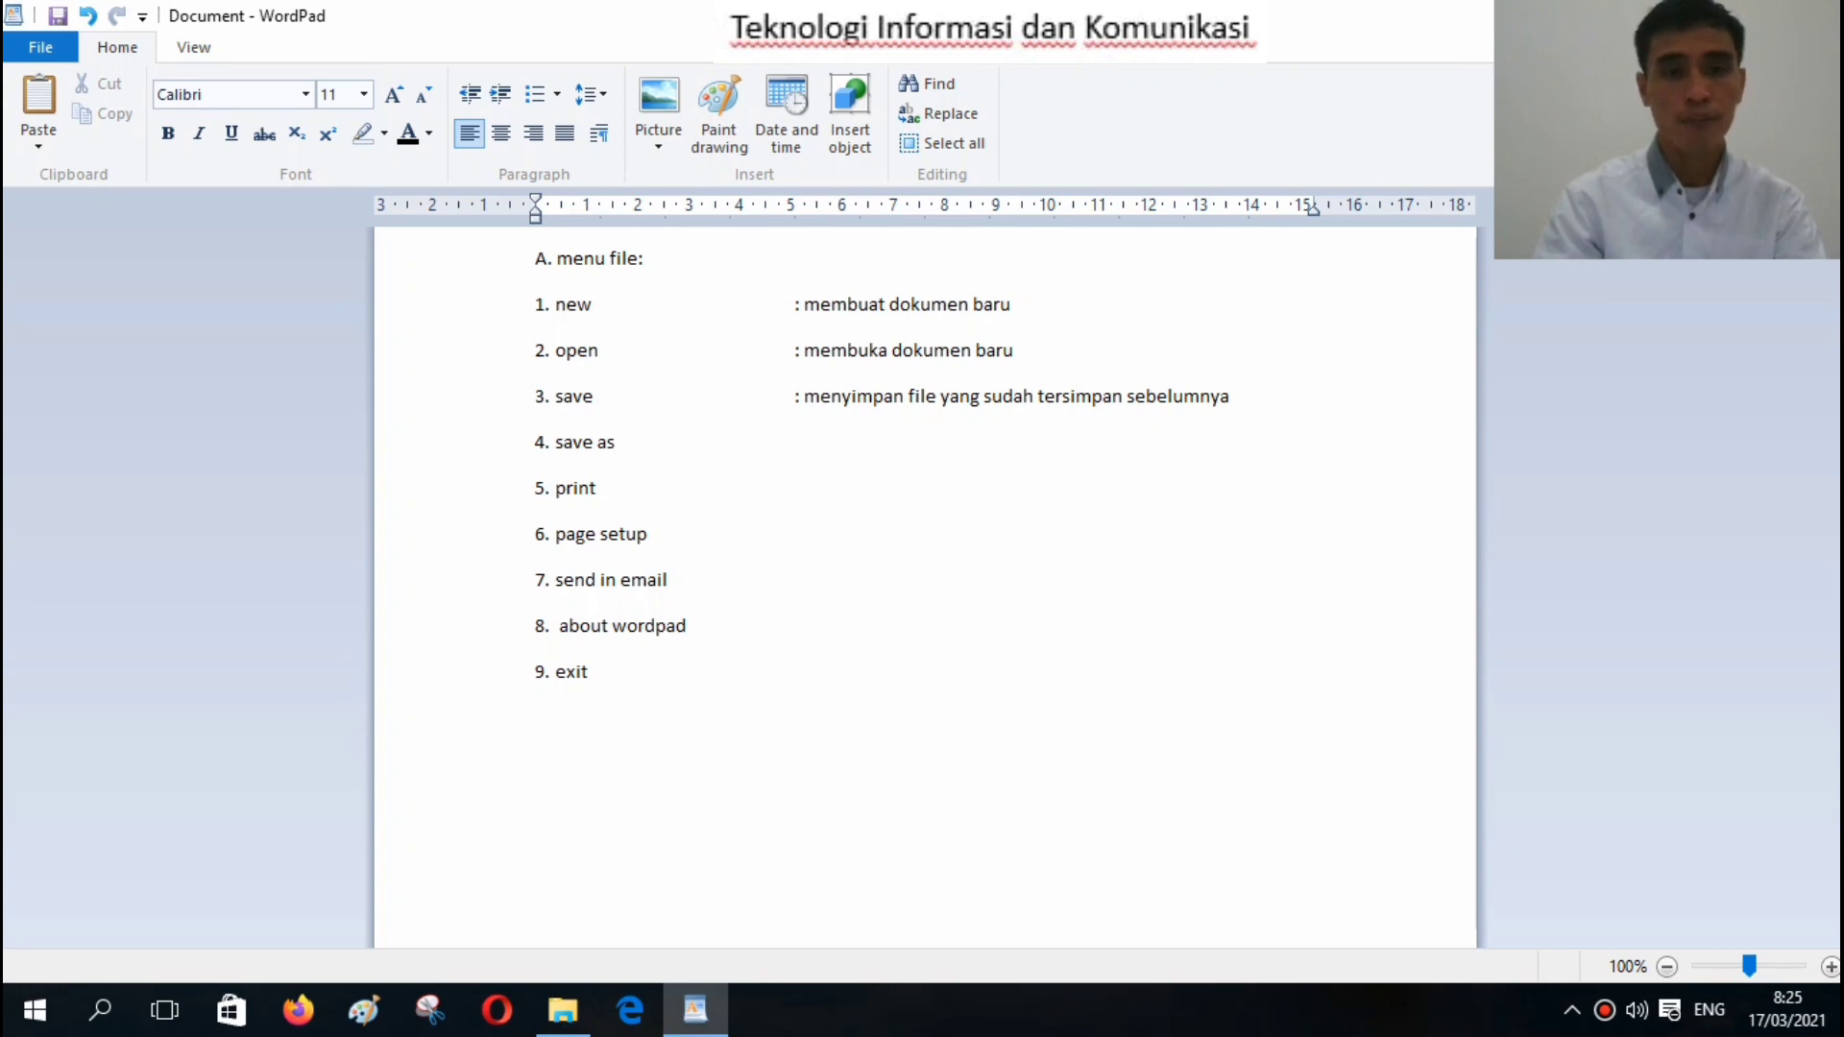
# Add an aligned colon and the description "menyimpan file yang baru di buat" to item 4, save as.
pyautogui.write(': m')
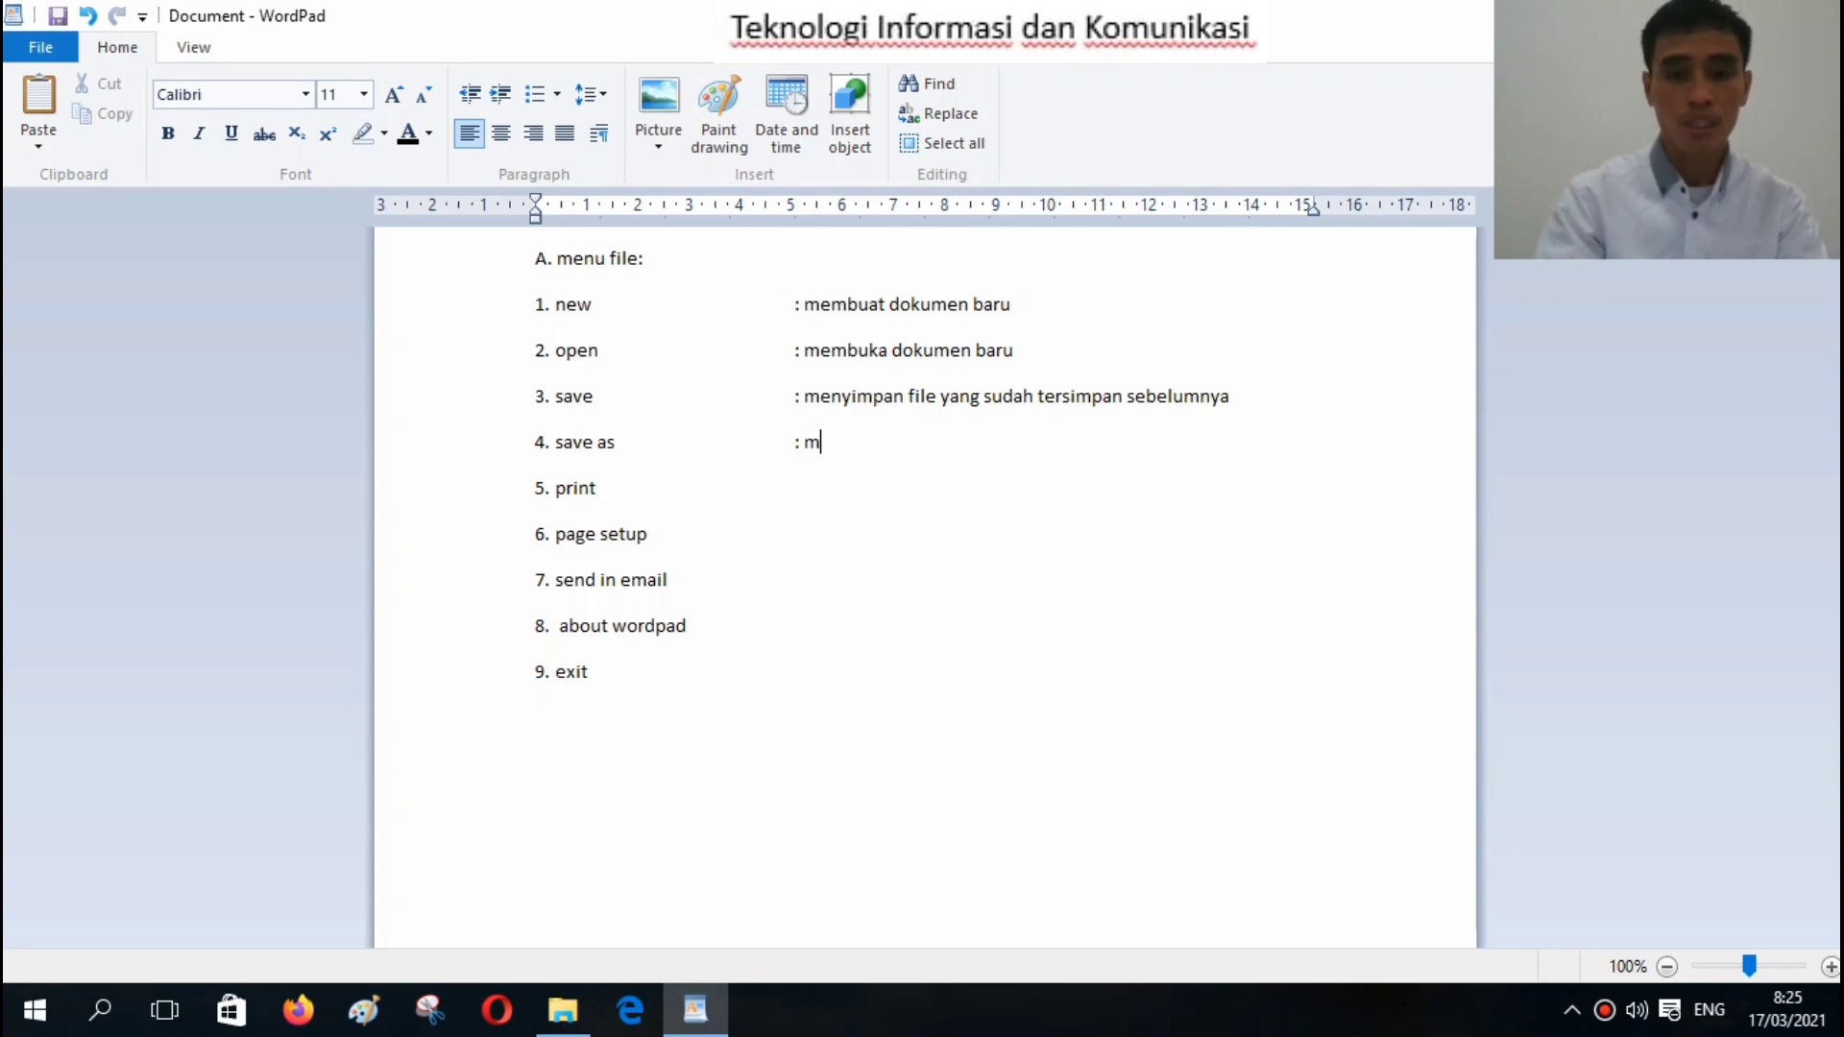
pyautogui.write('enyimpan f')
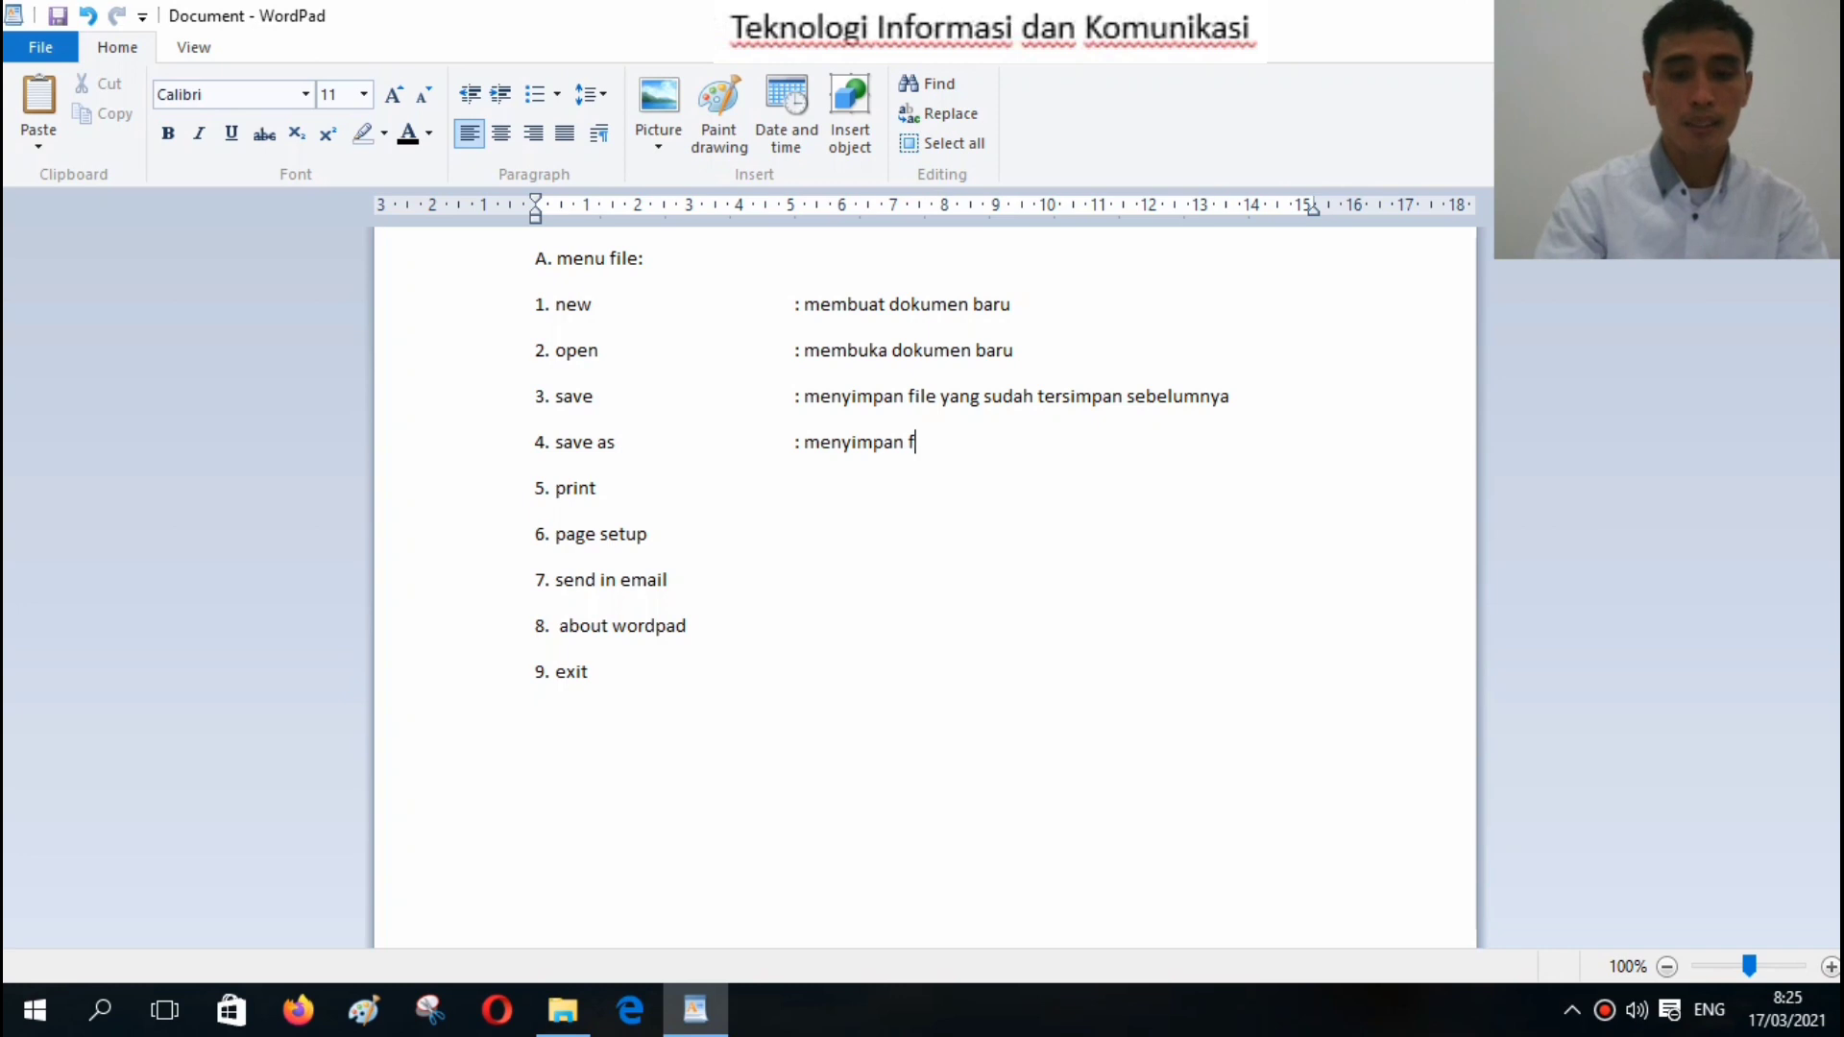
pyautogui.write('ile yang ')
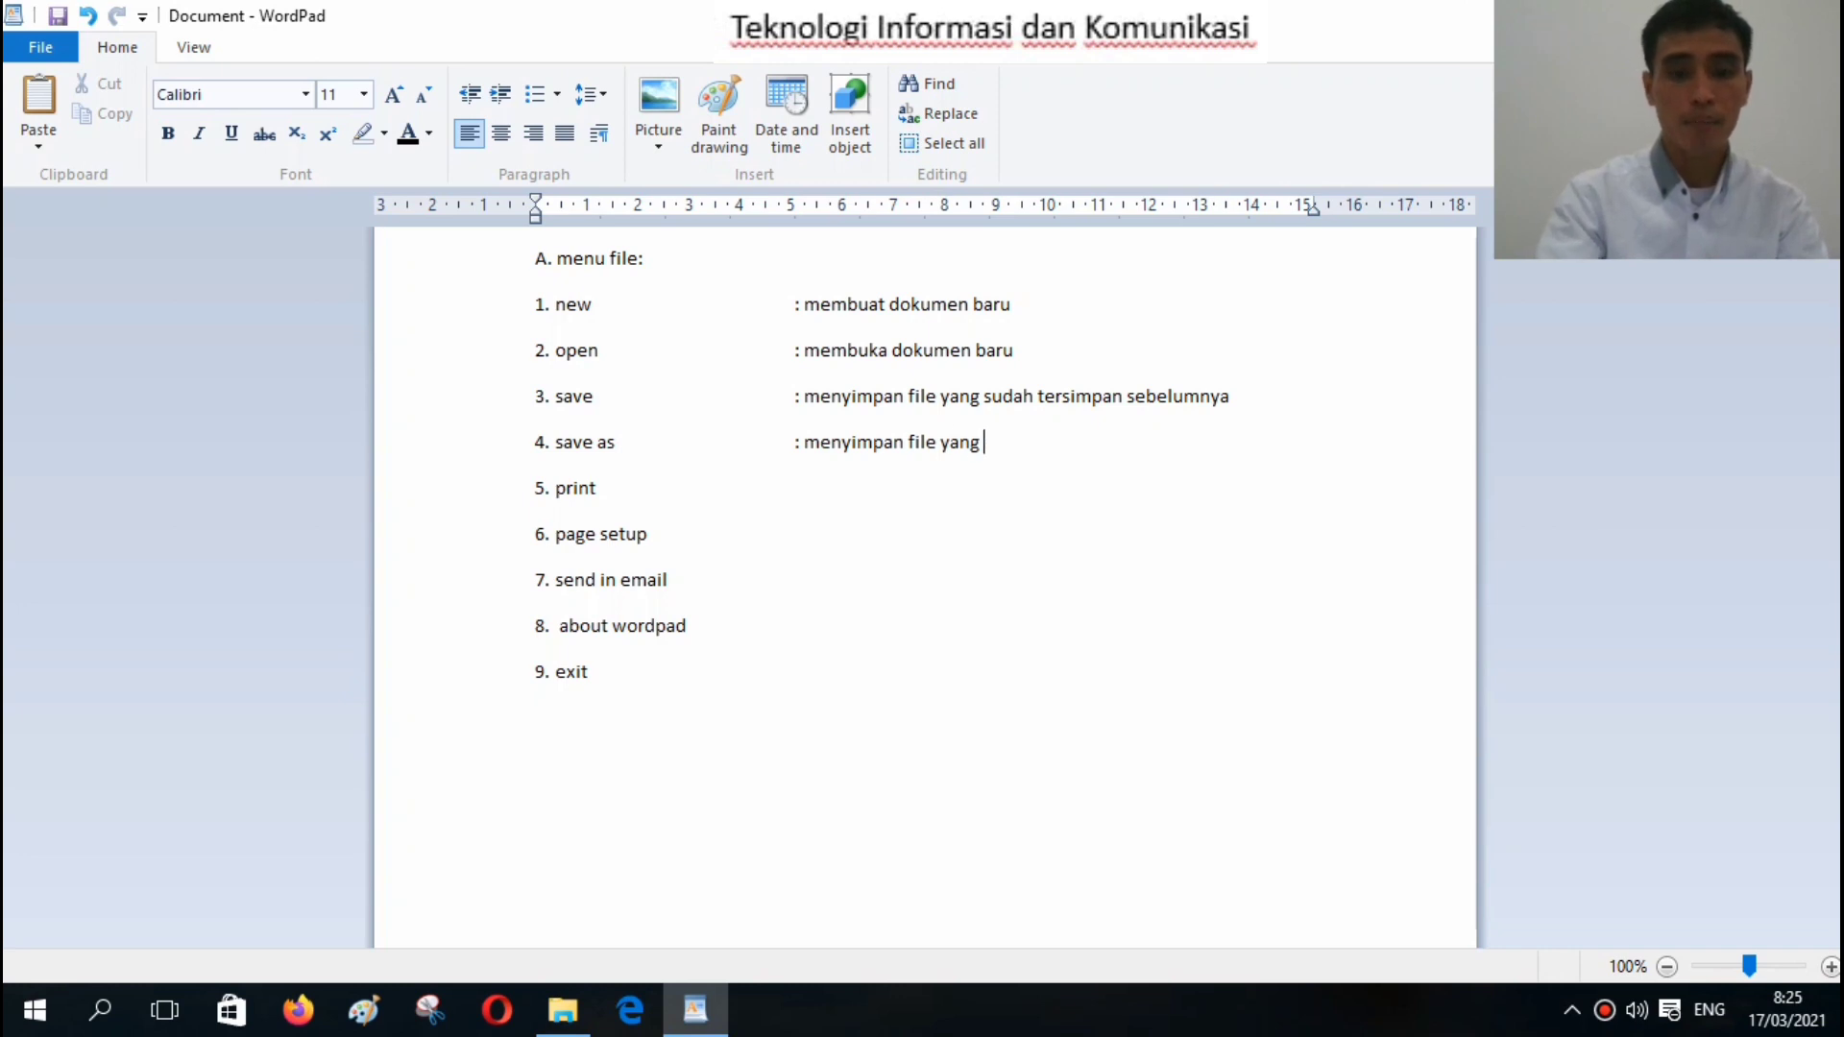
pyautogui.write('baru di ')
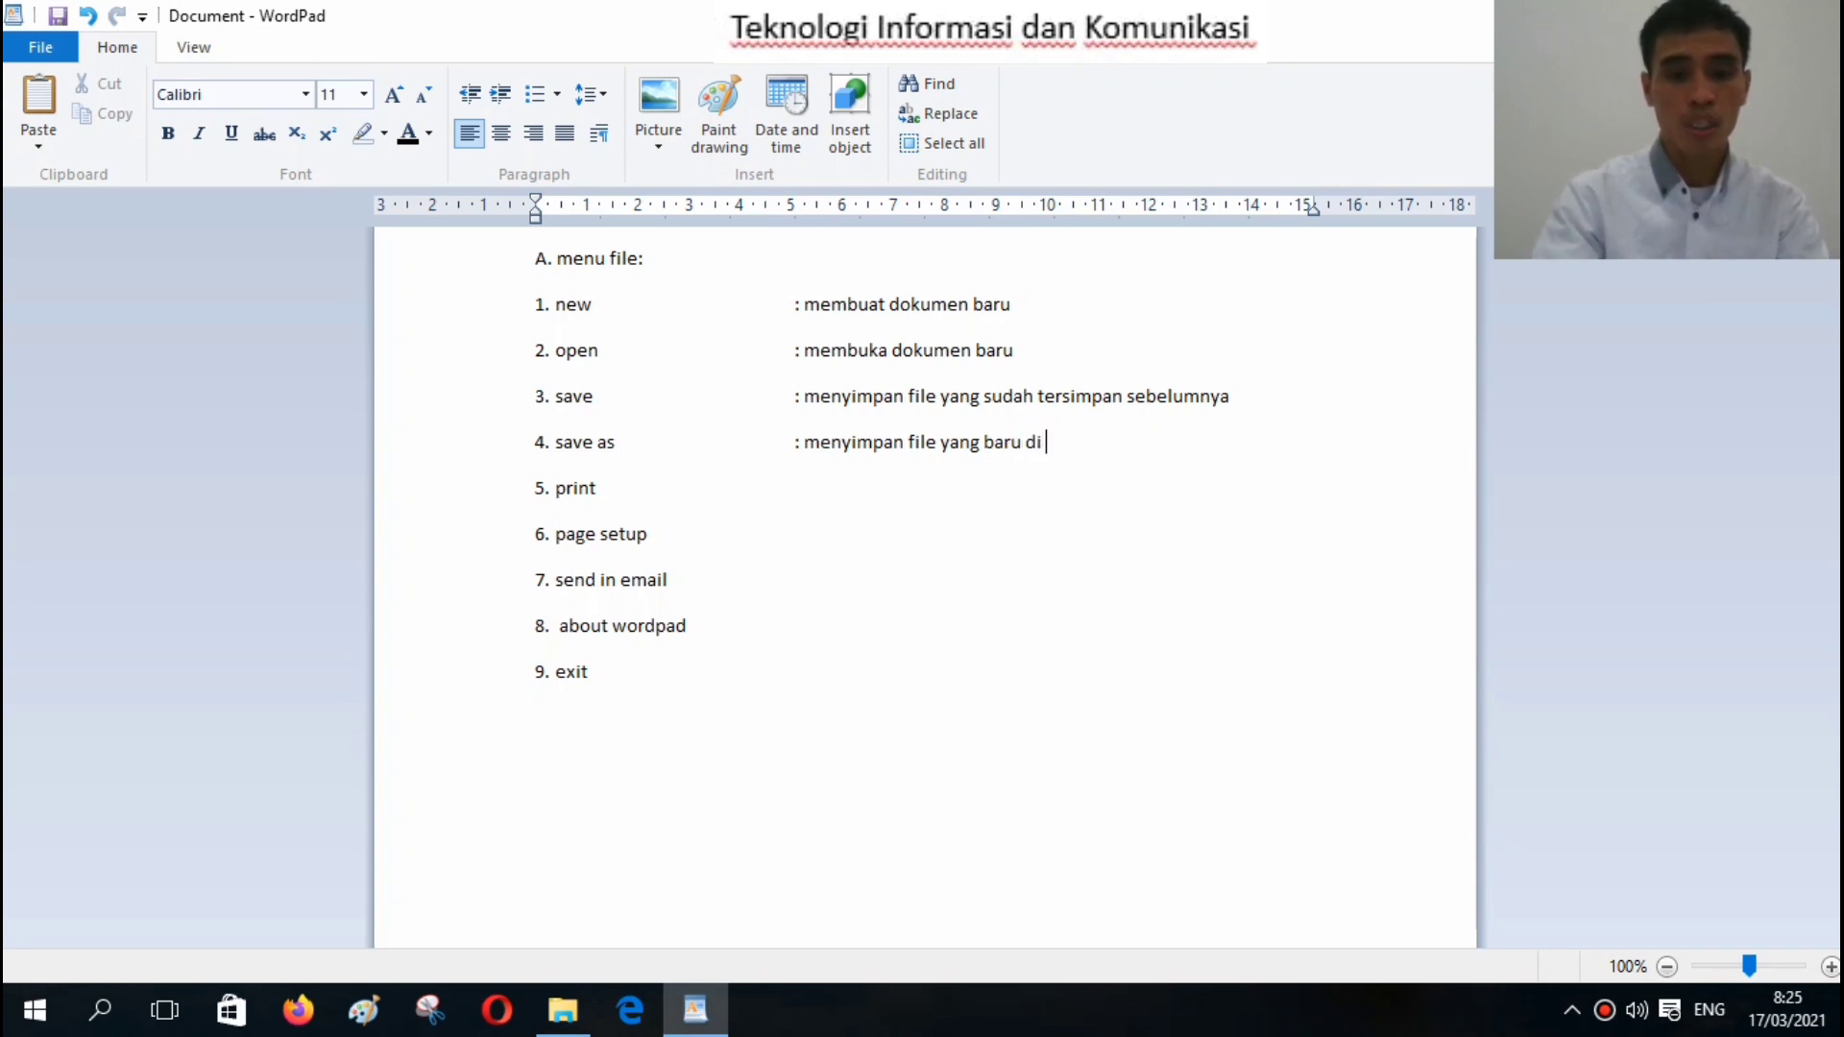
pyautogui.write('buat')
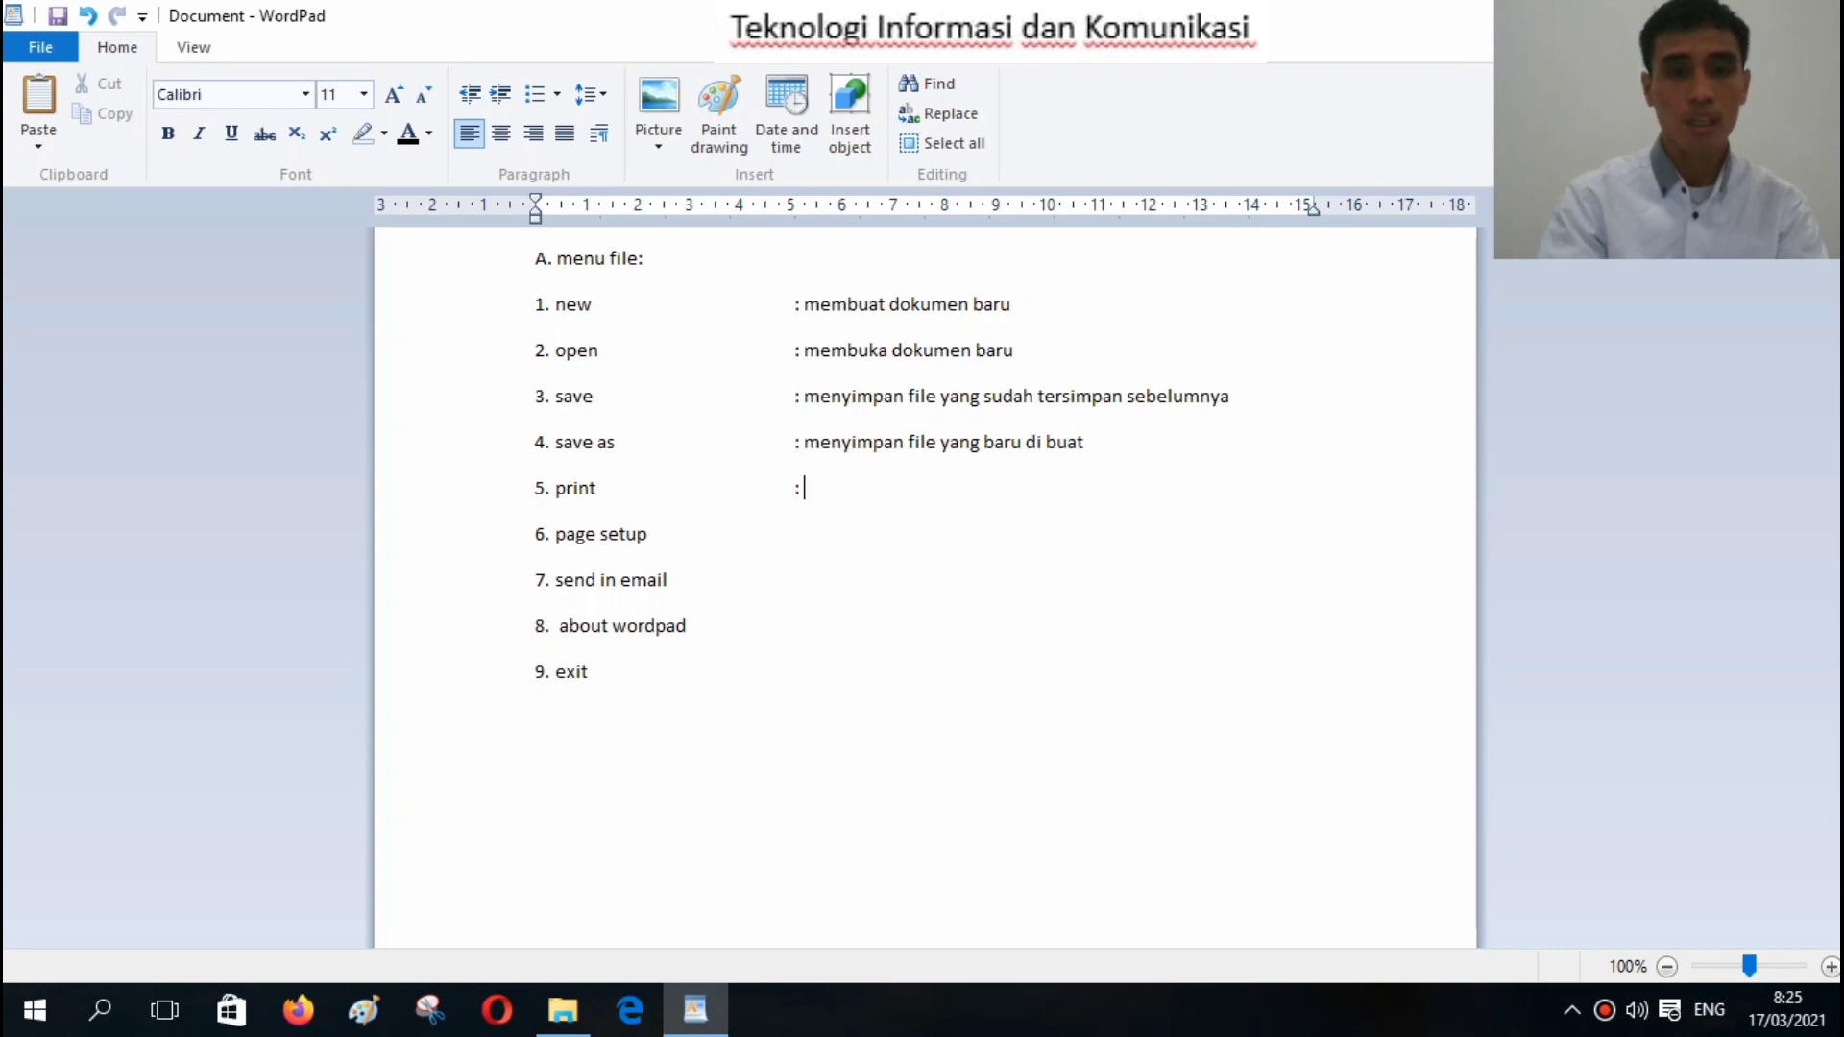
# Describe item 5, print, as "mencetak file" and item 6, page setup, as "mengatur kertas", each after an aligned colon.
pyautogui.write('mencet')
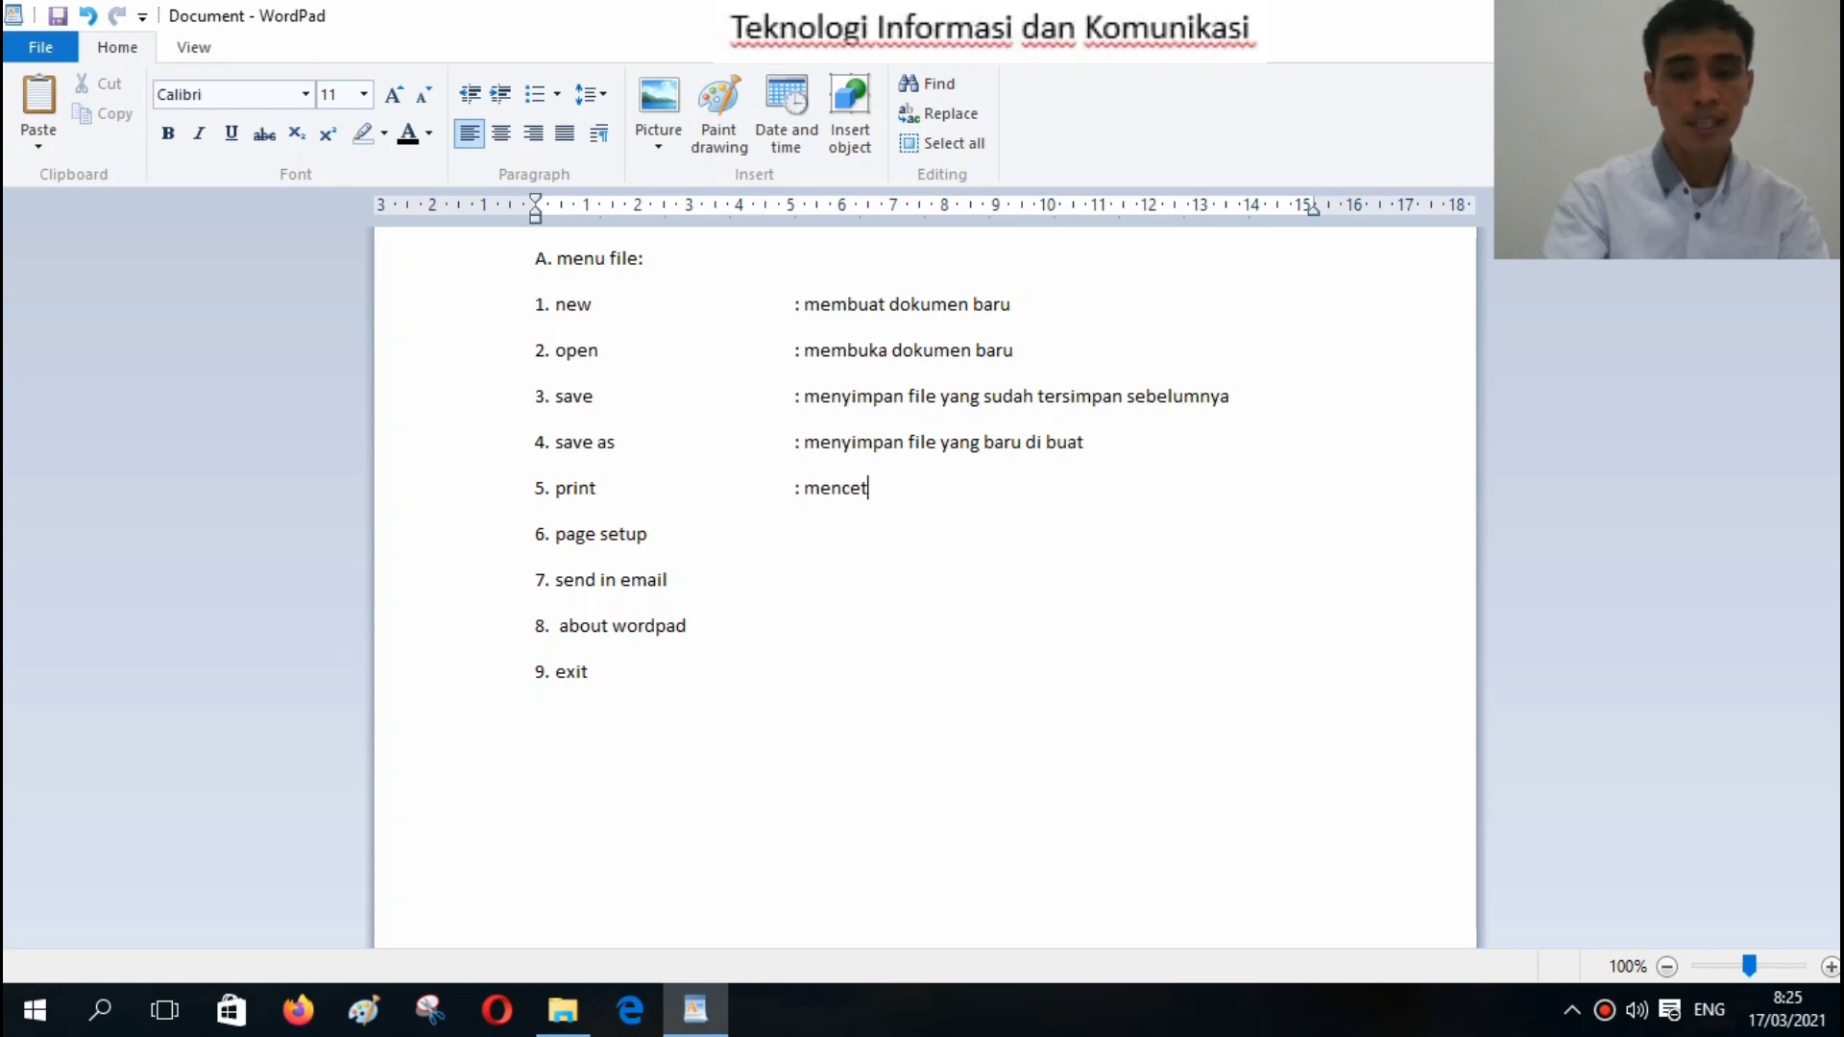
pyautogui.write('ak file 6. page setup\t')
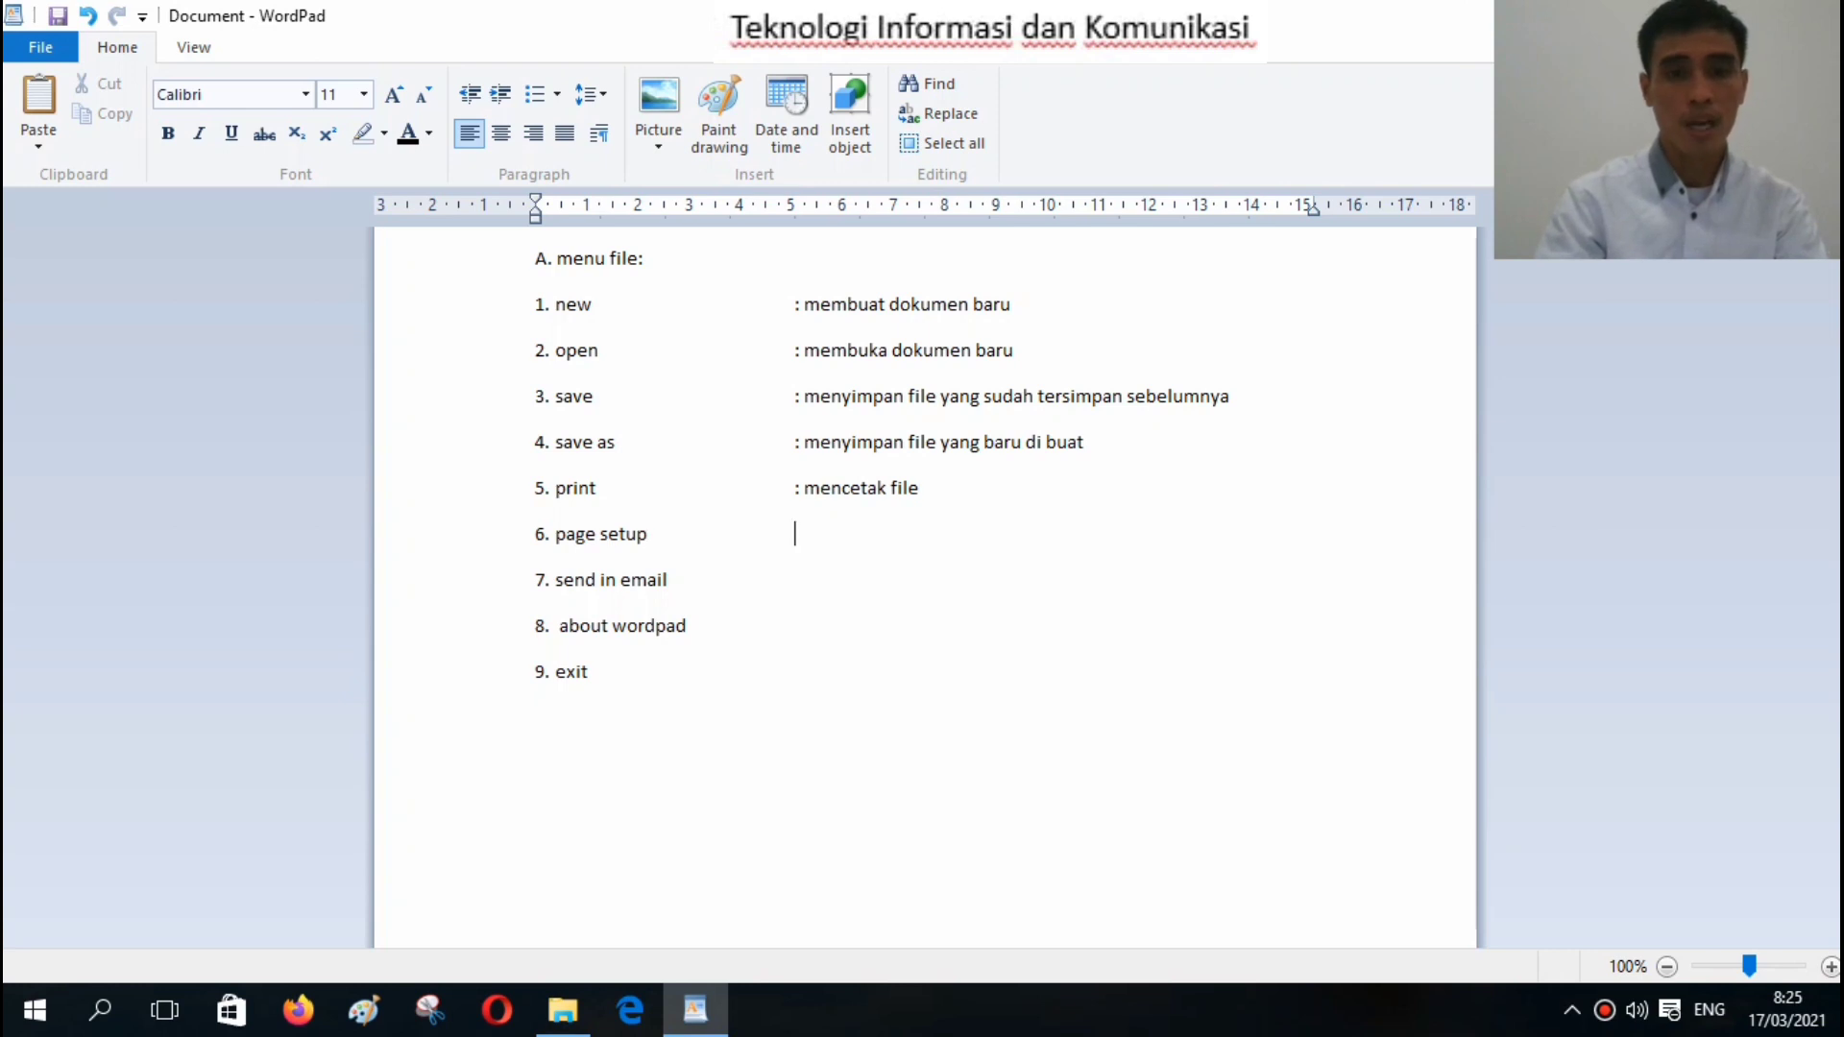
pyautogui.write(': mengatu')
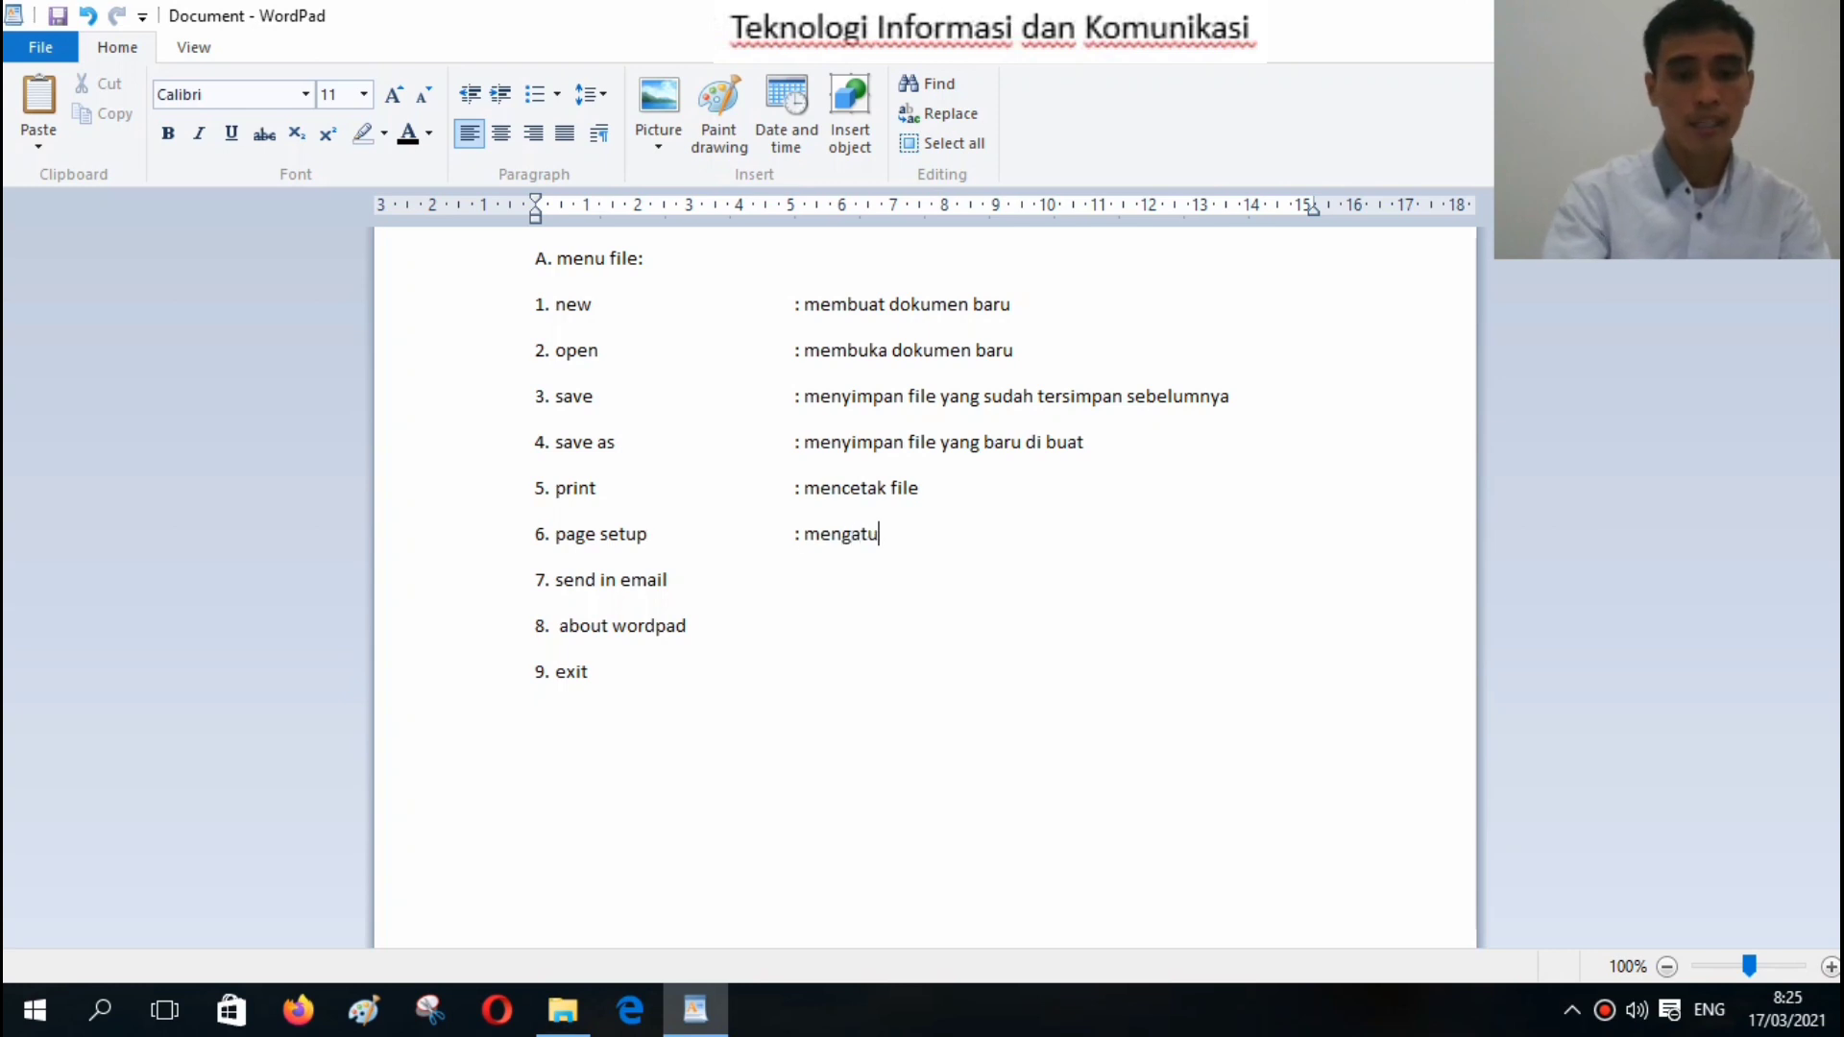
pyautogui.write('r k')
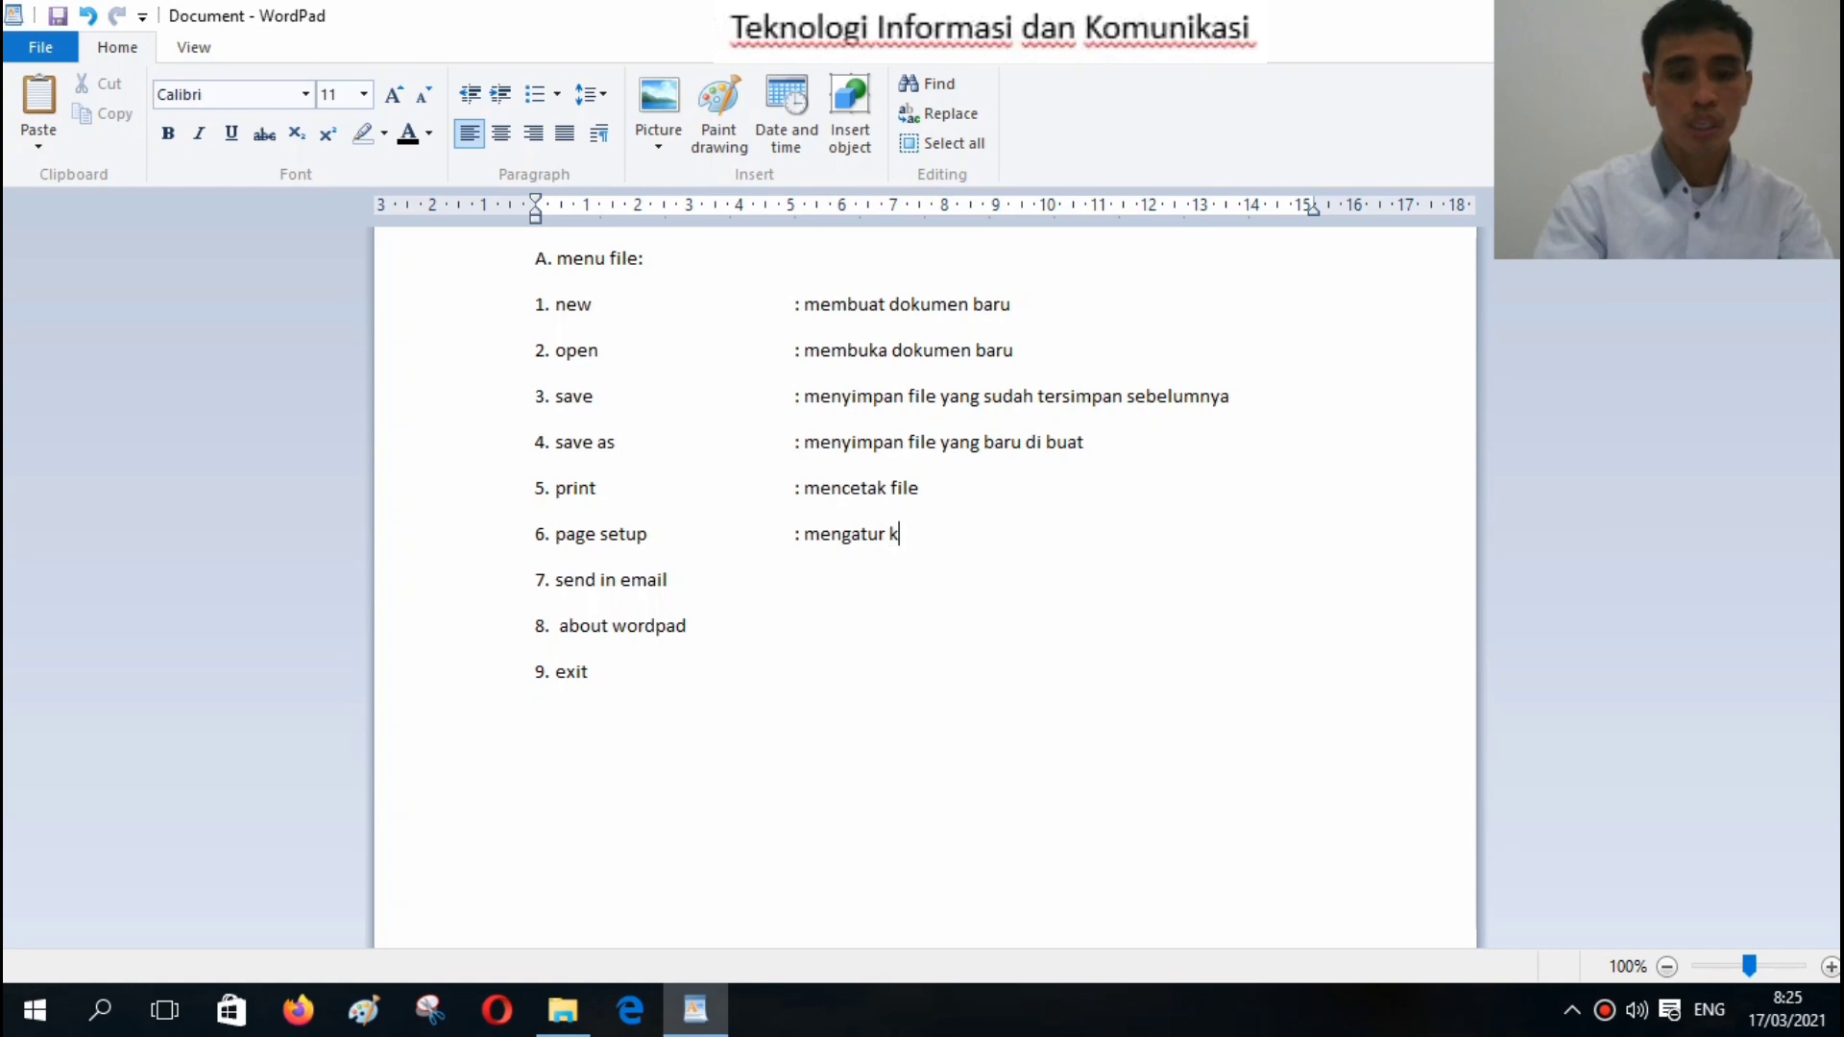
pyautogui.write('ertas')
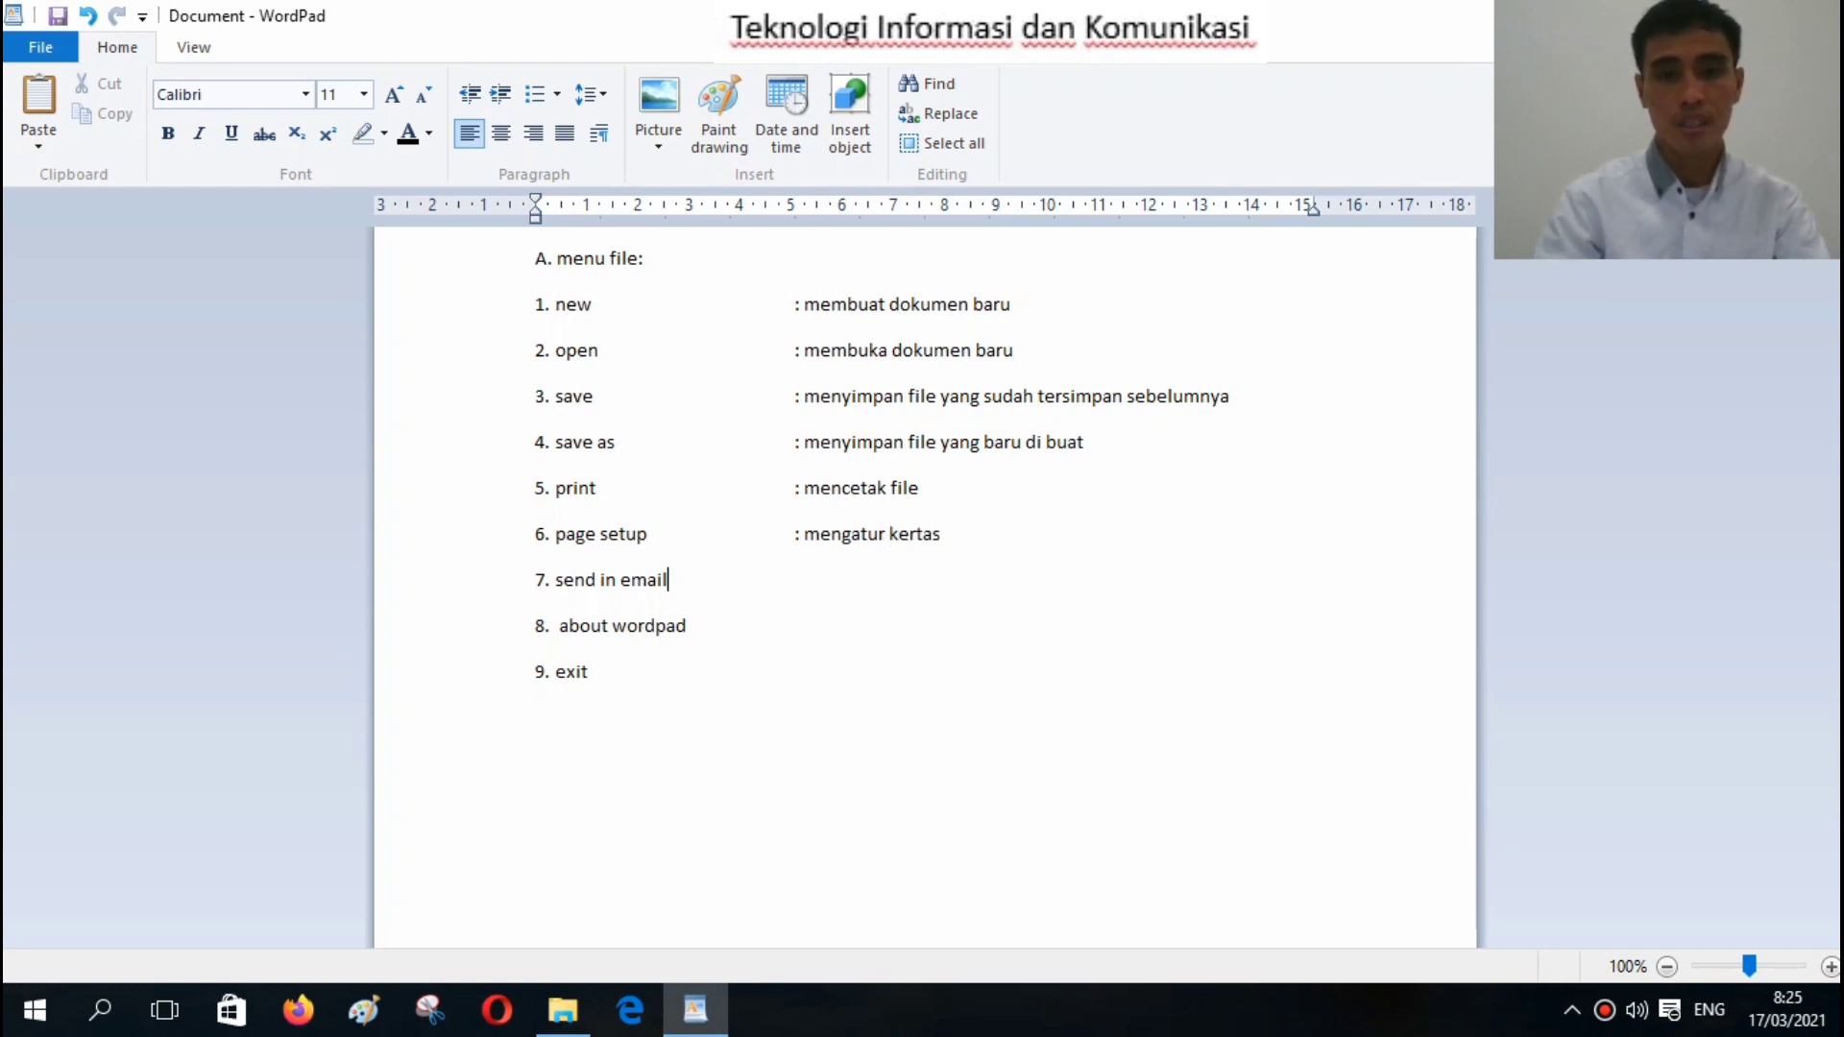
# Add an aligned colon and the description "mengirim file atau surat" to item 7, send in email.
pyautogui.press('Down')
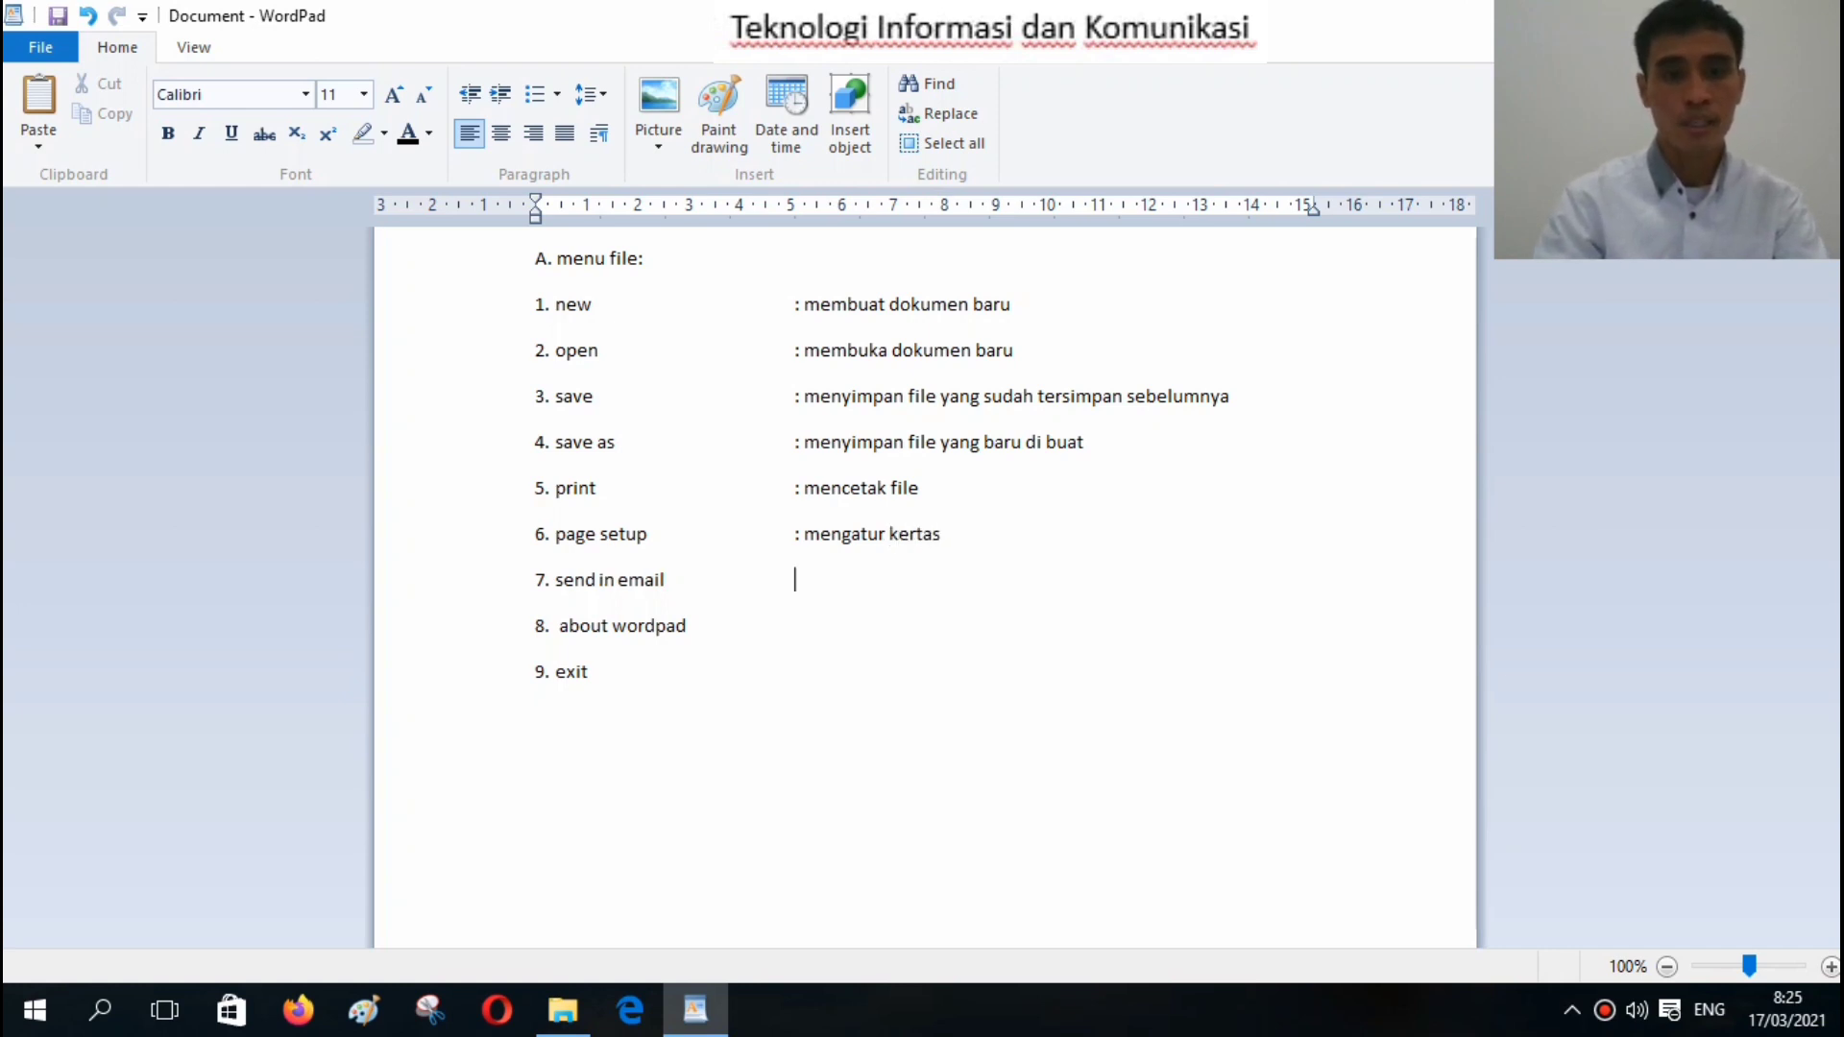
pyautogui.write(': mengir')
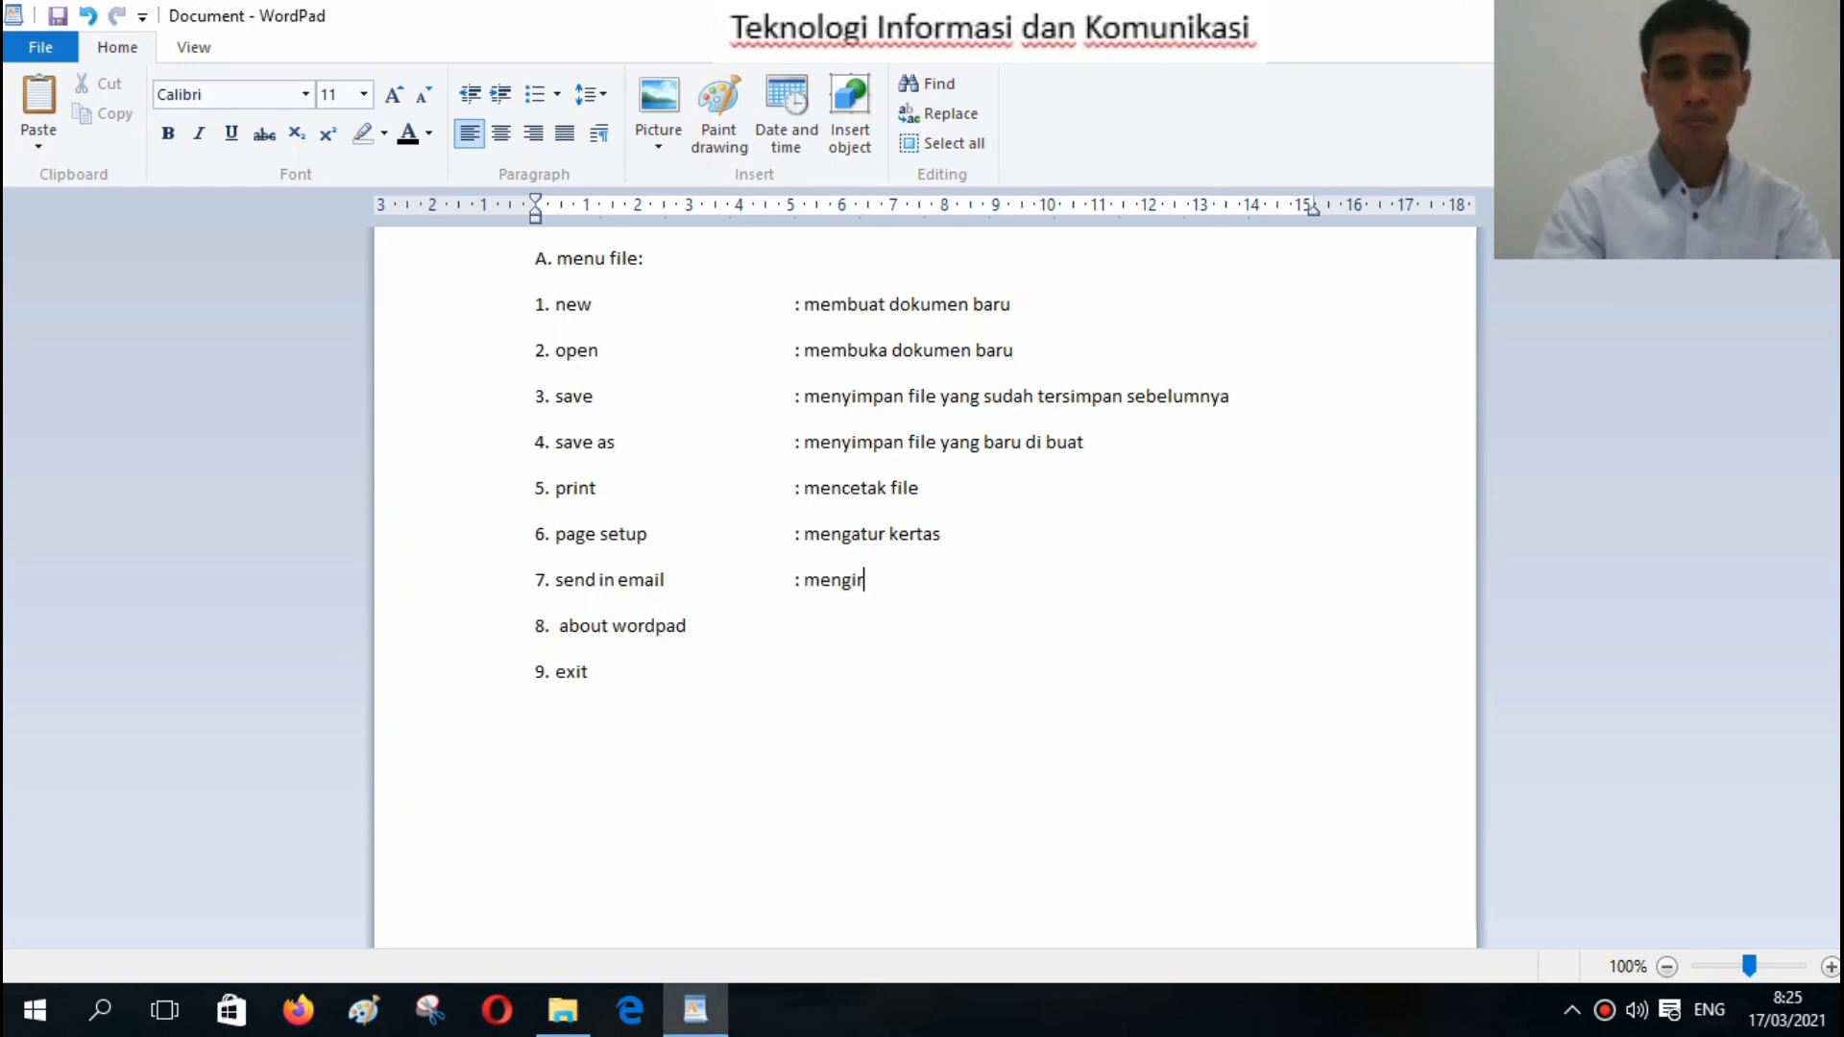
pyautogui.write('im fil')
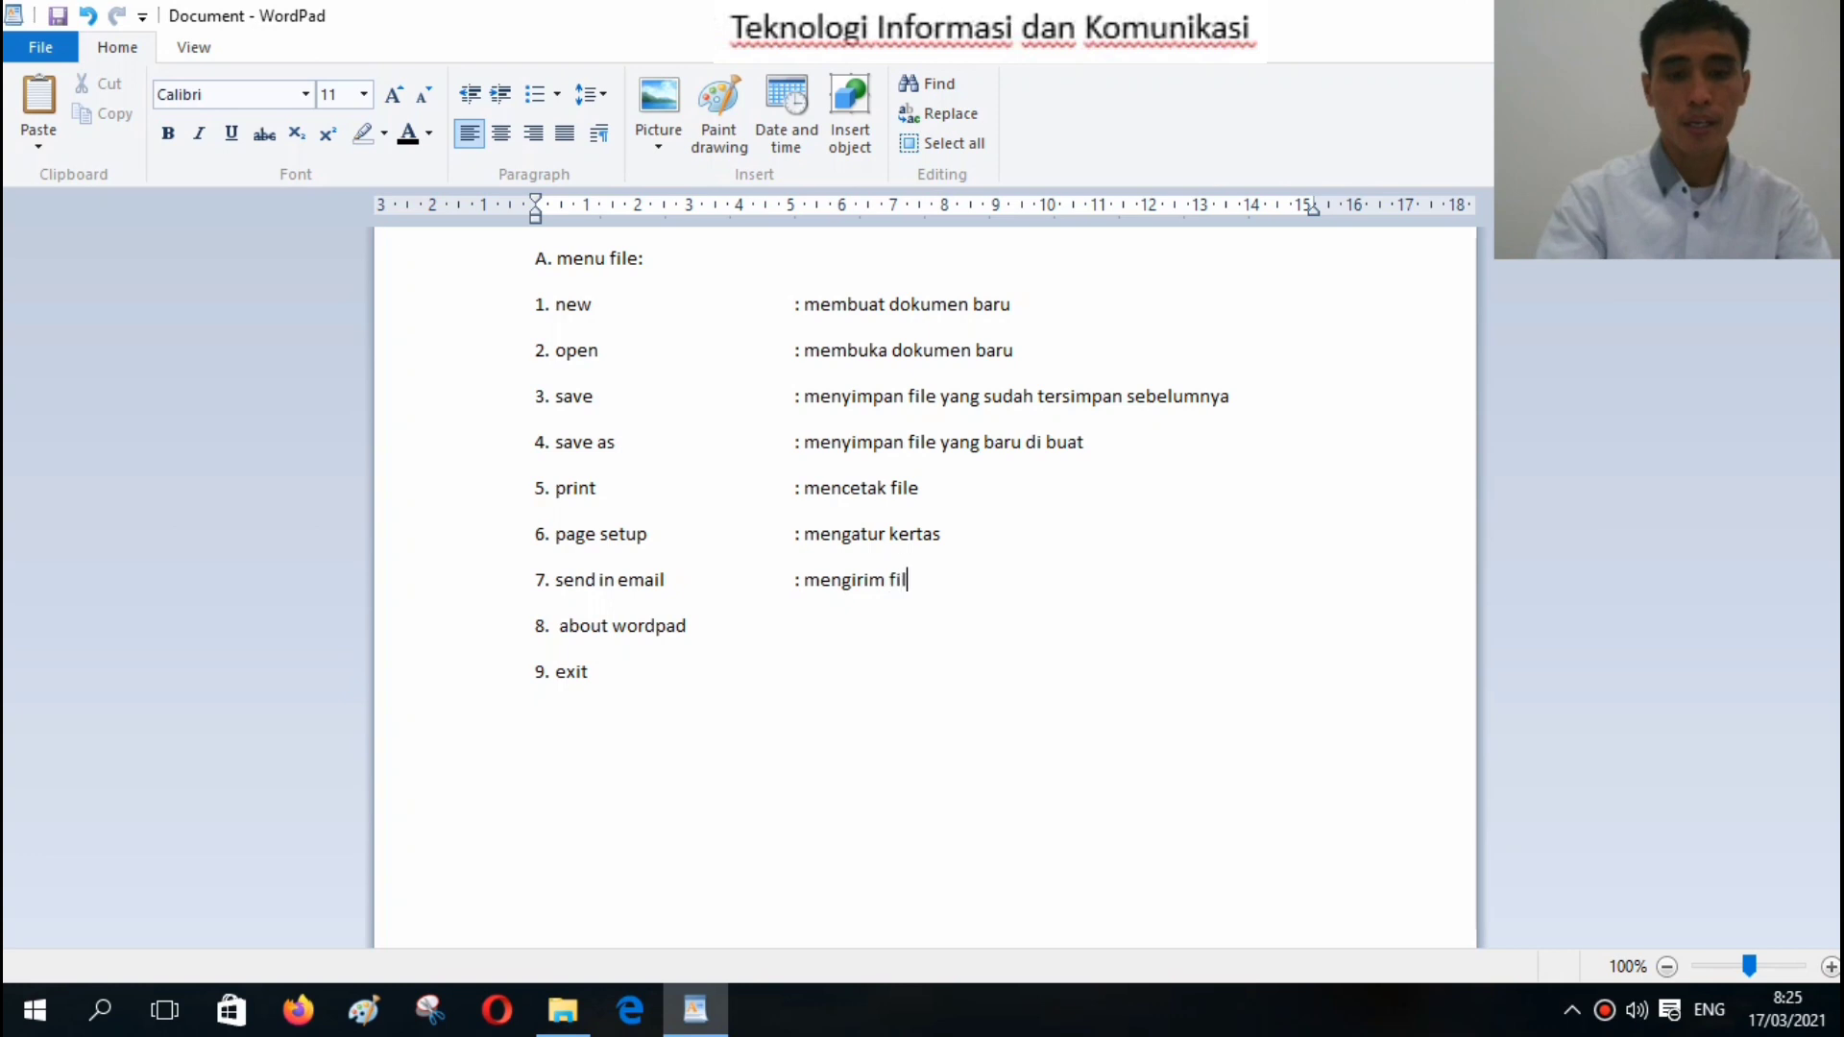
pyautogui.write('e atau surat')
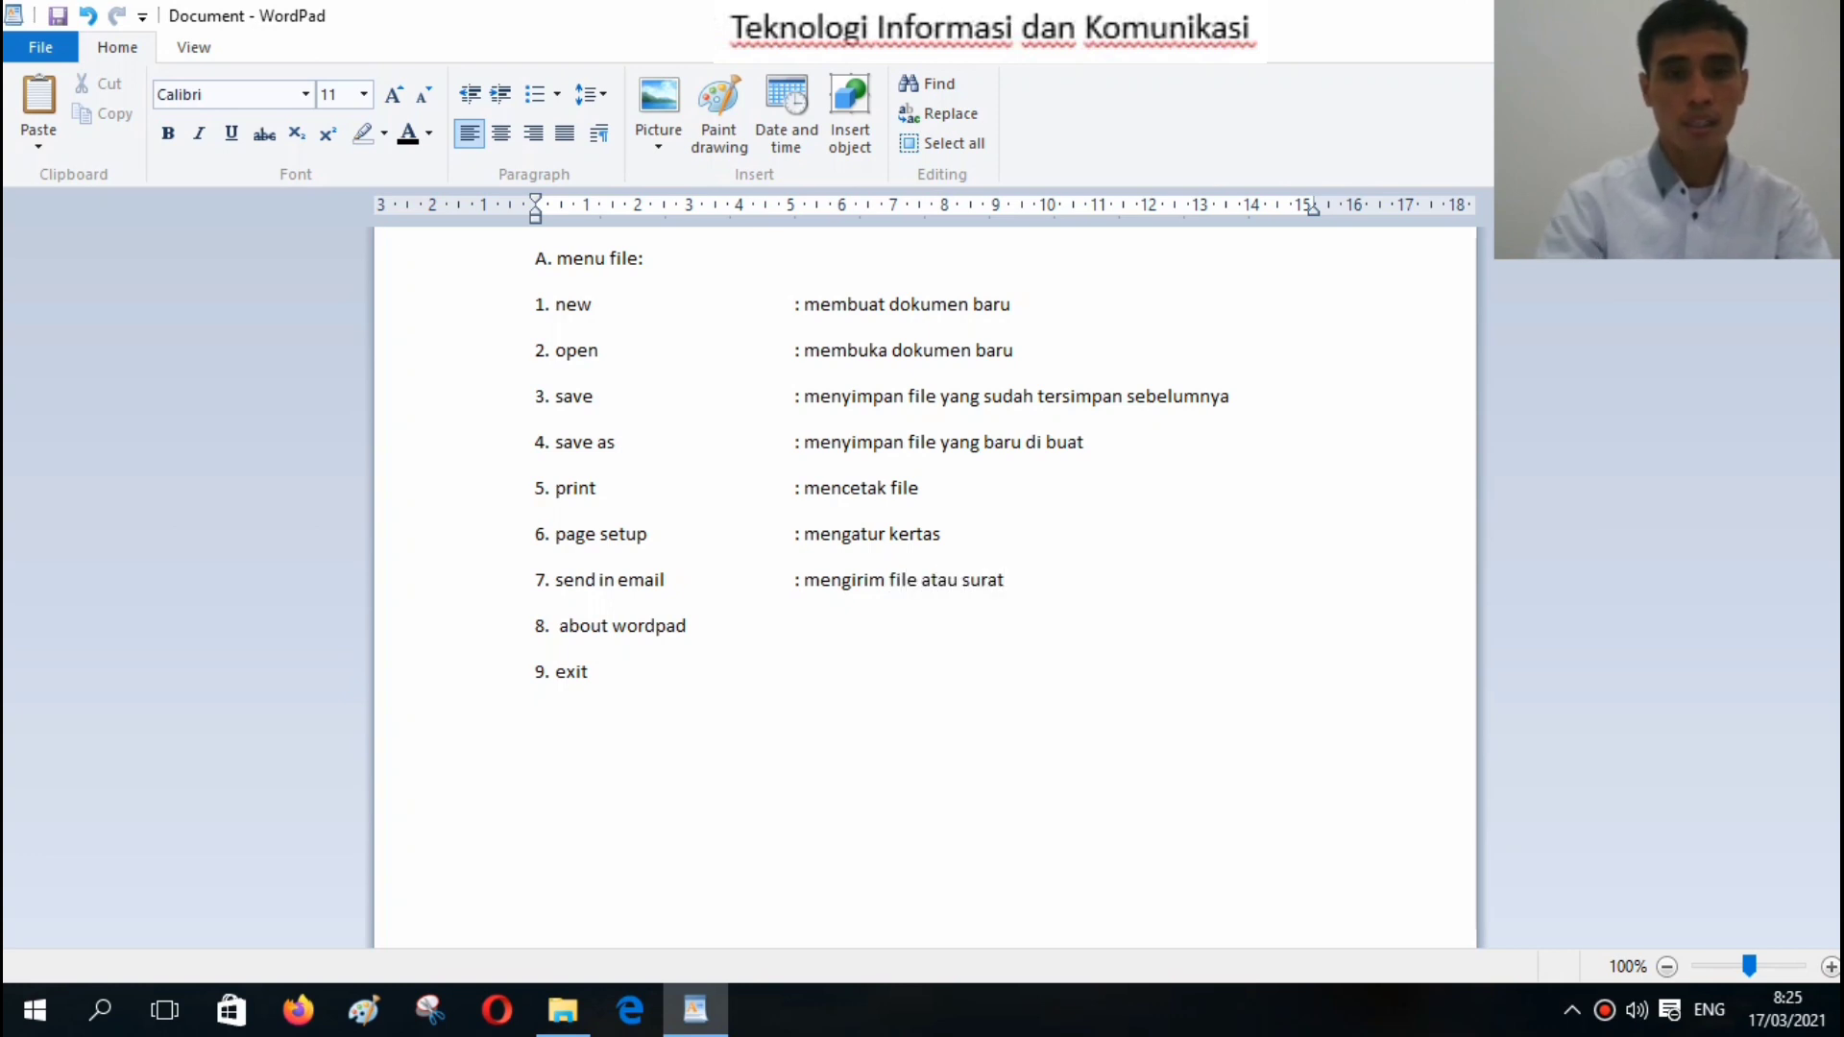
# Add an aligned colon and the description "tentang program pengolah kata sederha" to item 8, about wordpad.
pyautogui.click(687, 626)
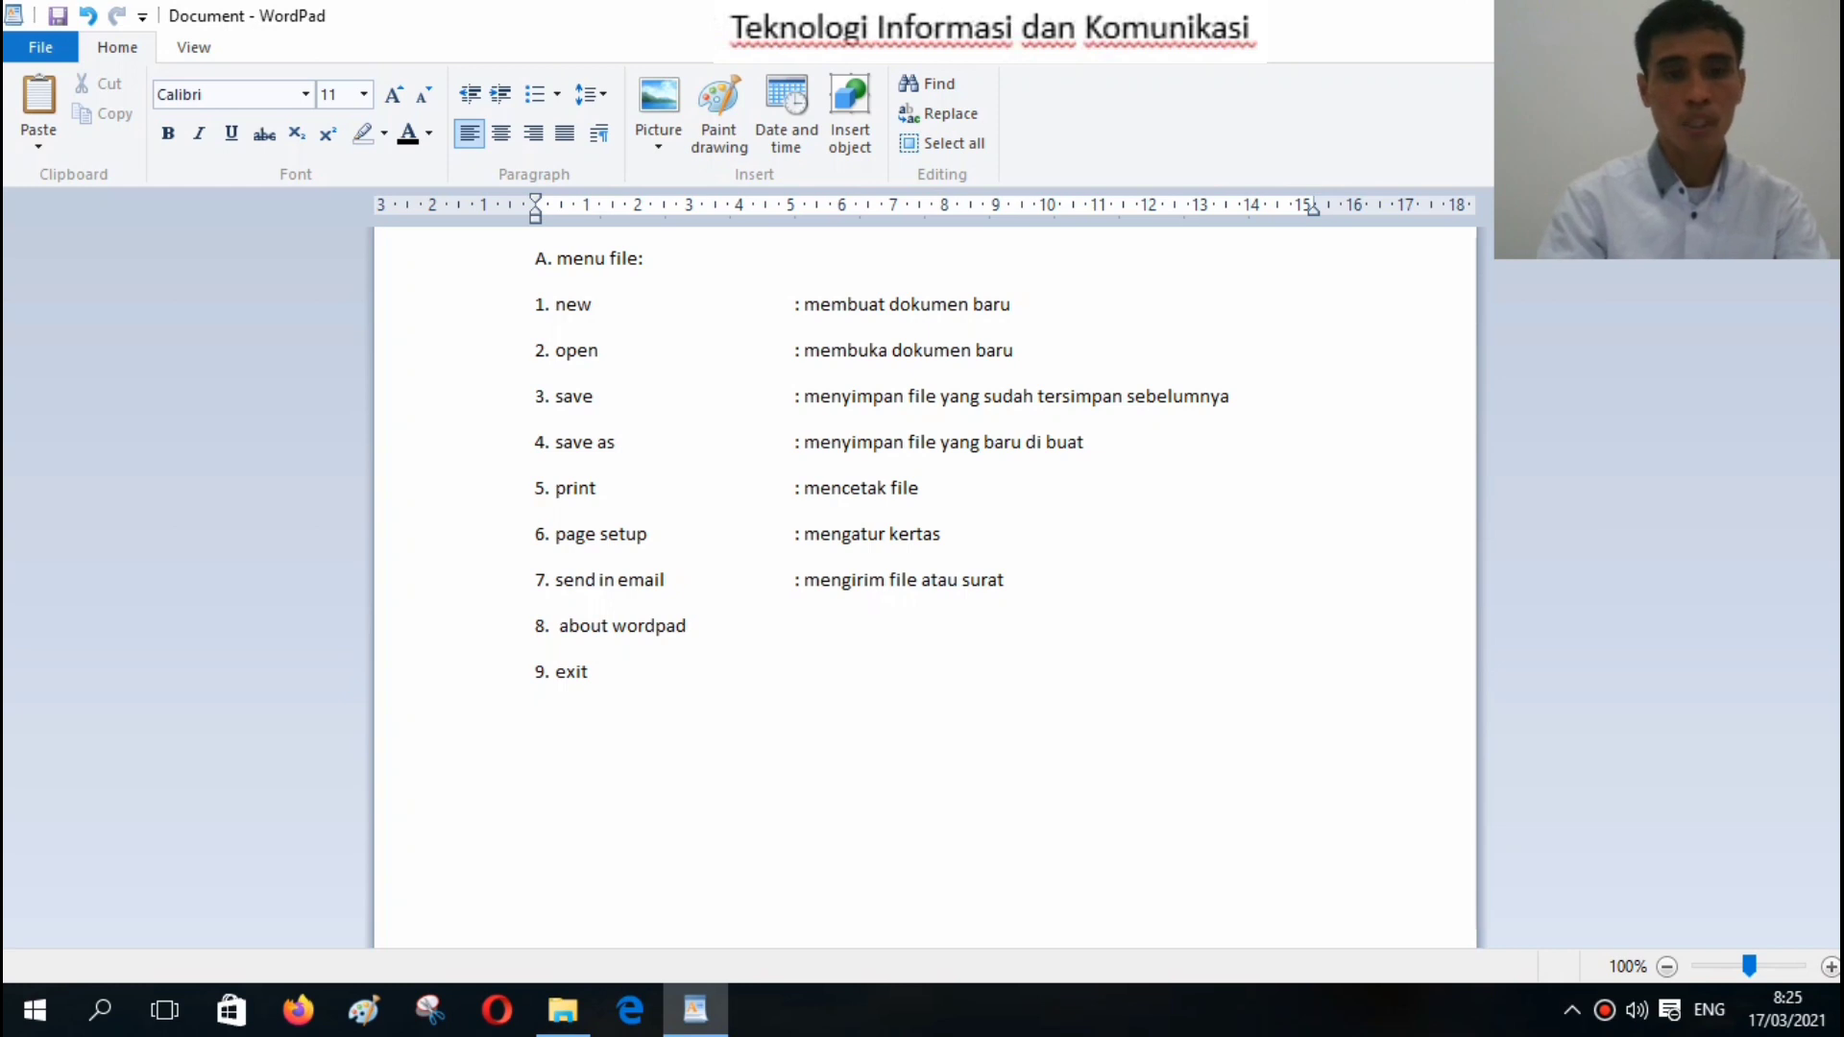
pyautogui.press('Tab')
pyautogui.write(': ten')
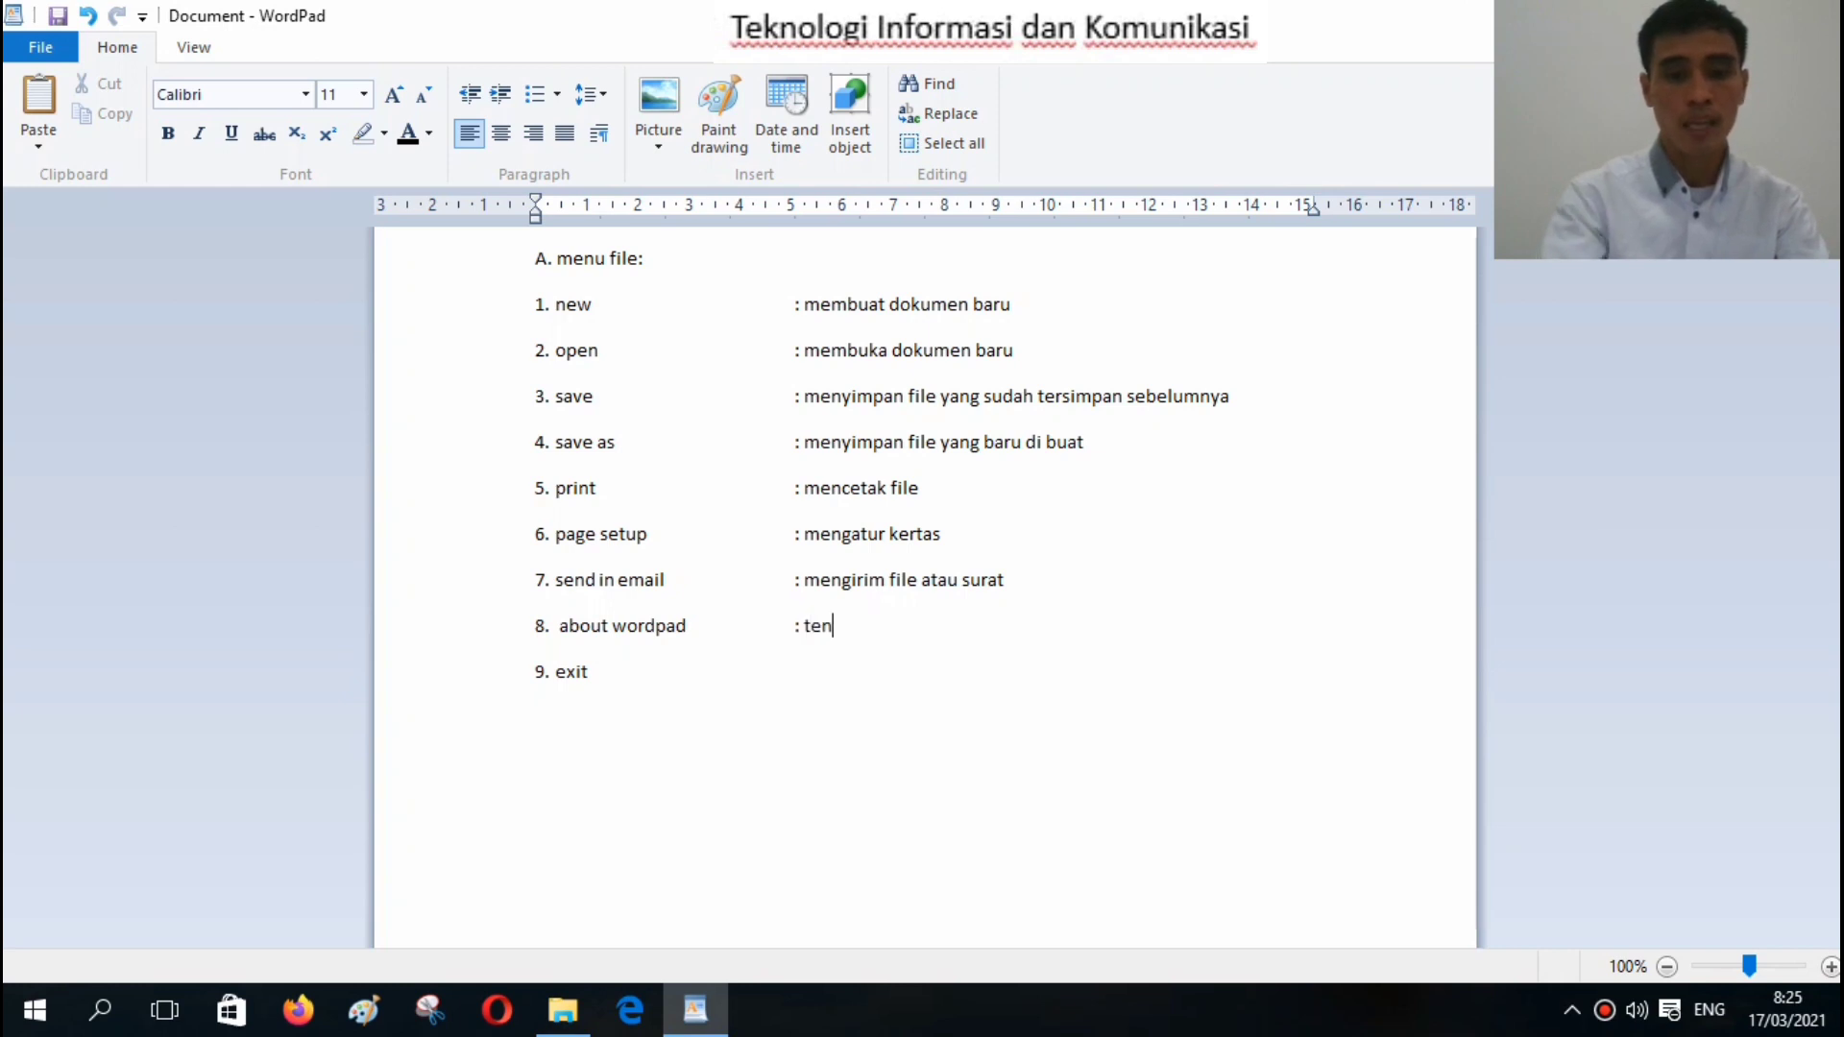
pyautogui.write('tang program')
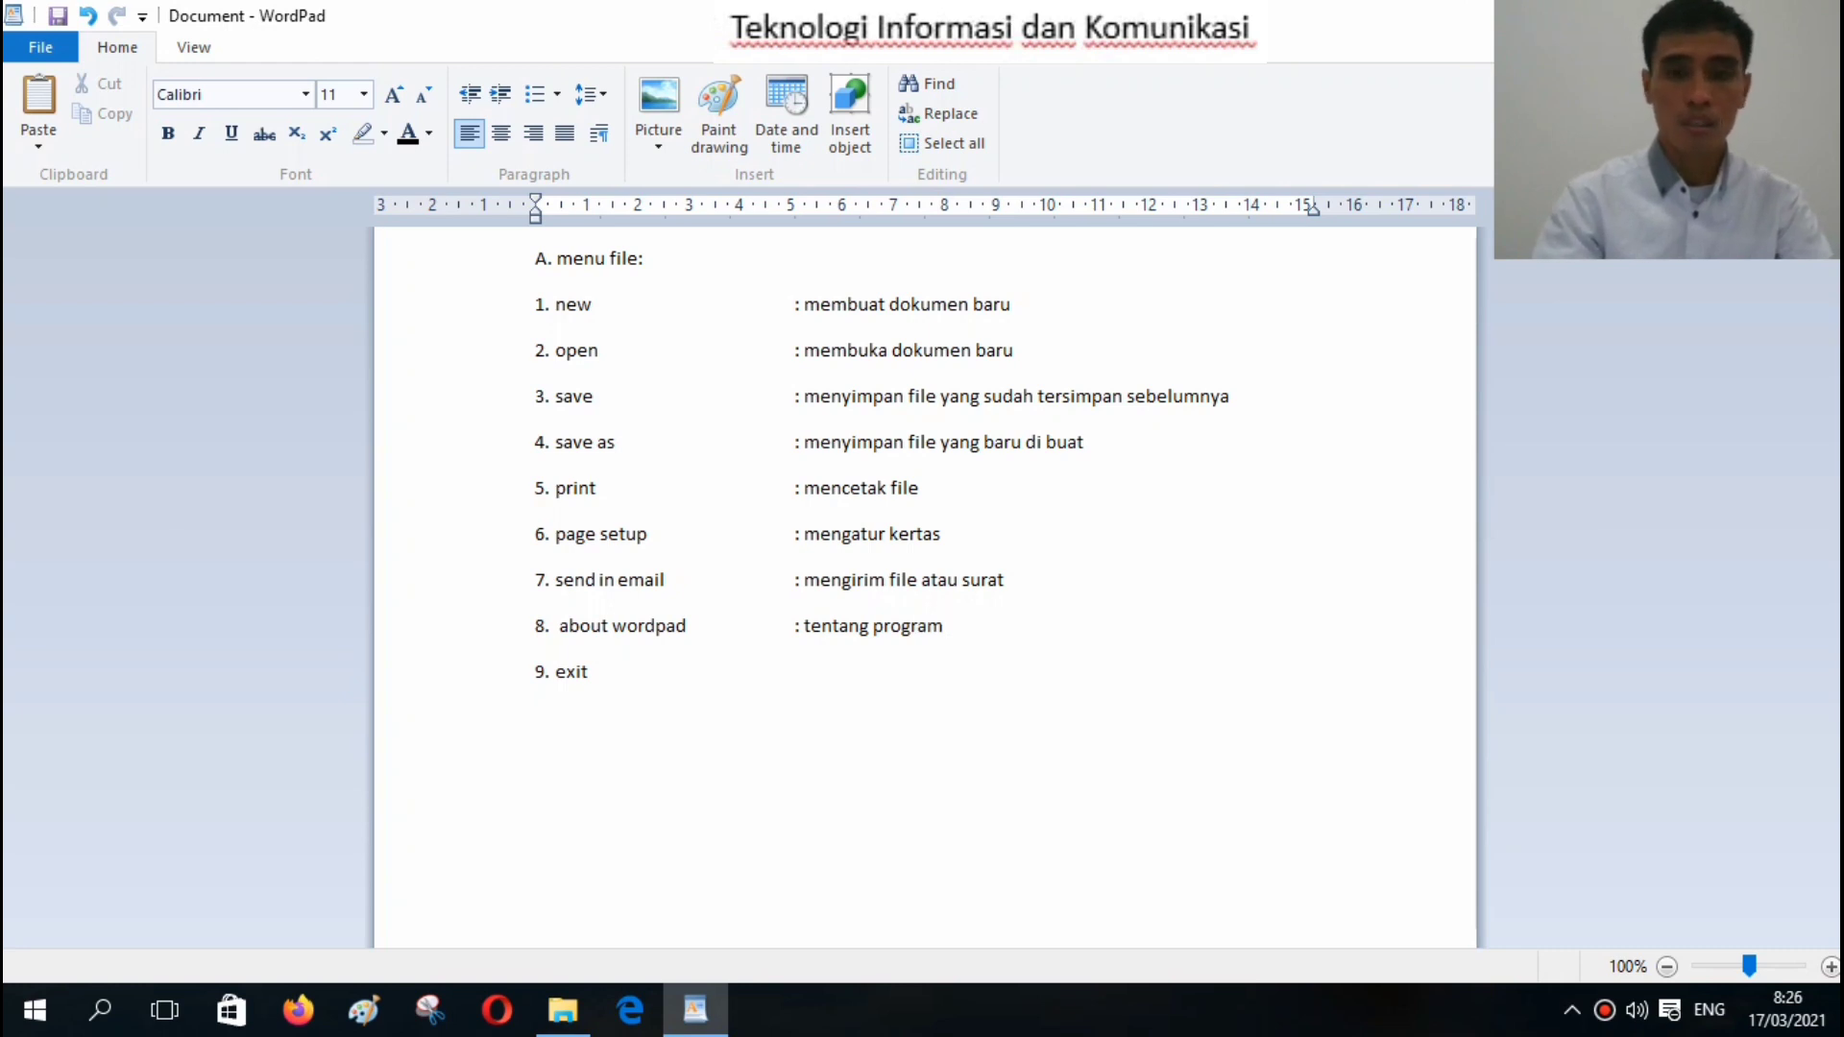
pyautogui.write(' pengo;a')
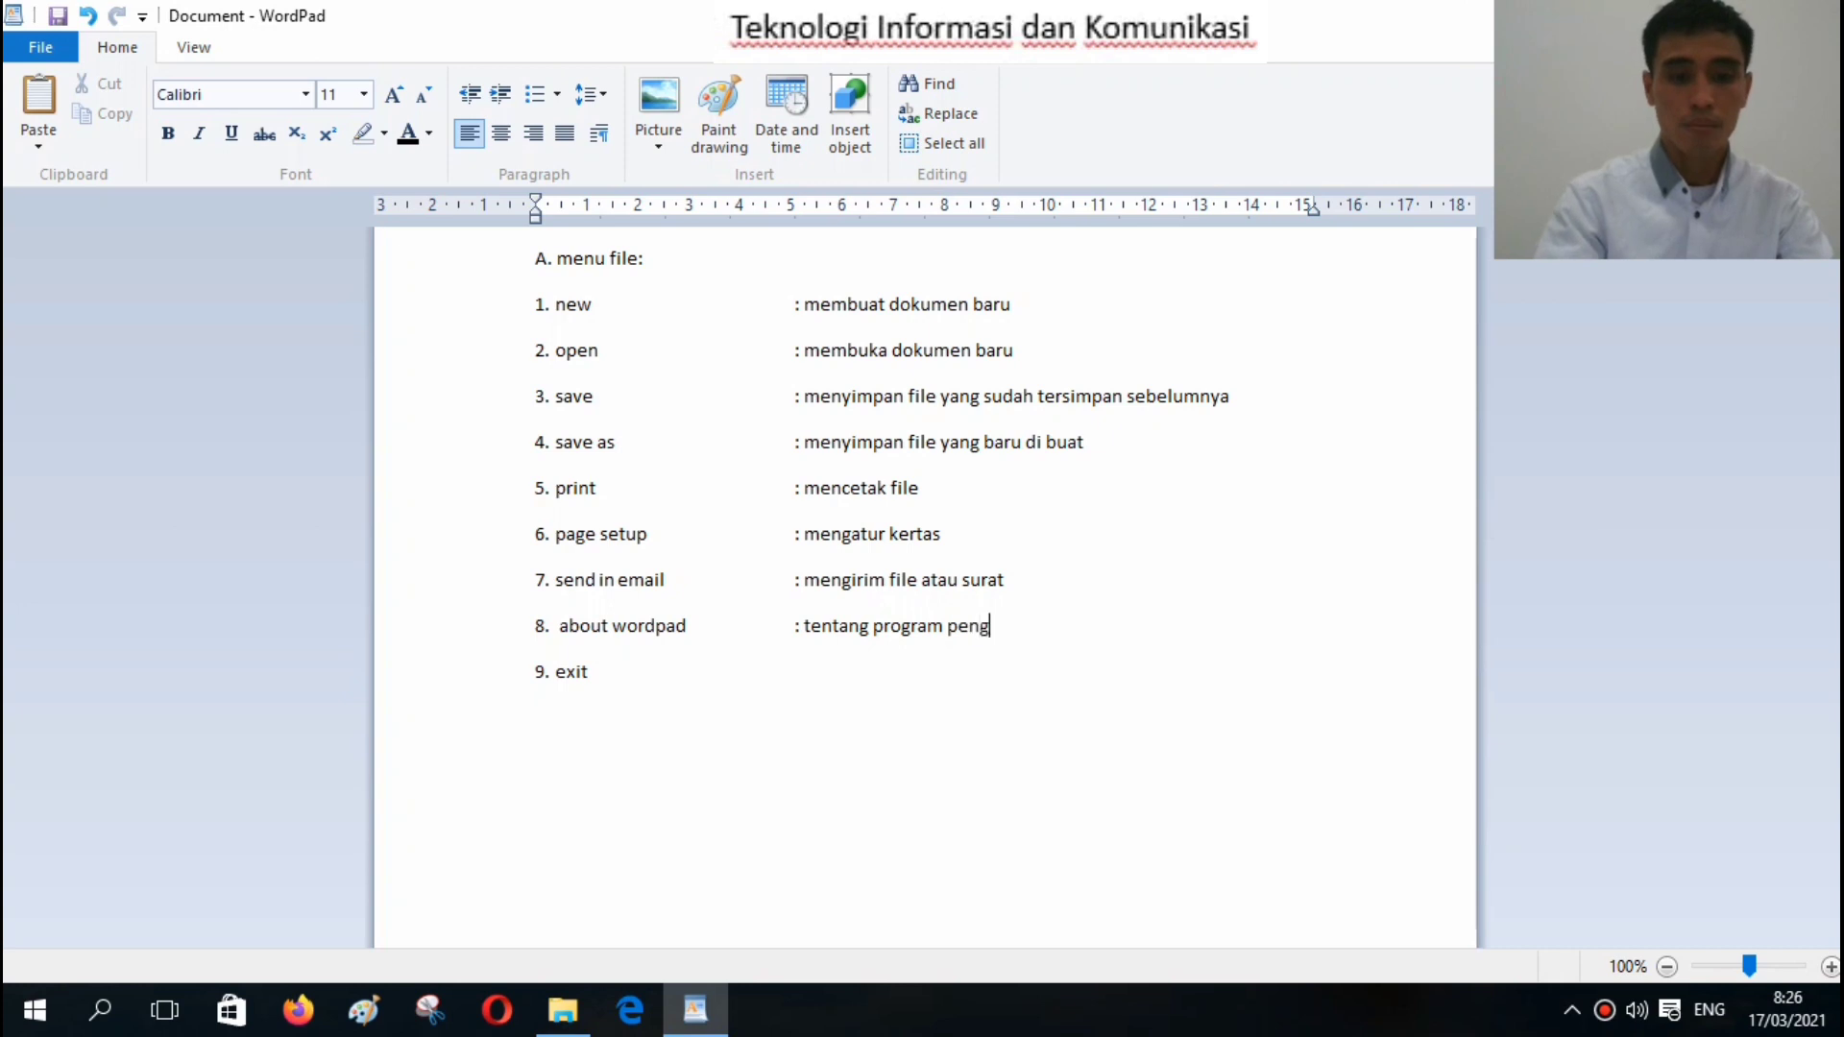
pyautogui.press('BackSpace')
pyautogui.press('BackSpace')
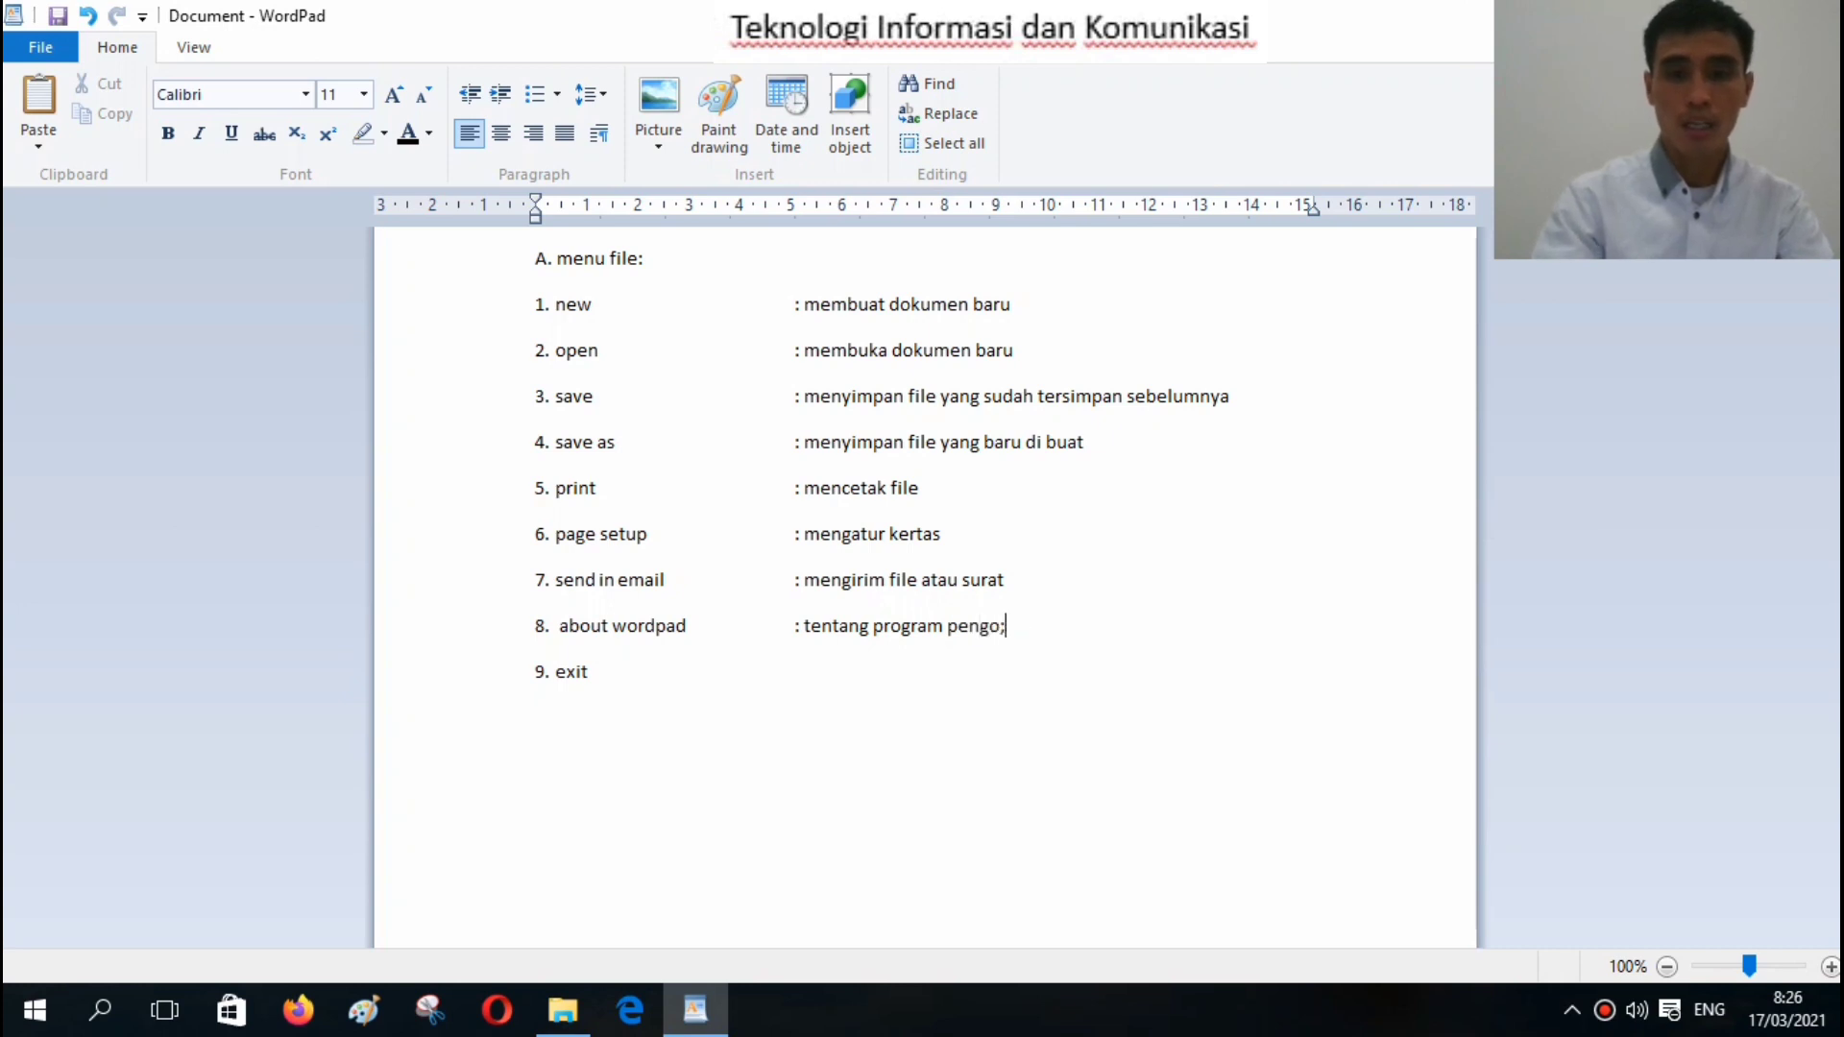
pyautogui.write('lah ')
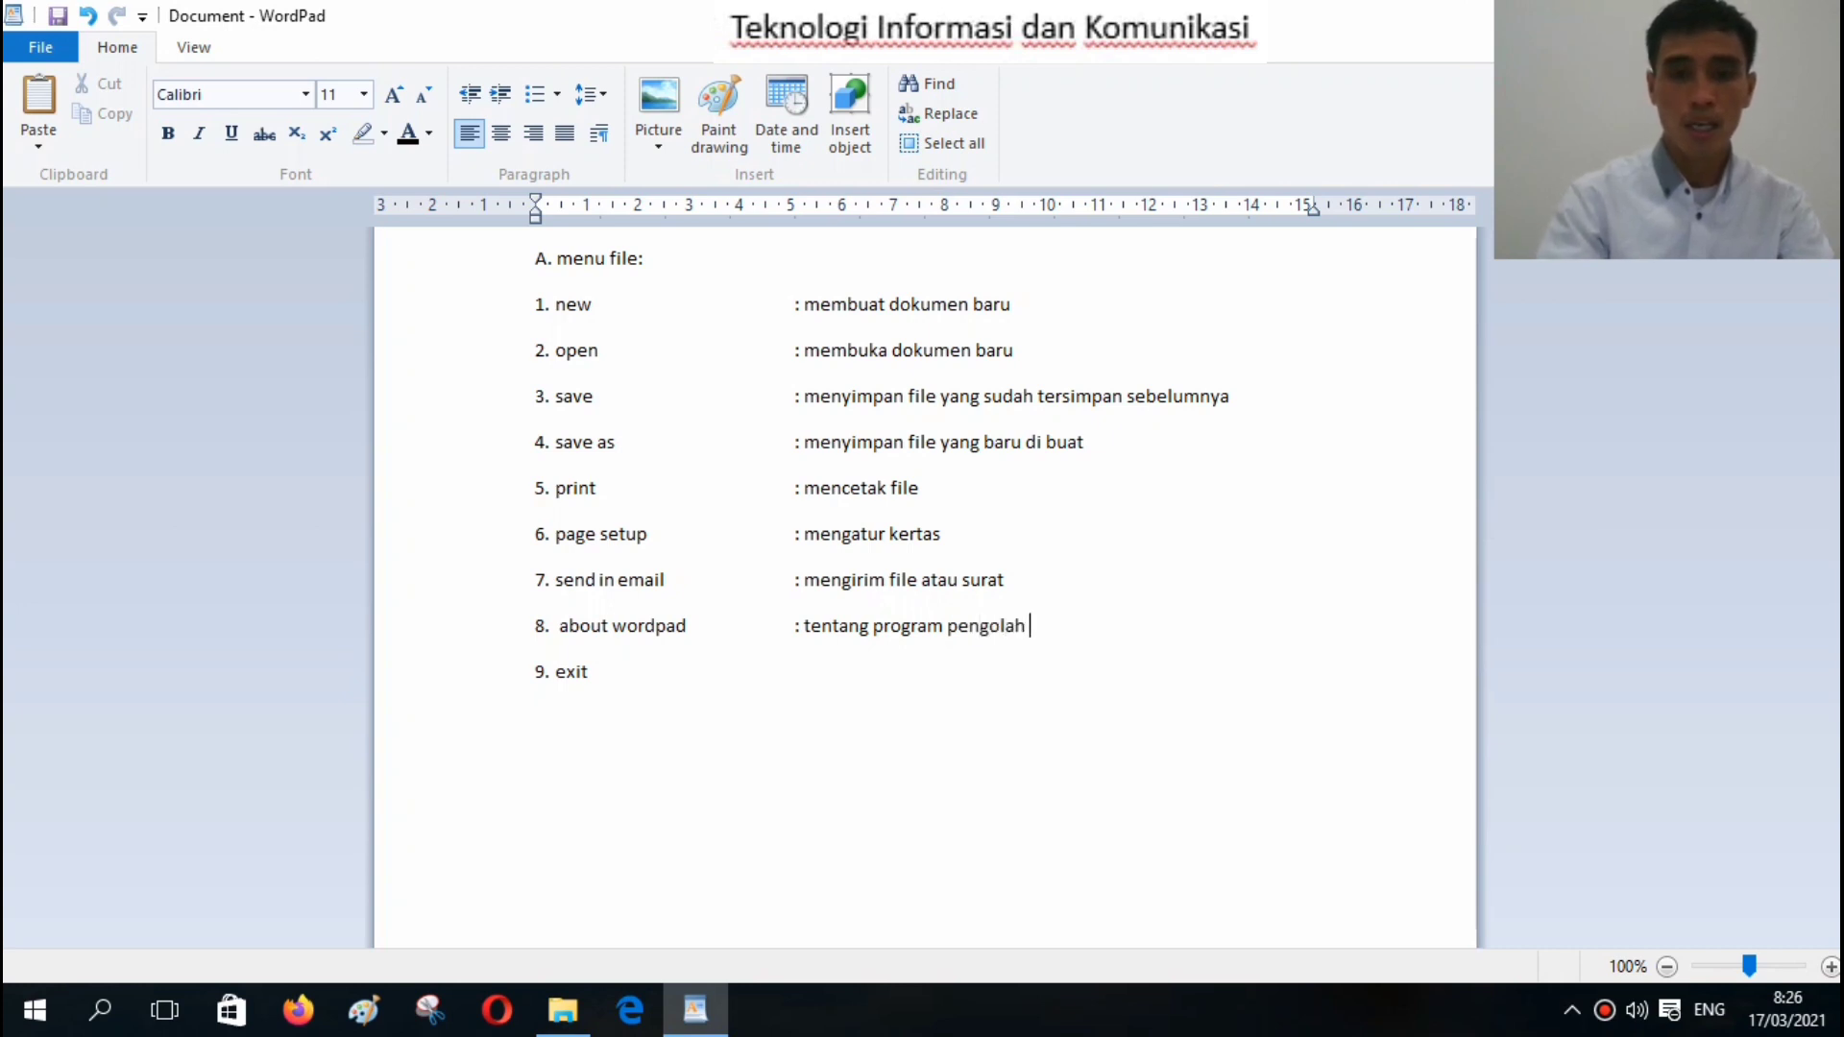
pyautogui.write('kata sederha 9. exit\t')
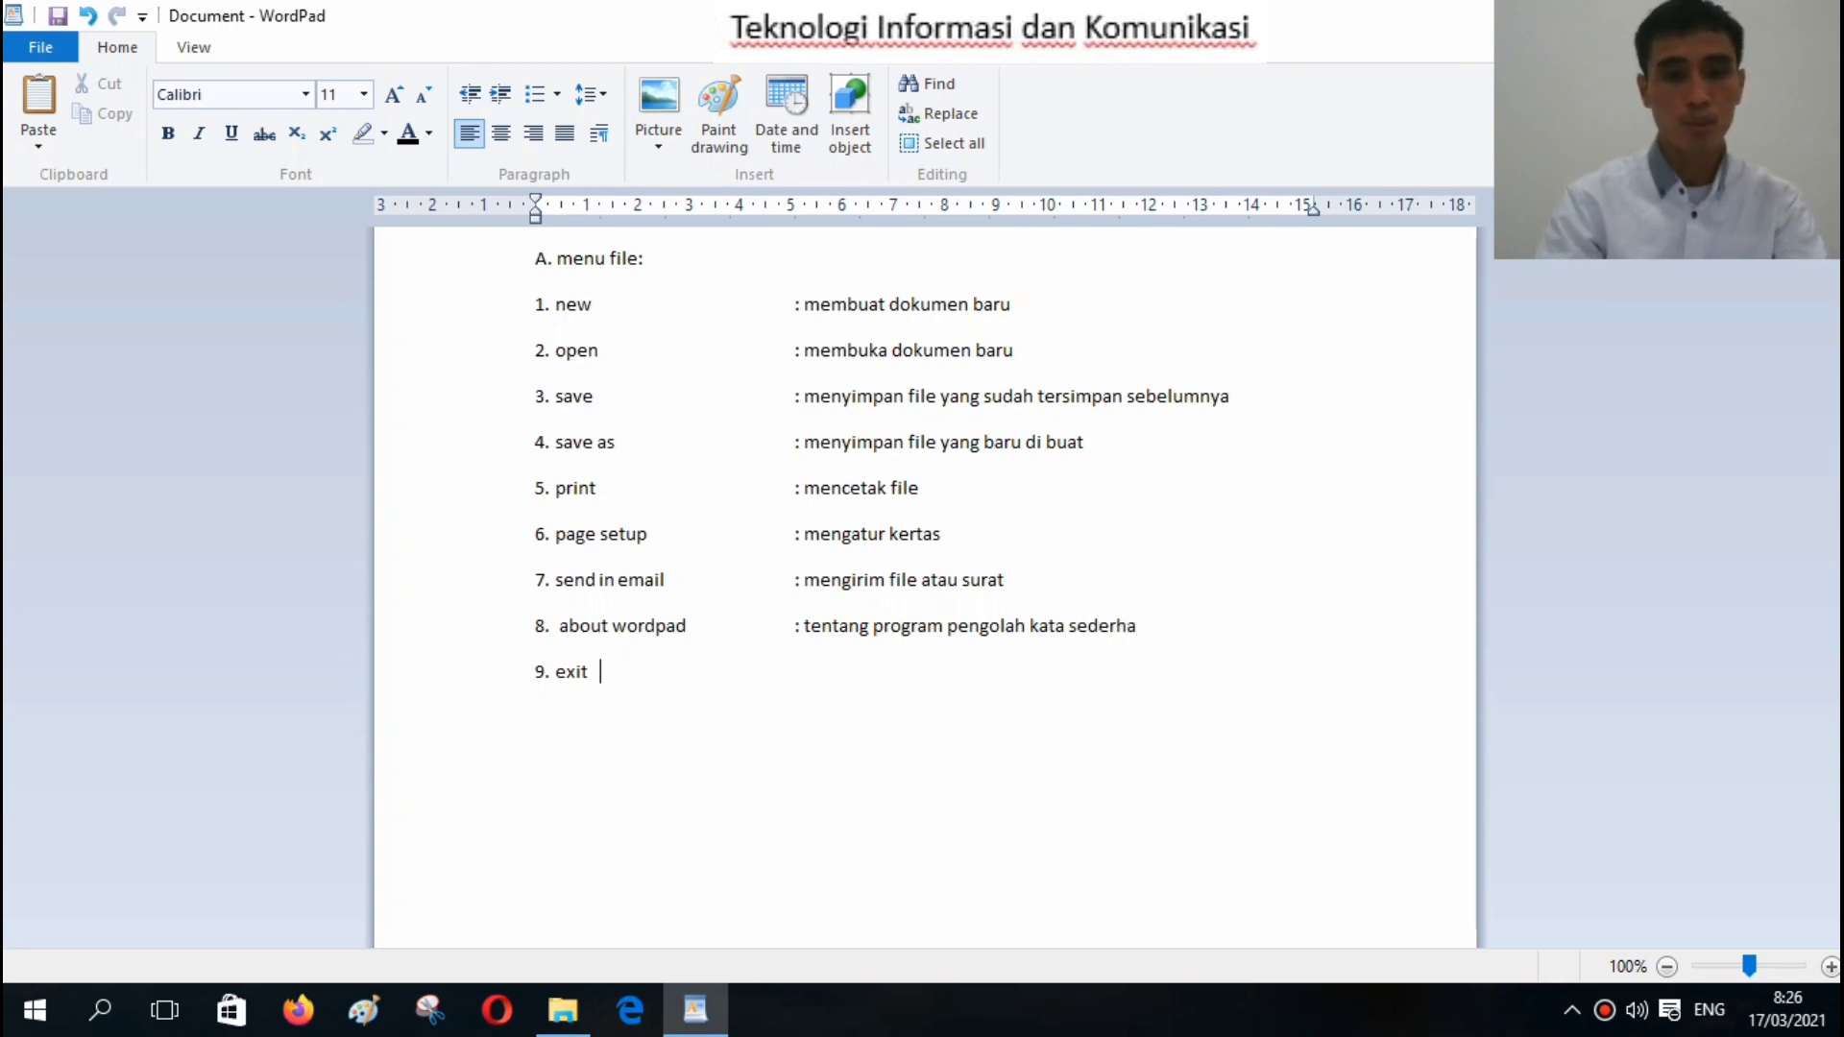
# Add an aligned colon and the description "keluar dari program" to item 9, exit.
pyautogui.write(':')
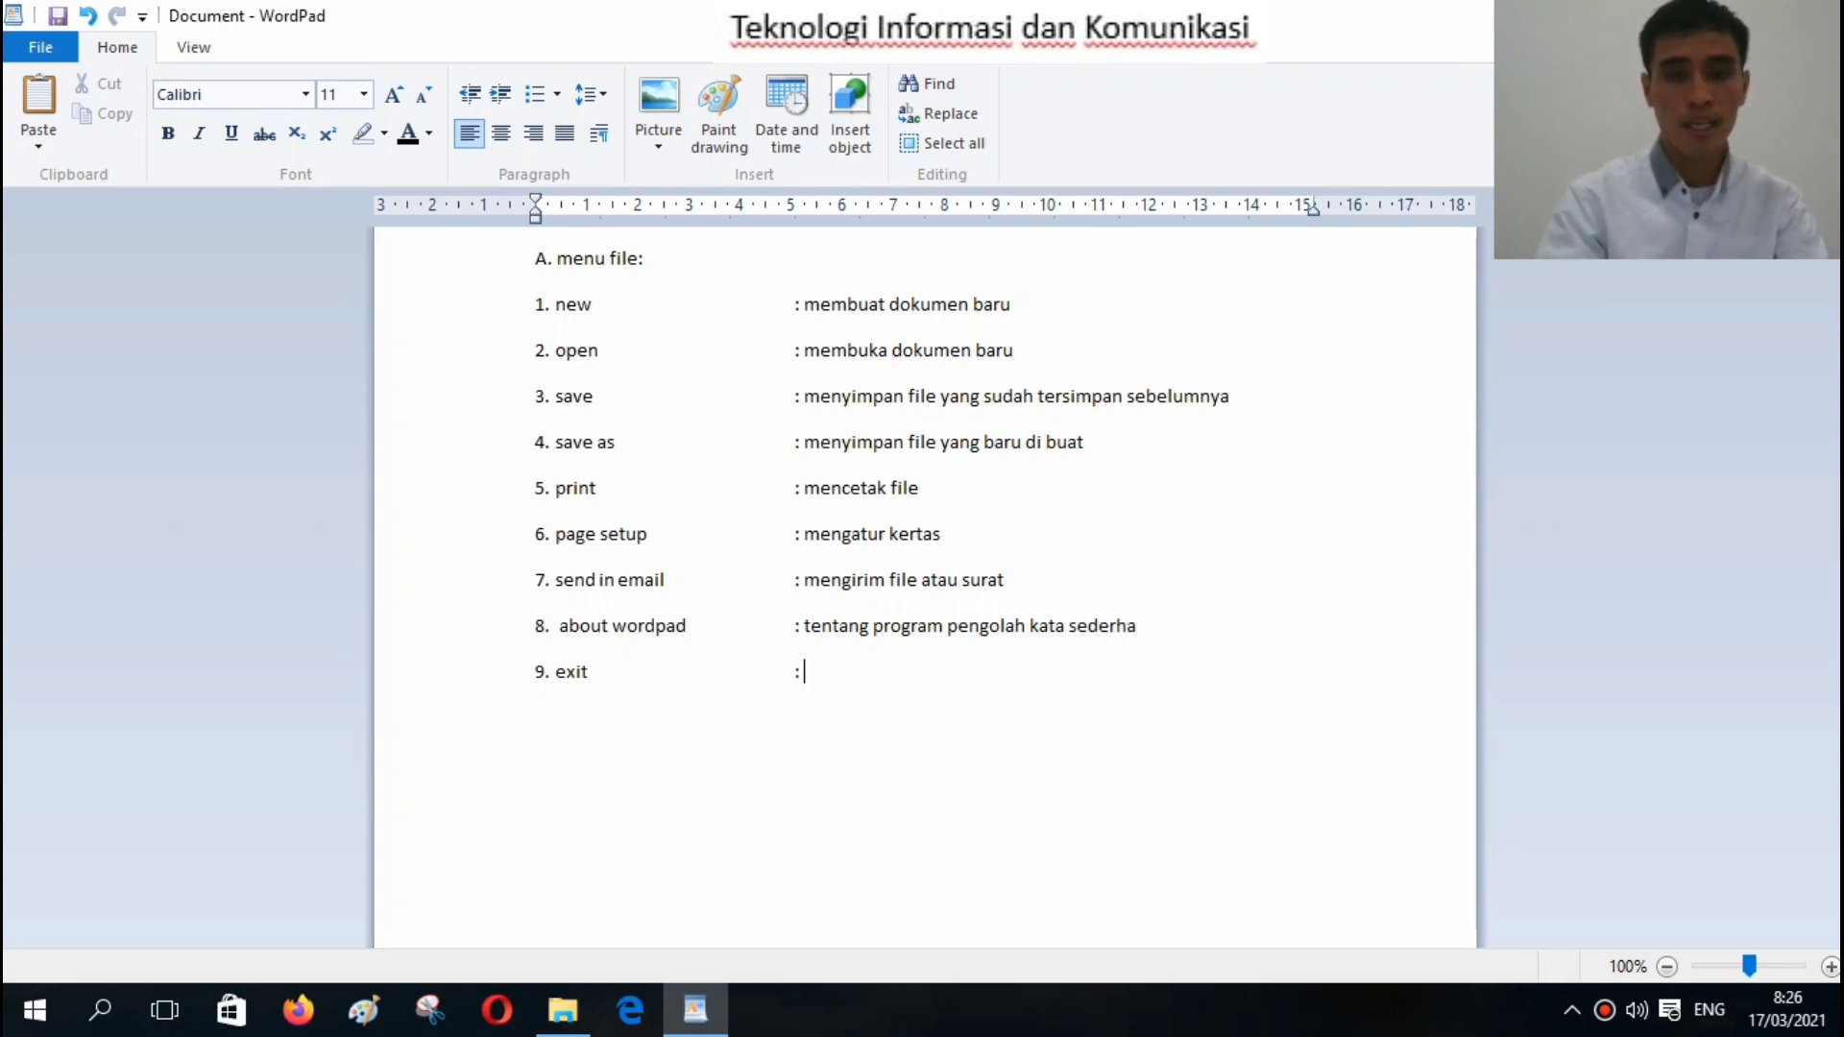
pyautogui.write(' keluar ')
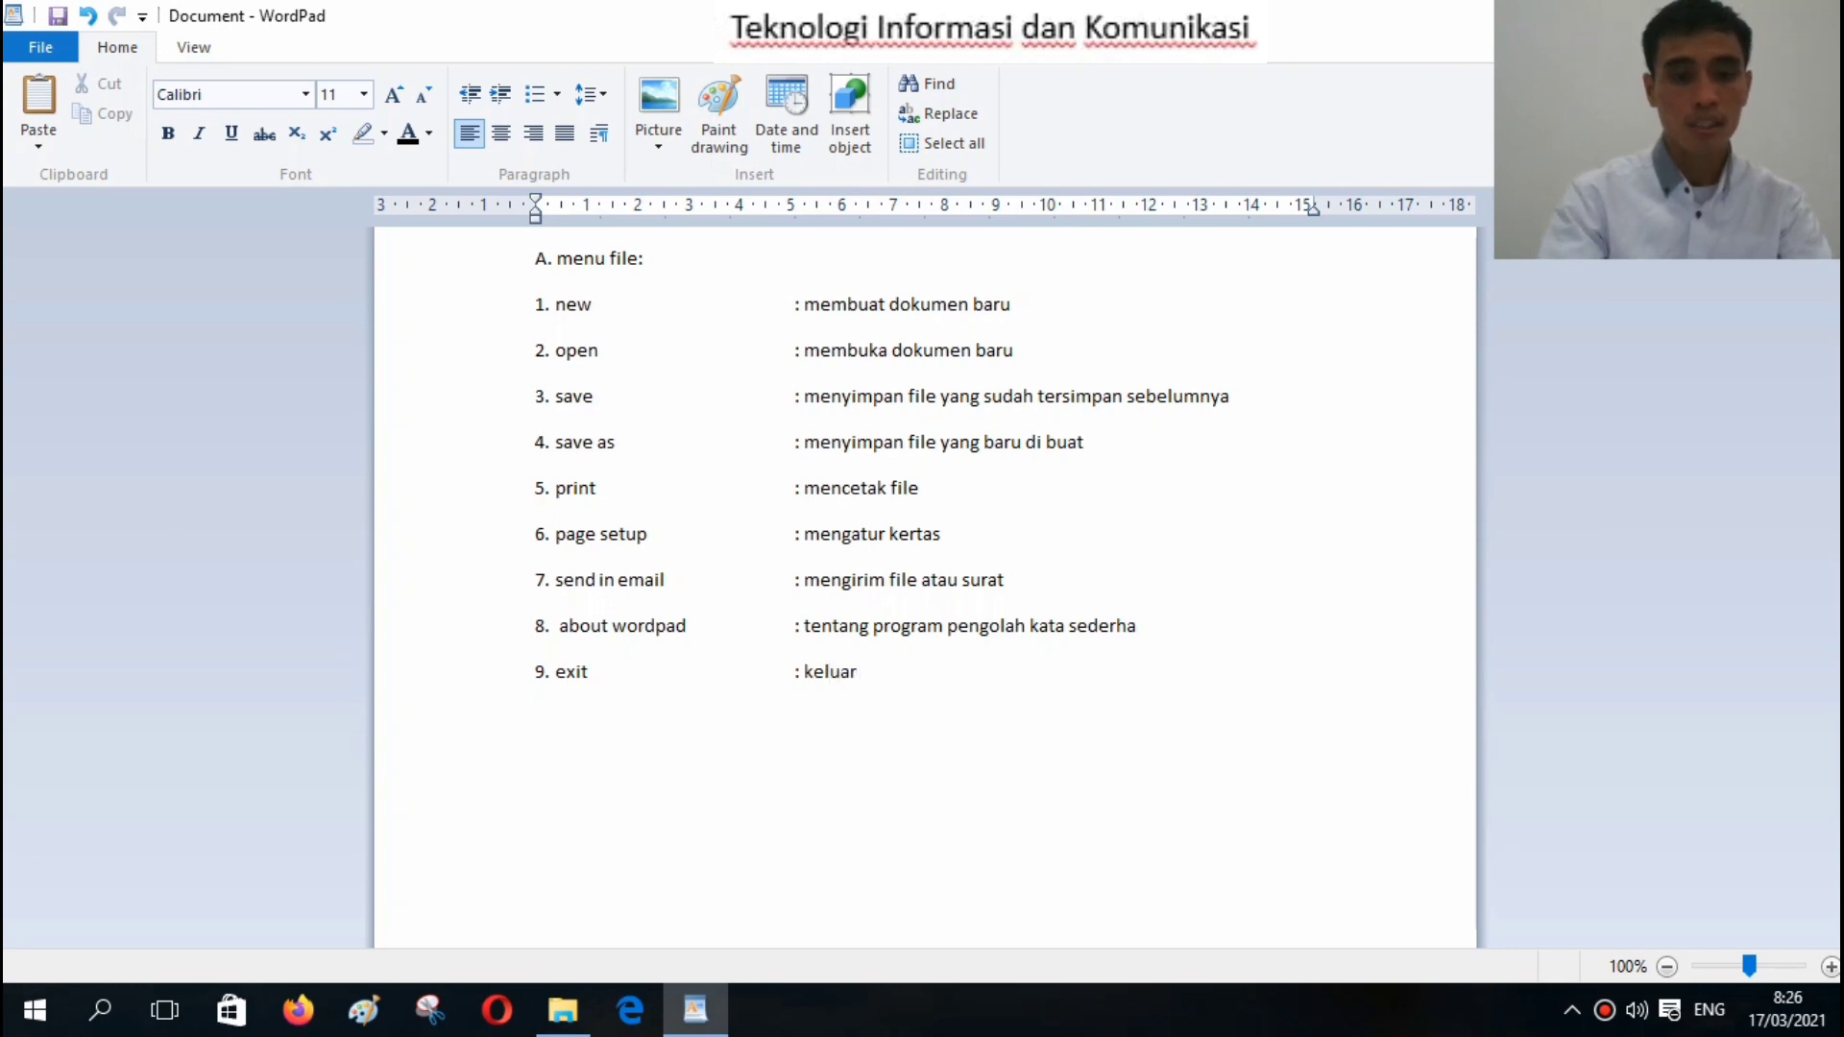
pyautogui.write('dar')
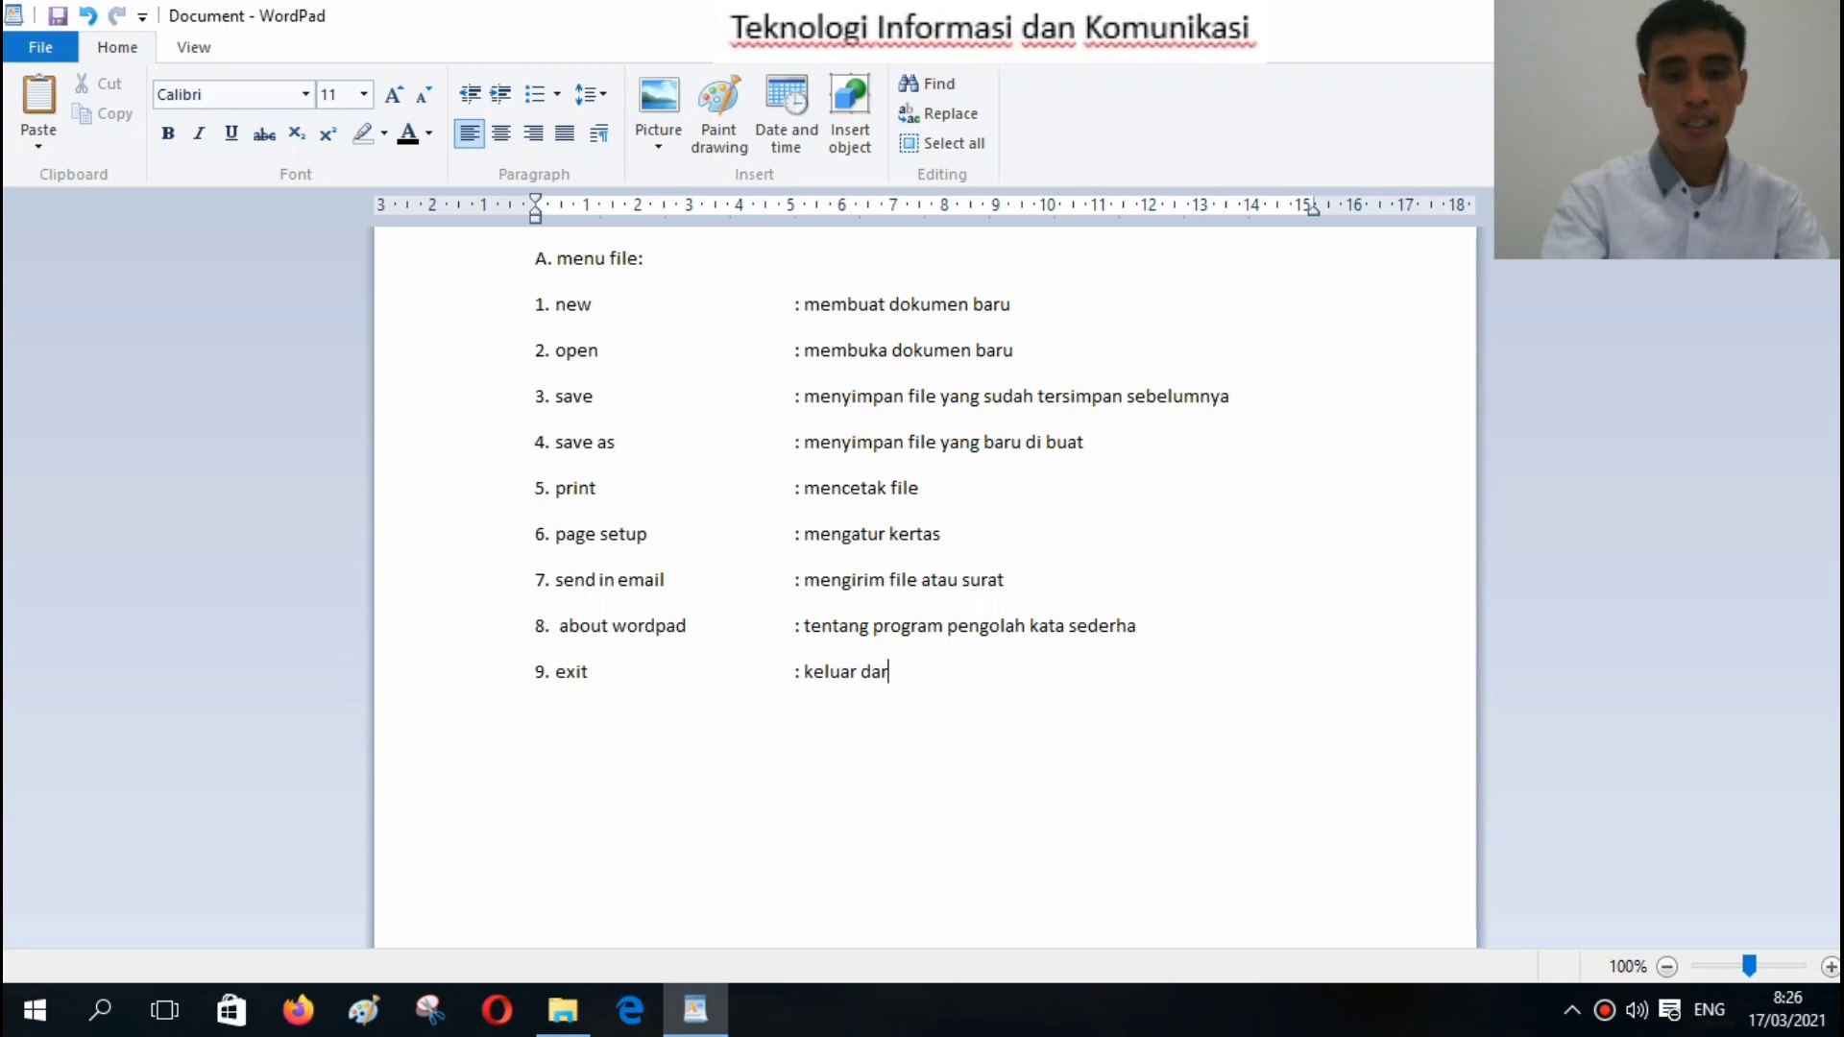
pyautogui.write('i program')
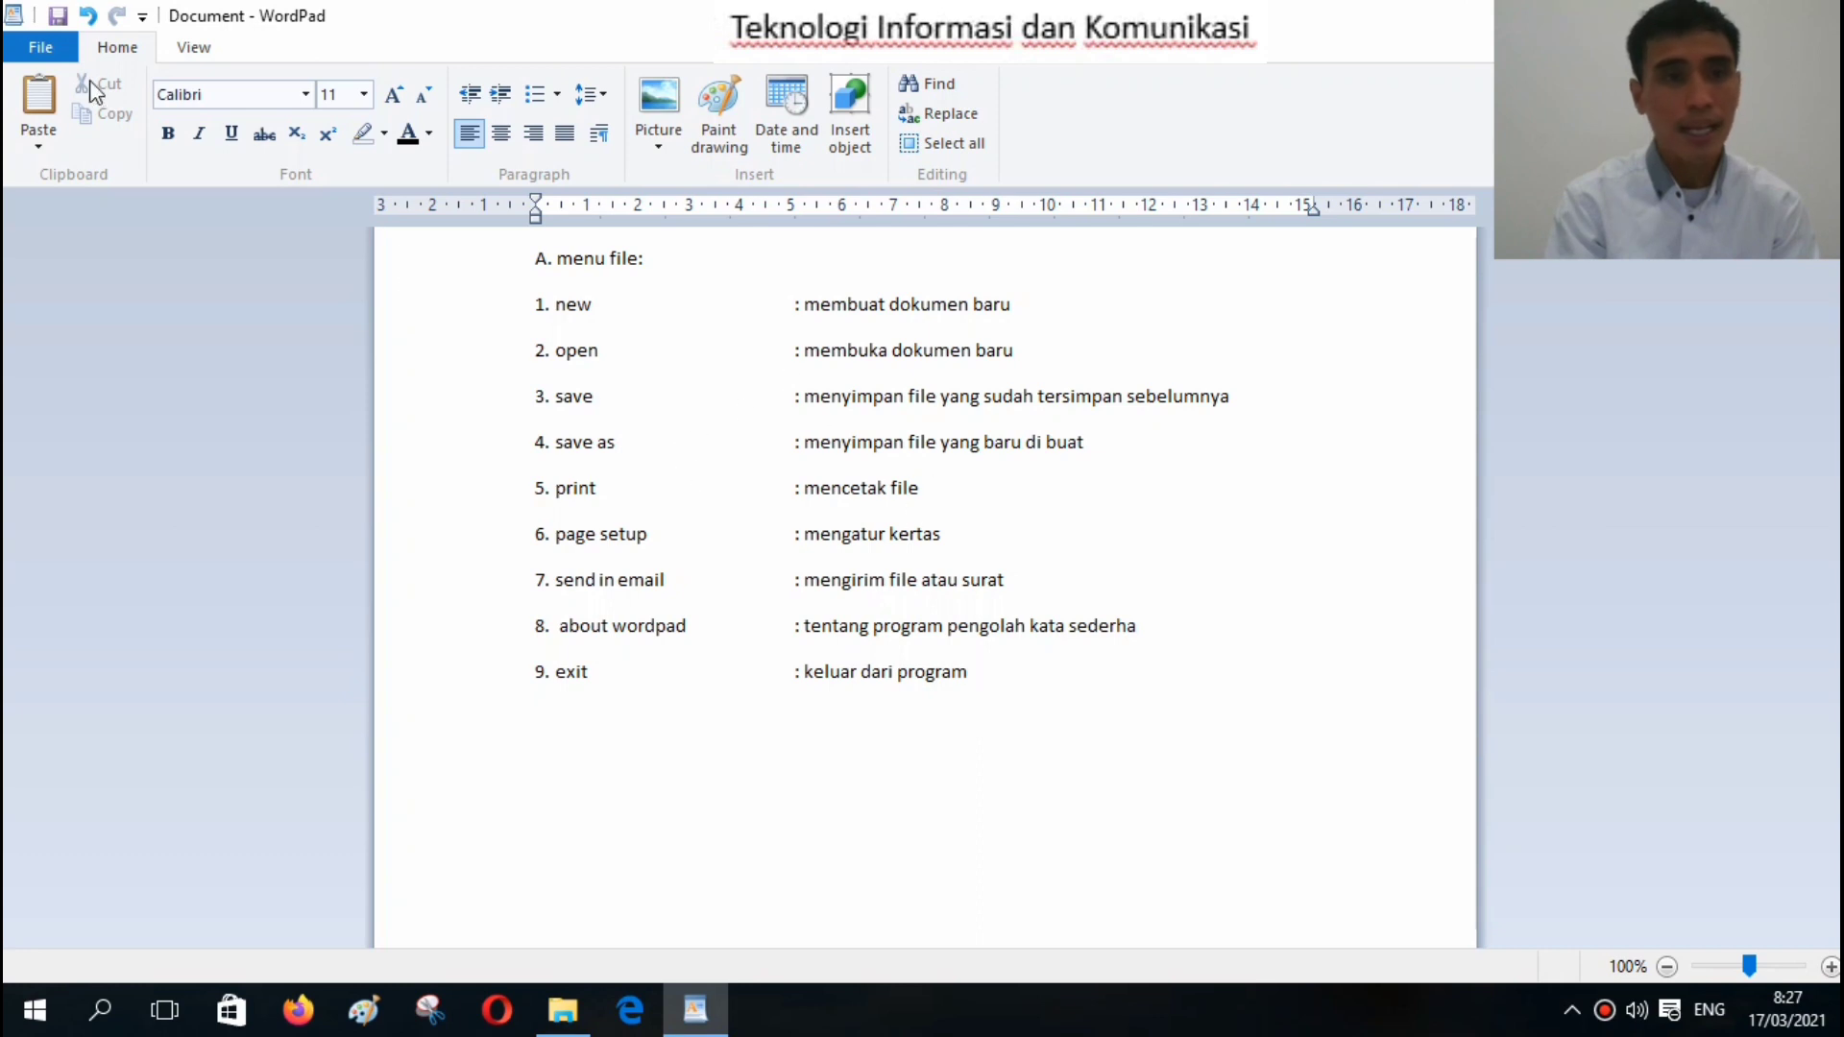
# Create a new blank document, saving the current list as Document in Rich Text Format in the Documents folder.
pyautogui.click(43, 50)
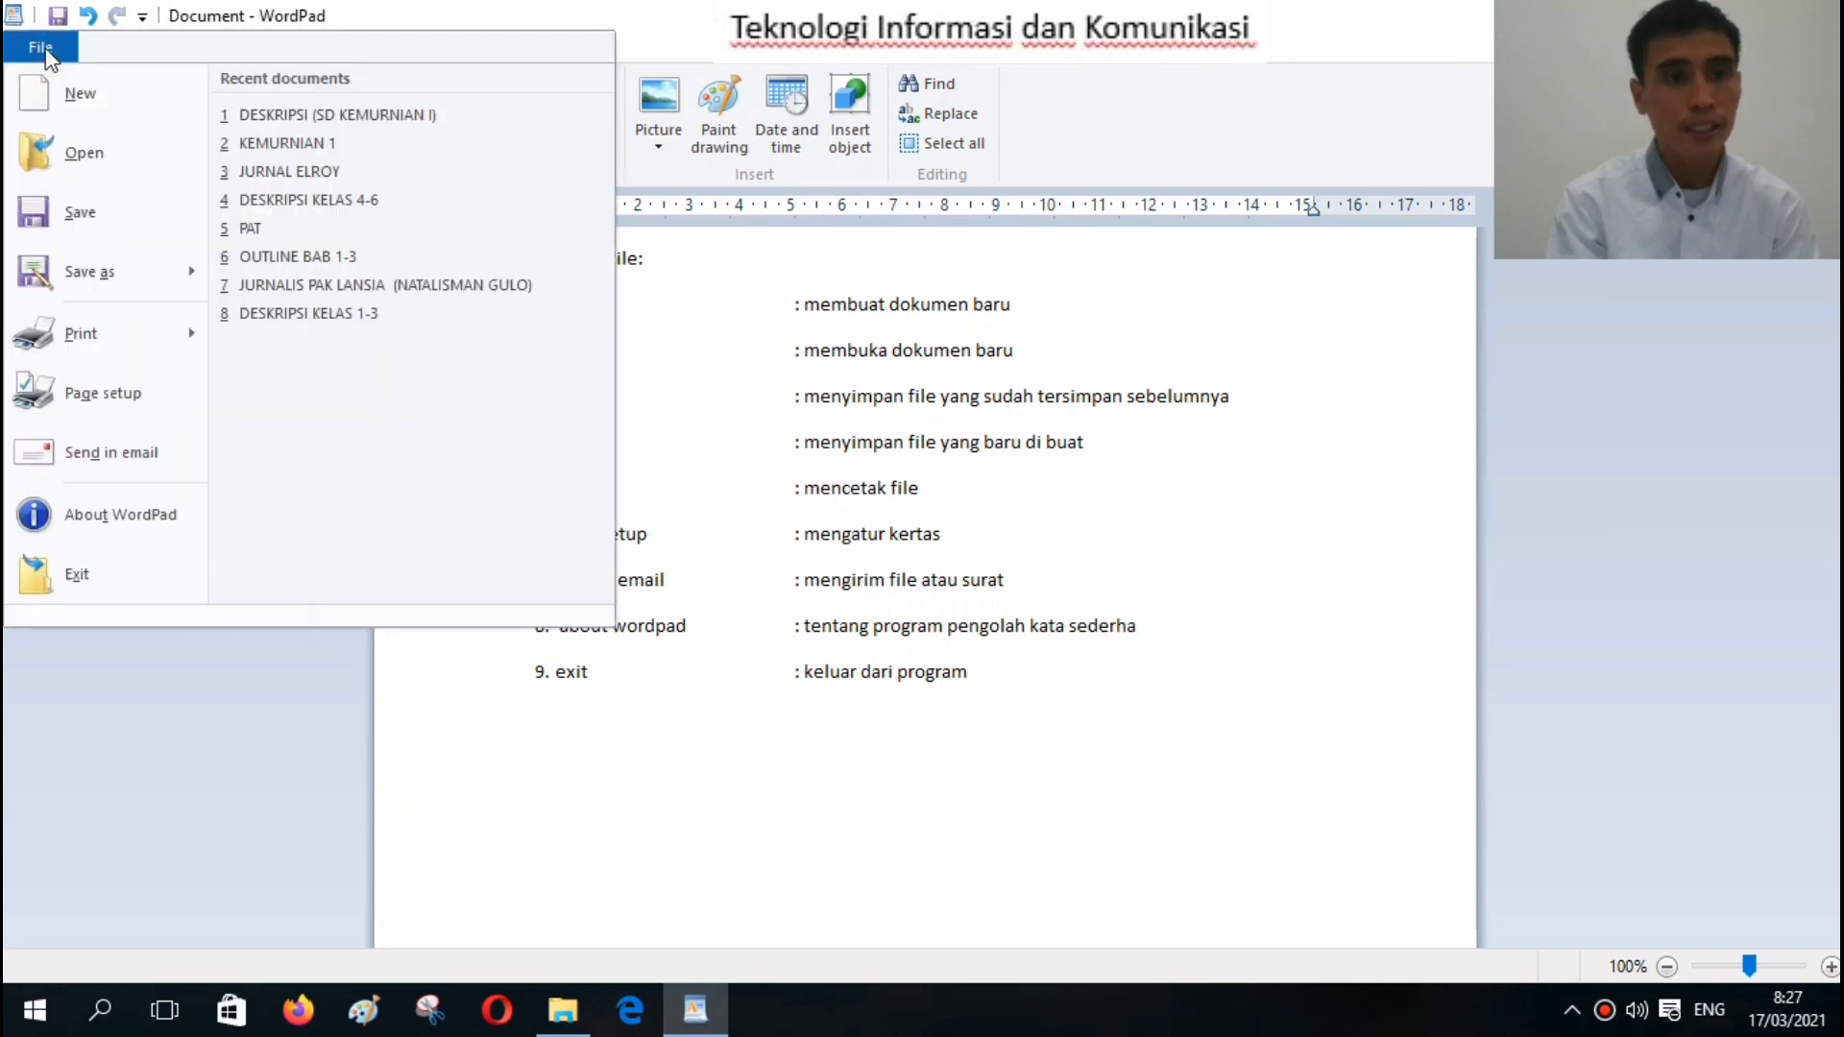
pyautogui.click(63, 93)
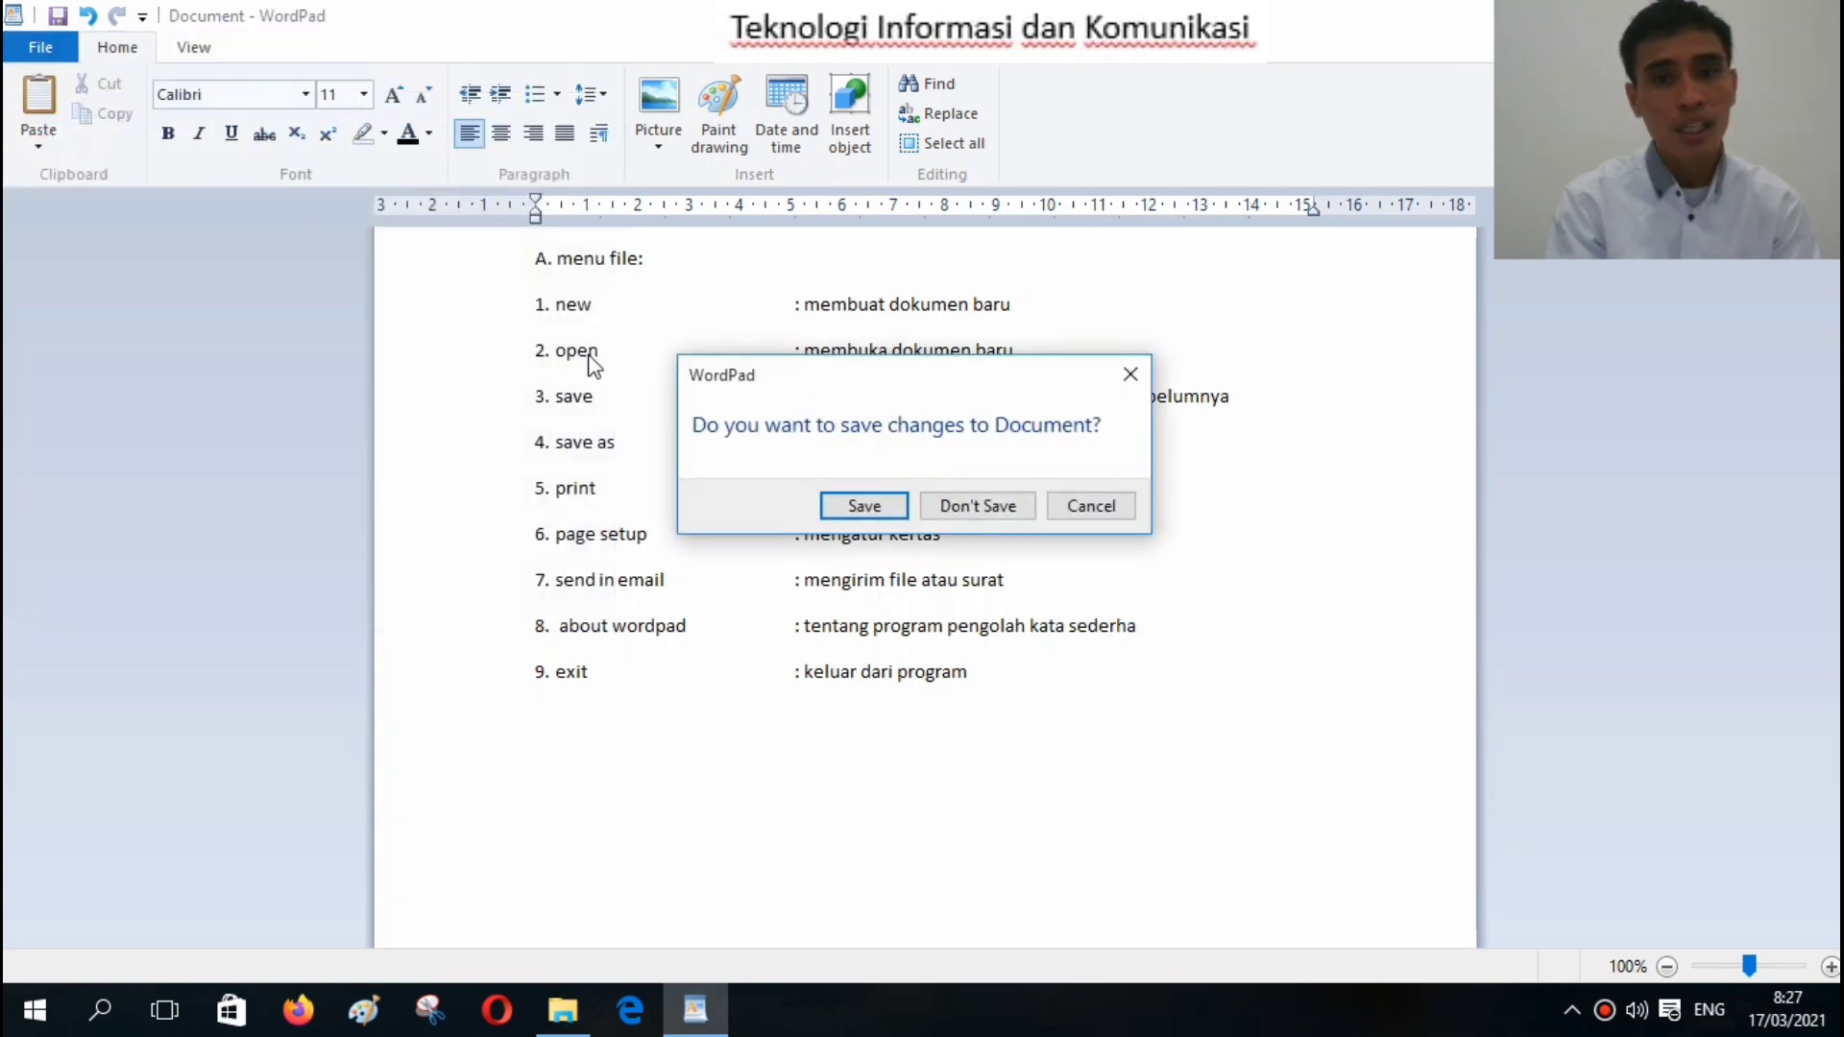
pyautogui.click(862, 503)
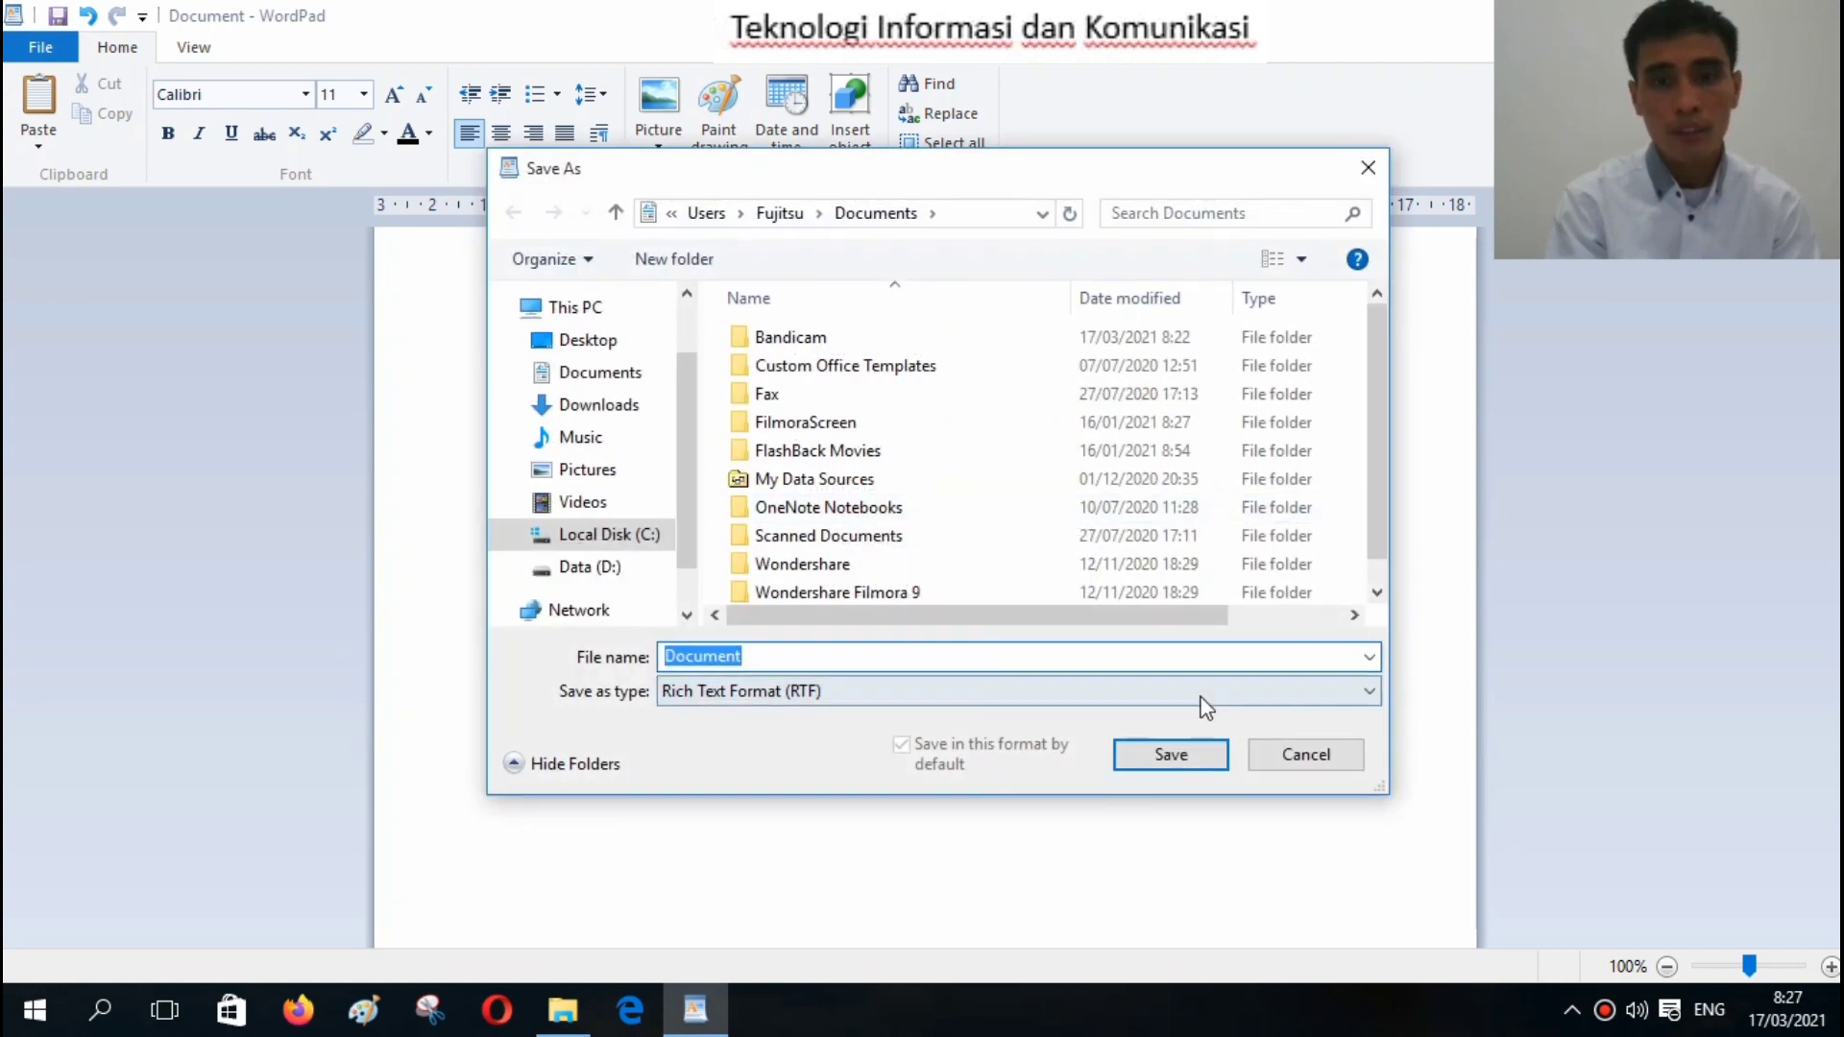
pyautogui.click(1171, 753)
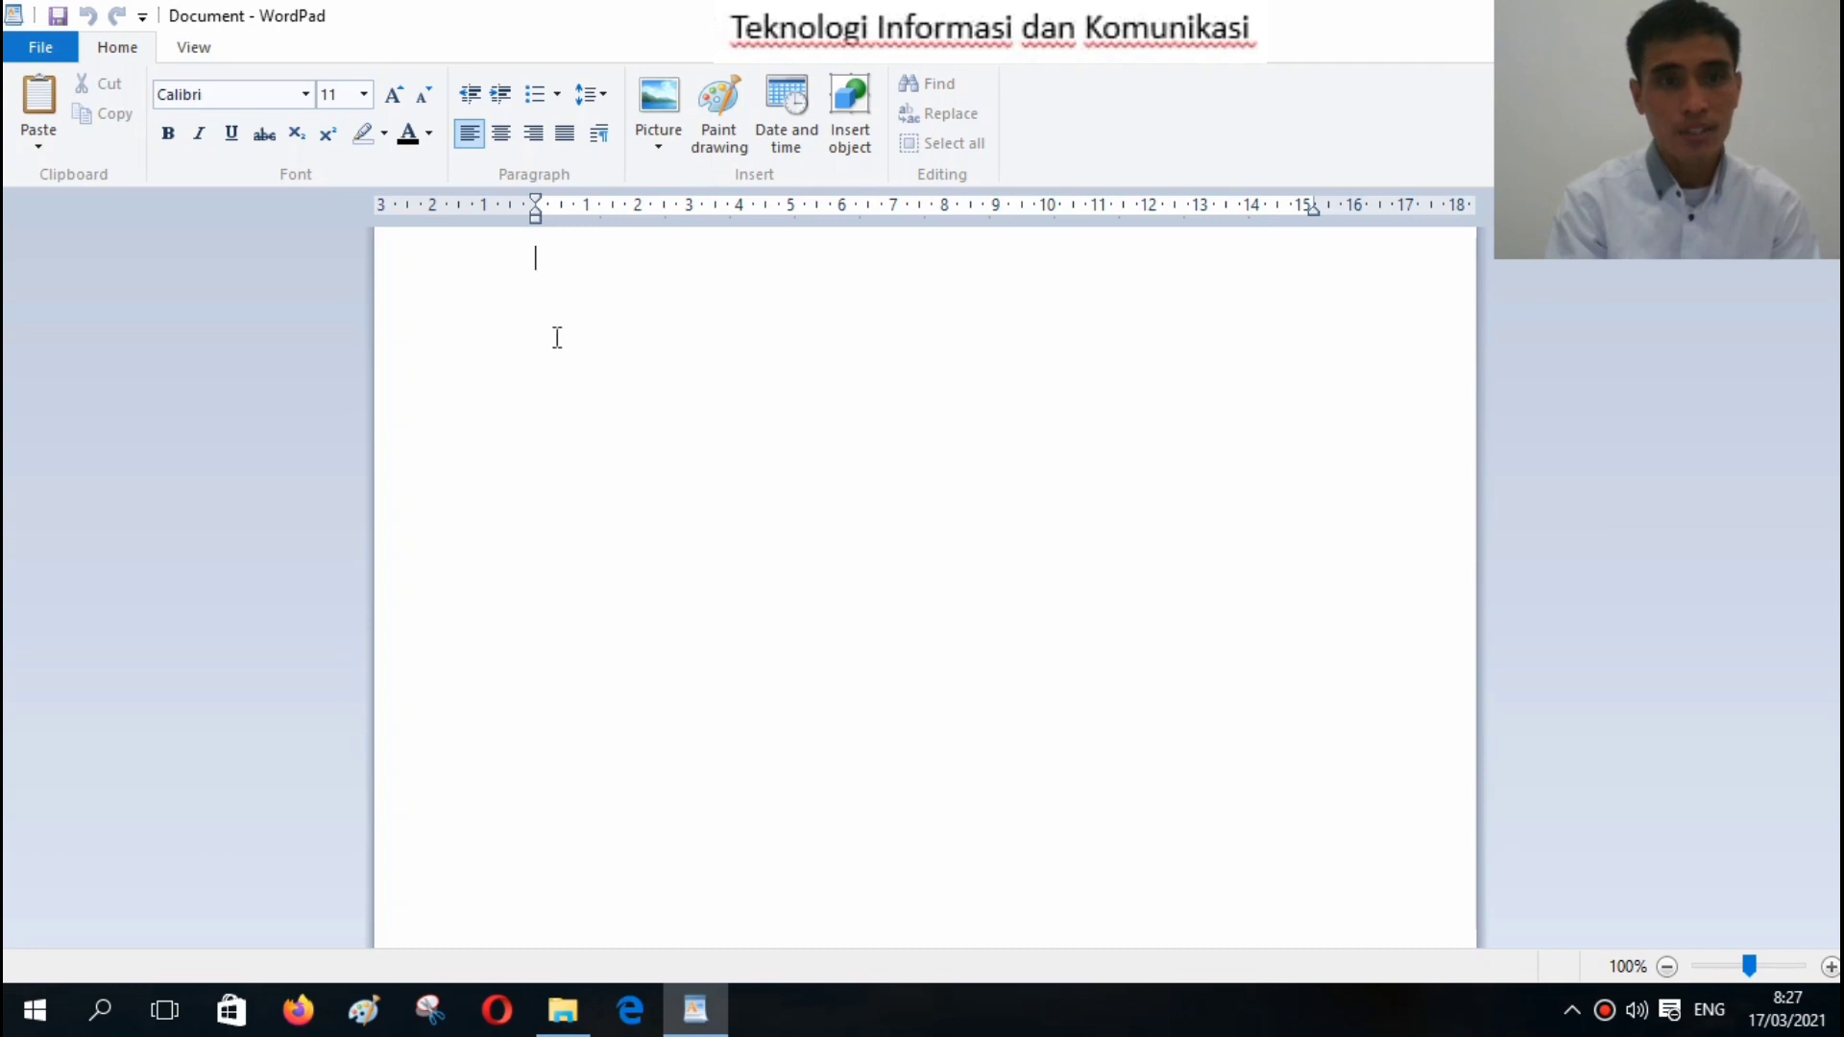
# Reopen the recently saved file Document and place the text cursor at the end of item 1's description.
pyautogui.click(44, 48)
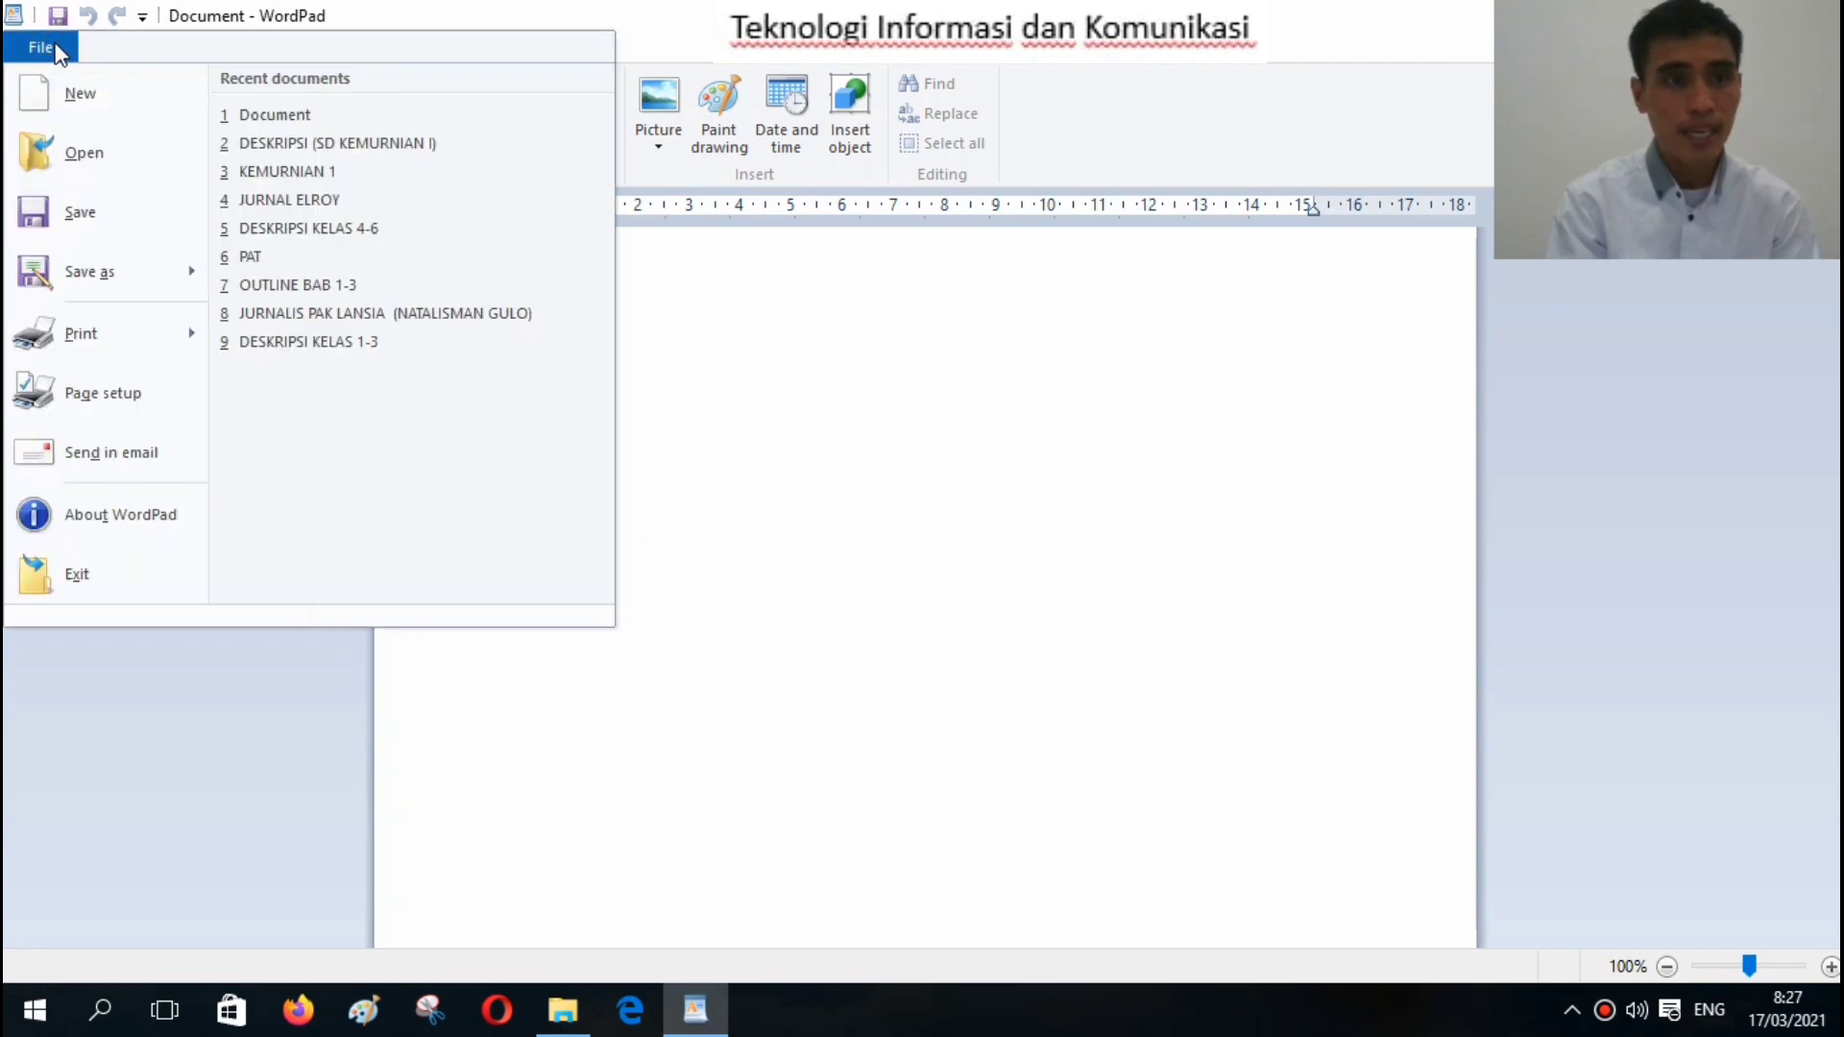
pyautogui.click(268, 116)
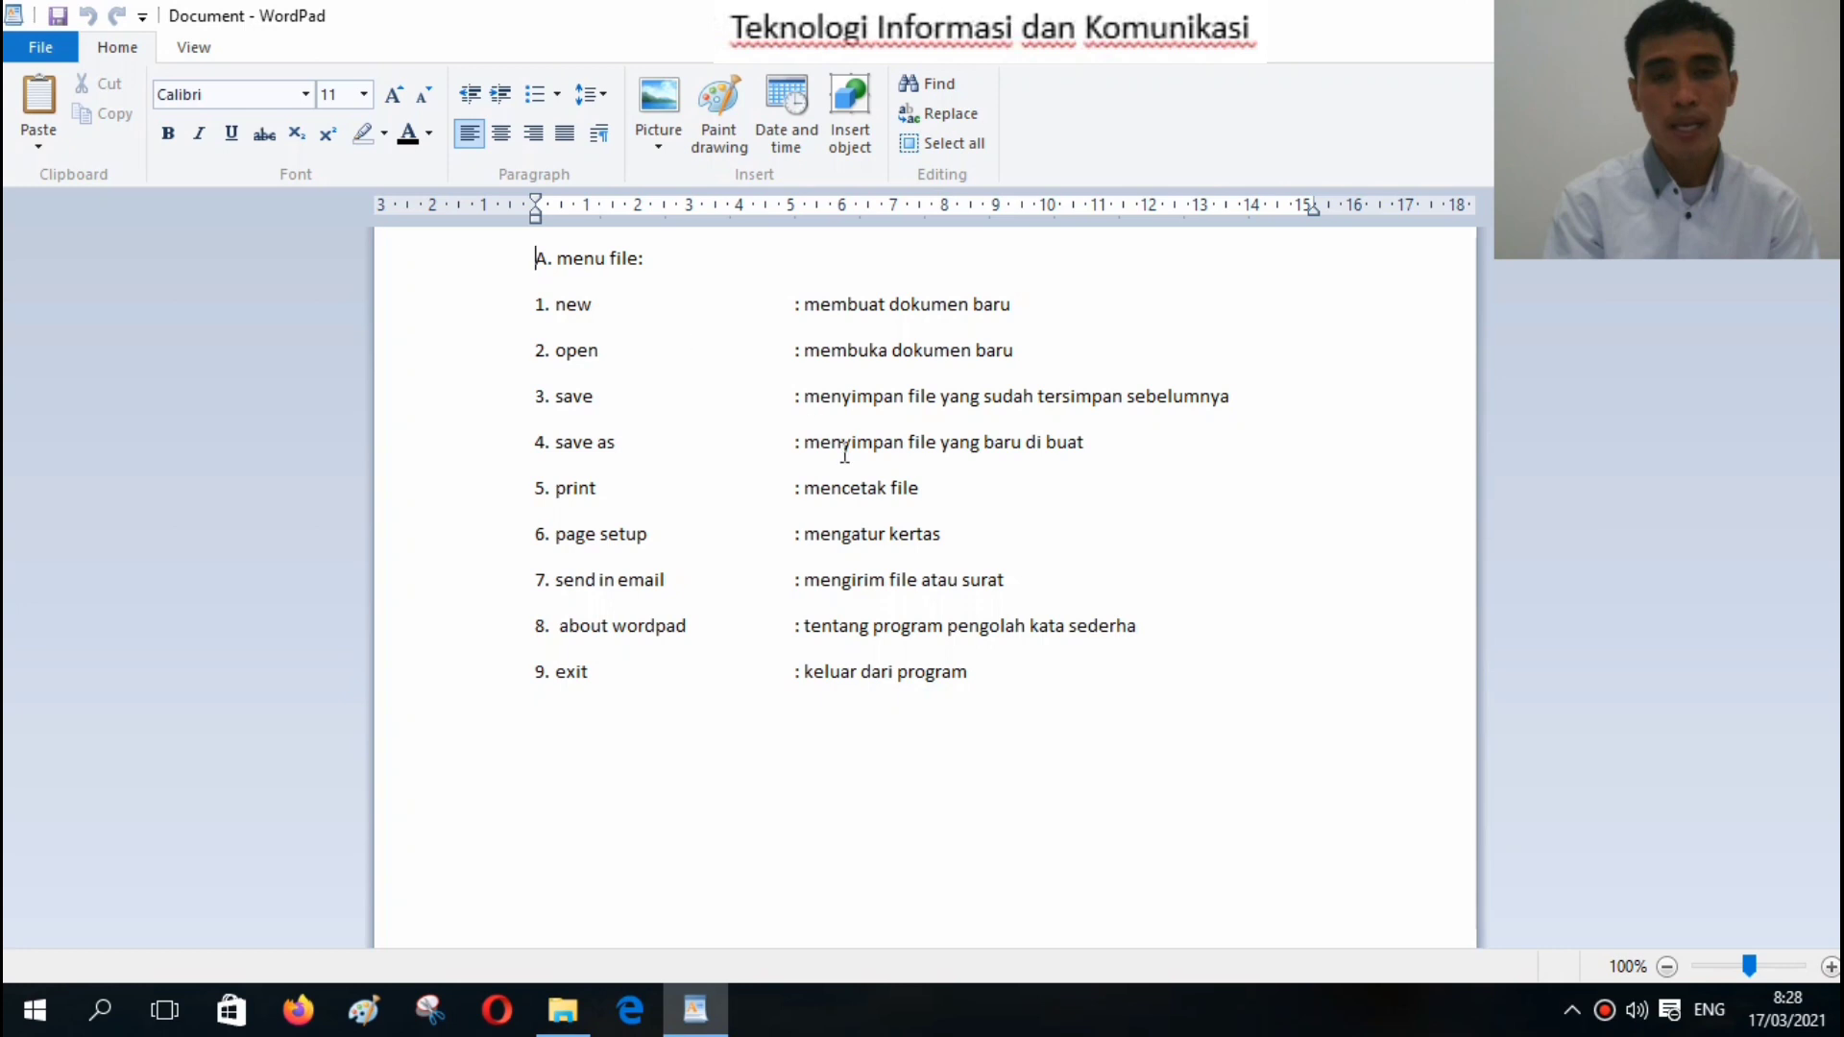
pyautogui.click(986, 672)
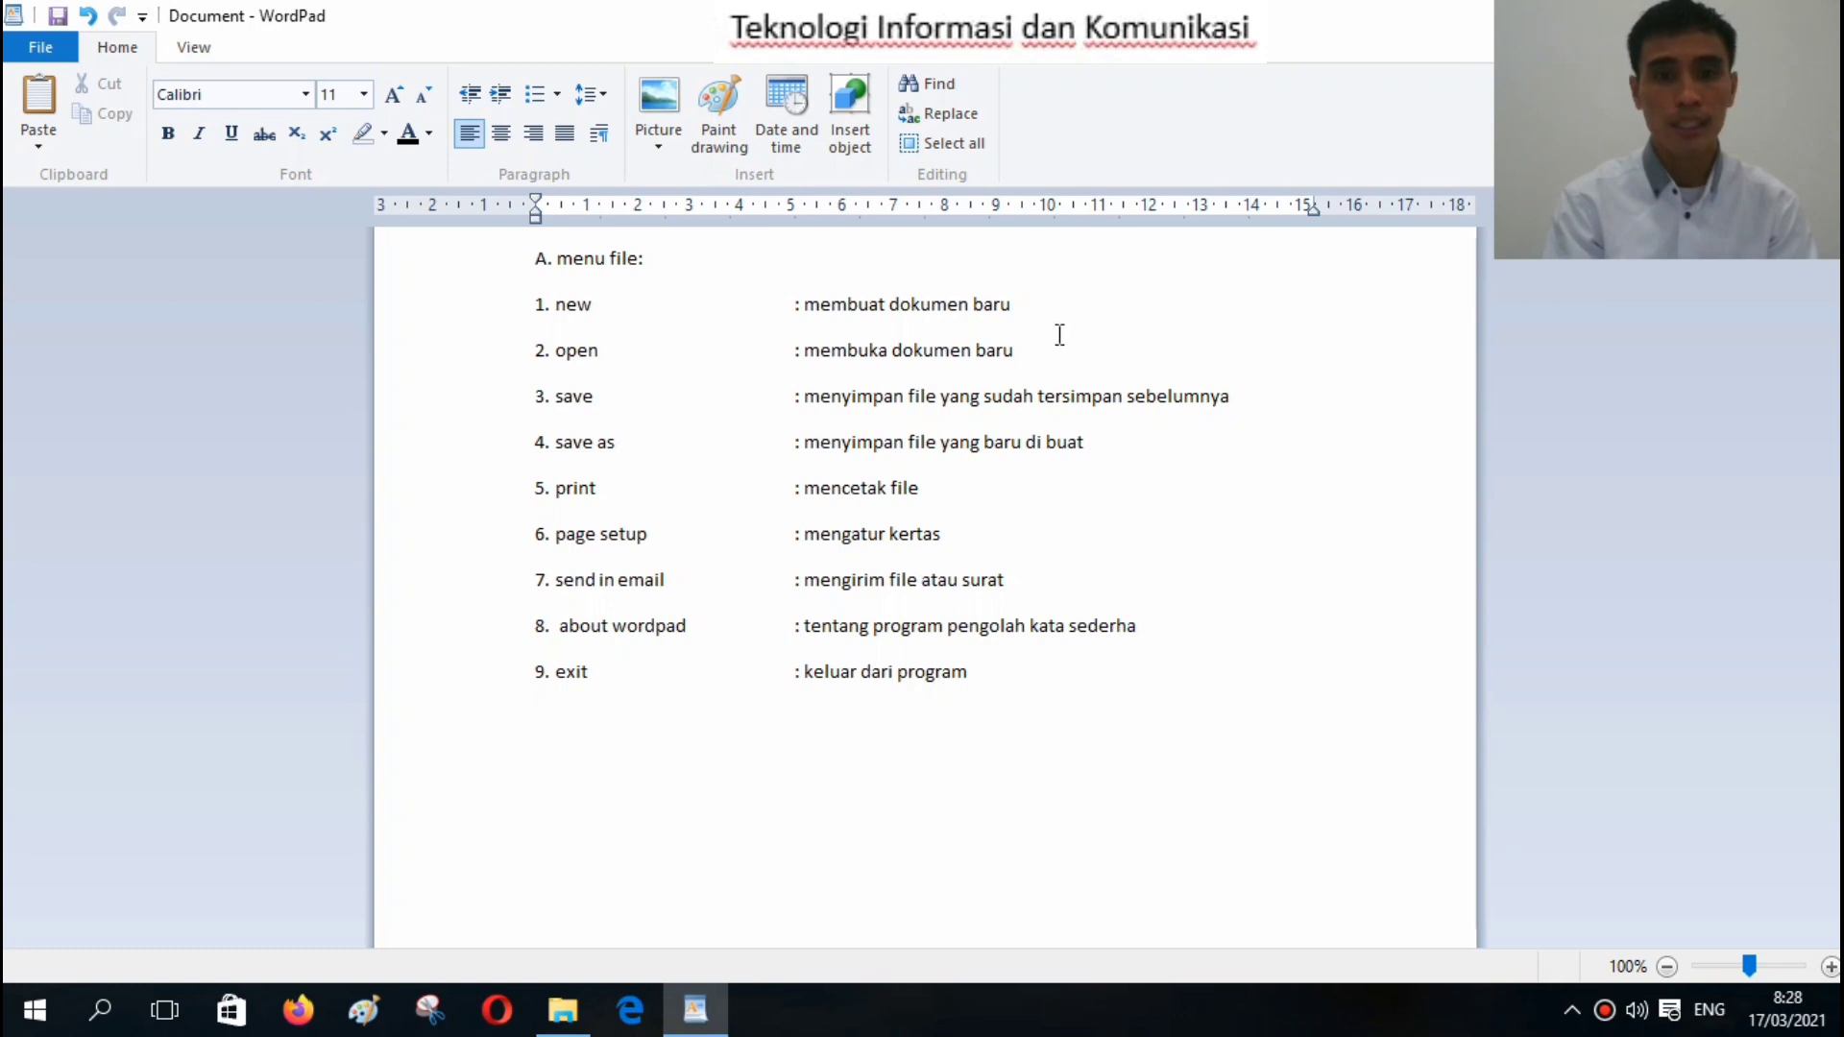
pyautogui.click(1028, 306)
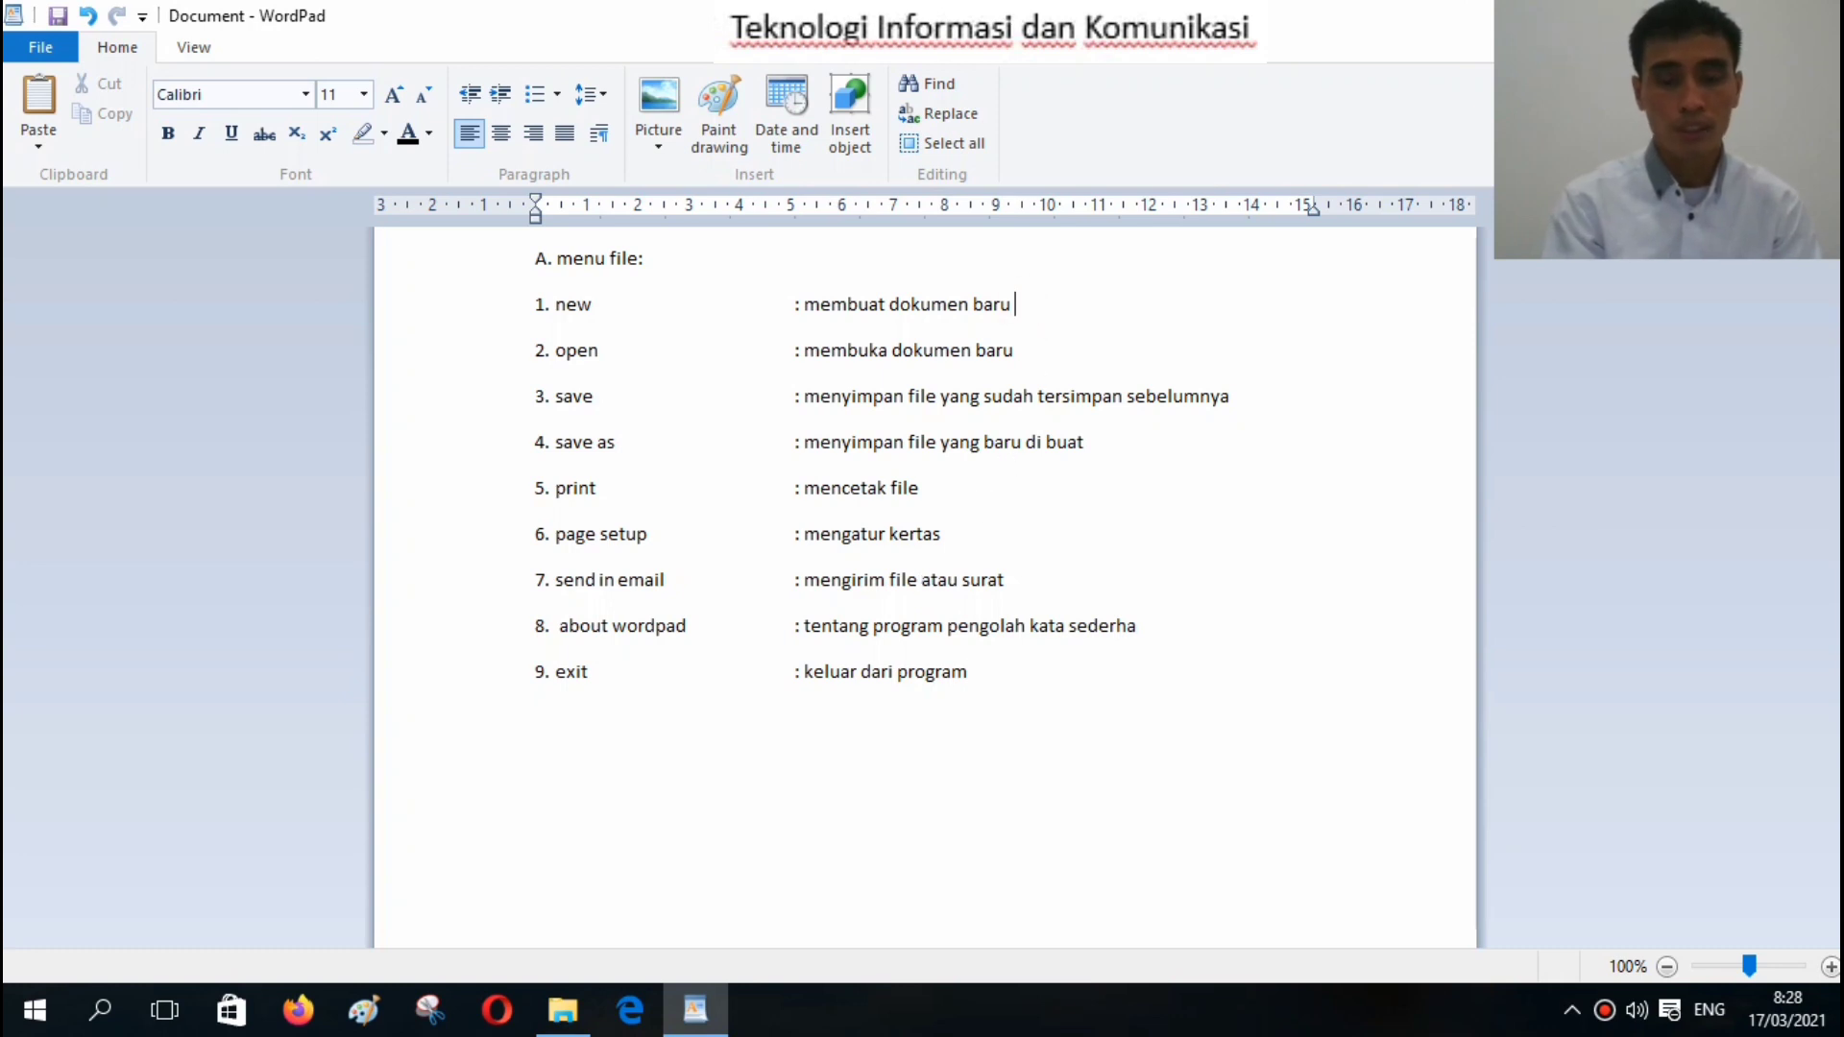